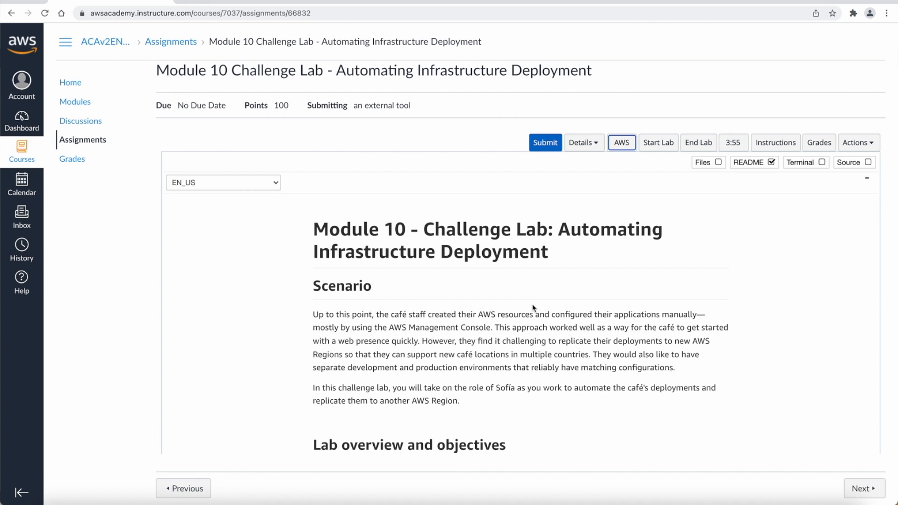
Step: Read the lab instructions from the scenario and objectives through to Task 1 on creating a CloudFormation template
scroll(533, 307, "down", 3)
scroll(533, 306, "down", 4)
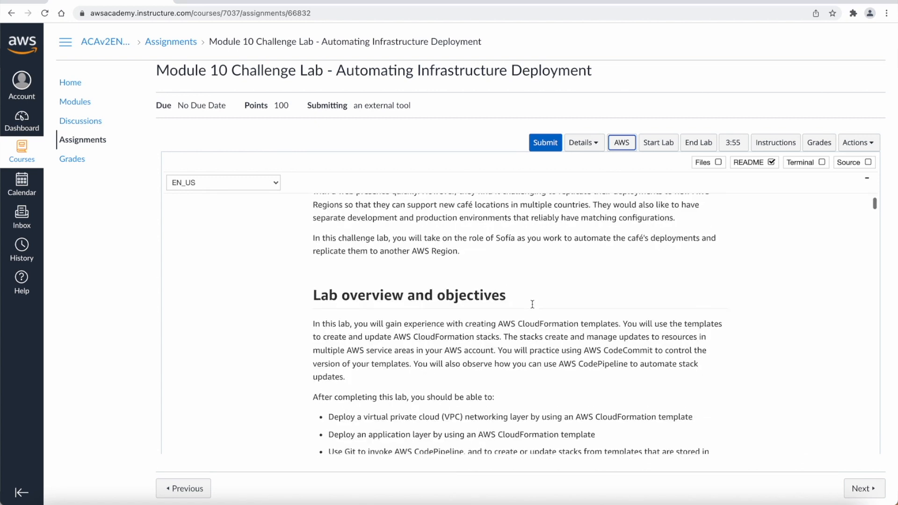
scroll(531, 304, "down", 3)
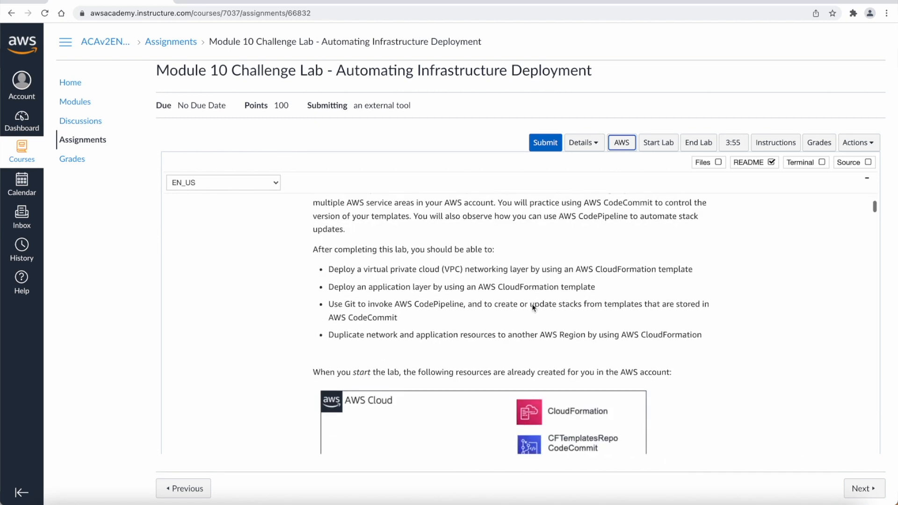
scroll(532, 304, "up", 2)
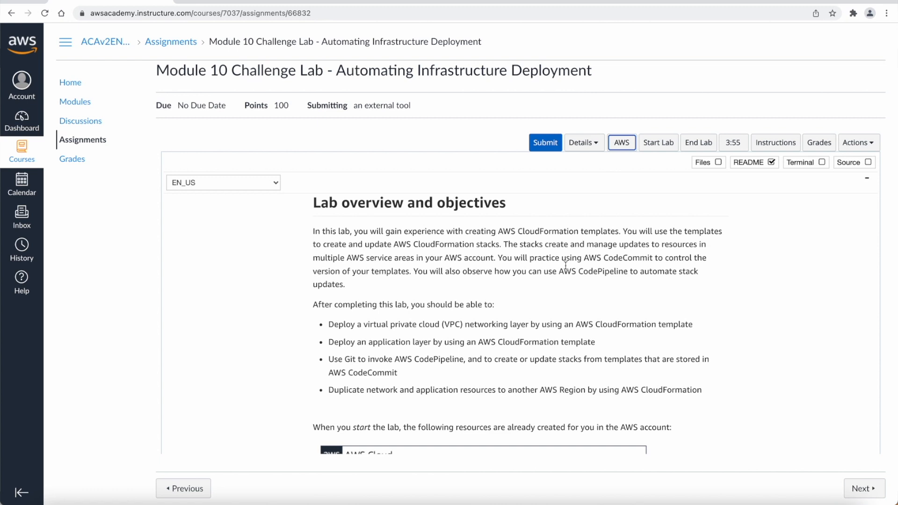
double_click(615, 261)
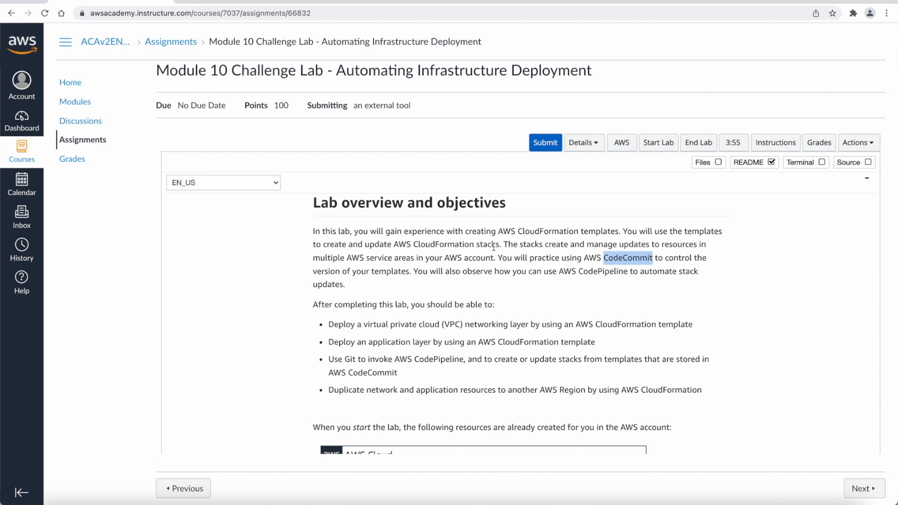
left_click(365, 272)
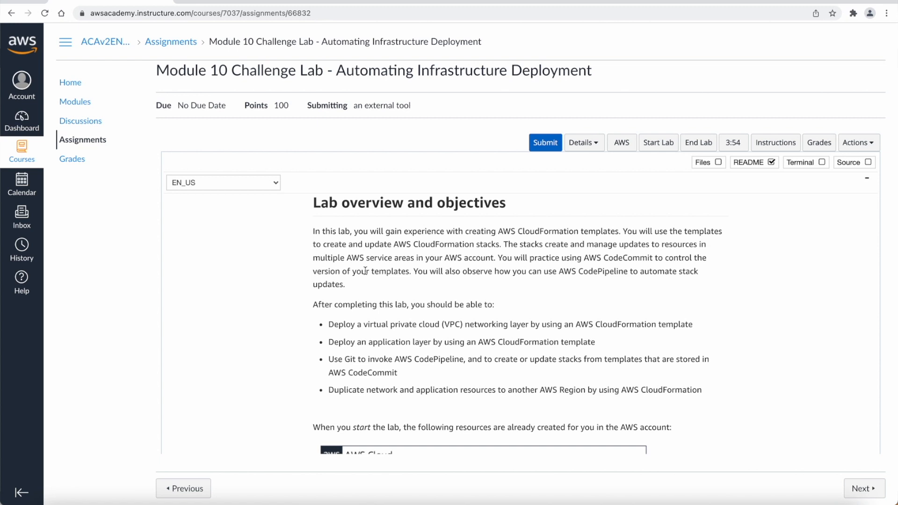
double_click(586, 270)
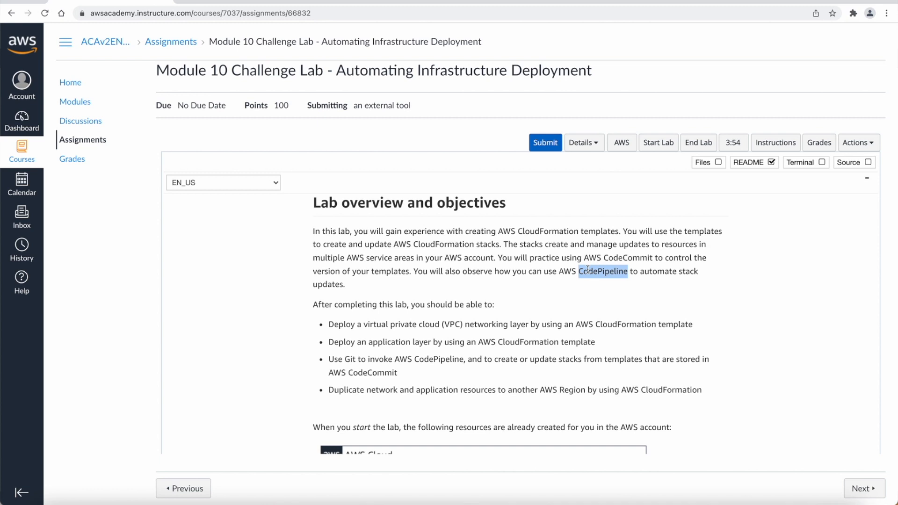
scroll(587, 269, "down", 2)
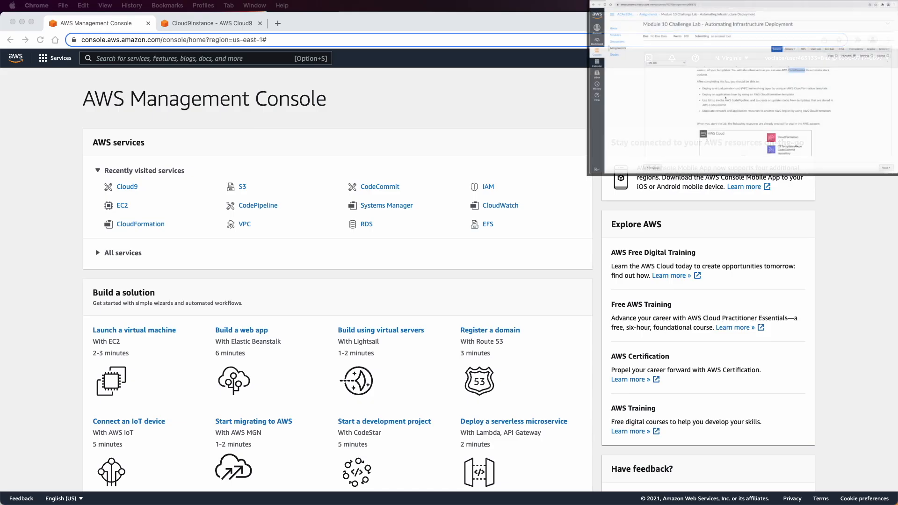
scroll(725, 99, "down", 2)
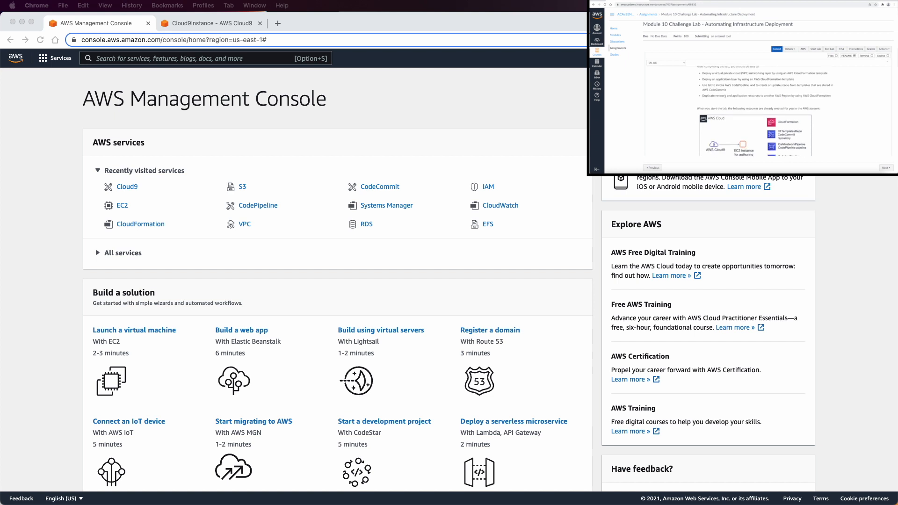
scroll(725, 97, "down", 5)
scroll(725, 97, "down", 5)
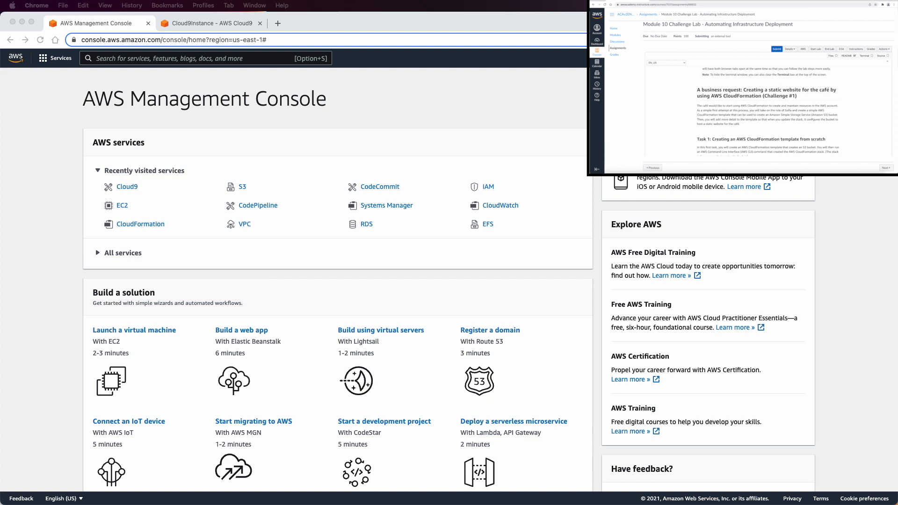
scroll(743, 113, "down", 3)
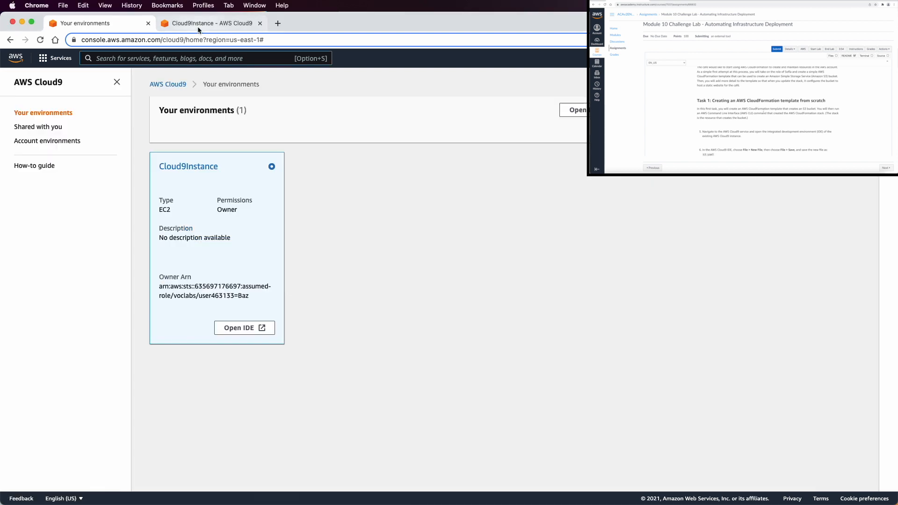
Step: Reload the signed-out Cloud9Instance IDE, accept the changed project settings and enlarge the terminal pane
left_click(212, 23)
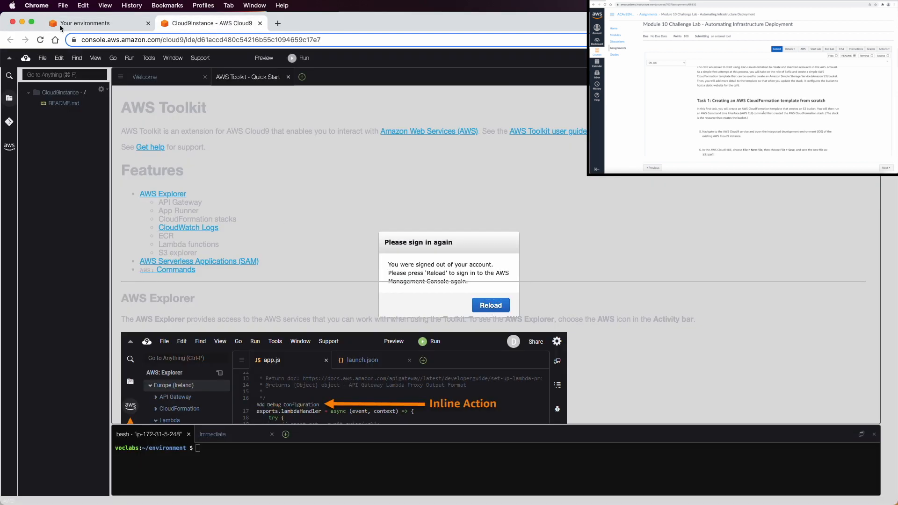
left_click(40, 40)
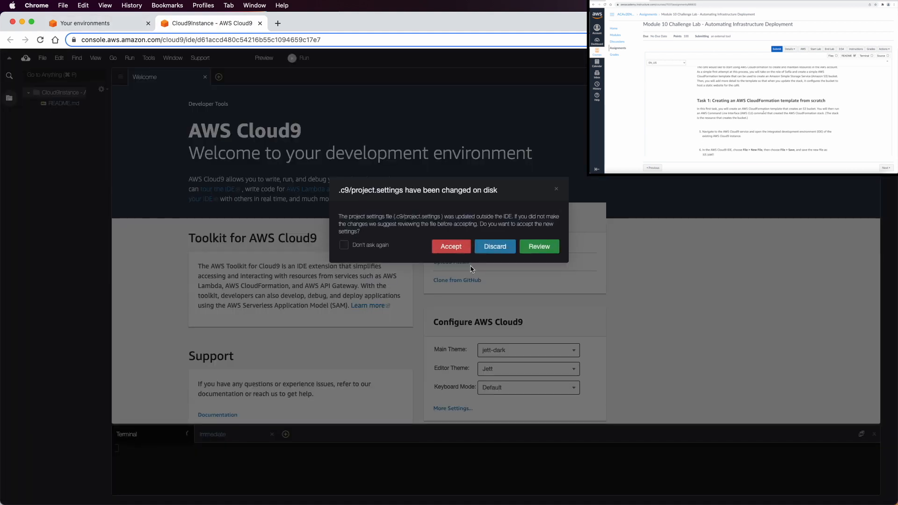
left_click(449, 248)
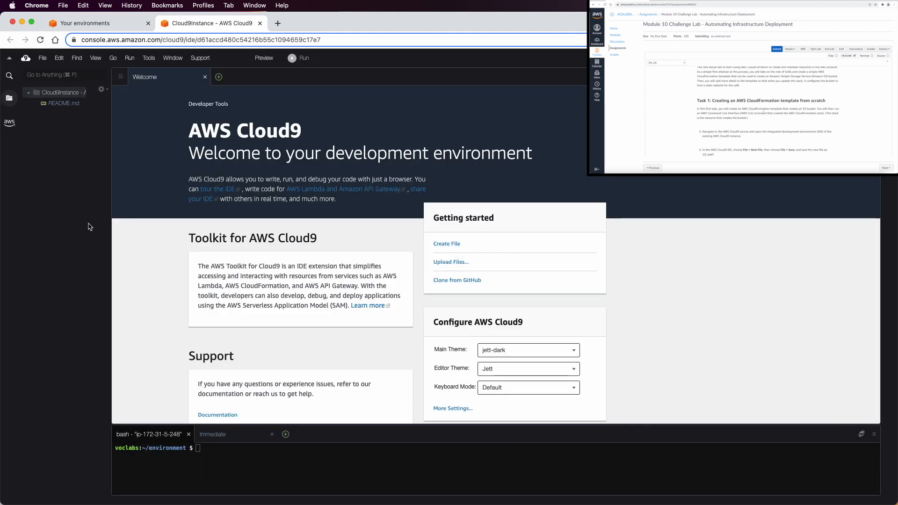
left_click_drag(249, 426, 249, 376)
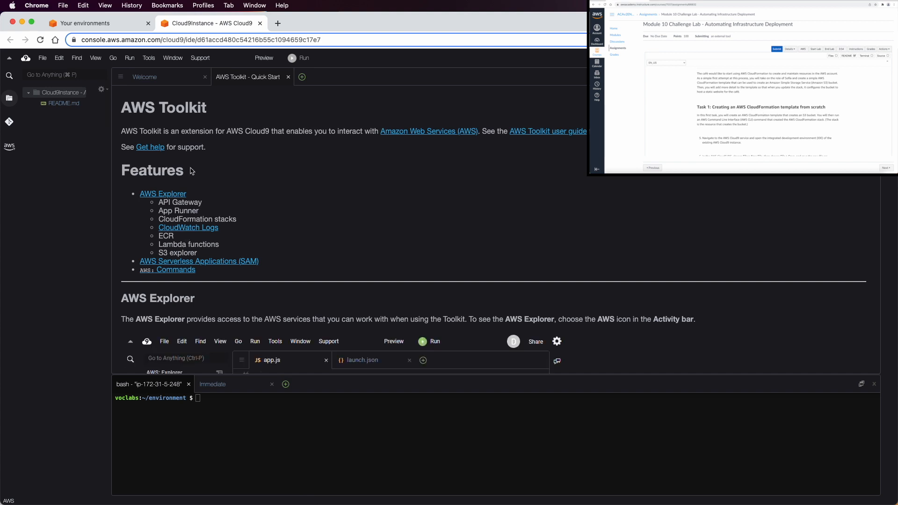
Step: Create a new file in the Cloud9 IDE and save it as S3.yaml in the environment's root folder
left_click(44, 58)
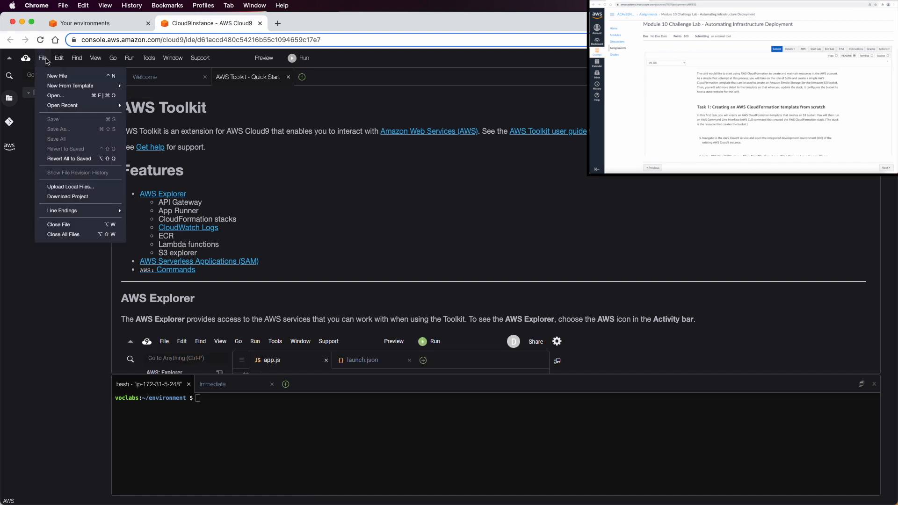
left_click(53, 76)
left_click(415, 193)
key("super+s")
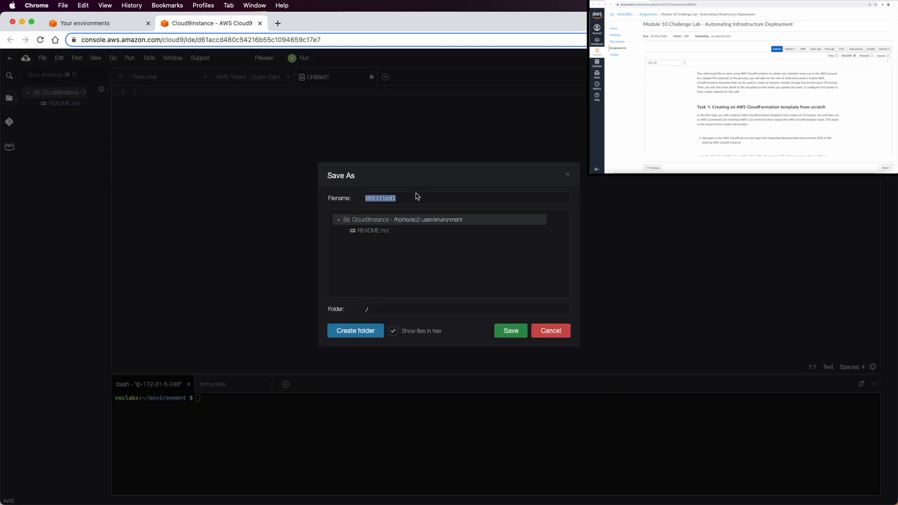
type("S3.yaml")
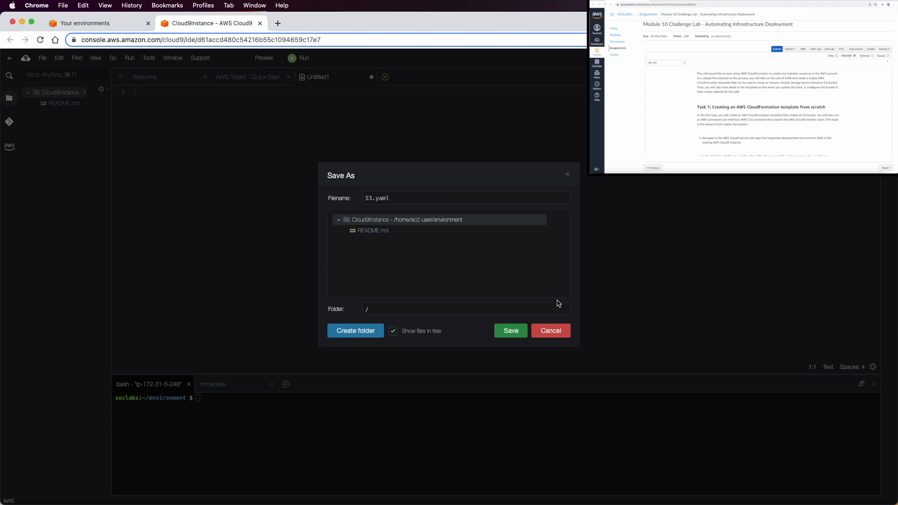
left_click(518, 332)
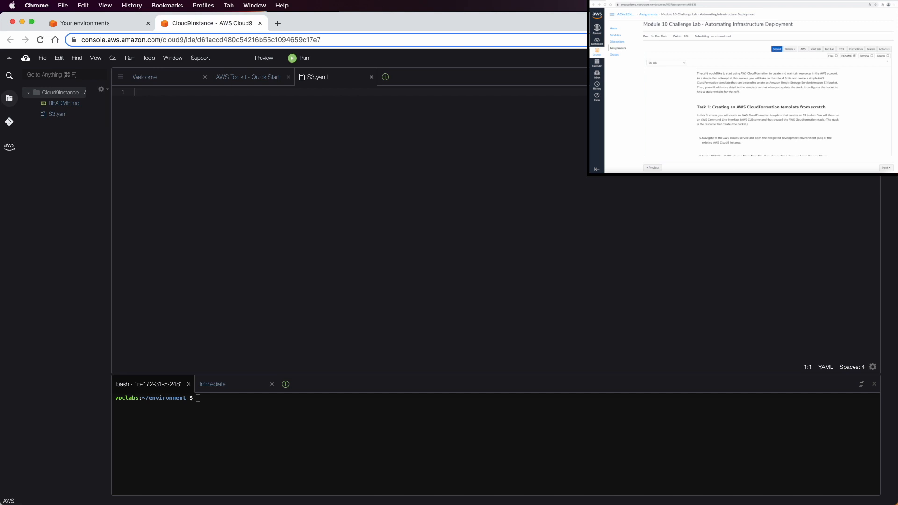
Step: Copy the prepared template with description "cafe S3 template" and an AWS::S3::Bucket resource from the text editor into S3.yaml
scroll(713, 120, "down", 4)
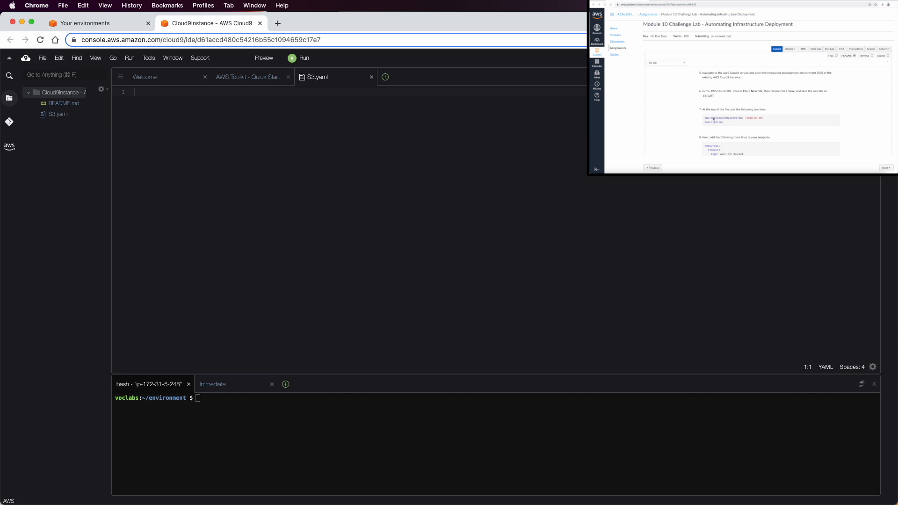
left_click_drag(705, 123, 723, 122)
scroll(724, 124, "down", 1)
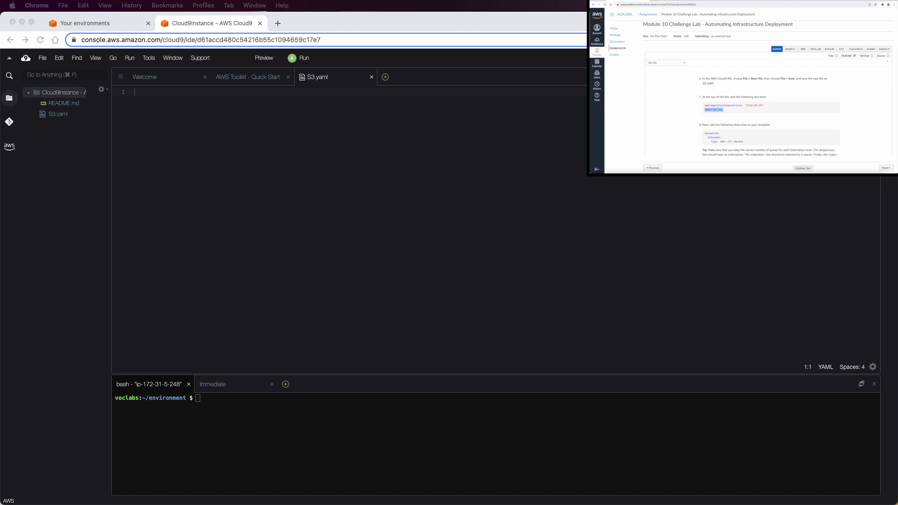
left_click(803, 173)
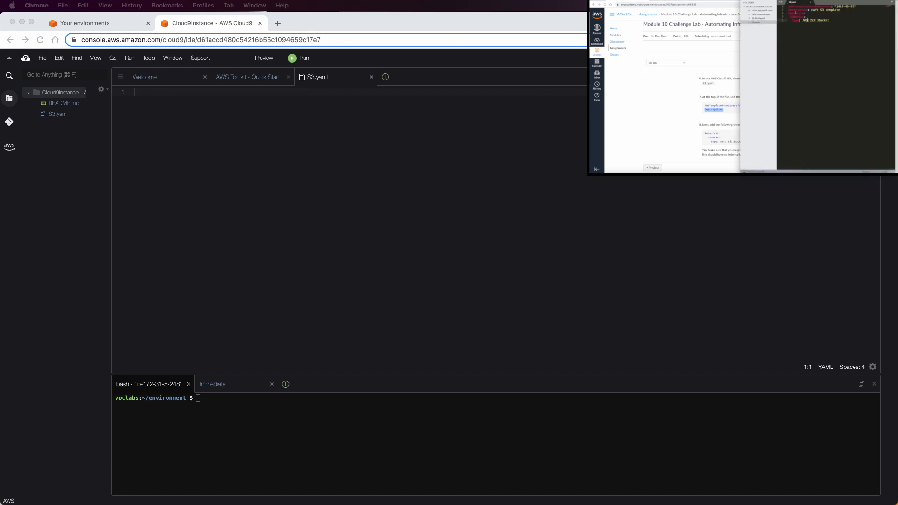
mouse_move(788, 7)
left_mouse_down()
mouse_move(828, 25)
mouse_move(787, 6)
left_mouse_up()
left_click(828, 25)
key("super+c")
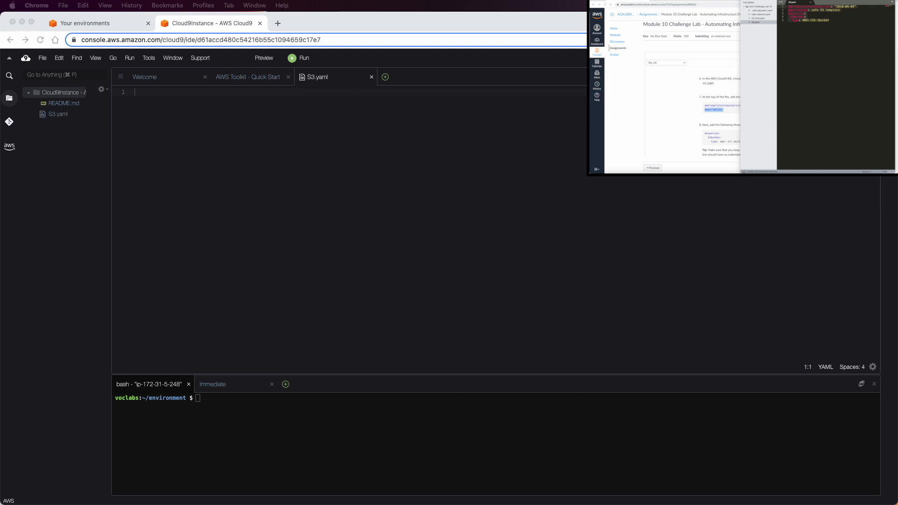
left_click(304, 180)
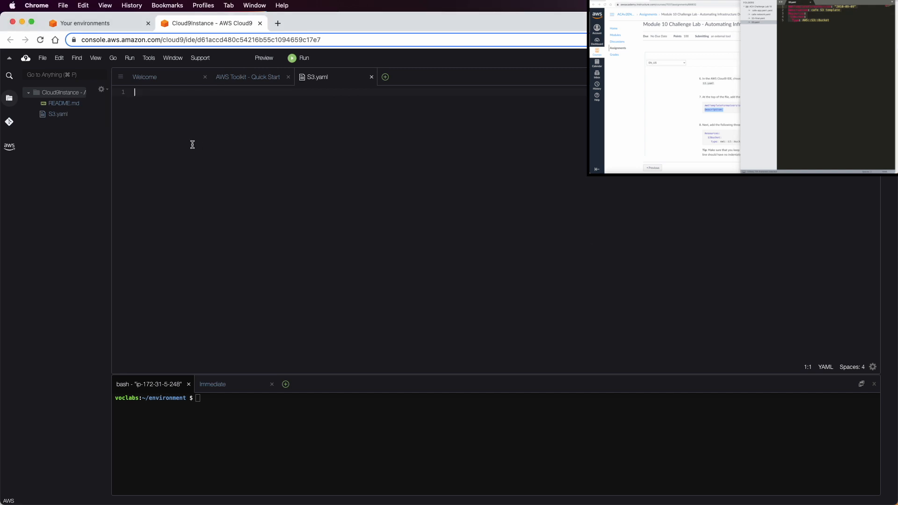
key("super+v")
Step: Review the format version, description, S3Bucket resource name and resource type in the S3.yaml template
double_click(163, 92)
double_click(237, 94)
left_click_drag(259, 94, 225, 92)
double_click(233, 92)
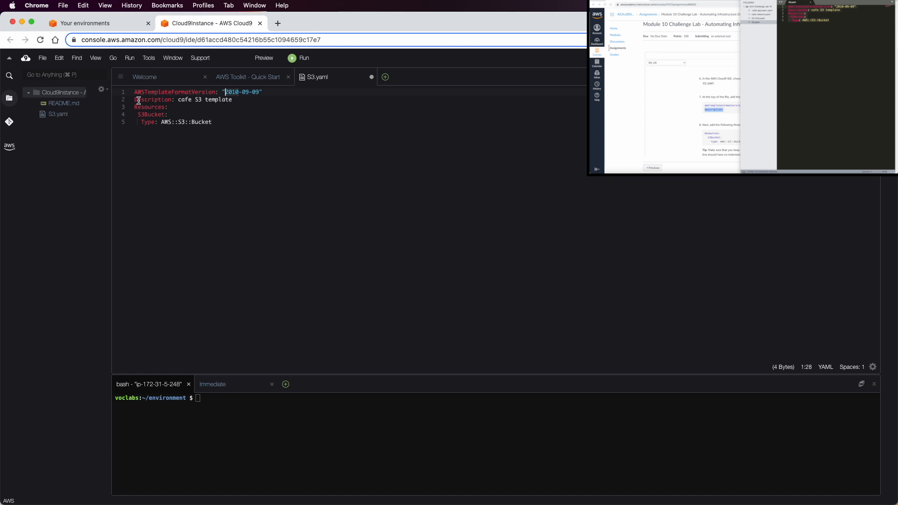
left_click_drag(178, 99, 253, 101)
double_click(147, 114)
left_click_drag(164, 120, 224, 120)
left_click(228, 124)
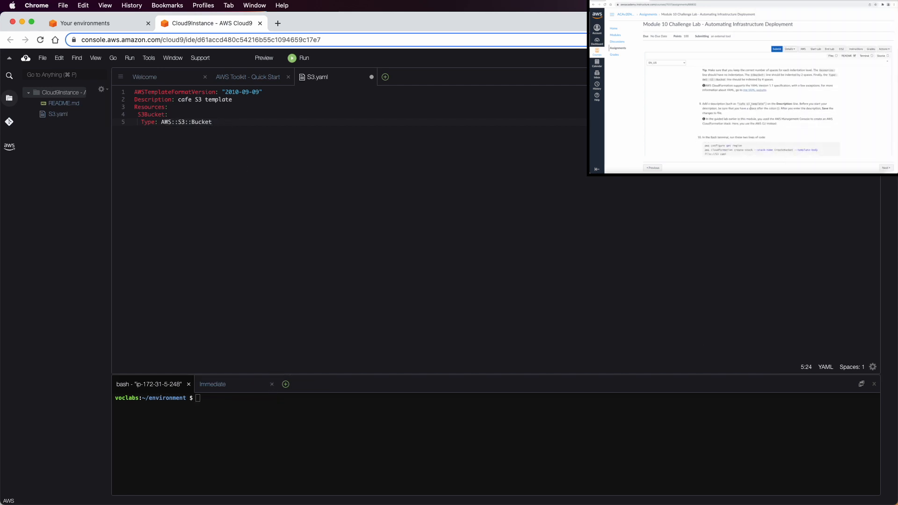
Step: Run "aws configure get region" from the lab instructions in the terminal and check the region selected in the AWS console
scroll(720, 124, "down", 3)
triple_click(709, 115)
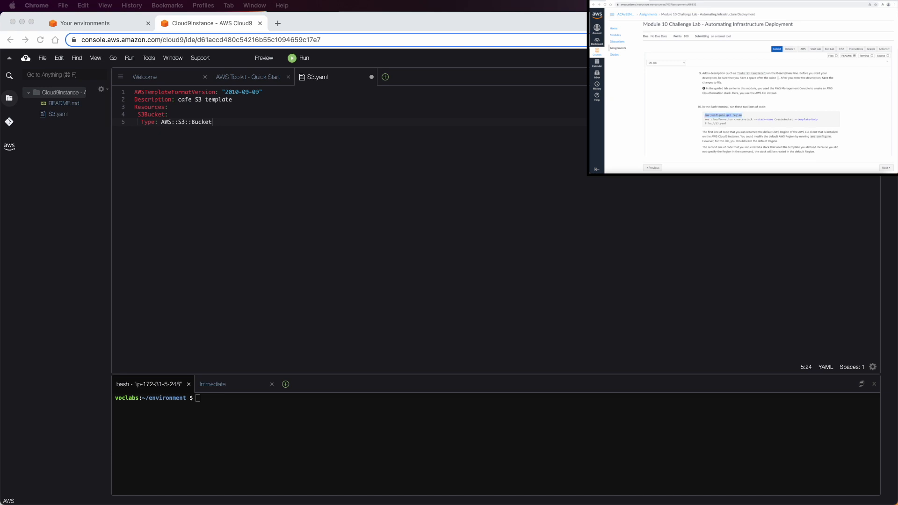
left_click(345, 444)
key("super+v")
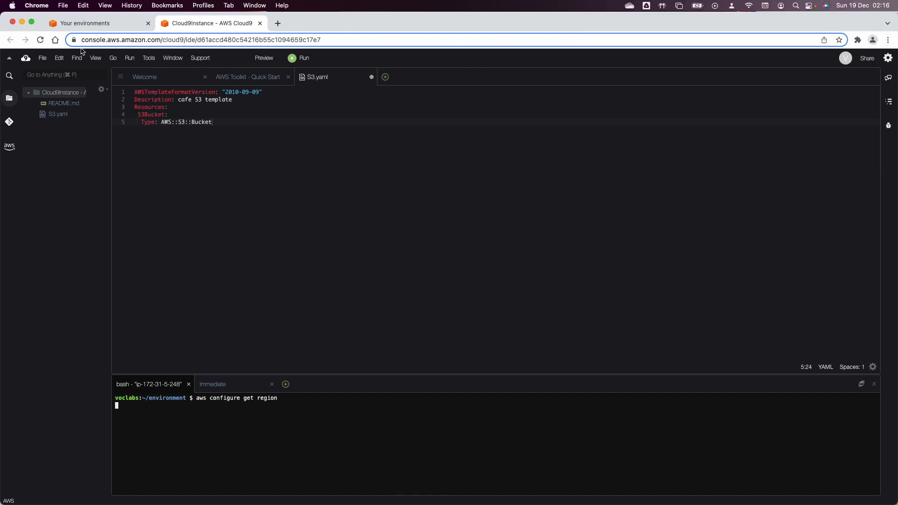
left_click(85, 24)
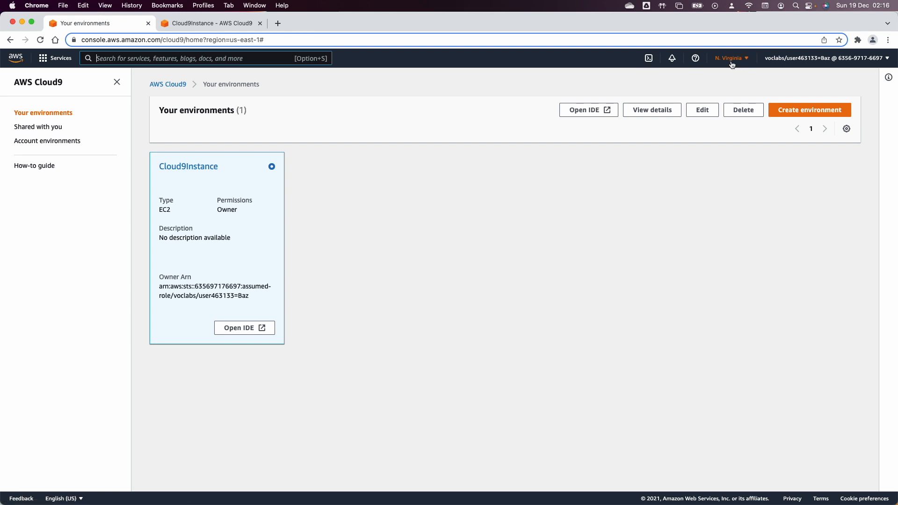
left_click(185, 25)
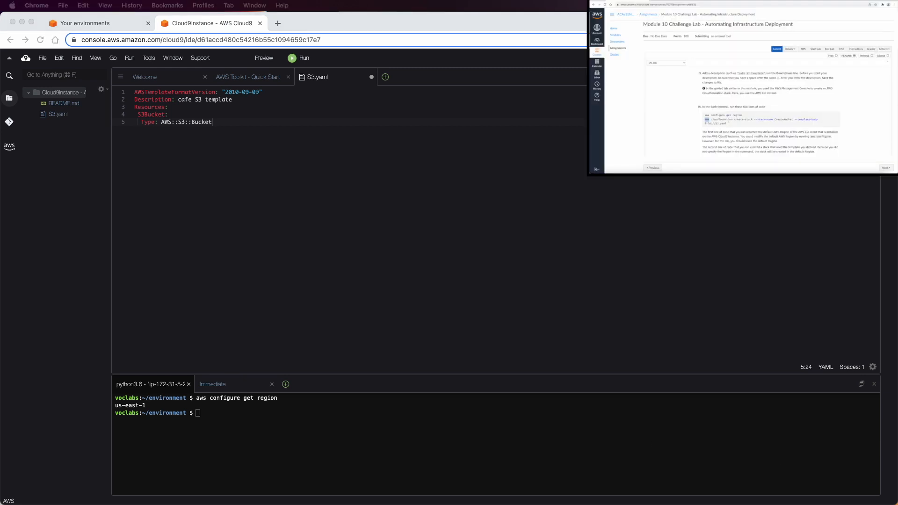
Step: Try to run "aws cloudformation create-stack --stack-name CreateBucket --template-body file://S3.yaml", copied from the lab instructions, in the terminal
left_click_drag(734, 120, 774, 120)
triple_click(785, 120)
double_click(784, 119)
left_click_drag(795, 120, 820, 123)
left_click(717, 123)
left_click_drag(727, 124, 703, 121)
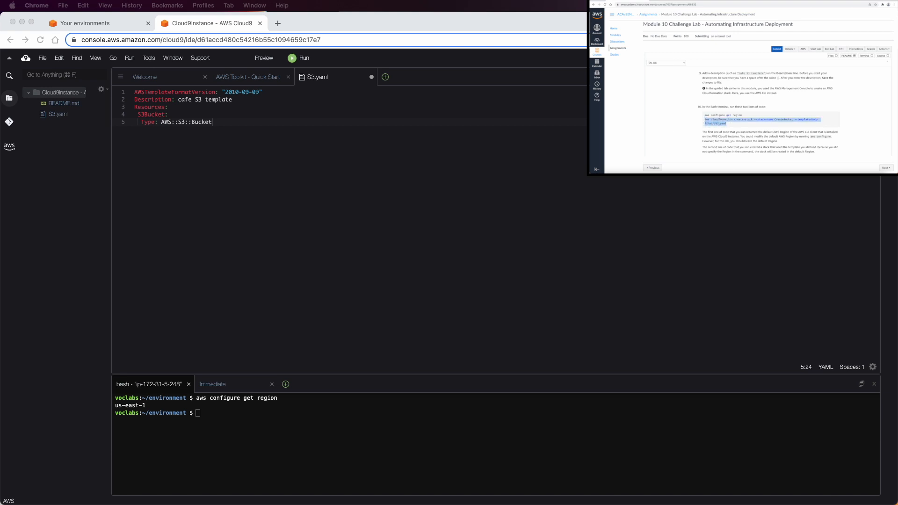
left_click(441, 435)
key("super+v")
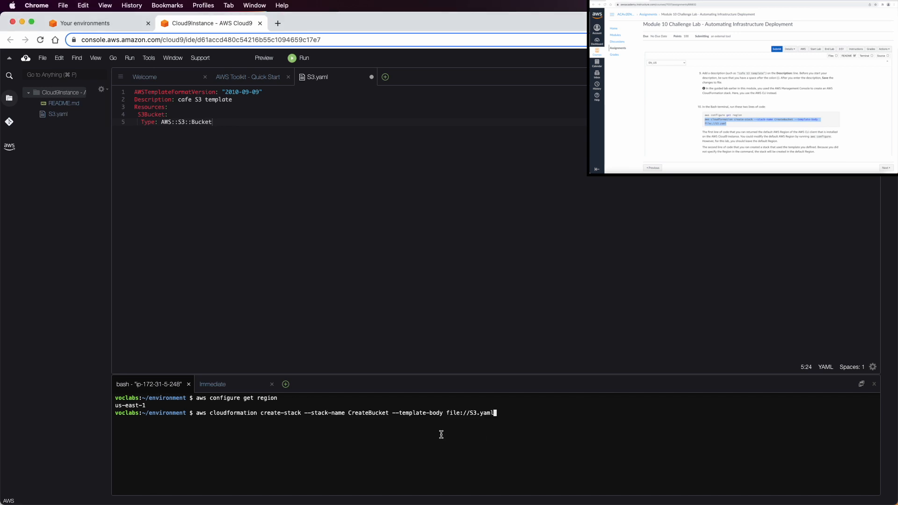
key("Return")
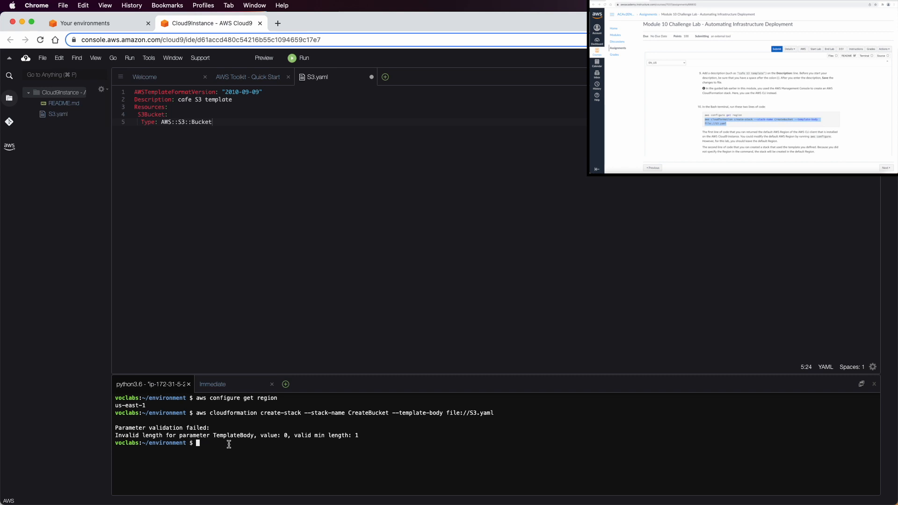
Step: Save S3.yaml, rerun the create-stack command for the CreateBucket stack and inspect the returned stack ID
left_click(288, 220)
key("super+s")
left_click(256, 438)
key("Up")
key("Return")
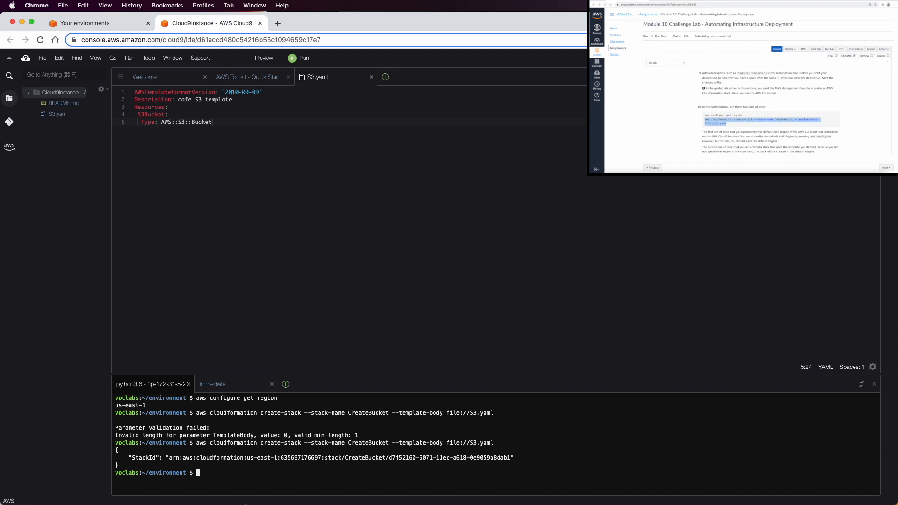
double_click(141, 458)
left_click(195, 455)
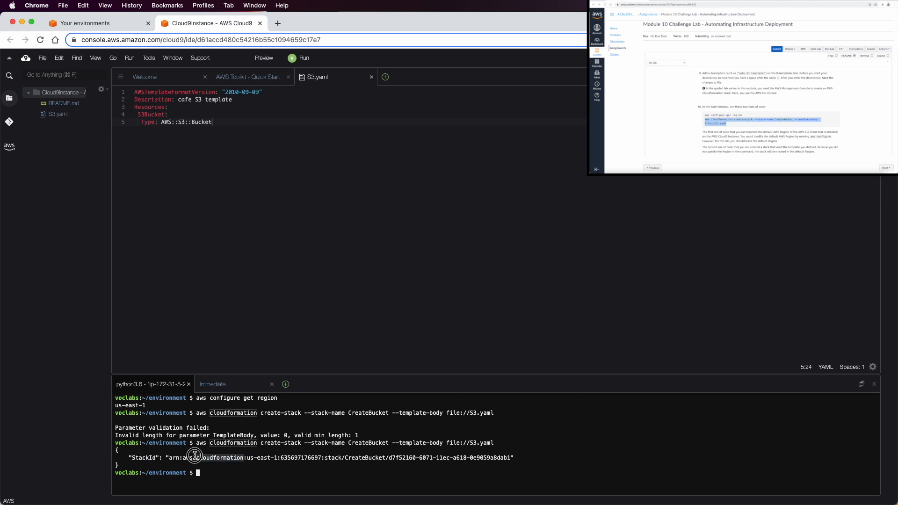
Step: Open CloudFormation in the AWS console and inspect the CreateBucket stack's details and outputs
left_click(110, 28)
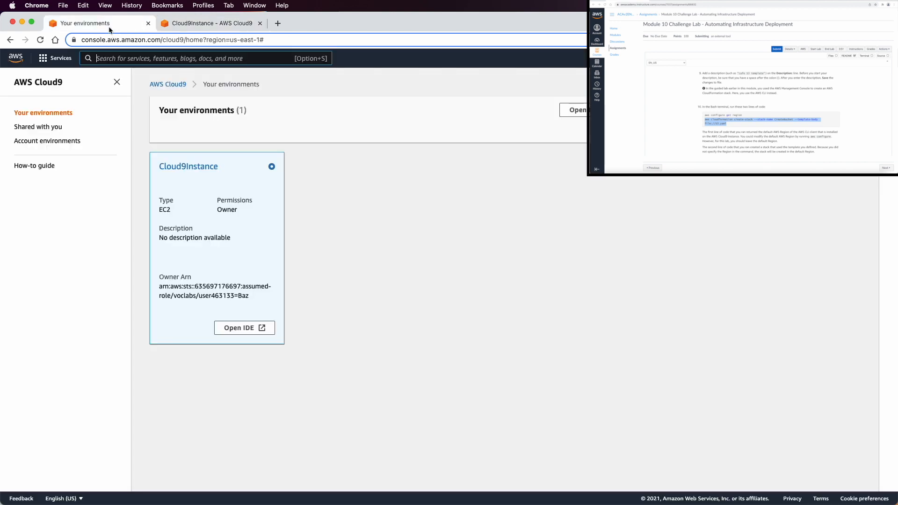
left_click(55, 58)
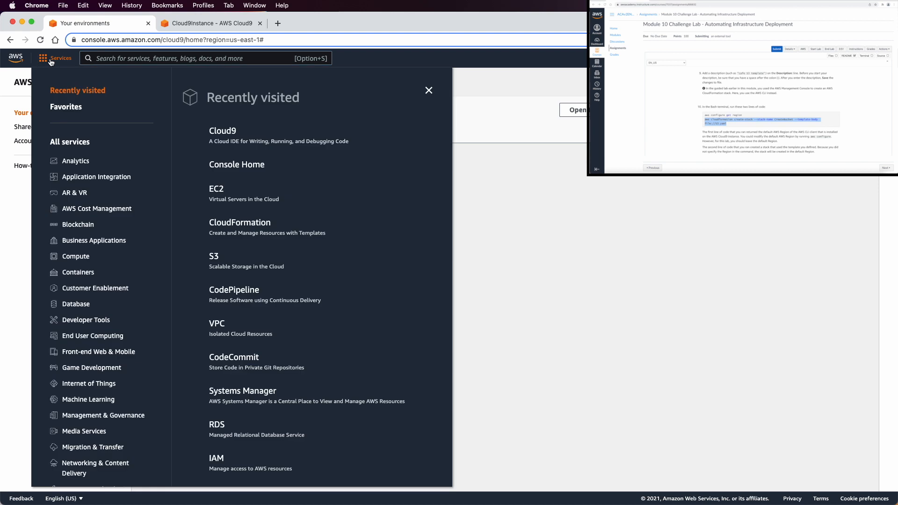
left_click(238, 228)
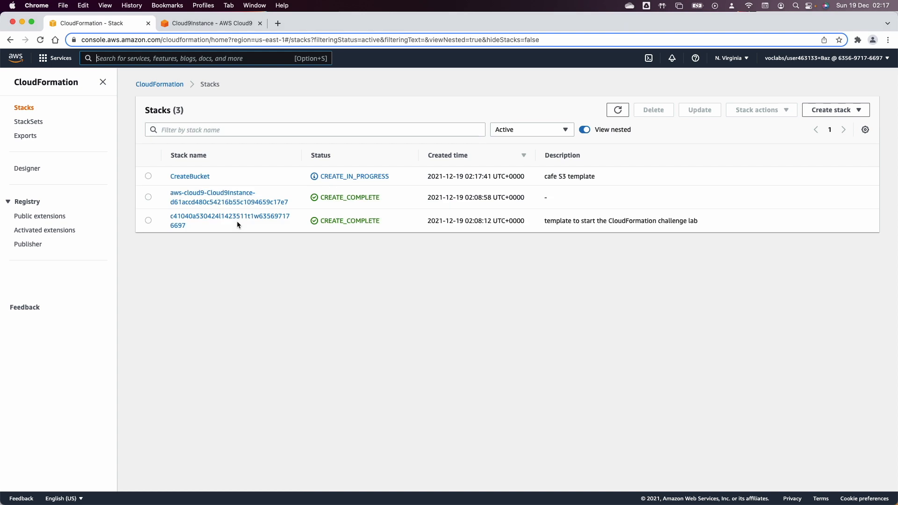
left_click(202, 177)
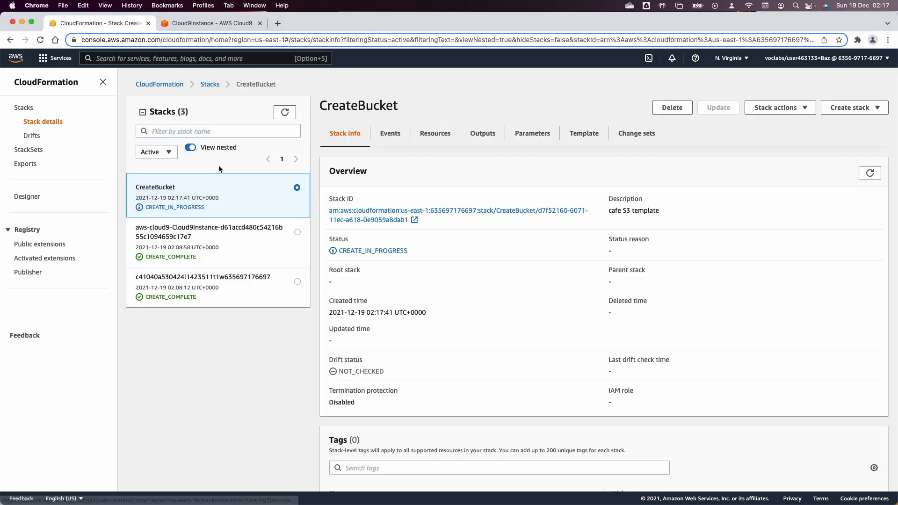
left_click(469, 142)
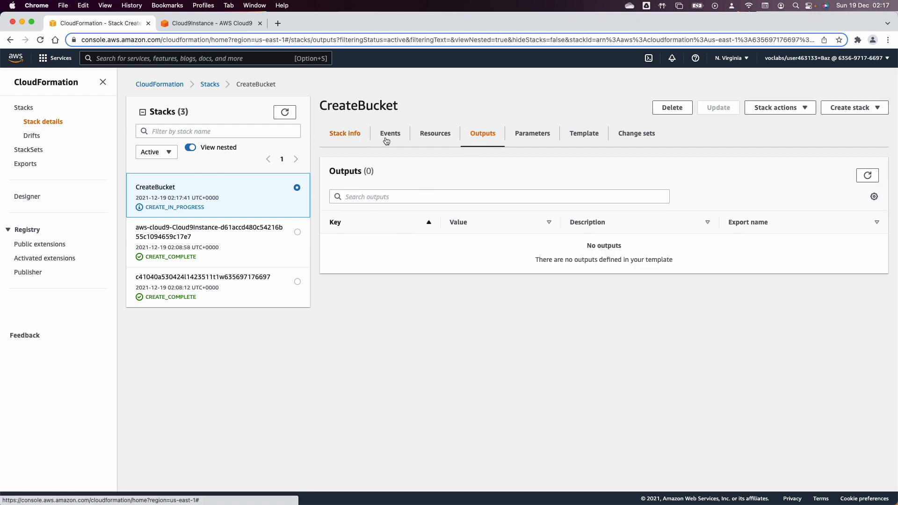
left_click(293, 111)
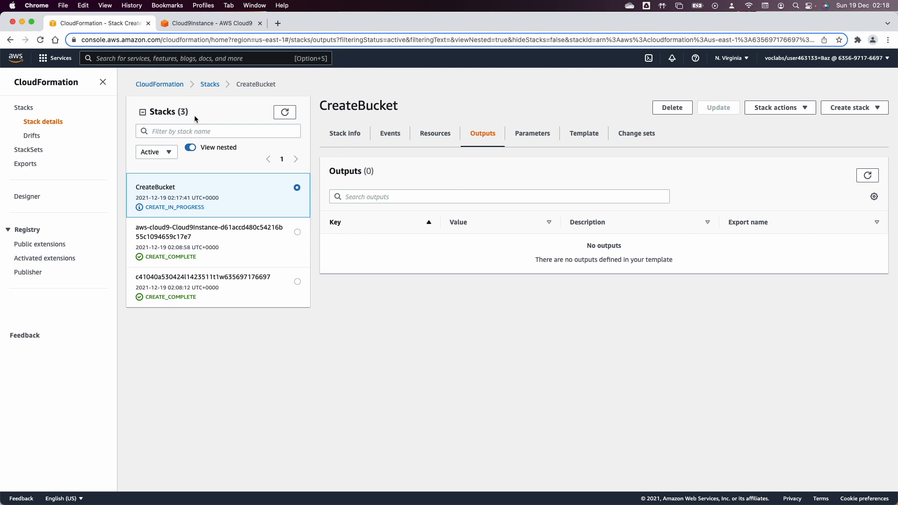
Step: Open the Amazon S3 service in a separate browser tab and view its bucket list
left_click(51, 59)
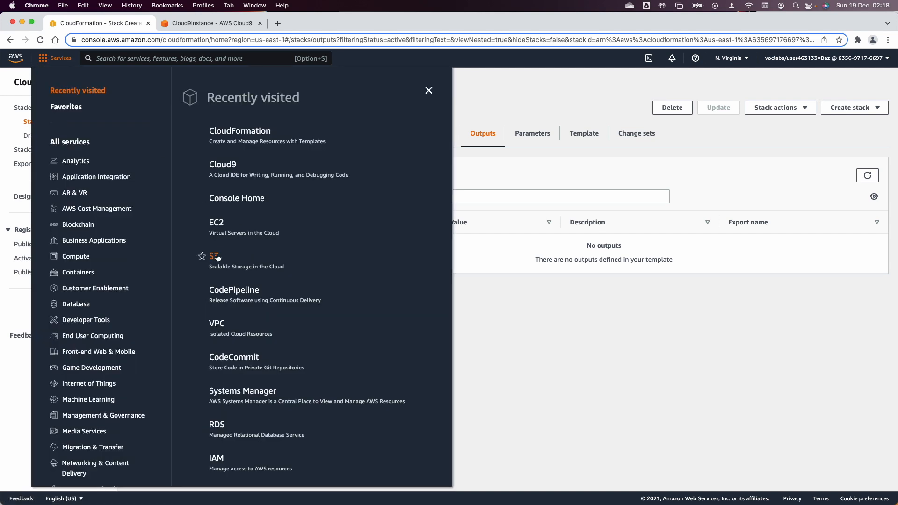
right_click(216, 256)
left_click(262, 260)
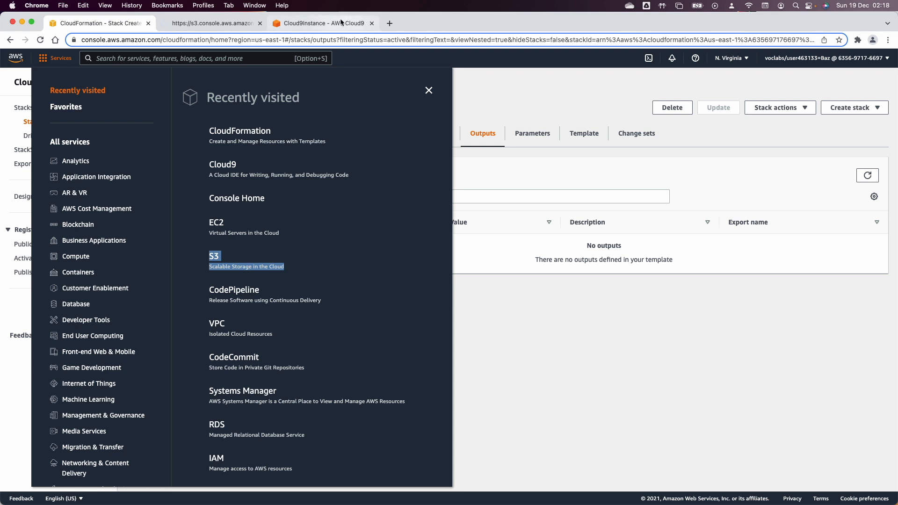
left_click(181, 22)
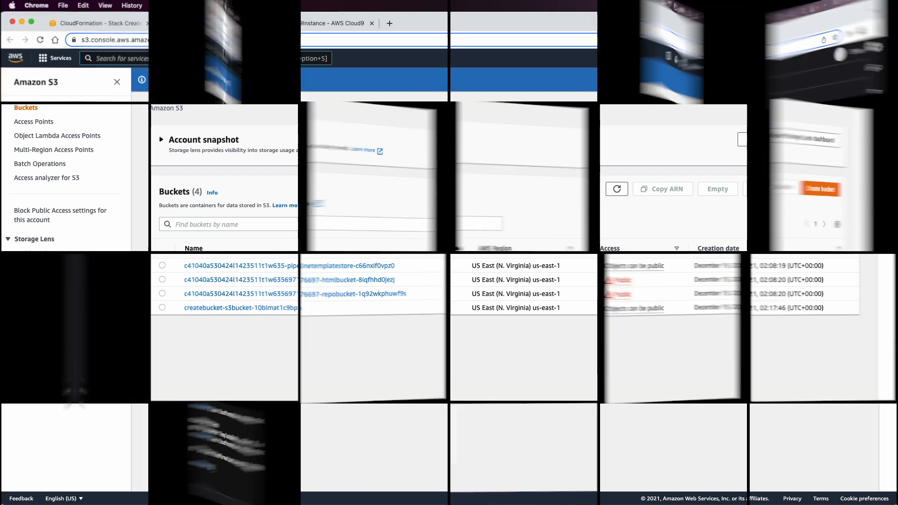
Step: Read the lab instructions from the template and create-stack steps through the stack questions to Task 2's upload of static website assets
scroll(616, 314, "down", 10)
scroll(615, 314, "up", 2)
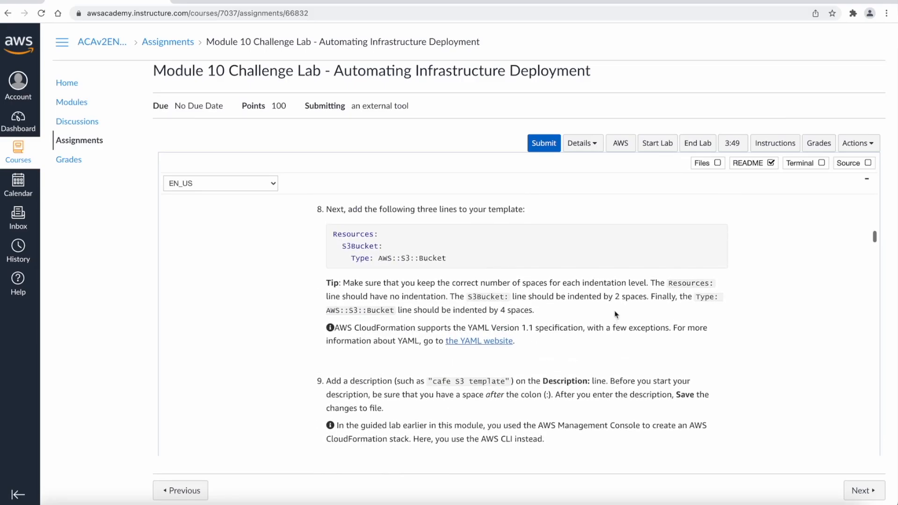
scroll(615, 314, "down", 3)
scroll(615, 314, "down", 2)
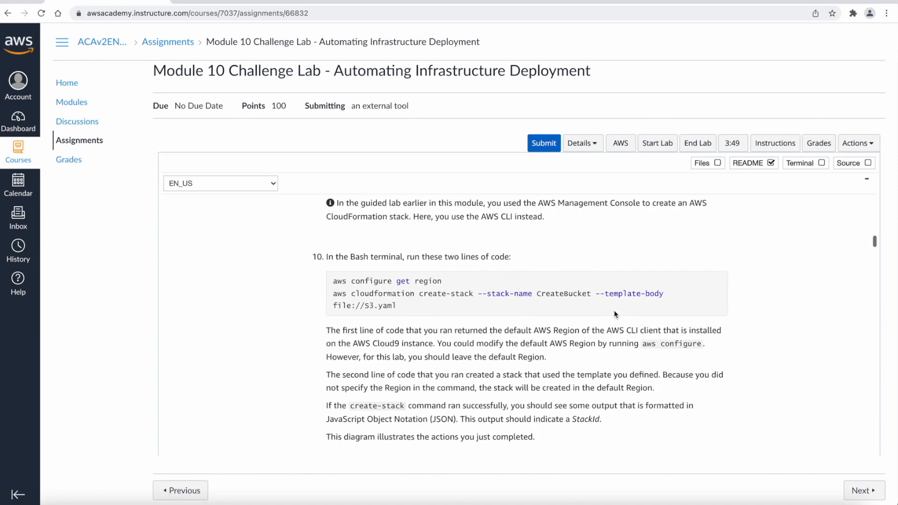
double_click(370, 281)
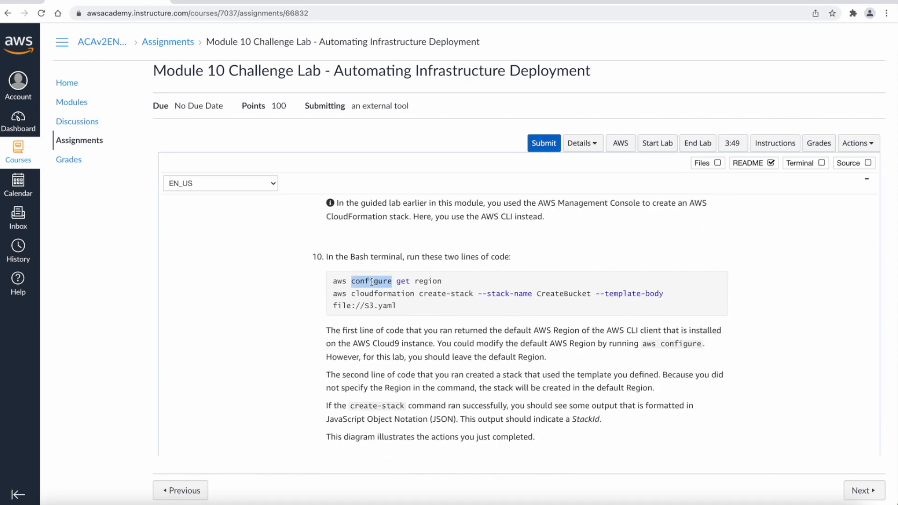
double_click(370, 281)
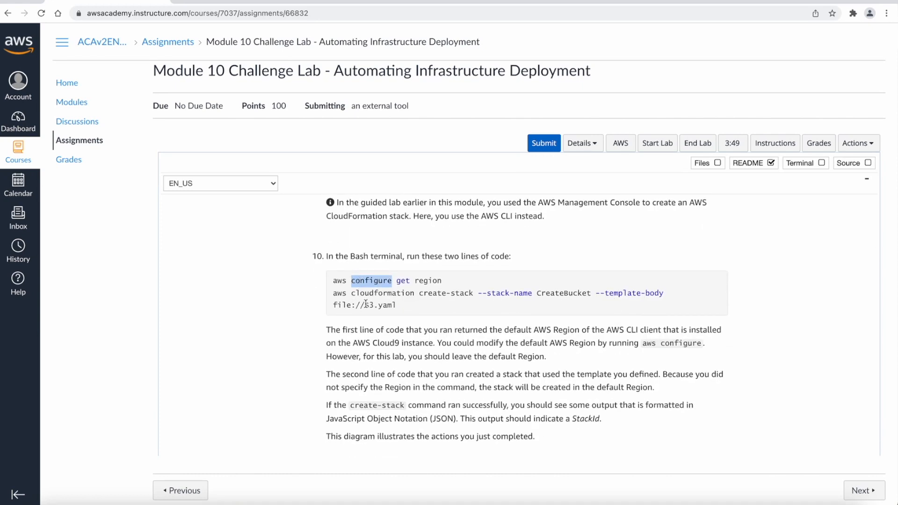
scroll(366, 304, "down", 6)
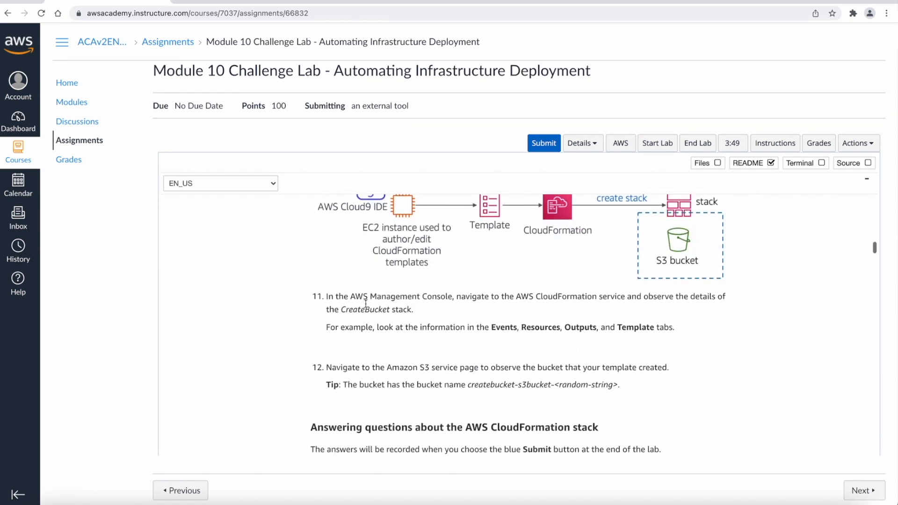
scroll(365, 304, "down", 2)
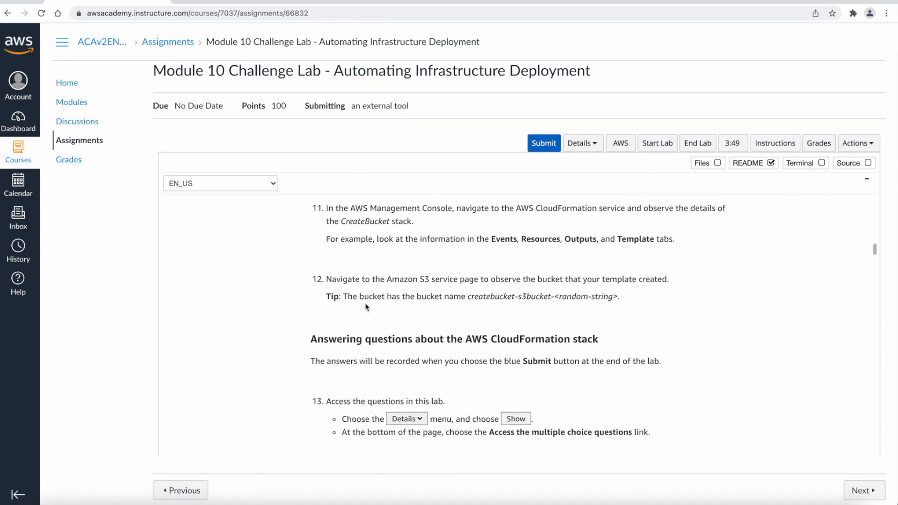
scroll(365, 306, "down", 4)
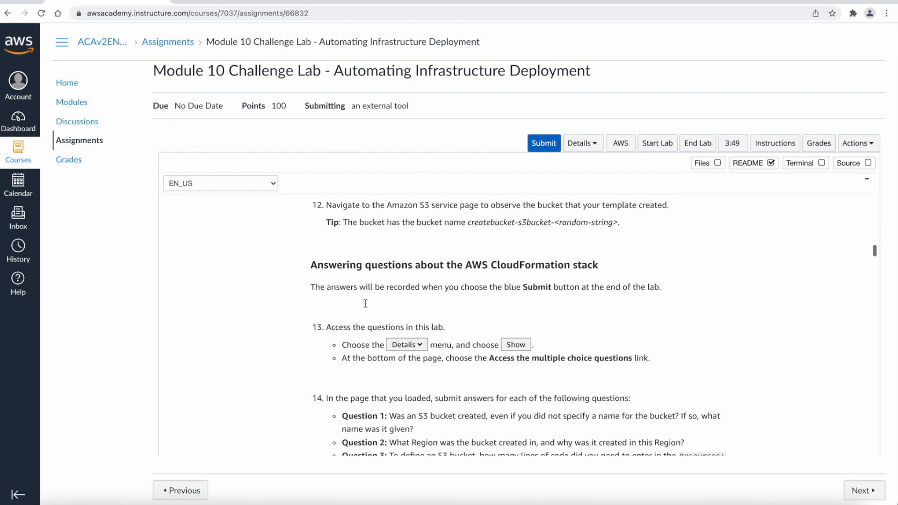
scroll(366, 306, "down", 3)
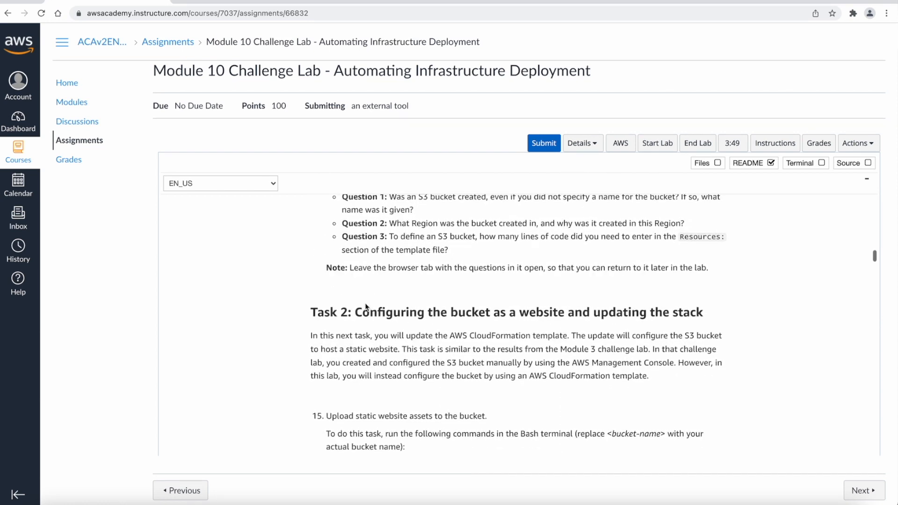
scroll(366, 304, "down", 3)
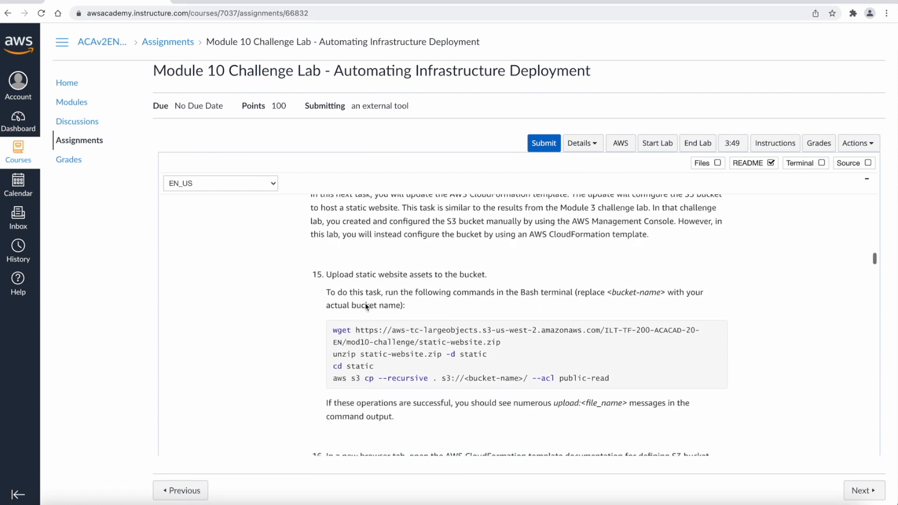
Step: Copy the wget command for static-website.zip from the lab instructions and run it in the Cloud9 terminal
left_click_drag(332, 305, 528, 322)
key("super+c")
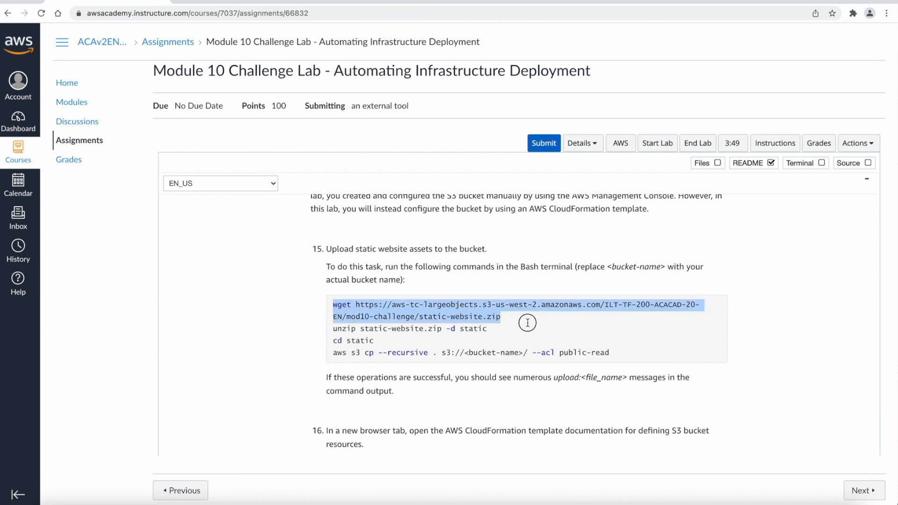
key("super+Tab")
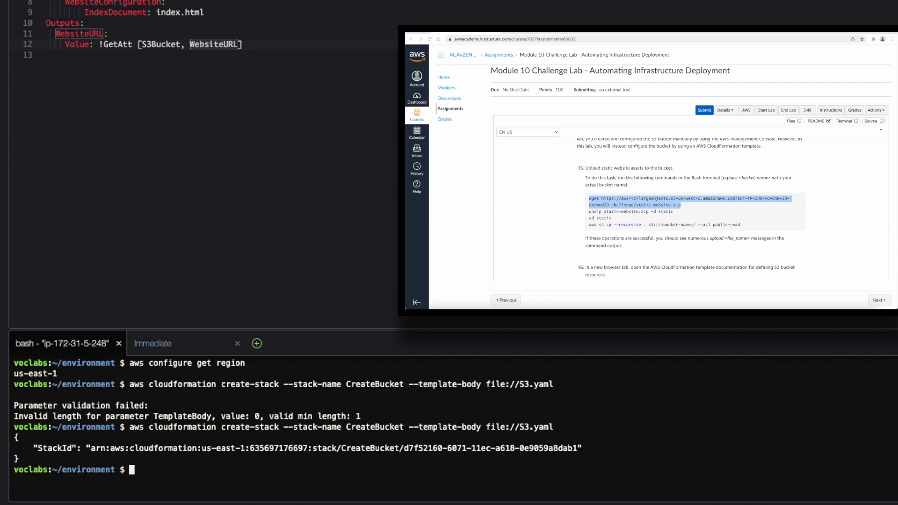
key("super+v")
key("Return")
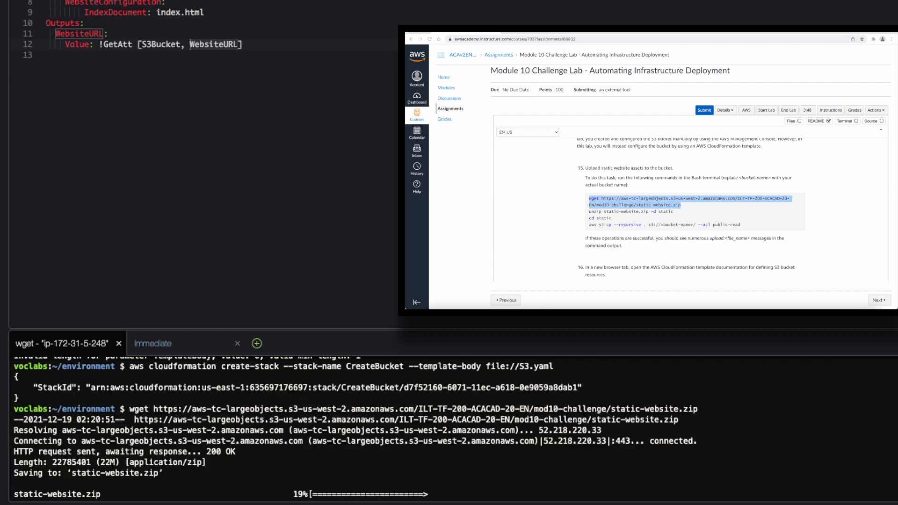
Step: Extract the downloaded archive in the terminal with "unzip static-website.zip -d static"
left_click(595, 211)
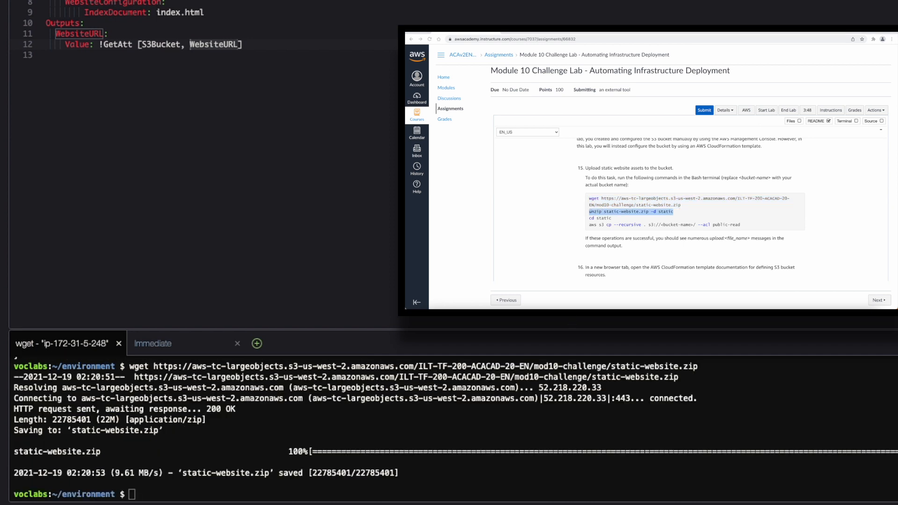
left_click(358, 437)
type("unzip static-website.zip -d static")
key("Return")
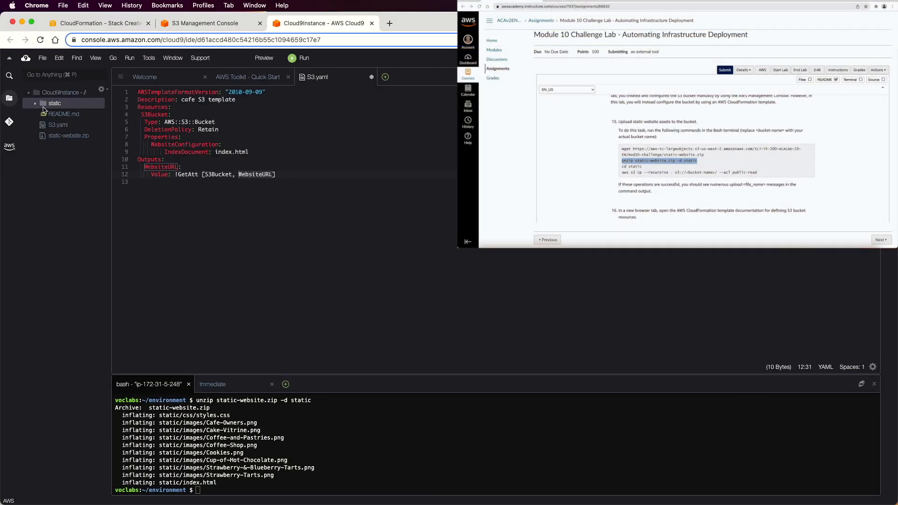
Step: Examine the extracted static folder in the file tree, including index.html and the images and css subfolders
left_click(36, 103)
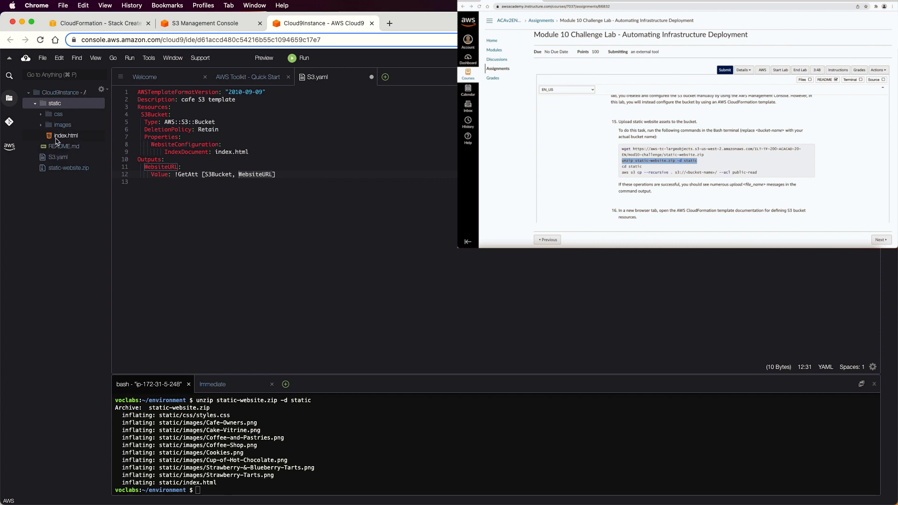
left_click(56, 139)
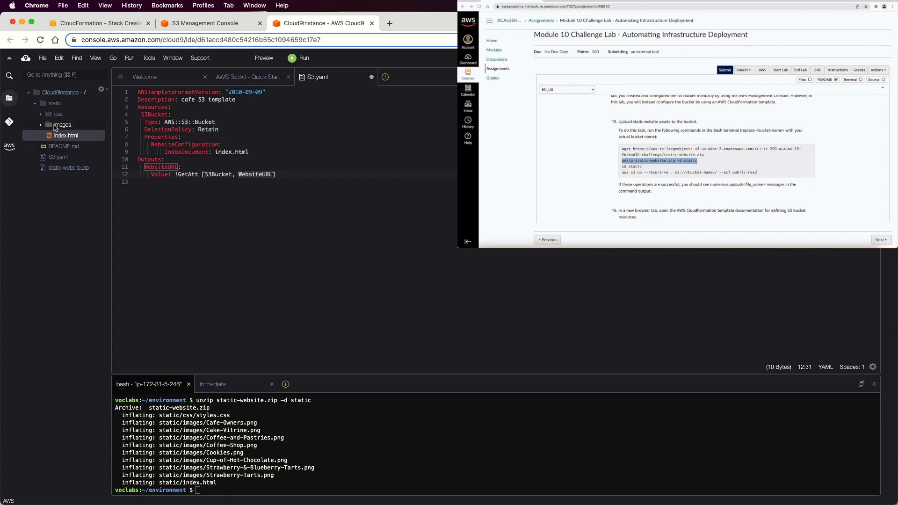
left_click(41, 125)
left_click(40, 125)
left_click(41, 112)
left_click(41, 113)
Step: Change the terminal's working directory to the extracted website folder with "cd static"
double_click(635, 167)
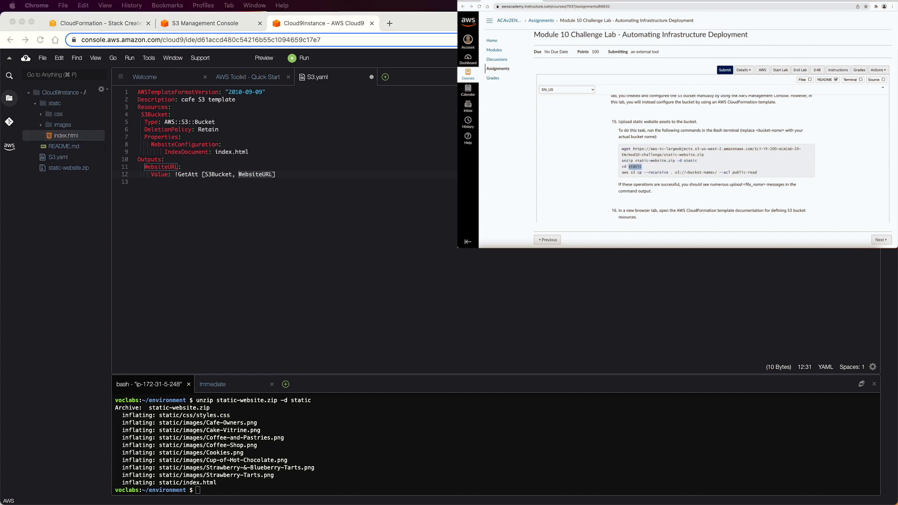
left_click(354, 442)
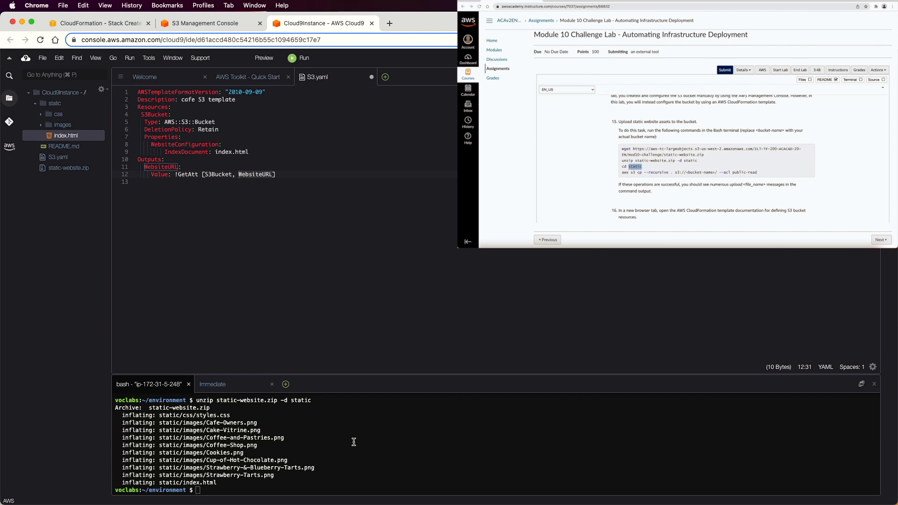
key("c")
left_click(353, 442)
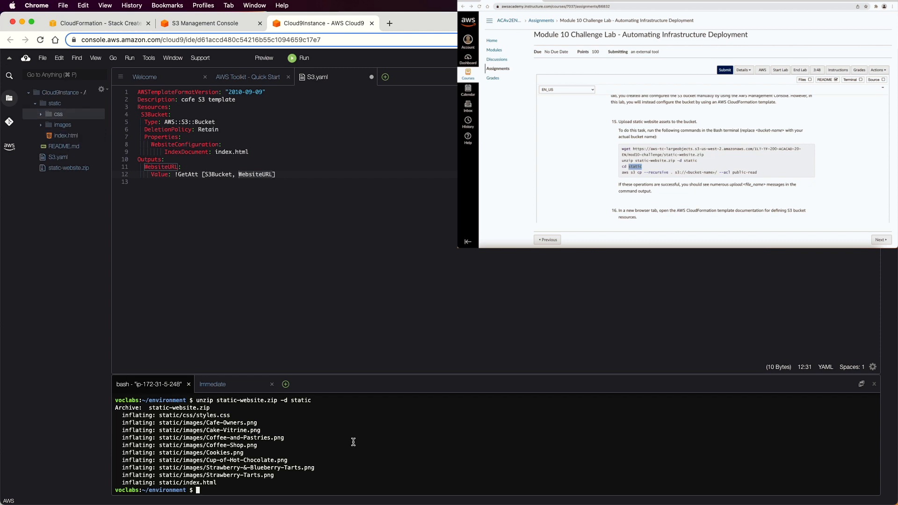
type("cd static")
key("Return")
Step: Enter "aws s3 cp --recursive . s3://createbucket-s3bucket-10blmat1c9bp9/" in the terminal, copying the bucket name from the S3 bucket list
type("aws s3 c")
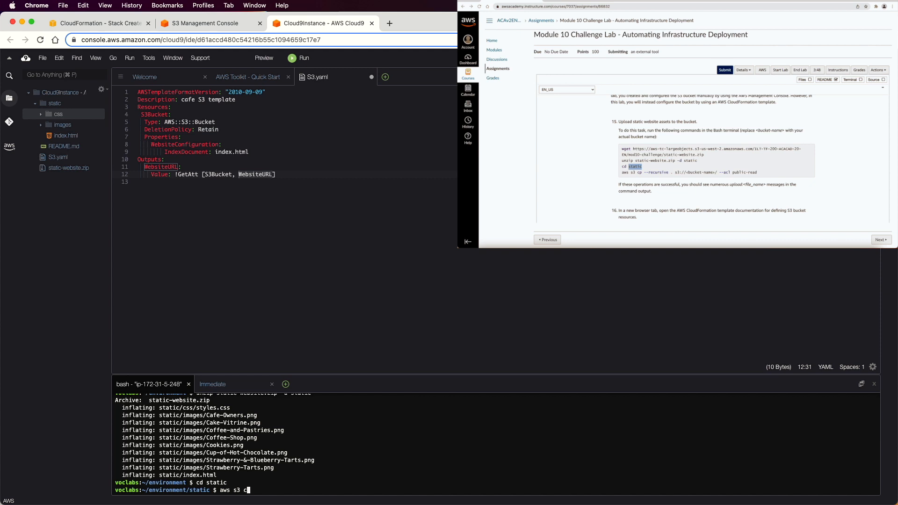
type("p --recursive . s3://")
left_click(220, 25)
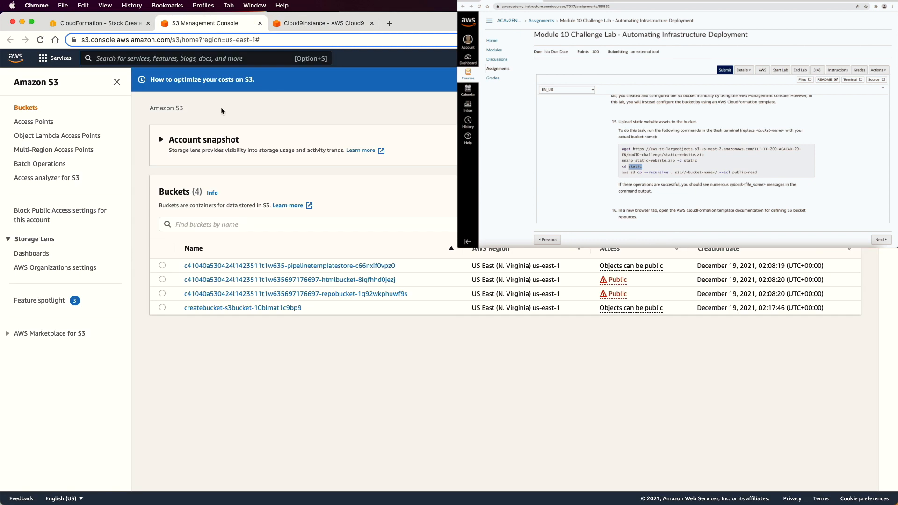
left_click_drag(324, 307, 181, 308)
key("super+c")
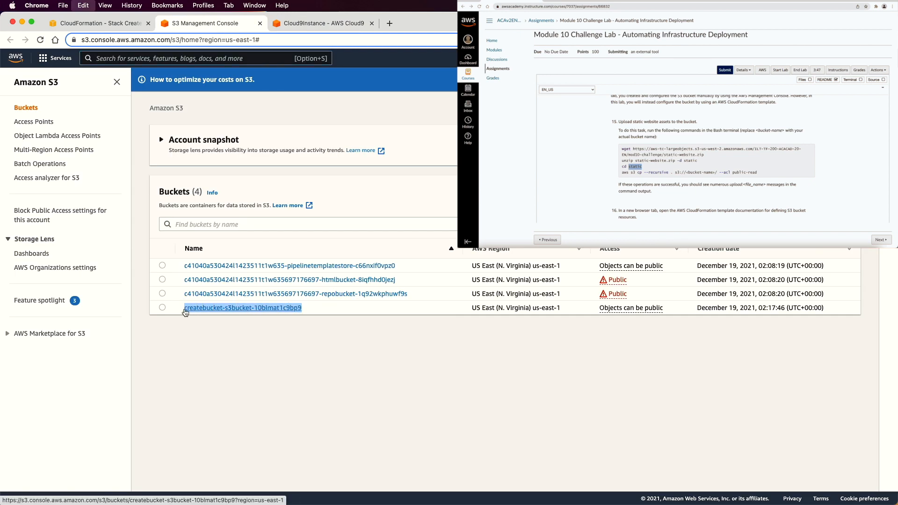
left_click(98, 23)
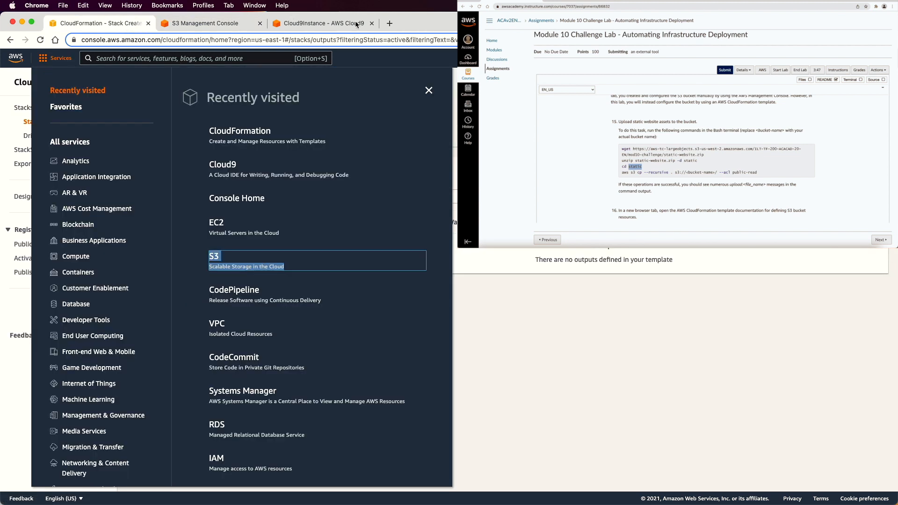
left_click(341, 24)
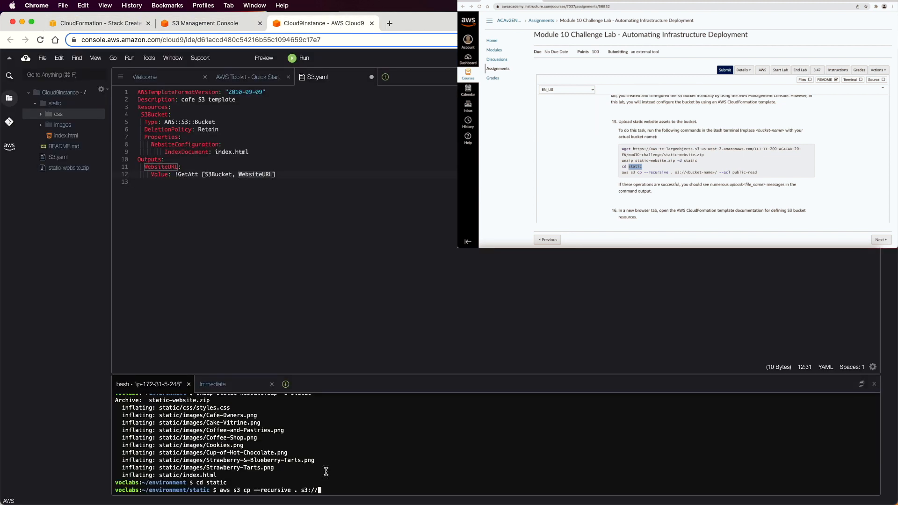
key("super+v")
type("/")
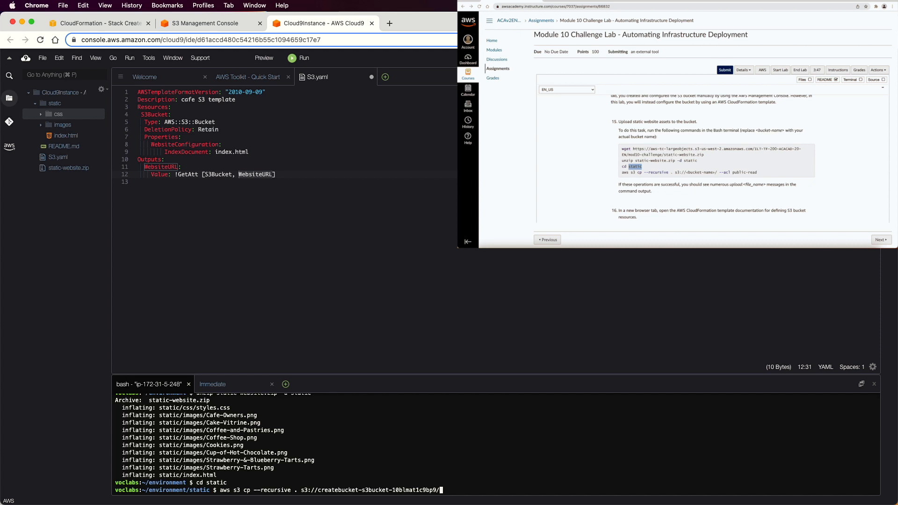
Step: Complete the copy command with "--acl public-read" and run it to upload the website files
type(" --acl")
type("public")
key("BackSpace")
type("-read")
key("Return")
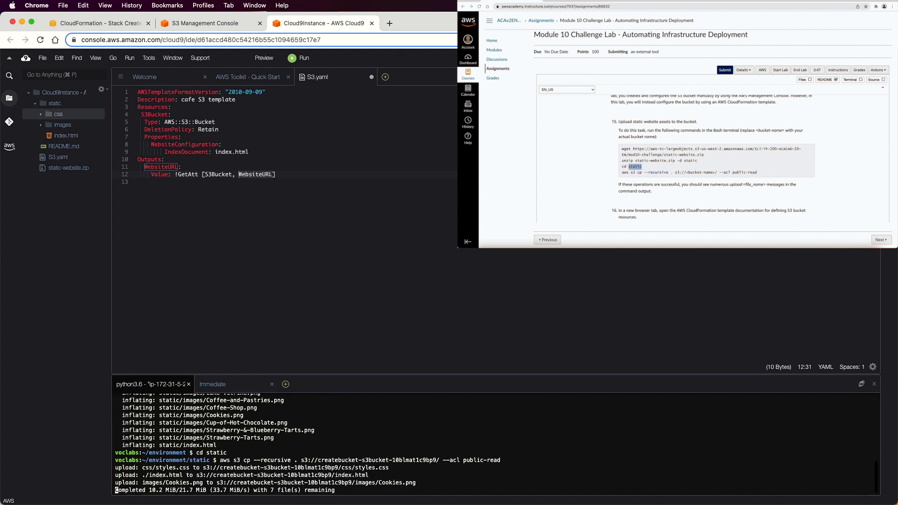
Step: Open the createbucket-s3bucket-10blmat1c9bp9 bucket in S3 to check the uploaded objects, and return to the Cloud9 IDE
left_click(228, 28)
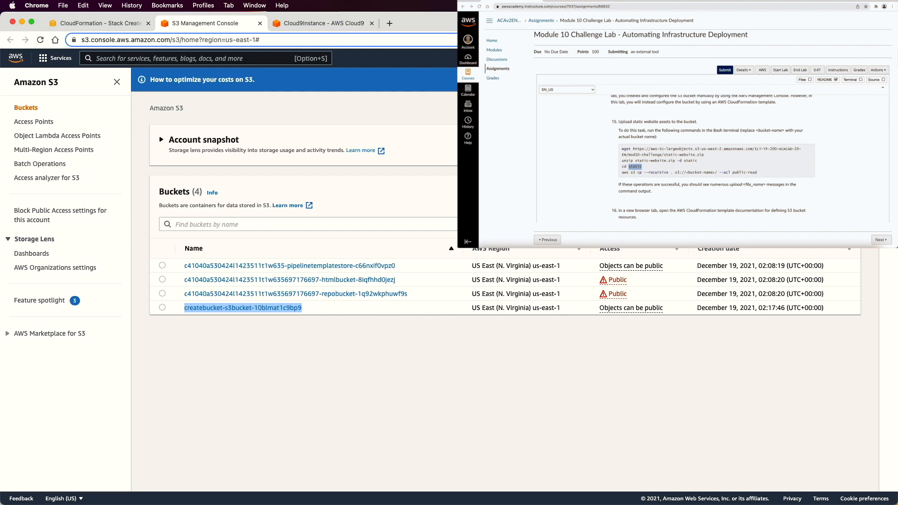
left_click(272, 308)
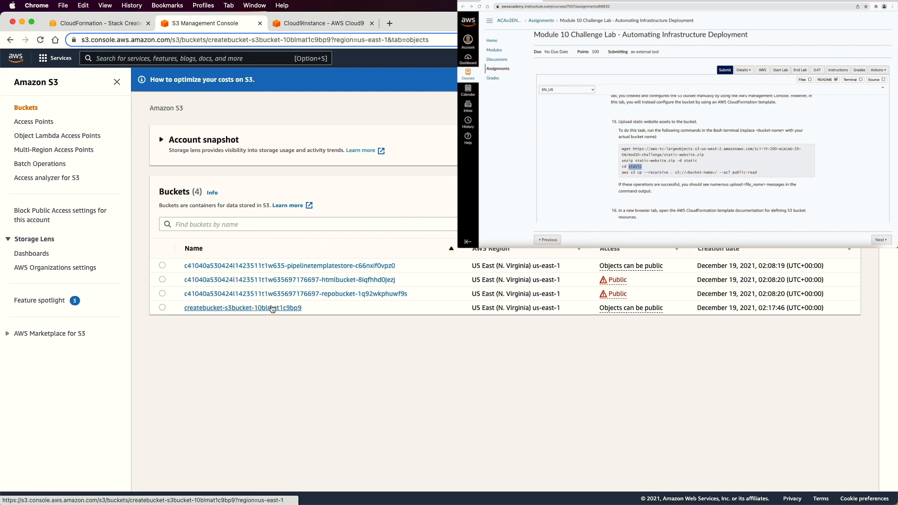
left_click(298, 26)
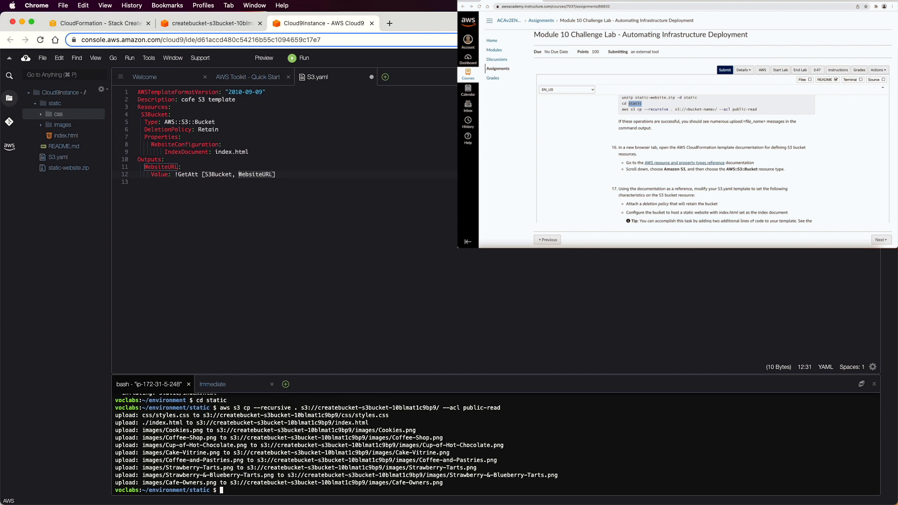
Step: Review the S3.yaml template's deletion policy, website configuration, index document and WebsiteURL output against the lab instructions
left_click(350, 234)
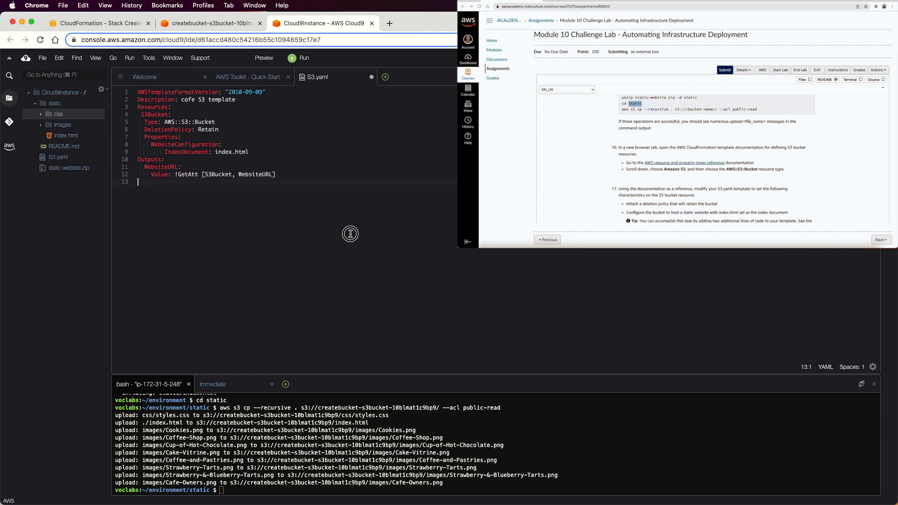
left_click(164, 128)
double_click(164, 128)
left_click(185, 146)
double_click(229, 153)
left_click(243, 177)
scroll(699, 159, "down", 3)
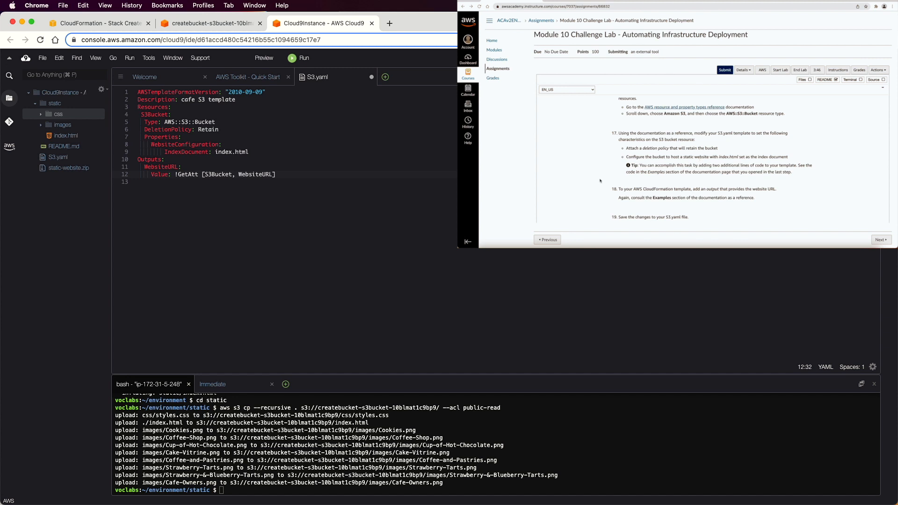
Step: Locate the template validation commands in step 20 of the lab instructions and save the S3.yaml template
scroll(665, 191, "down", 5)
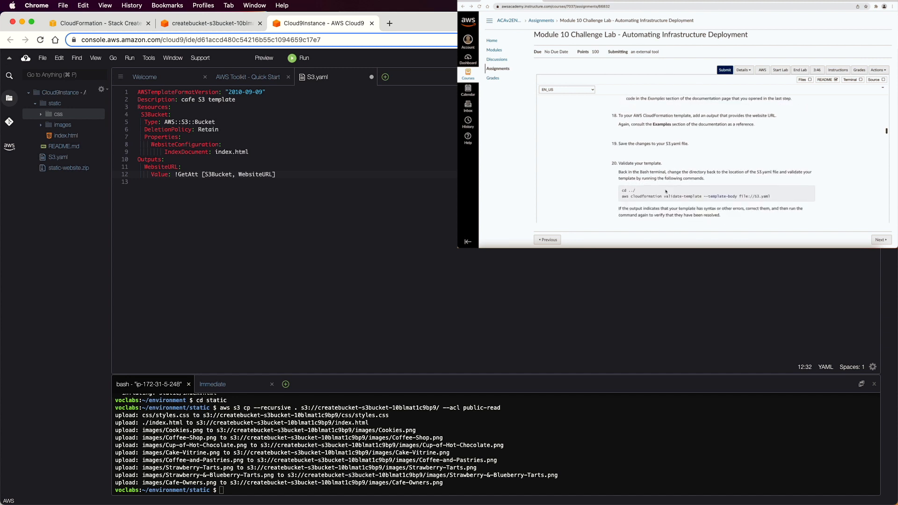
triple_click(628, 184)
key("super+c")
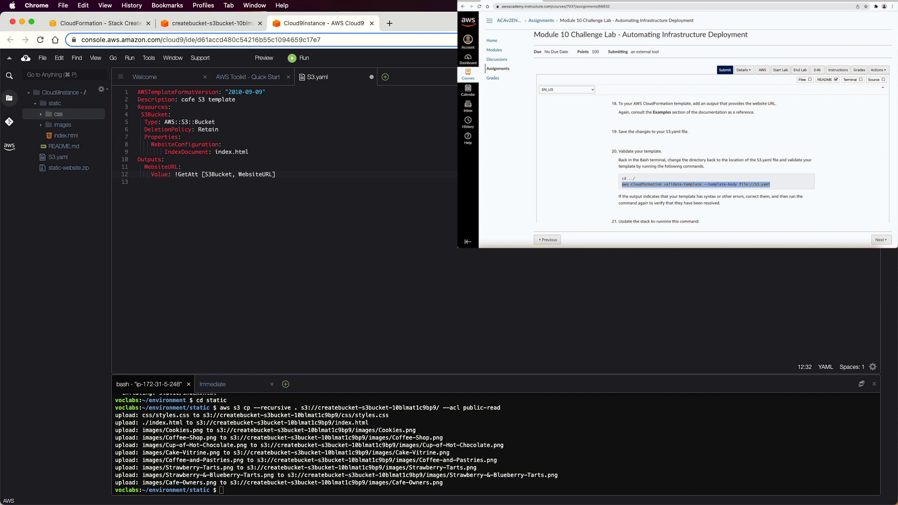
left_click_drag(620, 180, 653, 179)
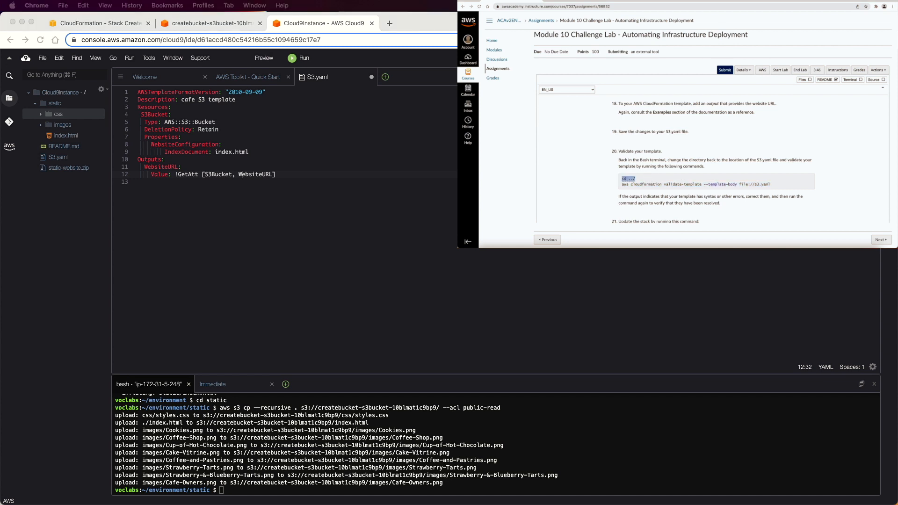
left_click(226, 272)
key("super+s")
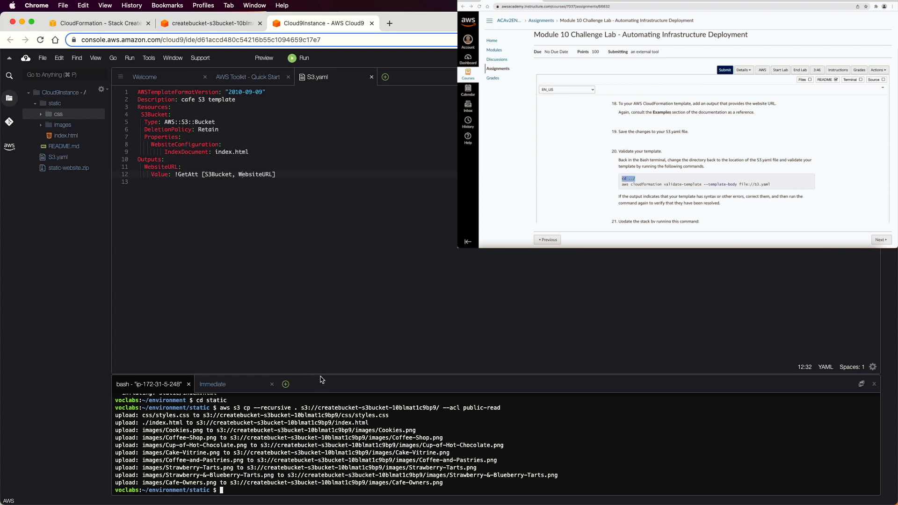
Step: Enlarge and clear the terminal, and return to the environment directory with "cd .."
left_click_drag(320, 374, 325, 238)
type("c")
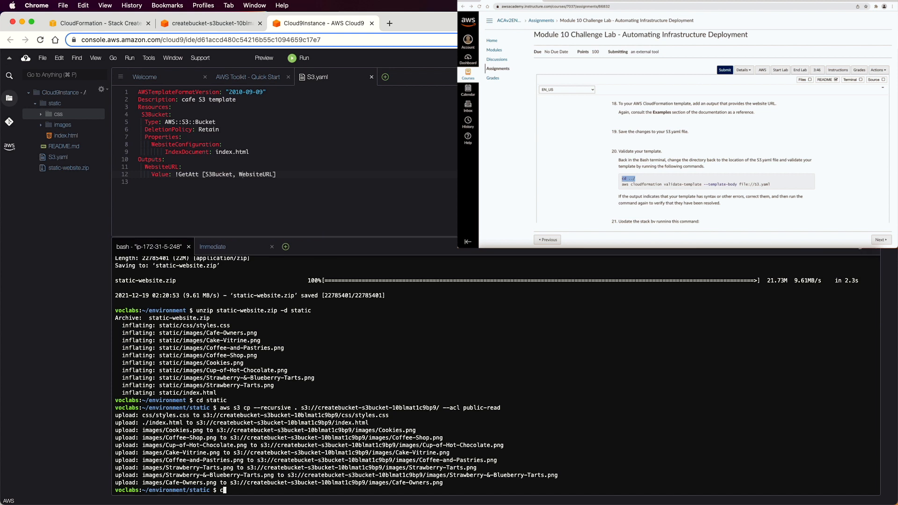
type("lear")
key("Return")
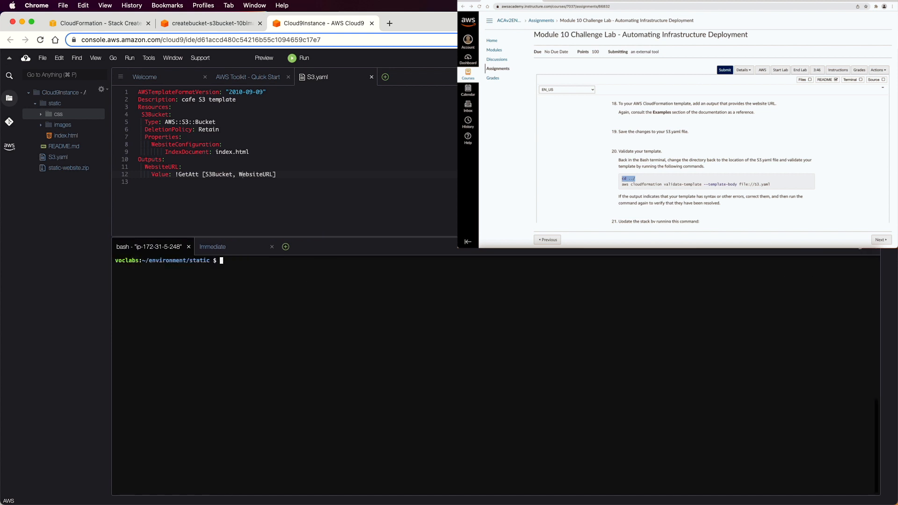
type("cd ..")
key("Return")
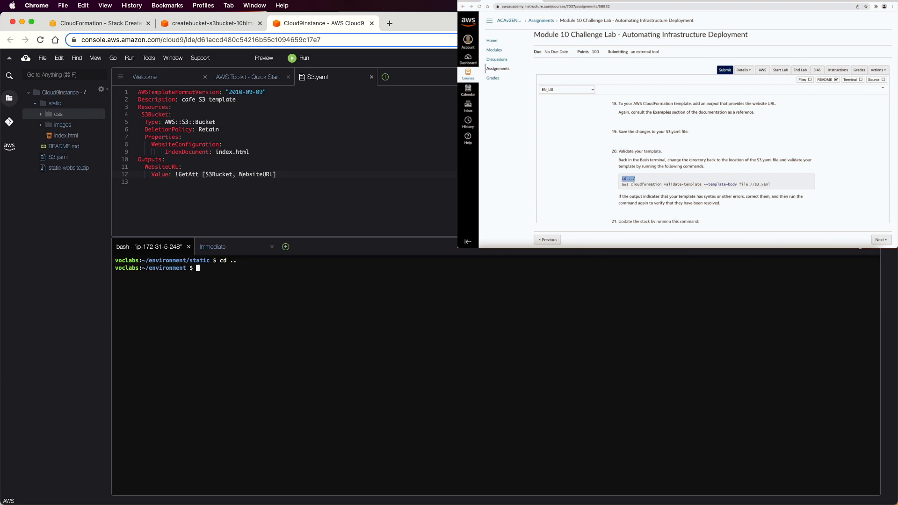
Step: Validate the template by running "aws cloudformation validate-template --template-body file://S3.yaml" in the terminal
type("cd")
triple_click(709, 184)
key("BackSpace")
key("BackSpace")
left_click(695, 185)
left_click(194, 357)
key("super+v")
key("Return")
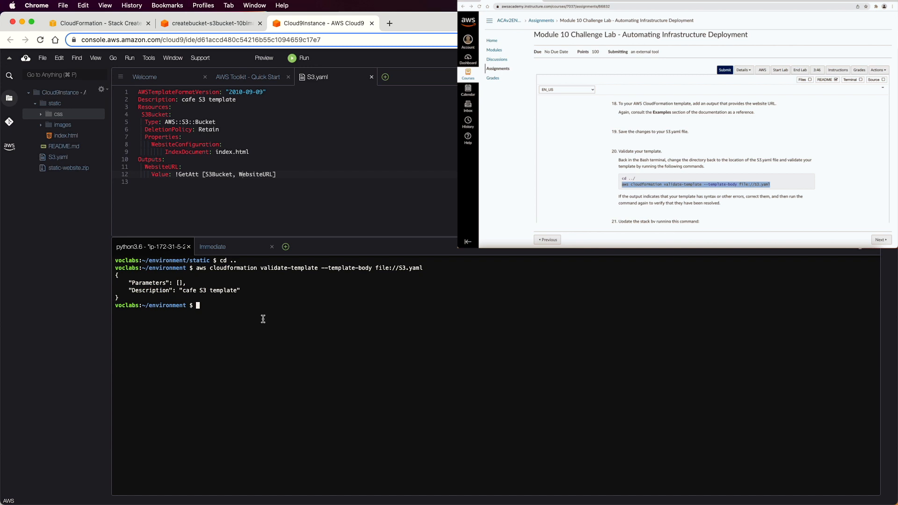
Step: Select the stack update command in step 21 of the lab instructions for copying
double_click(202, 145)
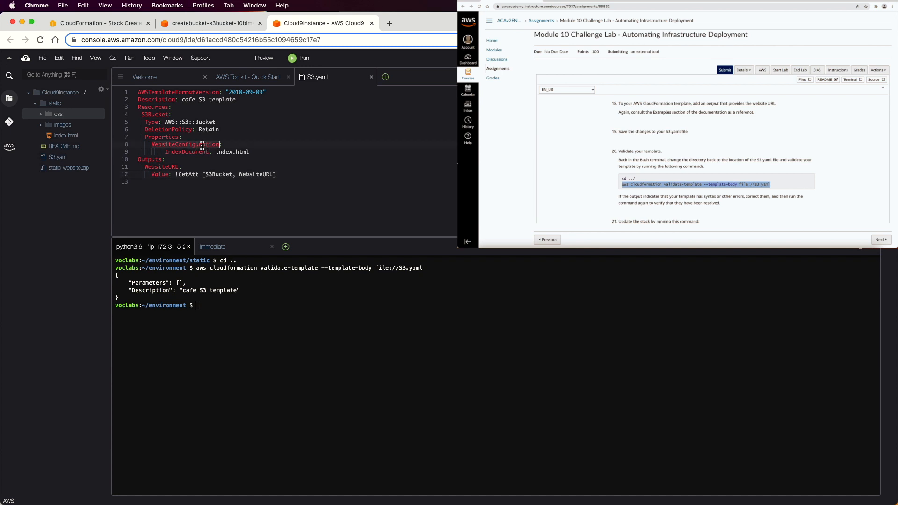
scroll(661, 155, "down", 2)
double_click(653, 183)
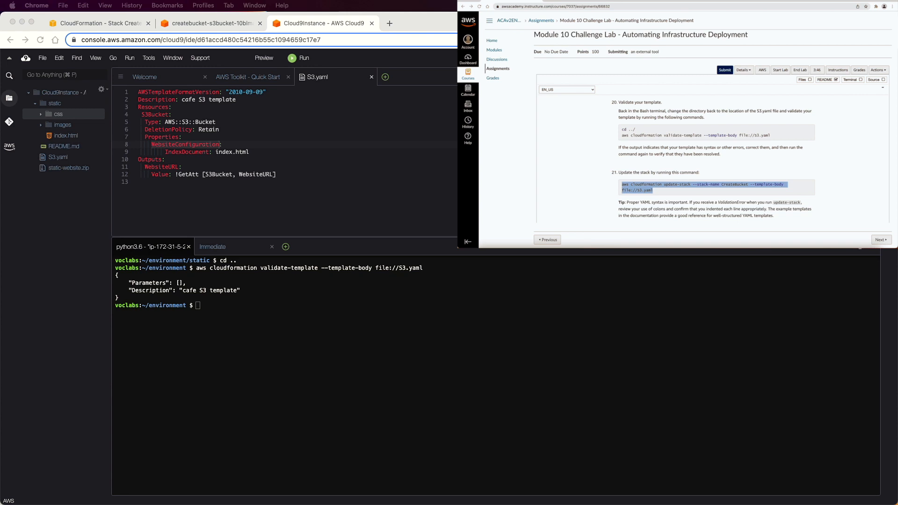
left_click(268, 363)
type("aws cloudformation update-stack --stack-name CreateBucket --template-body file://S3.yaml")
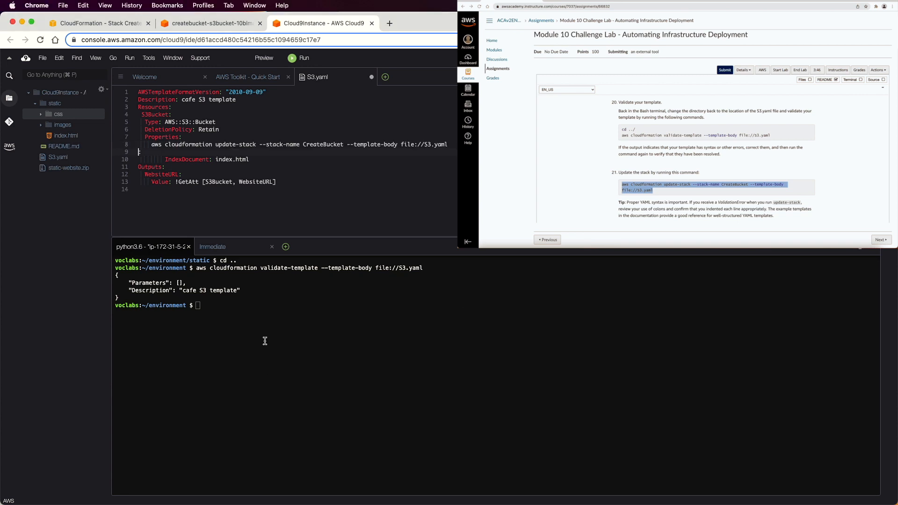
key("super+z")
Step: Run "aws cloudformation update-stack --stack-name CreateBucket --template-body file://S3.yaml" in the terminal
left_click(260, 326)
type("aws cloudformation update-stack --stack-name CreateBucket --template-body file://S3.yaml")
key("Return")
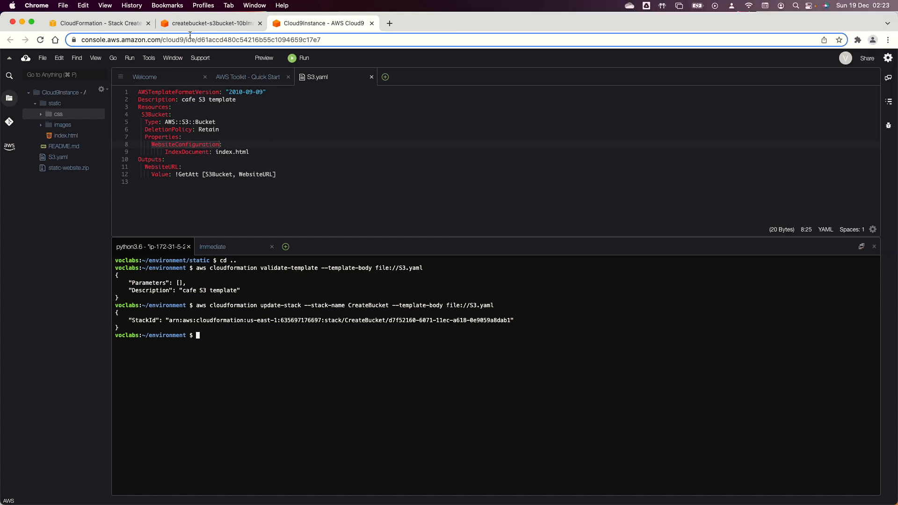
Step: Refresh the S3 bucket's object list and examine the static website hosting settings in its properties
left_click(191, 23)
left_click(170, 213)
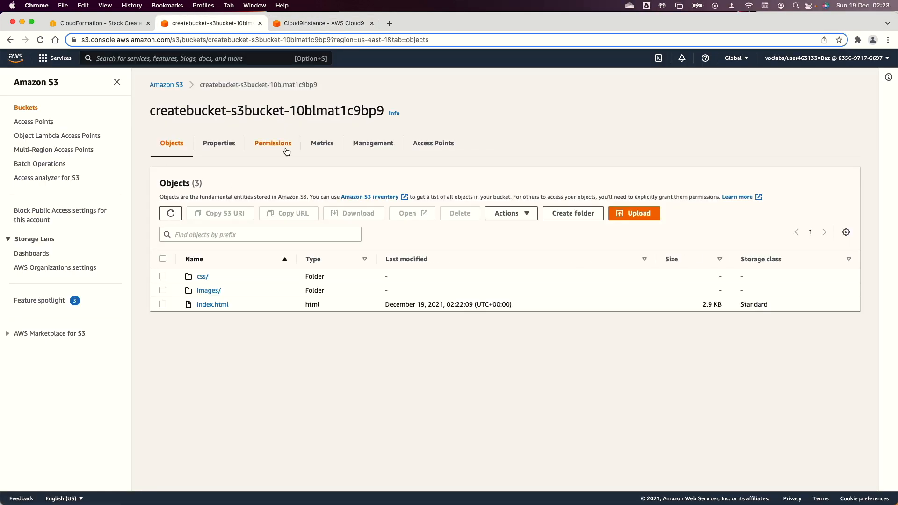
left_click(213, 144)
scroll(333, 299, "down", 15)
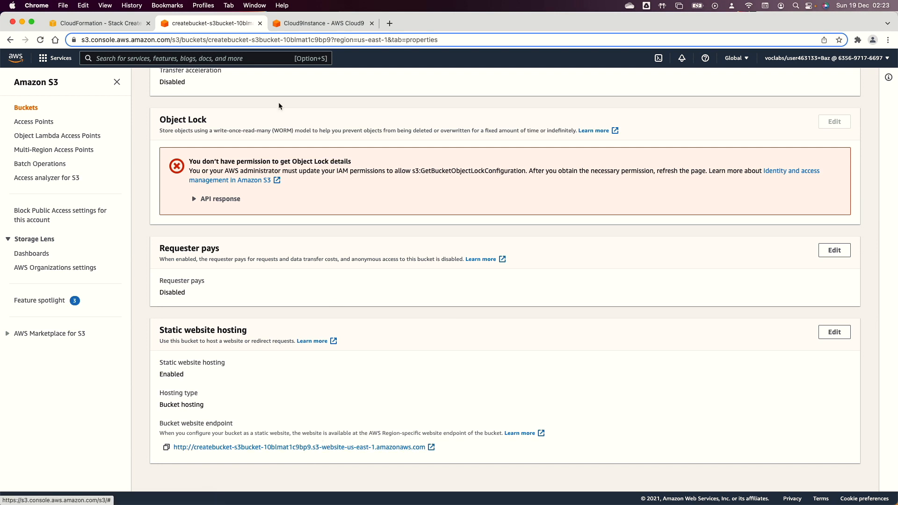
Step: Check the update status of the CreateBucket stack in CloudFormation and open its details
left_click(114, 24)
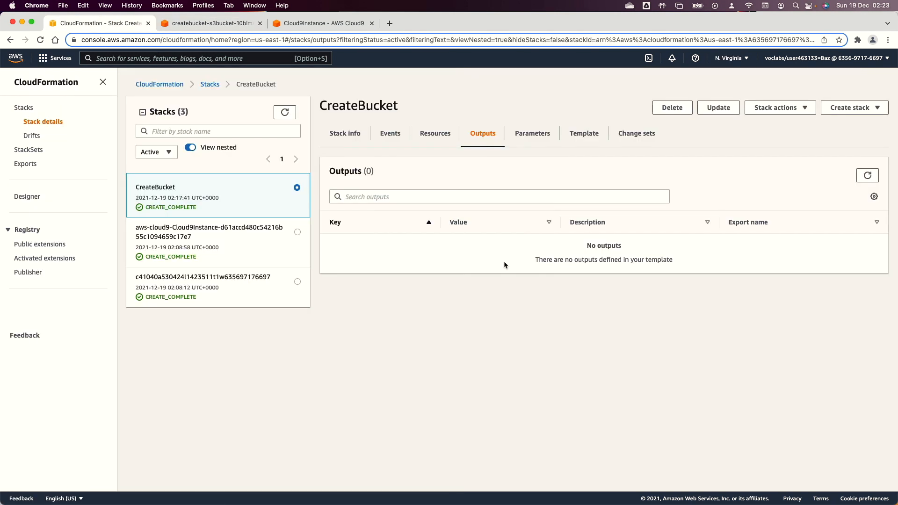
left_click(504, 261)
left_click(40, 40)
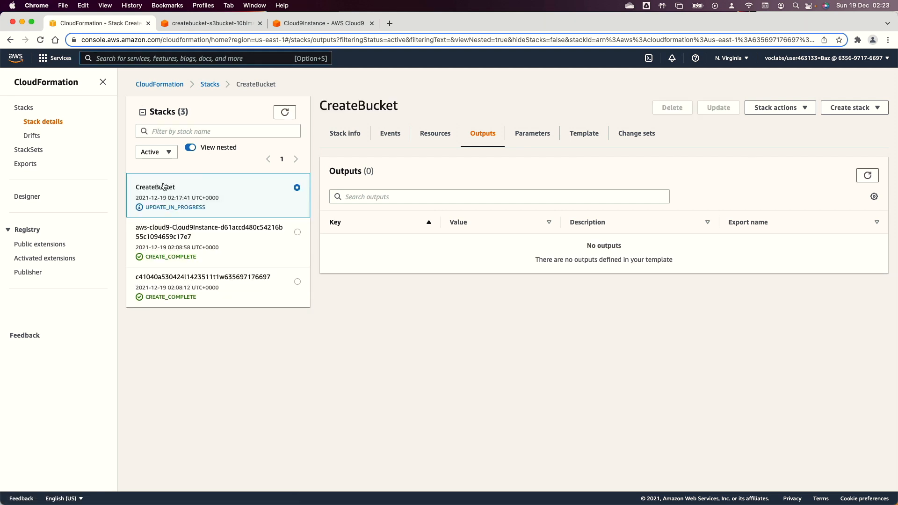
left_click(210, 84)
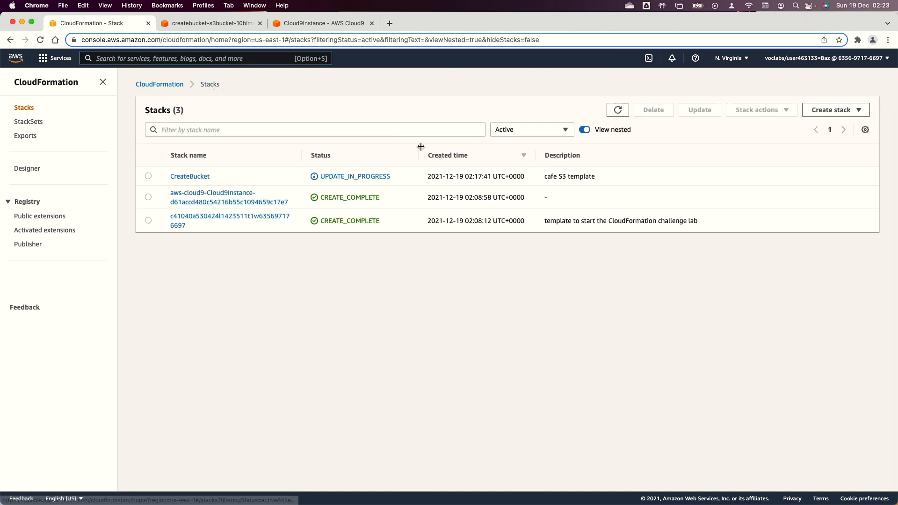
left_click(200, 176)
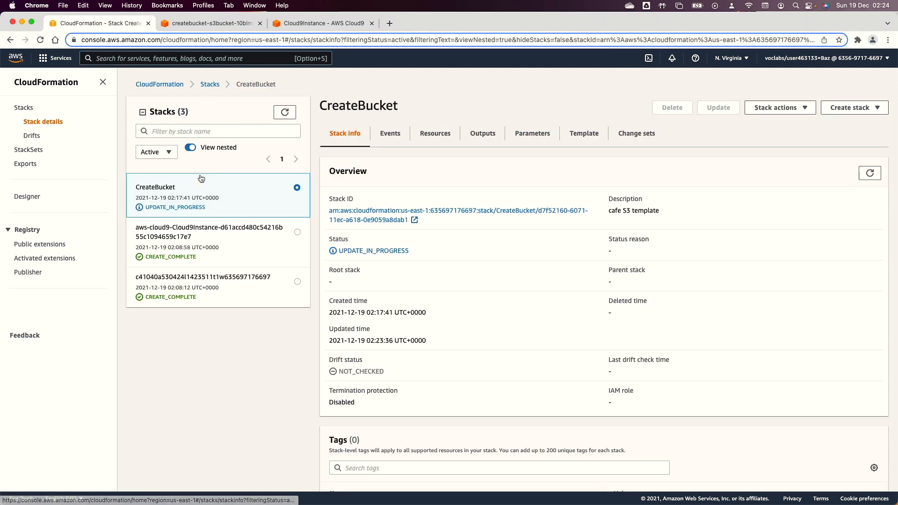
Step: Refresh the CreateBucket stack's outputs, open the WebsiteURL link to view the café website, and return to the stack
left_click(473, 136)
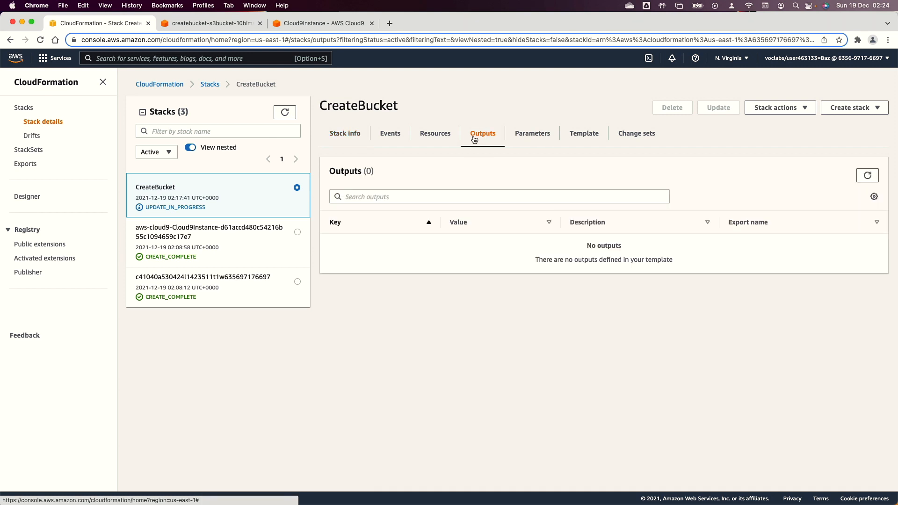
left_click(287, 115)
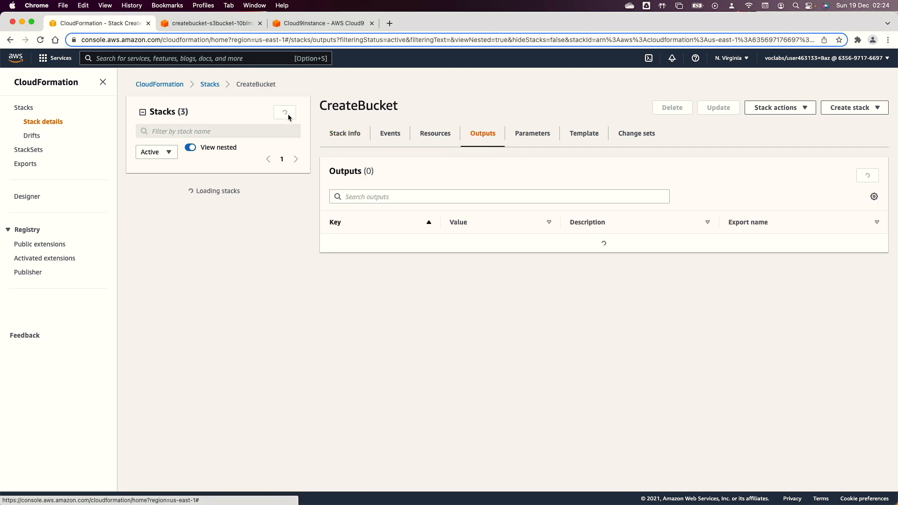
left_click(288, 116)
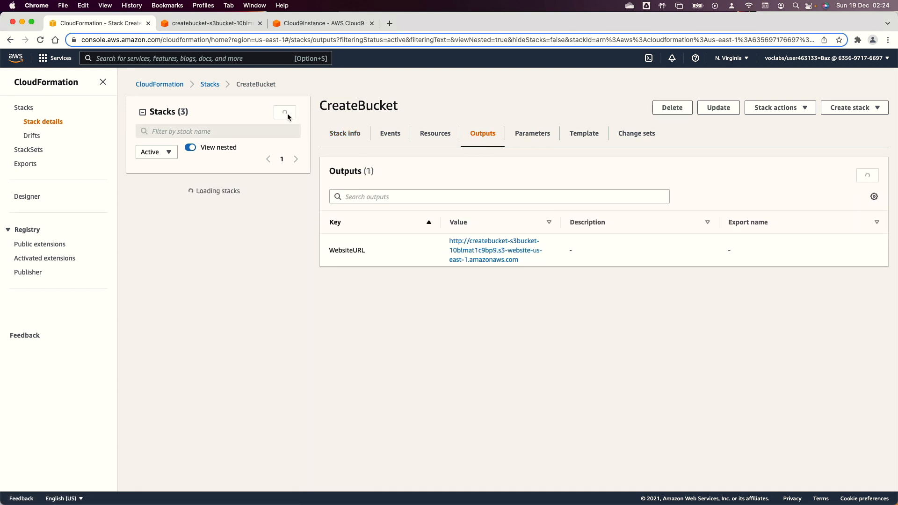
left_click(480, 252)
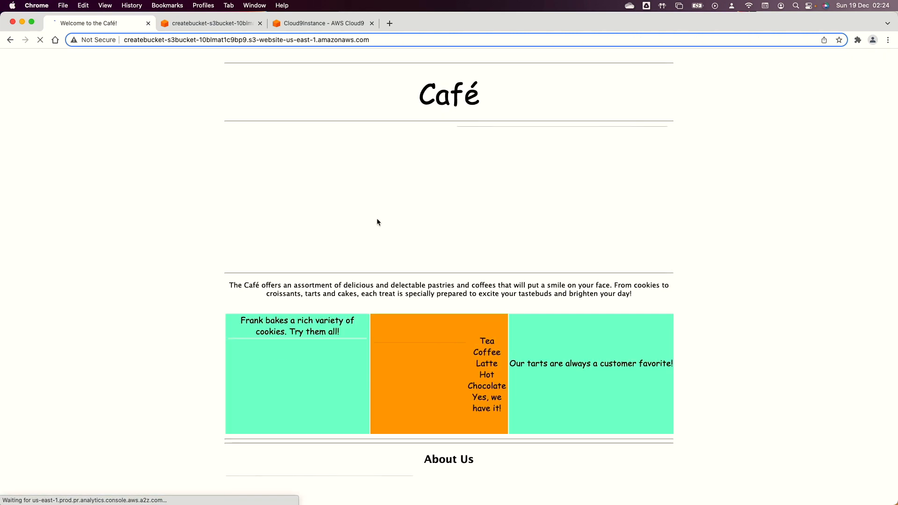
left_click(8, 40)
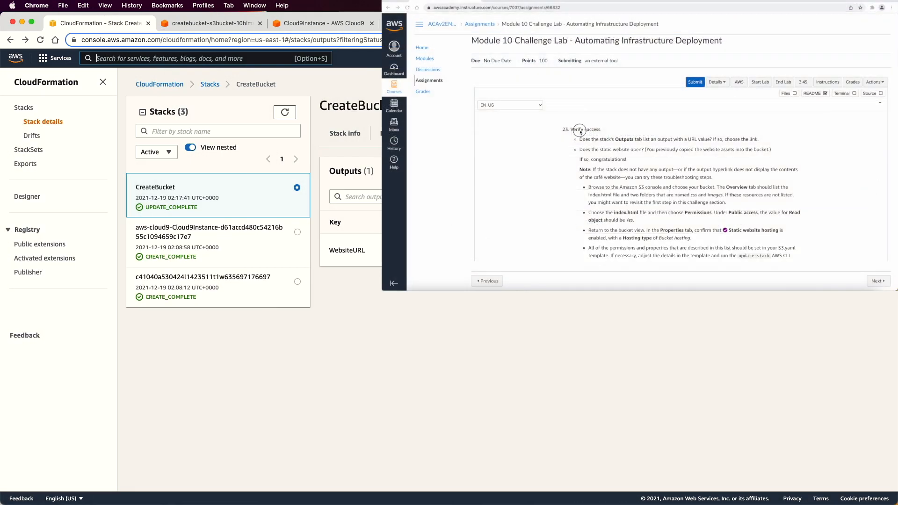
Step: Read the lab's success checks, the Challenge #2 business requirement and the Task 3 instructions for cloning a CodeCommit repository
scroll(580, 131, "down", 5)
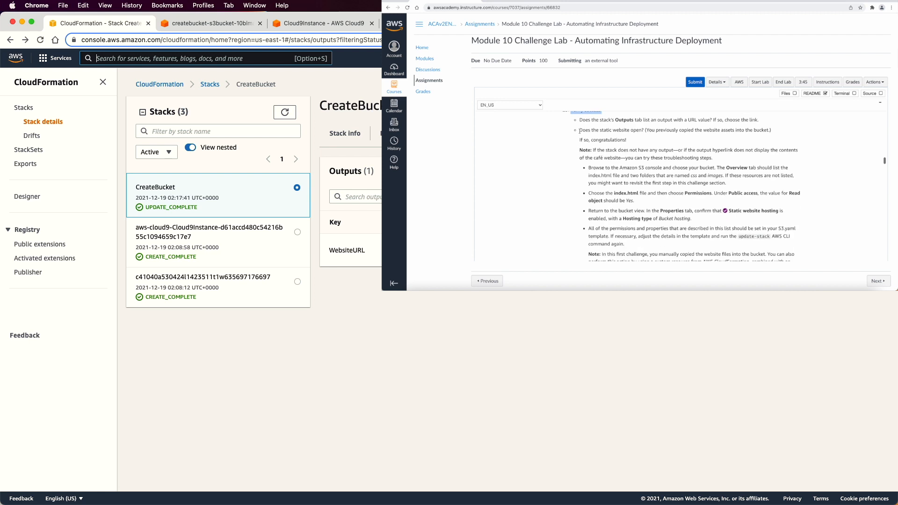
scroll(580, 133, "down", 3)
double_click(594, 178)
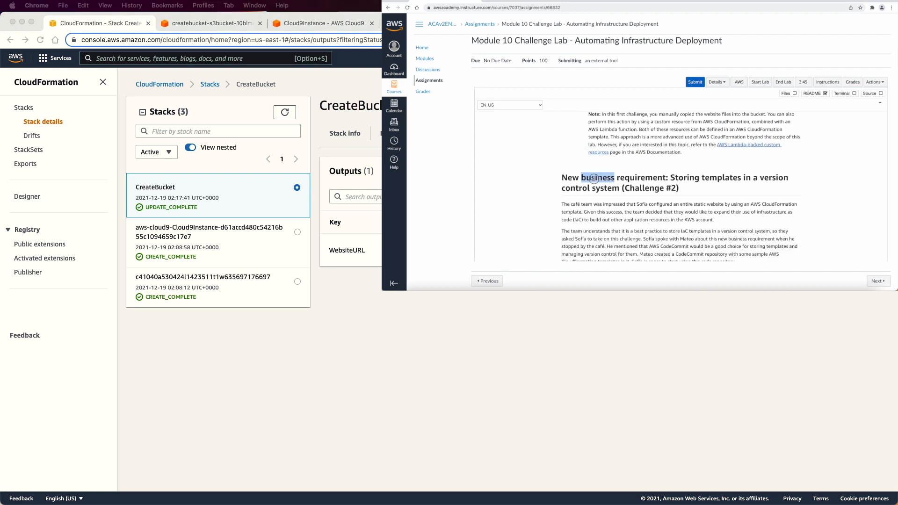
scroll(594, 178, "down", 3)
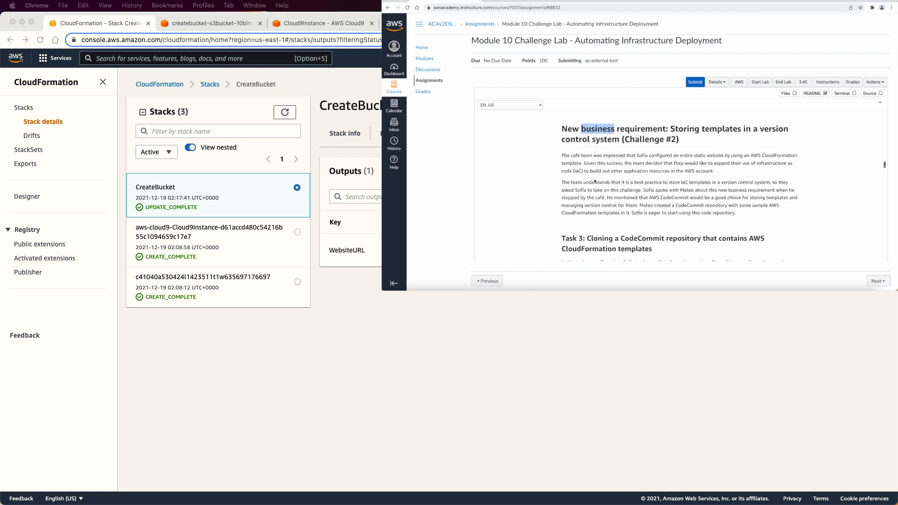
scroll(594, 181, "down", 5)
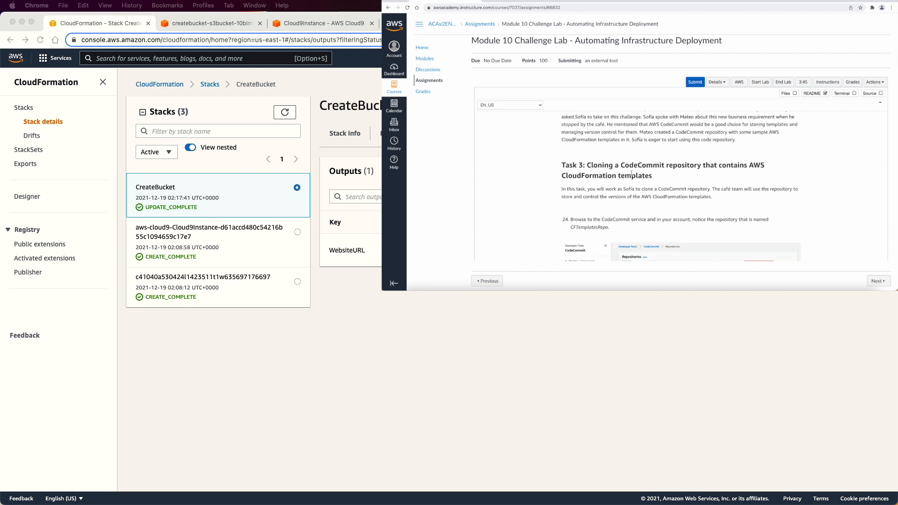
scroll(645, 175, "down", 2)
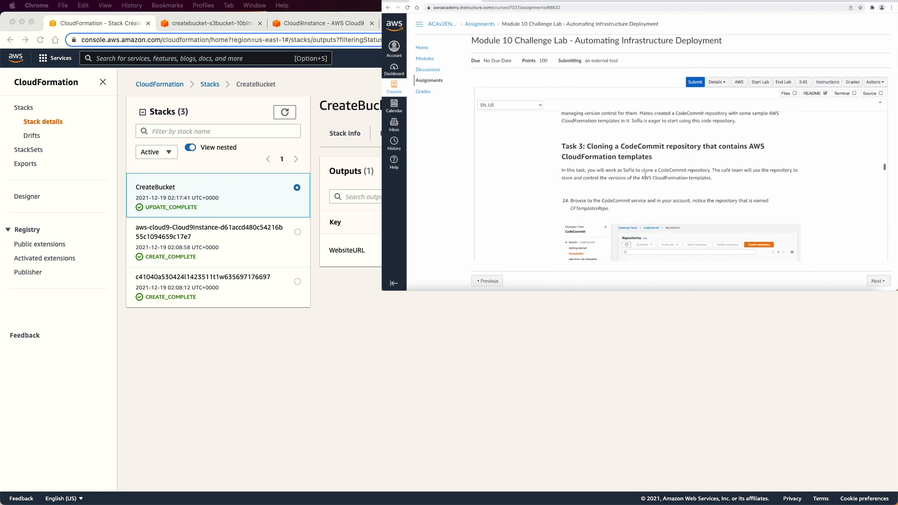
scroll(646, 174, "down", 3)
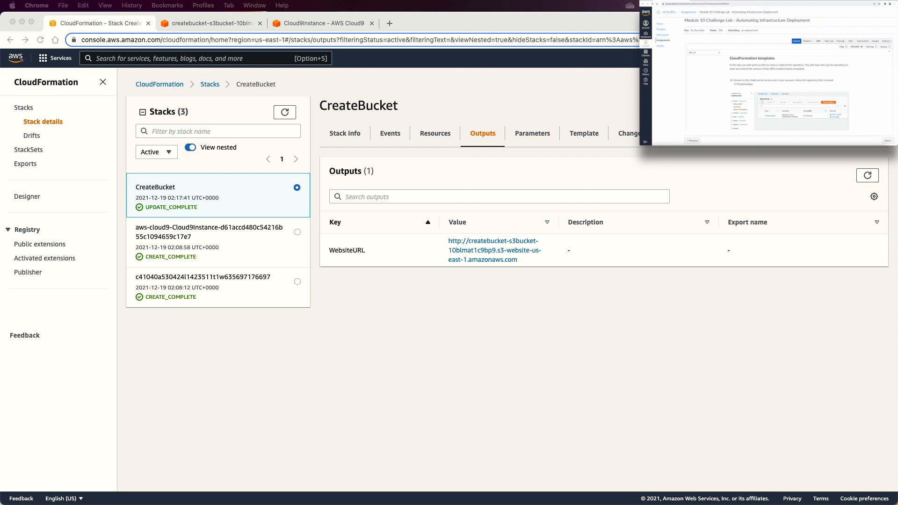
Step: Open the CFTemplatesRepo repository in CodeCommit and view start-lab.yaml in its templates folder
left_click(47, 61)
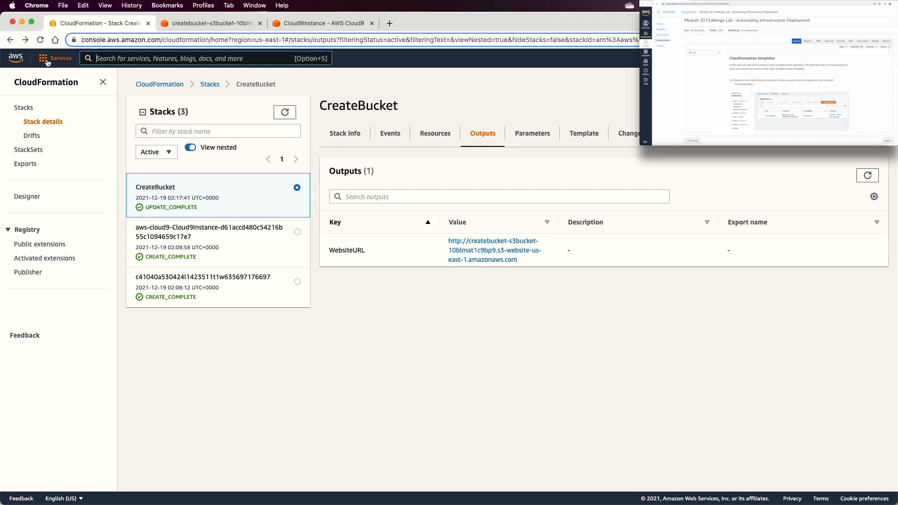
left_click(47, 61)
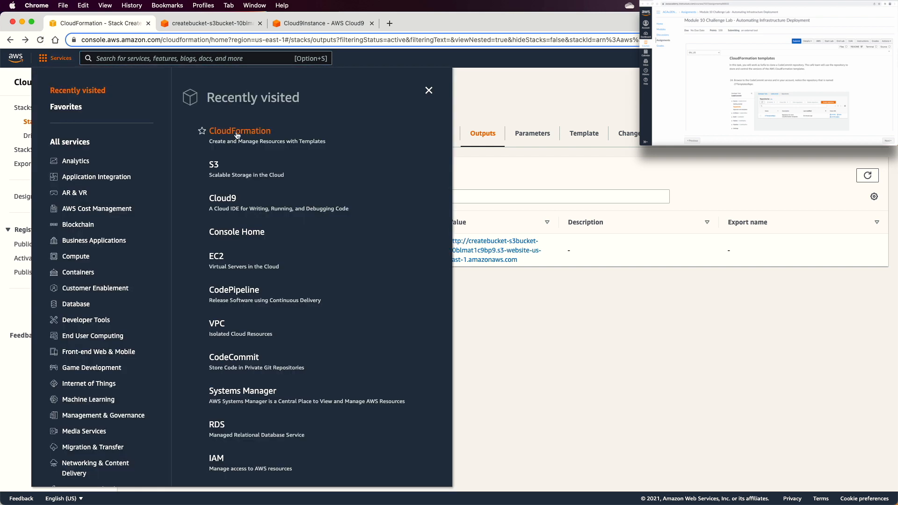
left_click(243, 358)
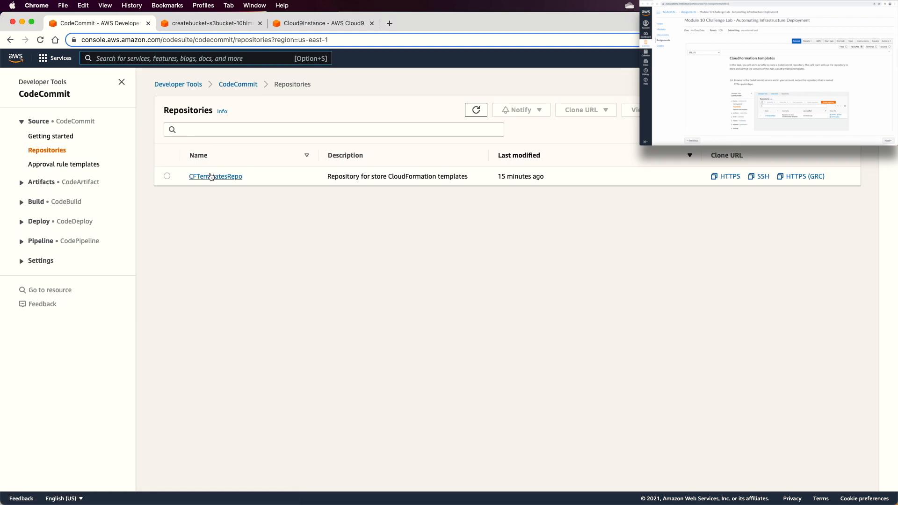
left_click(210, 178)
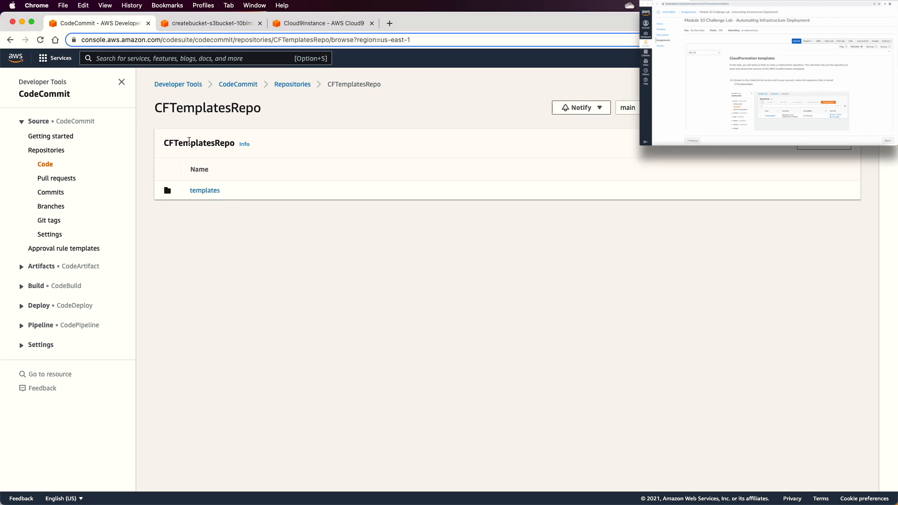
left_click(197, 187)
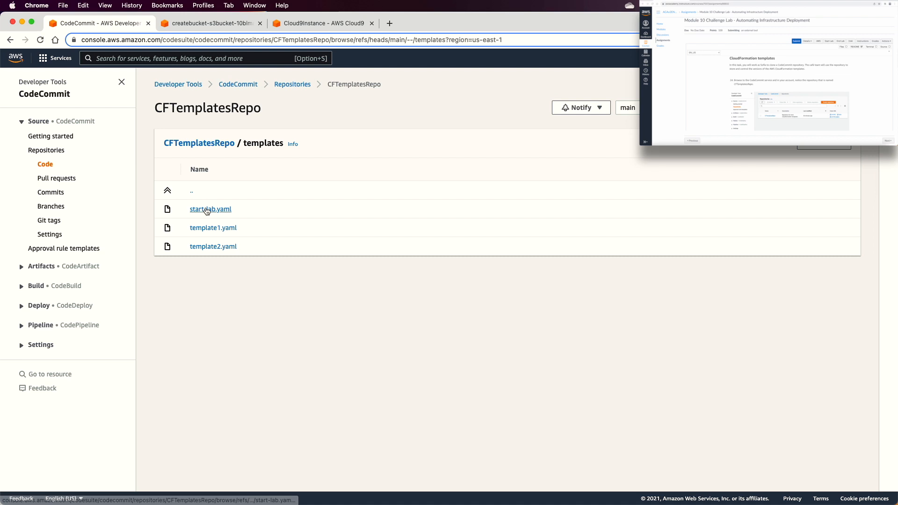
left_click(207, 210)
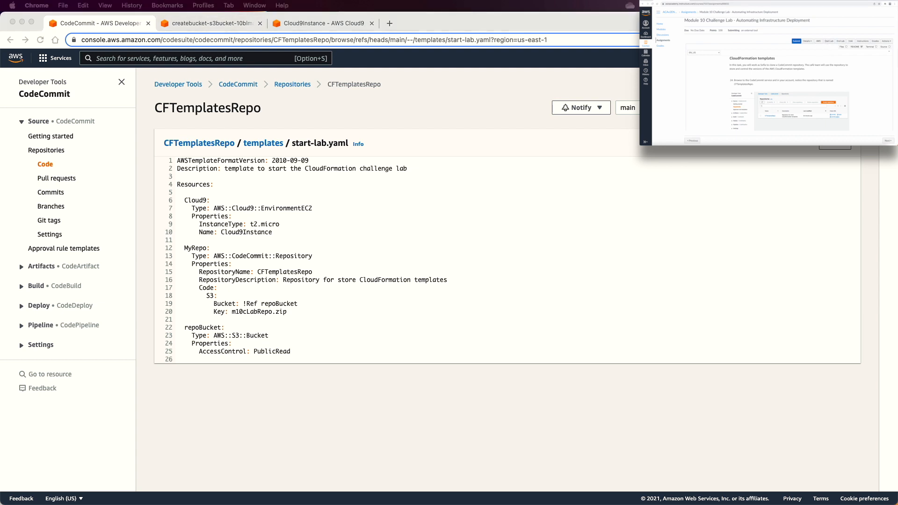
left_click(229, 207)
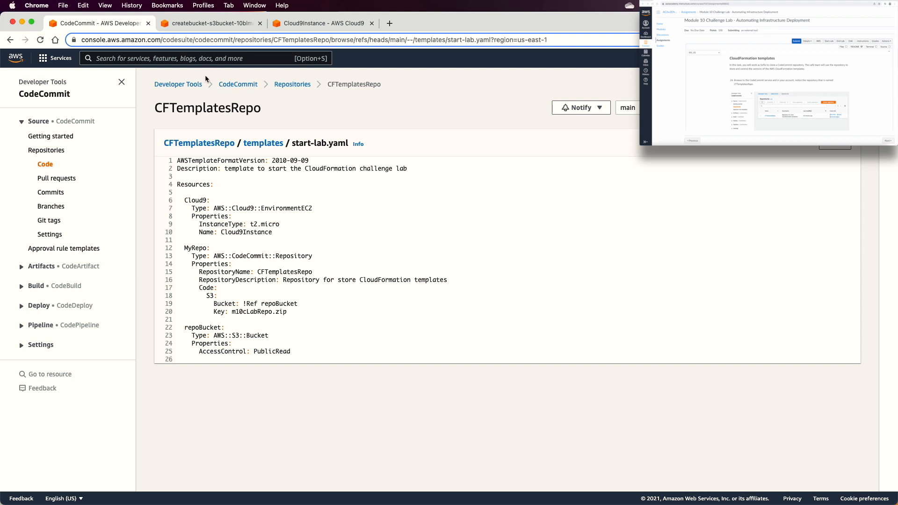
Step: Go back to the repository list, reopen CFTemplatesRepo's templates folder and open template1.yaml
left_click(294, 84)
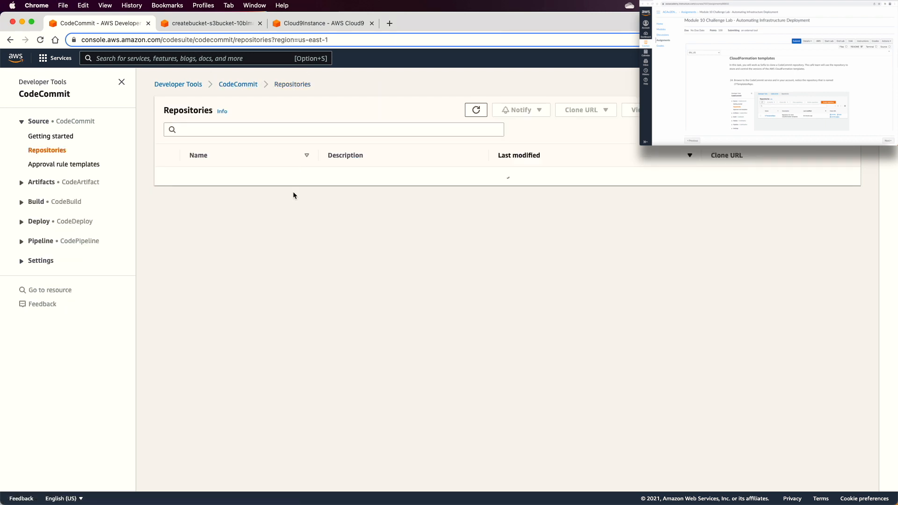
left_click_drag(210, 171, 217, 176)
left_click(202, 191)
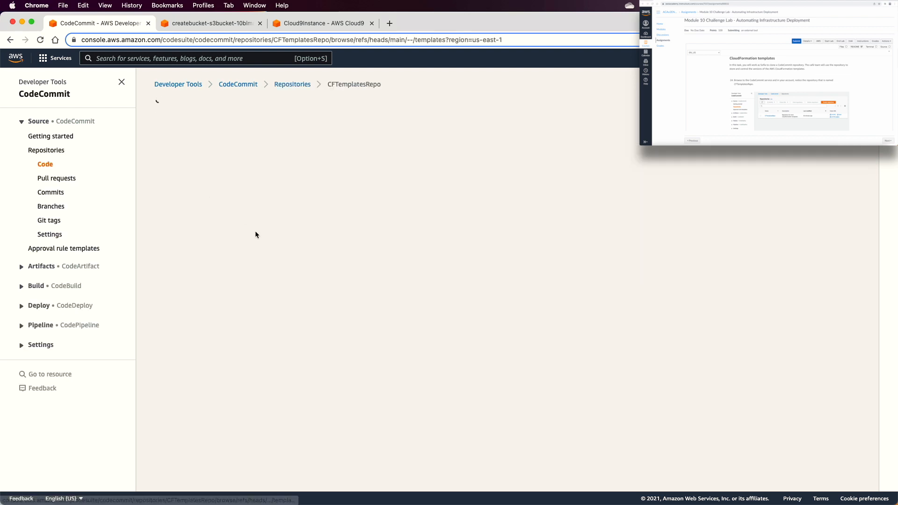
left_click(215, 226)
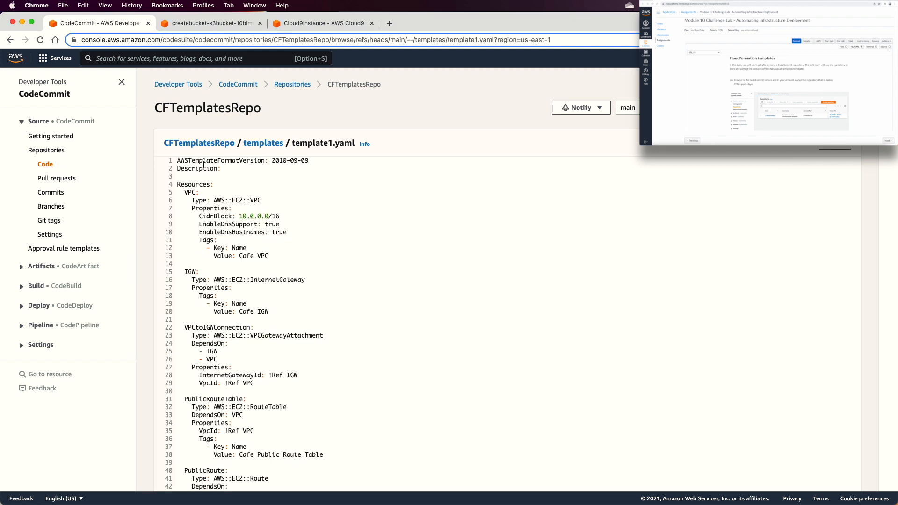
Step: Examine the VPC, internet gateway, route table, route, subnet and association resources defined in template1.yaml
left_click(196, 192)
left_click(198, 193)
scroll(296, 346, "down", 2)
scroll(296, 346, "down", 1)
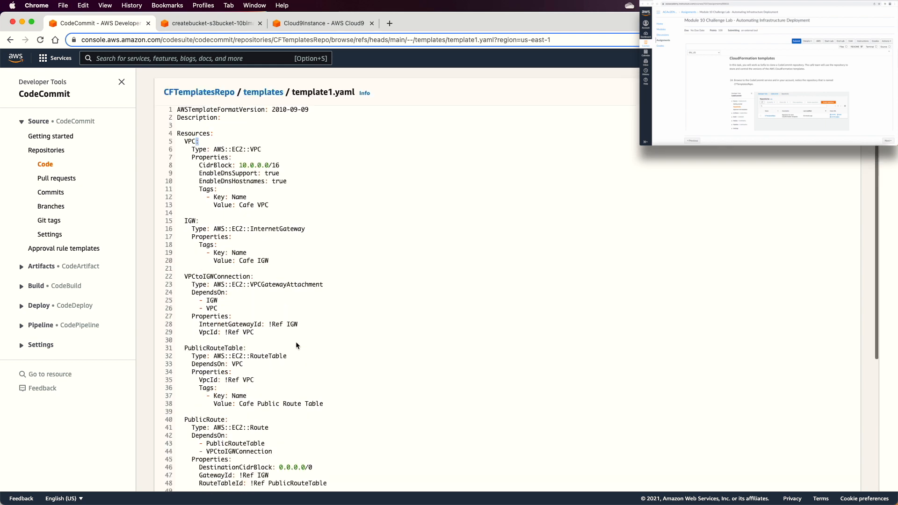
scroll(297, 345, "up", 3)
scroll(248, 306, "down", 4)
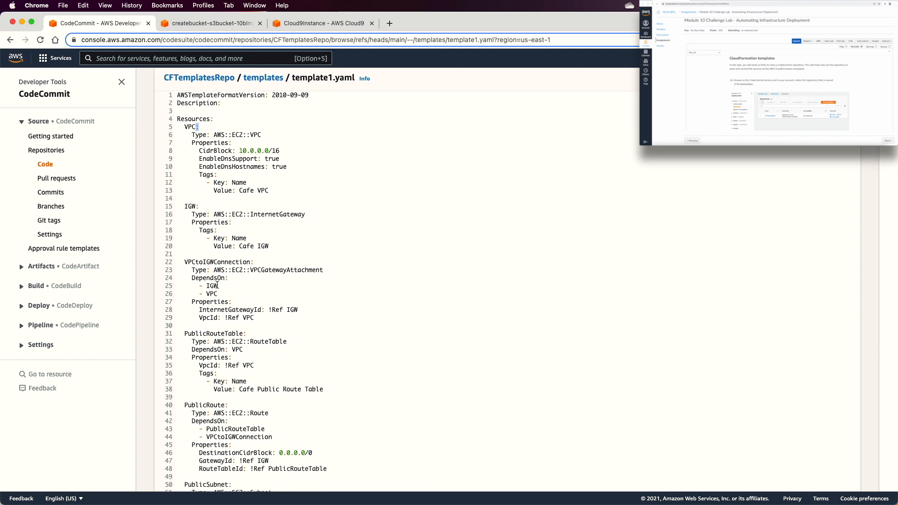
scroll(217, 285, "down", 4)
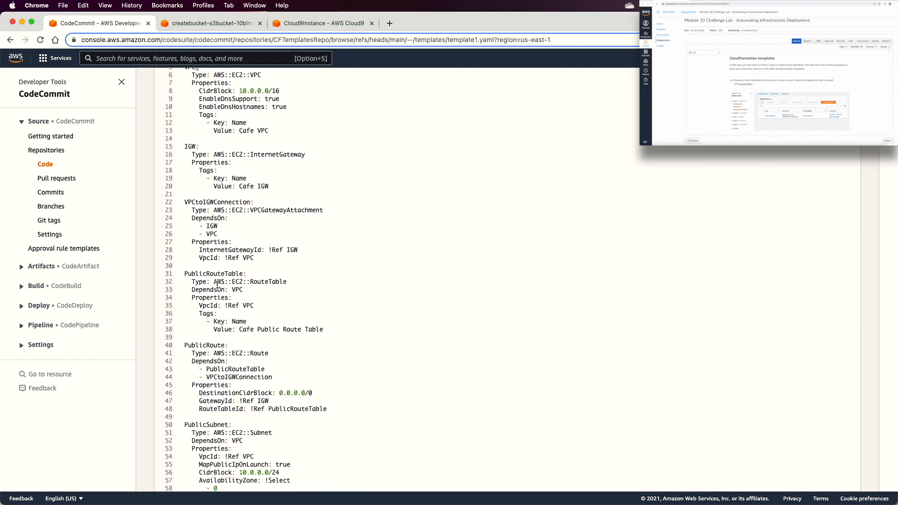
double_click(205, 273)
scroll(208, 285, "down", 3)
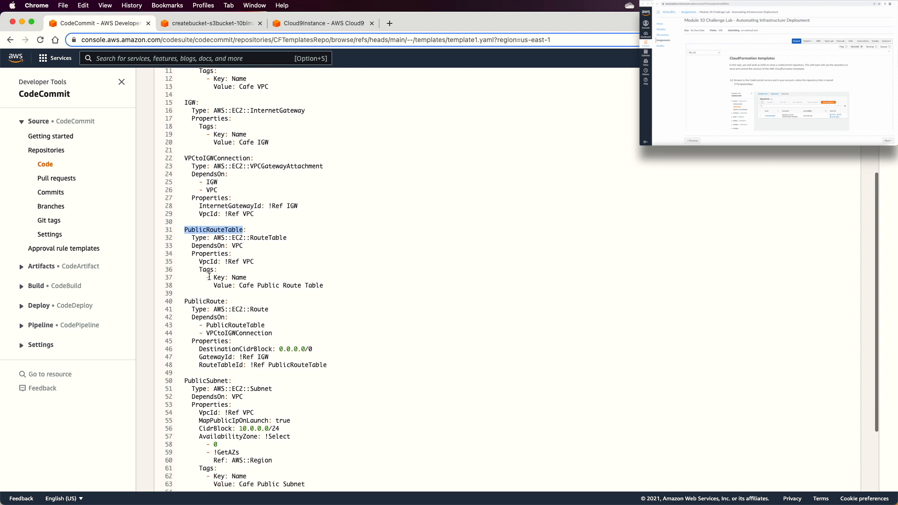
scroll(210, 301, "down", 4)
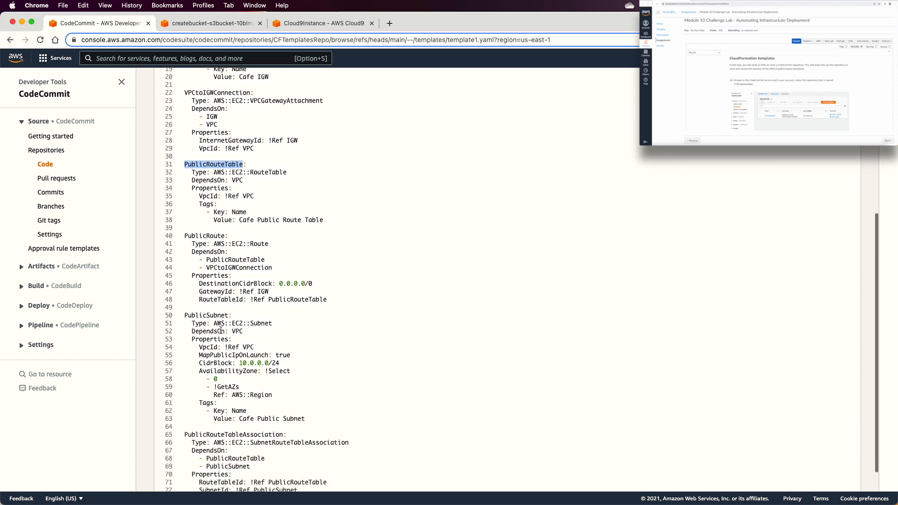
scroll(223, 333, "down", 2)
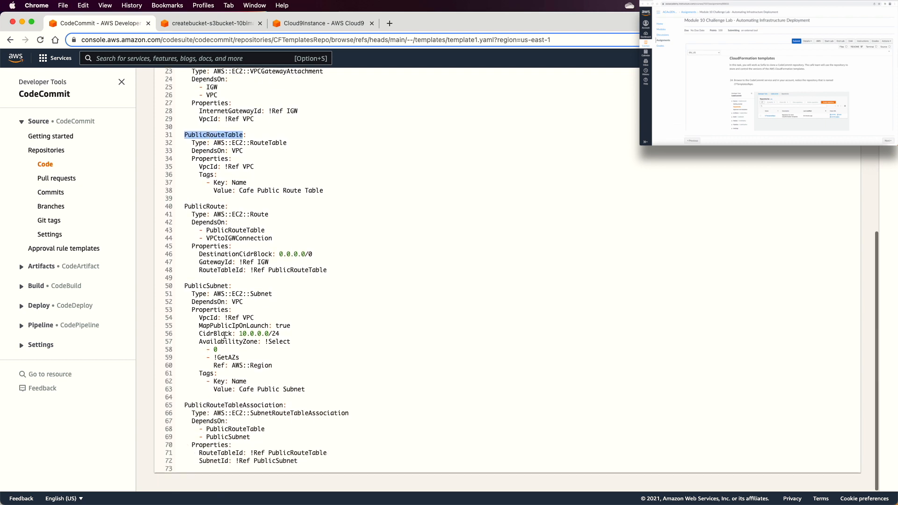
double_click(241, 405)
scroll(241, 404, "up", 10)
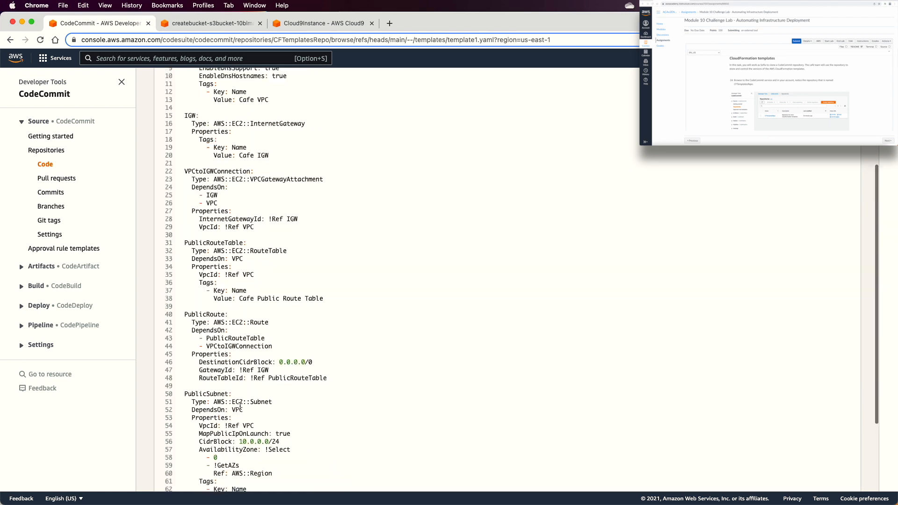
Step: Check the lab's cloning instructions and copy the HTTPS clone URL of CFTemplatesRepo
scroll(766, 85, "down", 10)
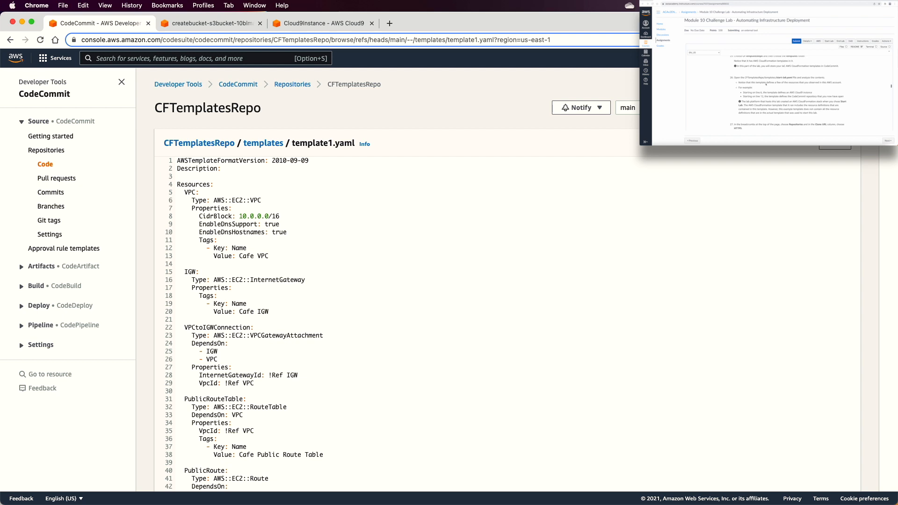
scroll(766, 85, "up", 2)
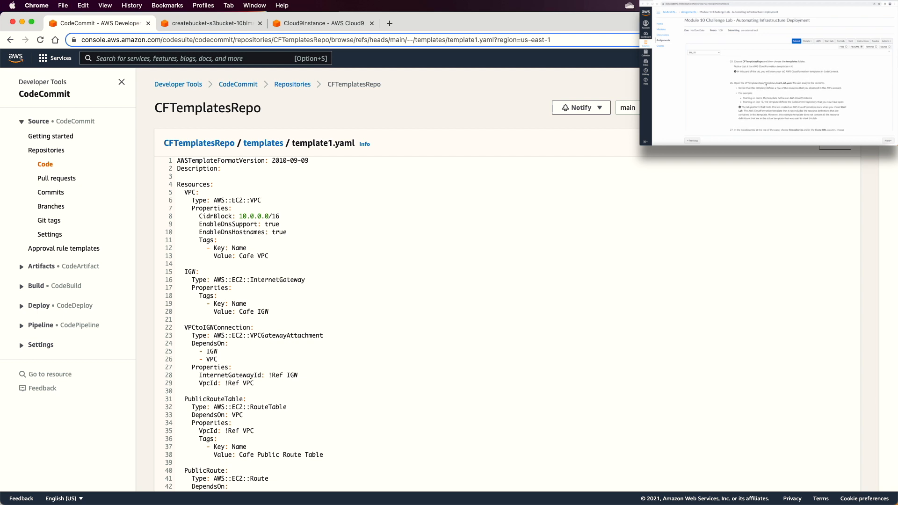
scroll(767, 88, "down", 3)
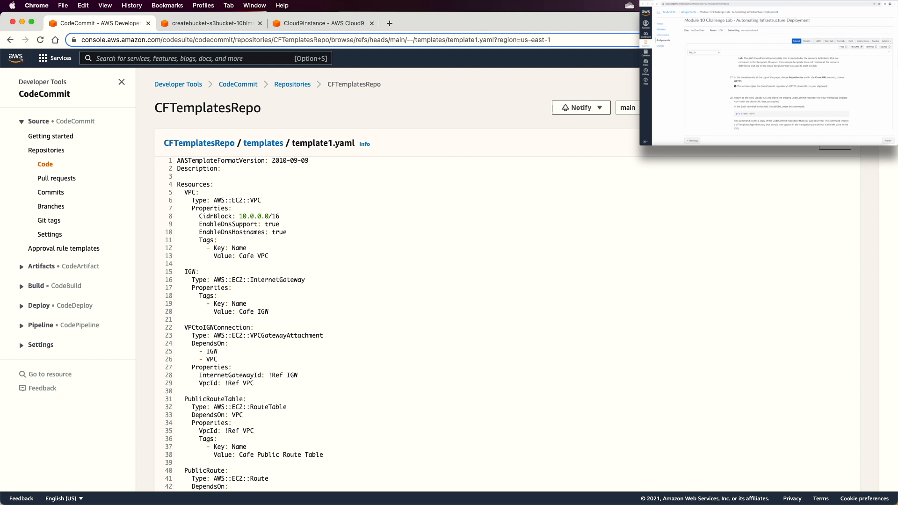
left_click(264, 143)
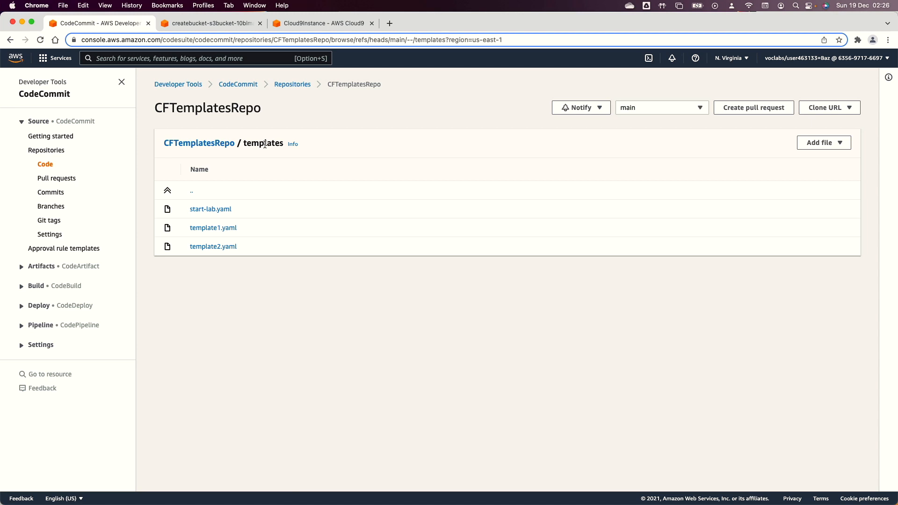
left_click(815, 108)
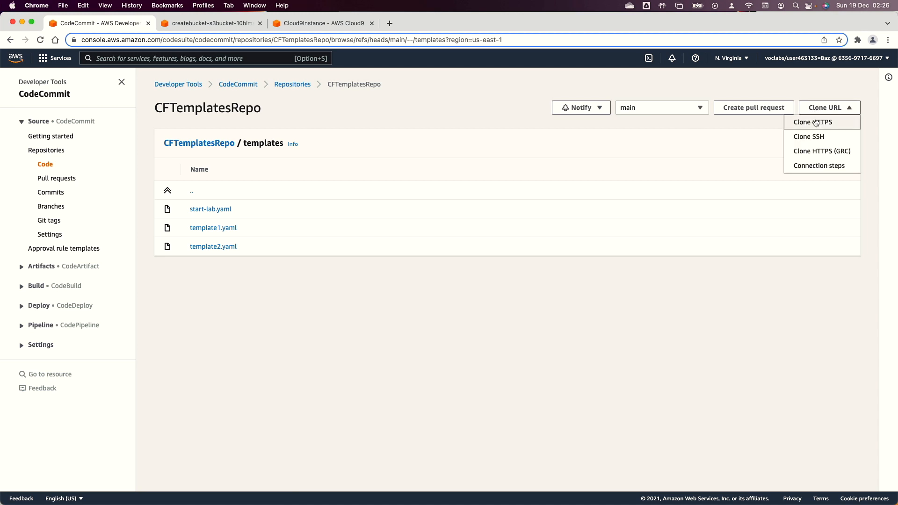
left_click(814, 122)
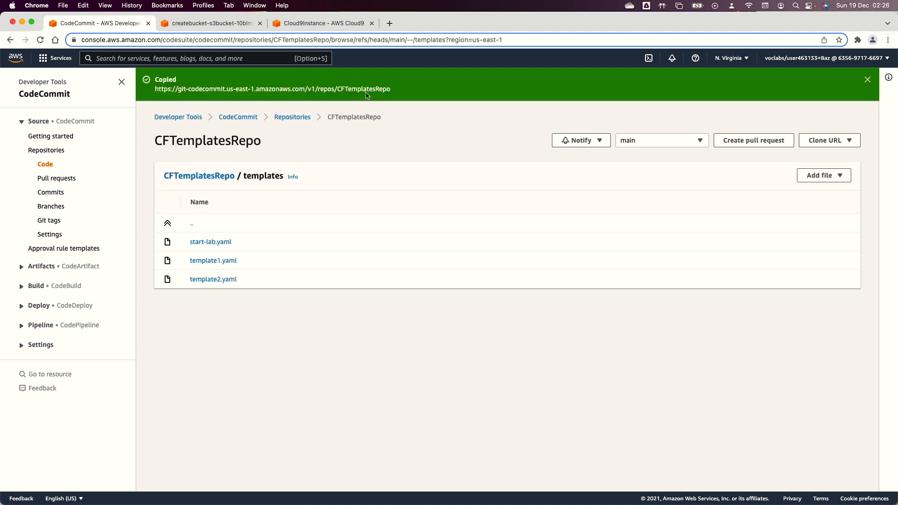
Step: Switch to the Cloud9 IDE and clone CFTemplatesRepo in the terminal with git clone and the copied HTTPS URL
left_click(321, 24)
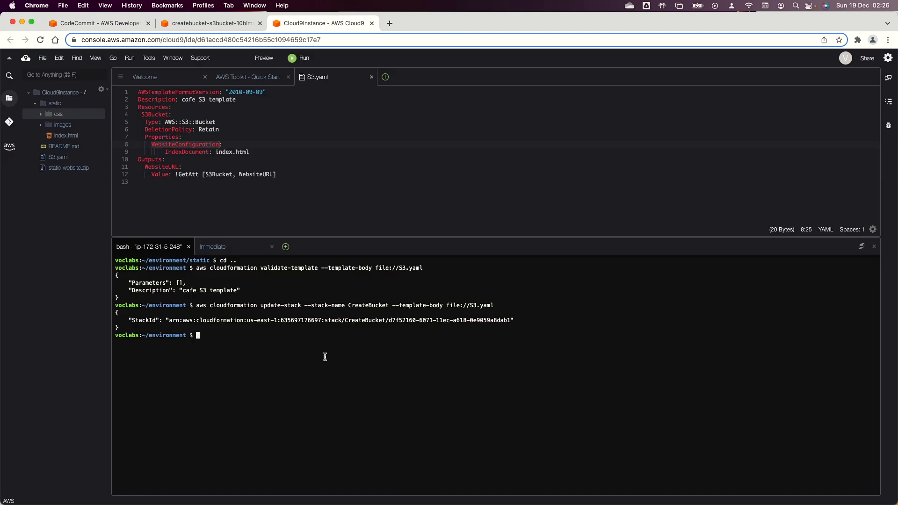
type("git clone")
key("super+v")
key("Return")
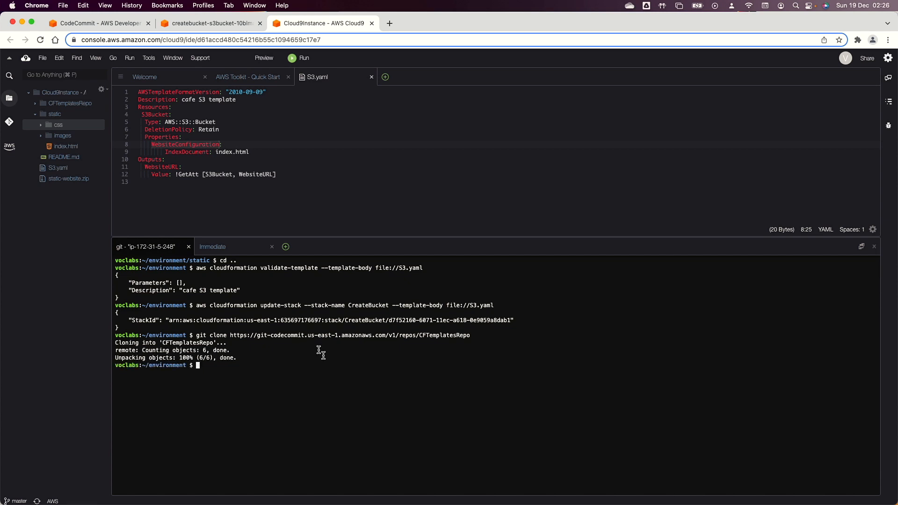
Step: Collapse the static folder, expand the cloned CFTemplatesRepo directory and open template1.yaml and template2.yaml from its templates folder
left_click(36, 114)
left_click(35, 103)
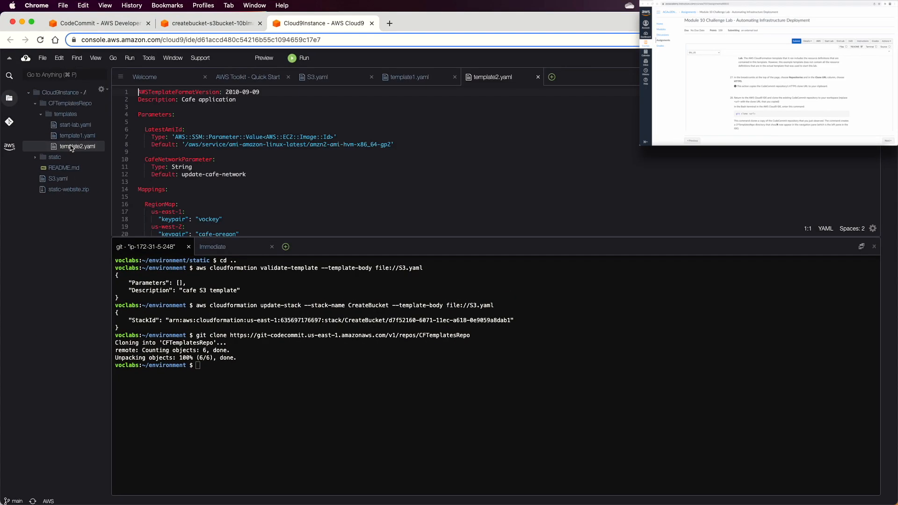
left_click(73, 139)
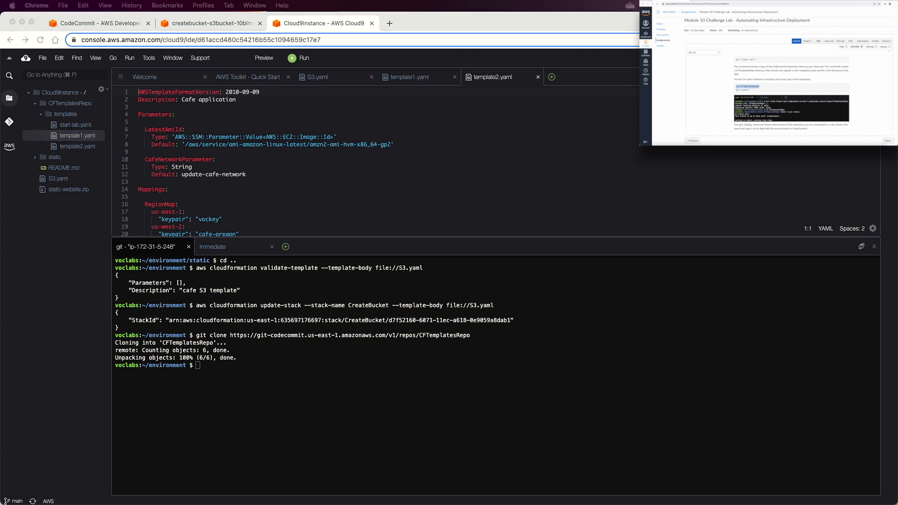
Step: Change the terminal's directory to CFTemplatesRepo and run git status there
left_click(456, 350)
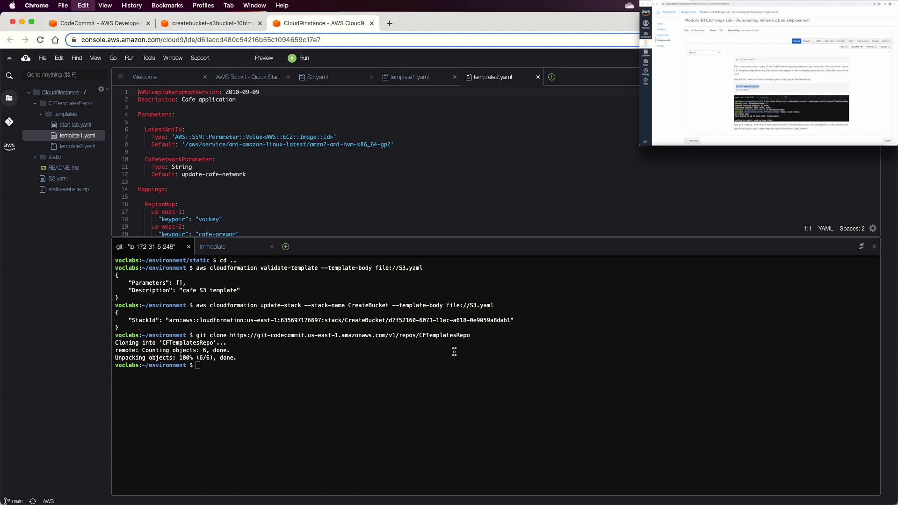
key("super+v")
key("Return")
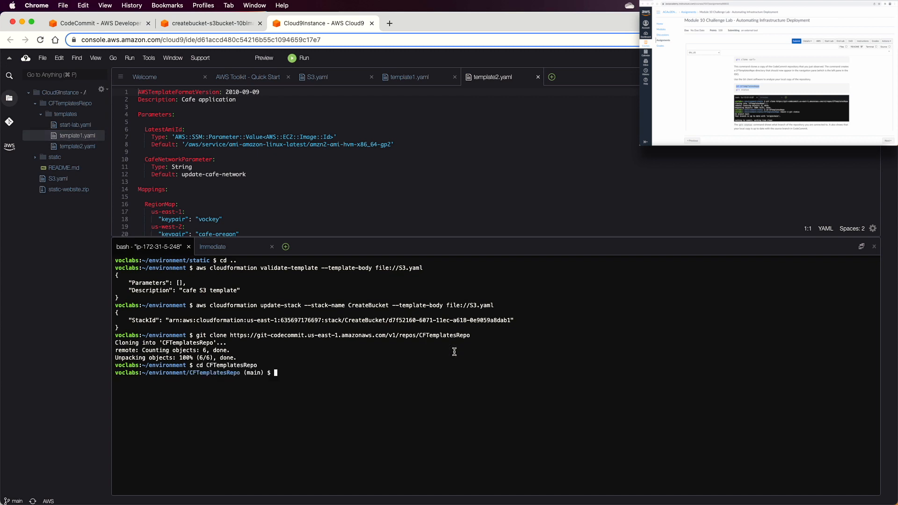
type("git status")
key("Return")
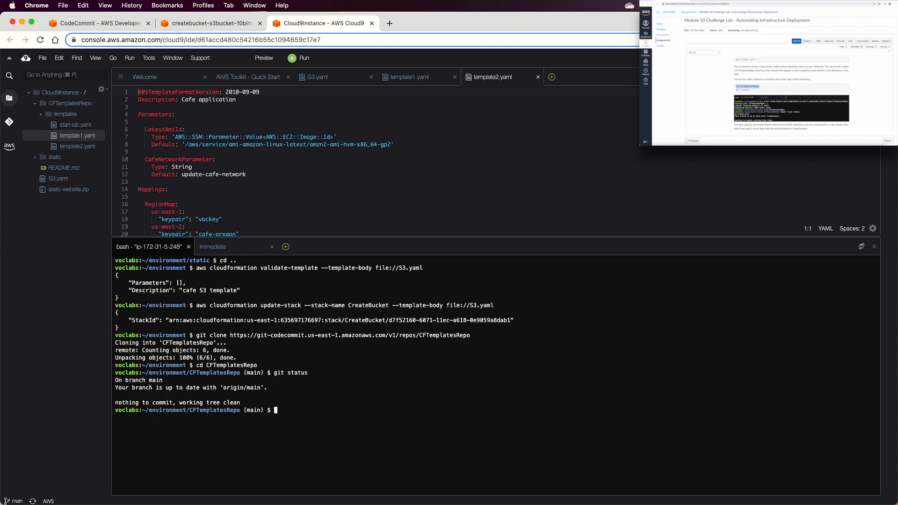
Step: Read the lab's Task 4 instructions on creating a network layer with CloudFormation, CodeCommit and CodePipeline
scroll(819, 90, "down", 15)
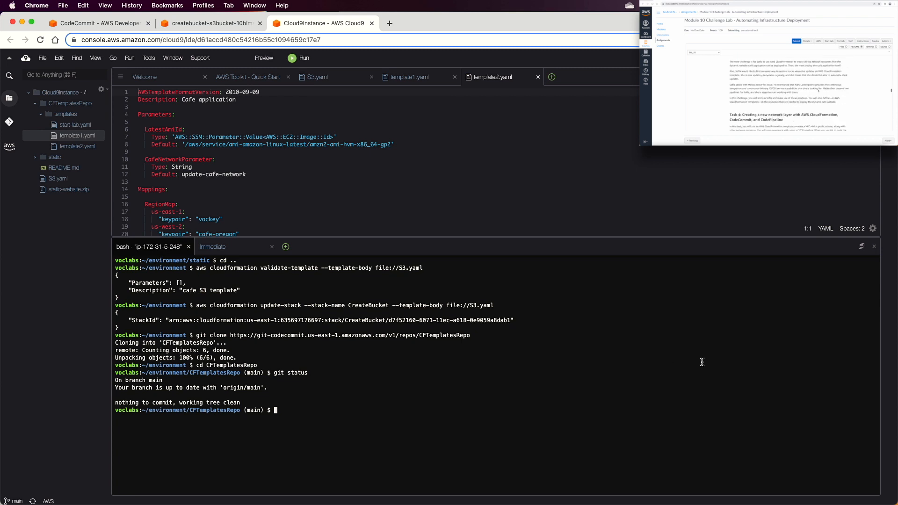
scroll(818, 90, "down", 3)
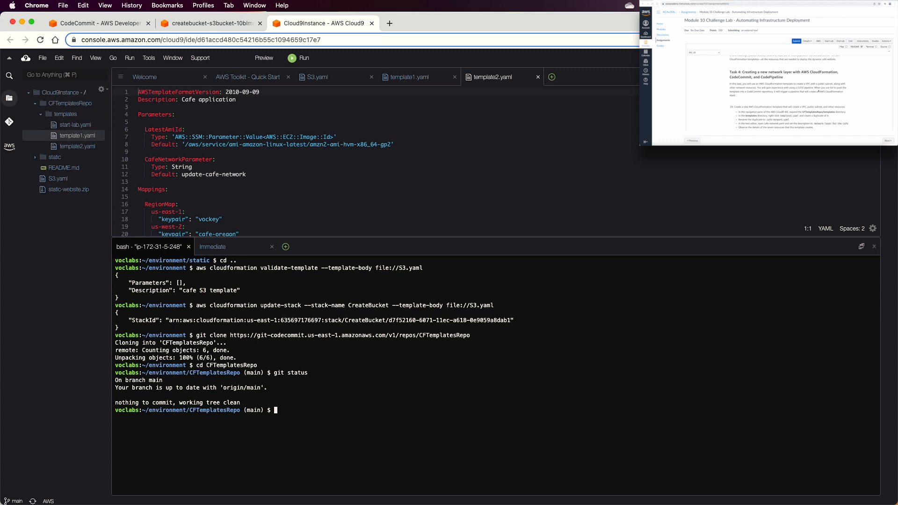
scroll(819, 91, "down", 4)
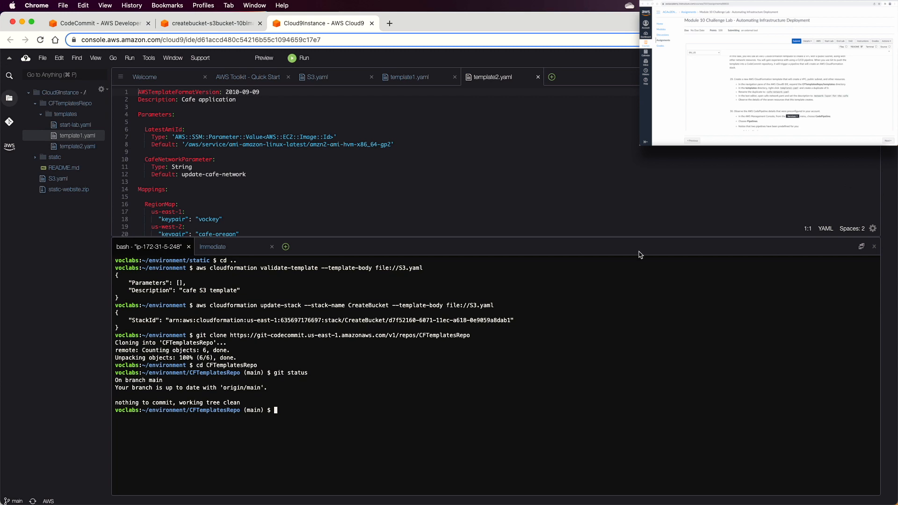
Step: Open template1.yaml from the templates folder and duplicate that file in the file tree
double_click(75, 136)
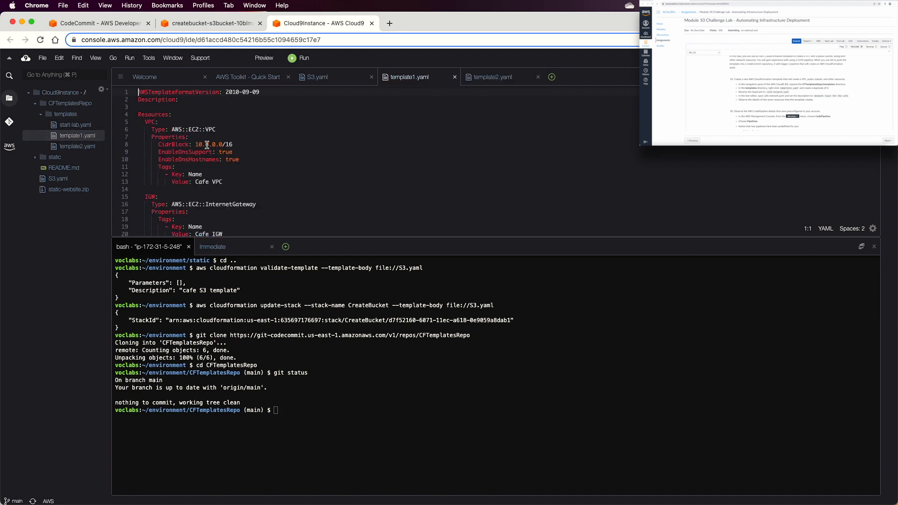
double_click(196, 130)
right_click(70, 140)
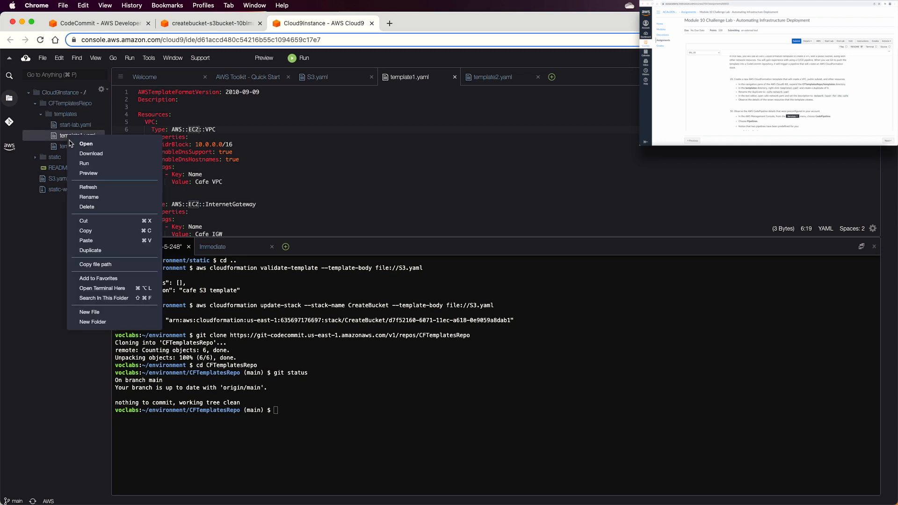
left_click(102, 251)
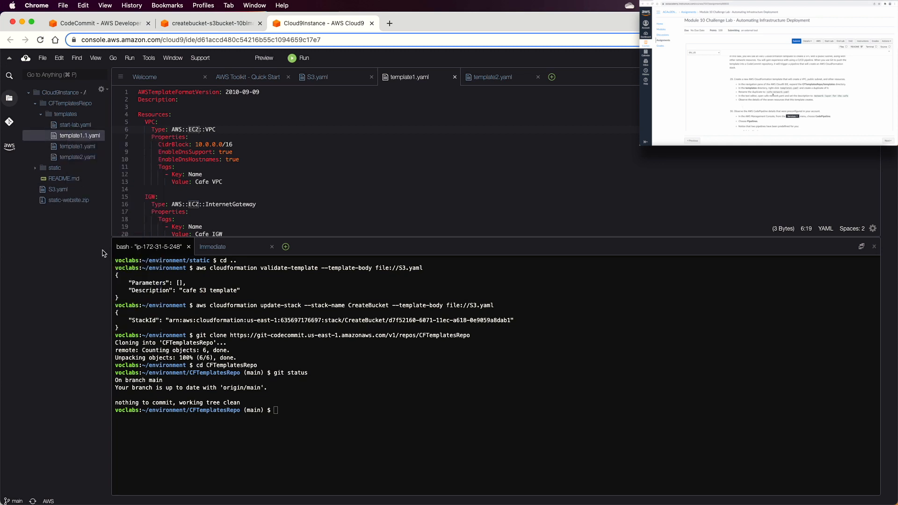
Step: Rename the duplicated template as cafe-network.yaml, using the file name copied from the lab instructions
left_click_drag(766, 92, 790, 92)
key("super+c")
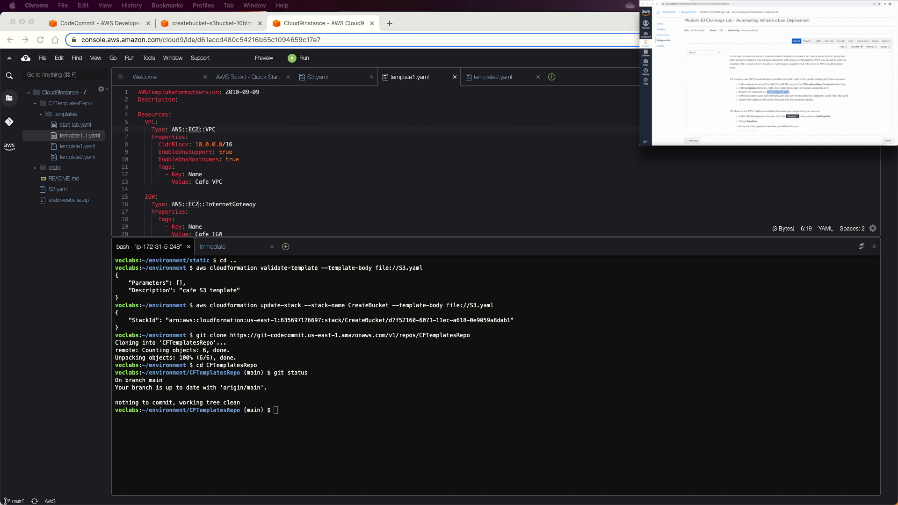
left_click(68, 136)
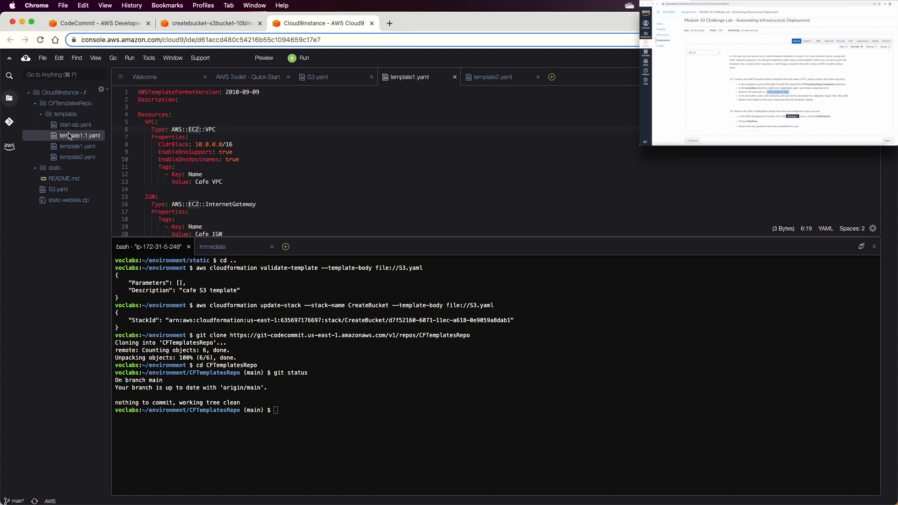
right_click(69, 136)
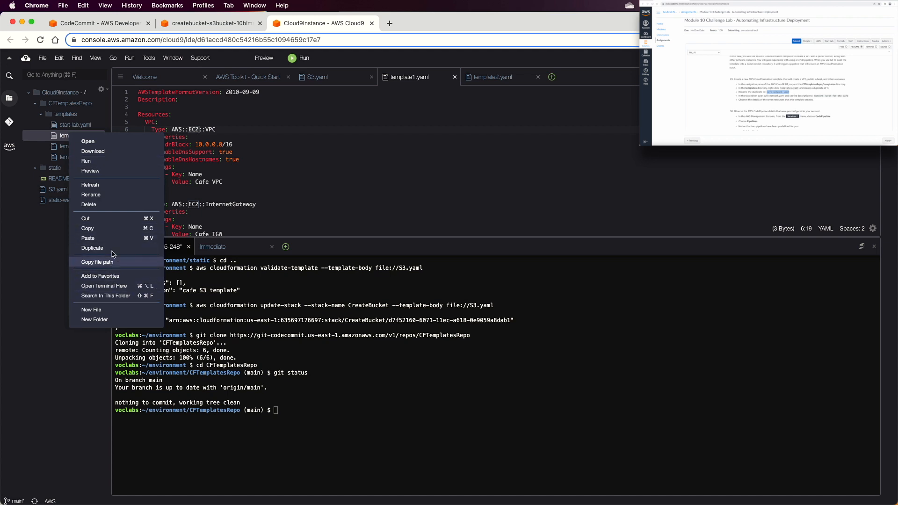
left_click(99, 194)
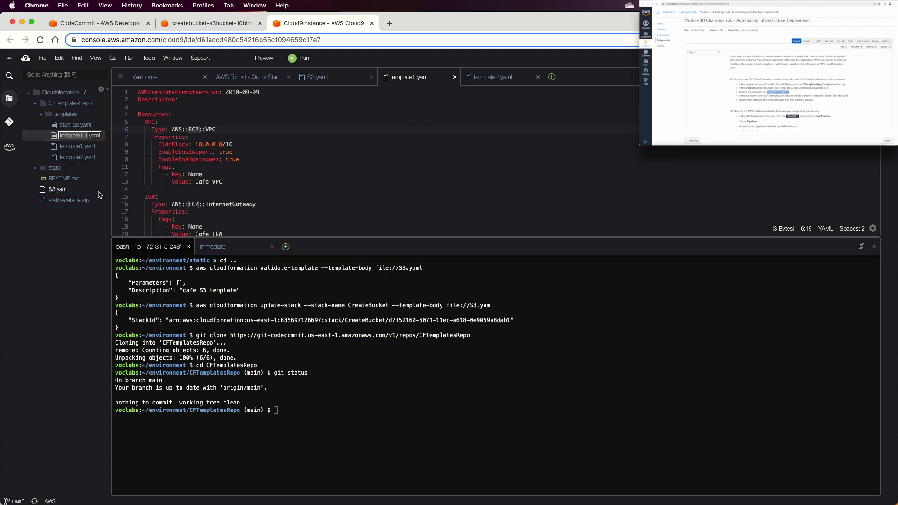
key("super+v")
key("Return")
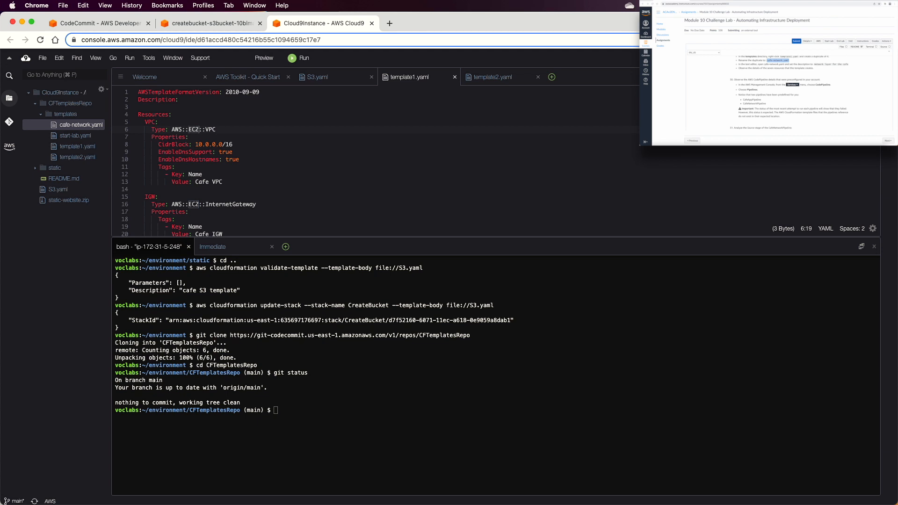
Step: Open cafe-network.yaml, set its Description to "Network layer for the cafe" as copied from the lab instructions, and save the file
double_click(83, 125)
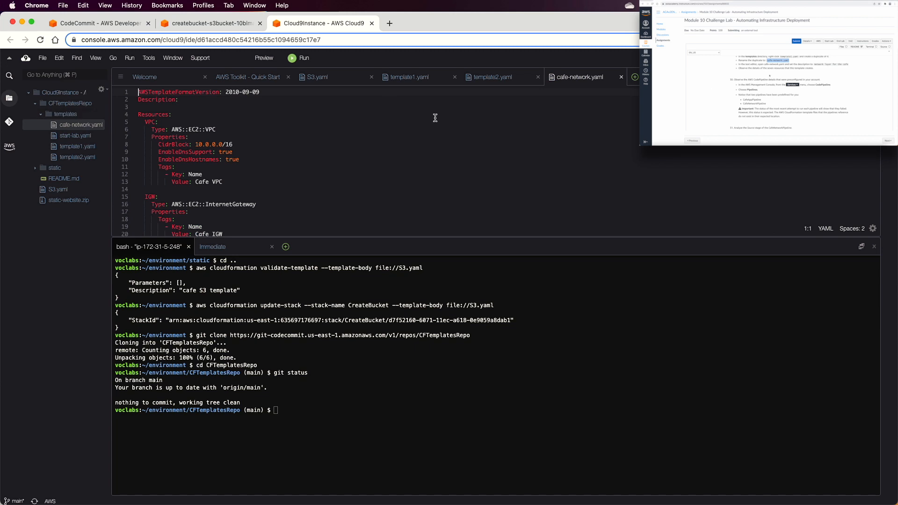
left_click(817, 65)
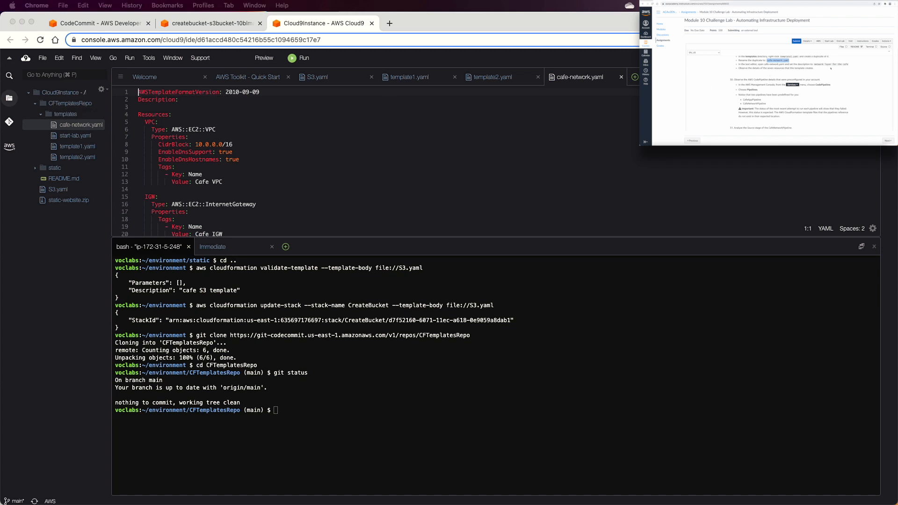
left_click_drag(814, 65, 849, 66)
key("super+c")
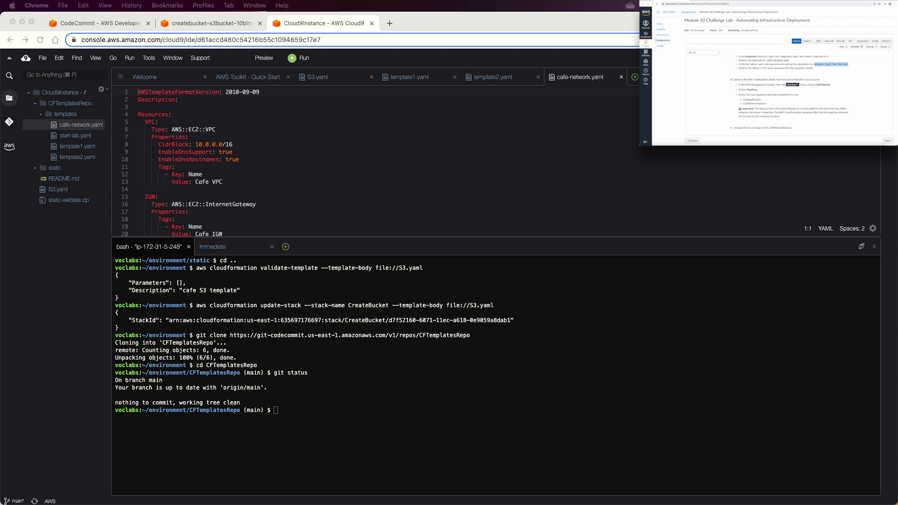
left_click(202, 100)
key("super+v")
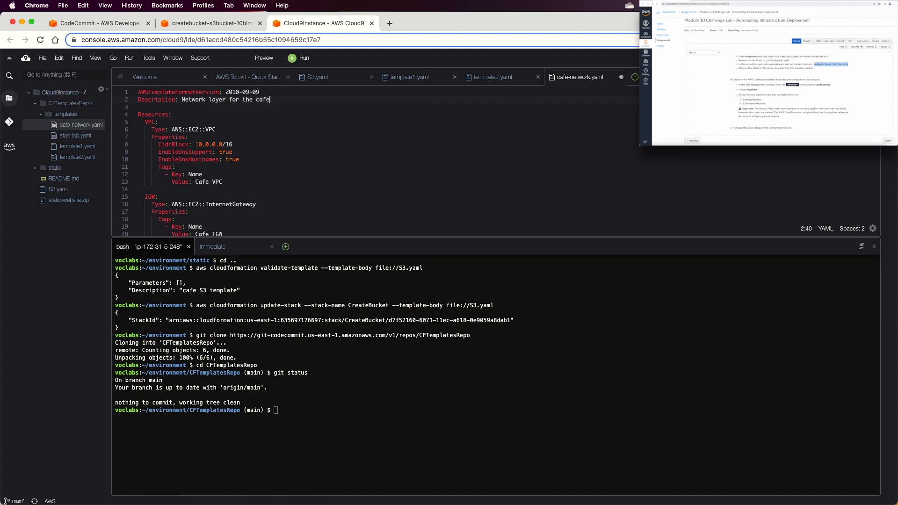
left_click(180, 99)
key("super+s")
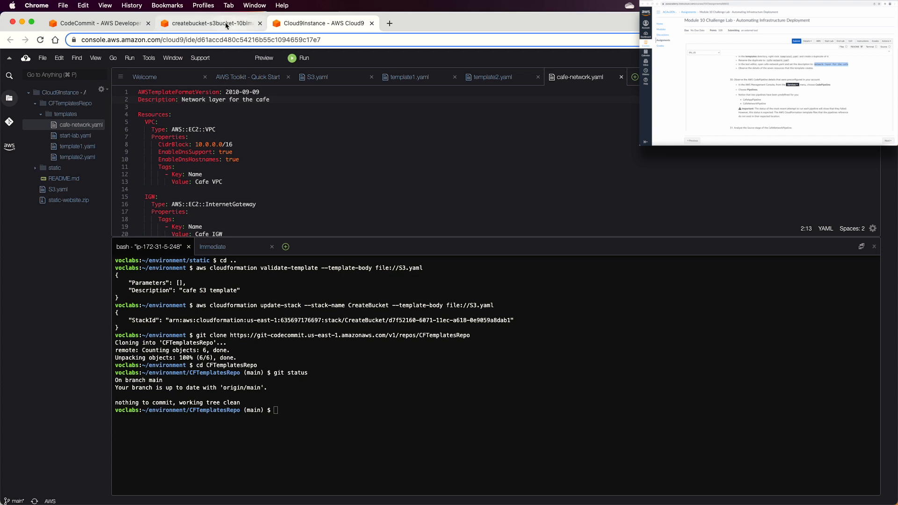
Step: Switch to the AWS console, go to the CodePipeline service and open CafeNetworkPipeline
left_click(211, 25)
left_click(61, 64)
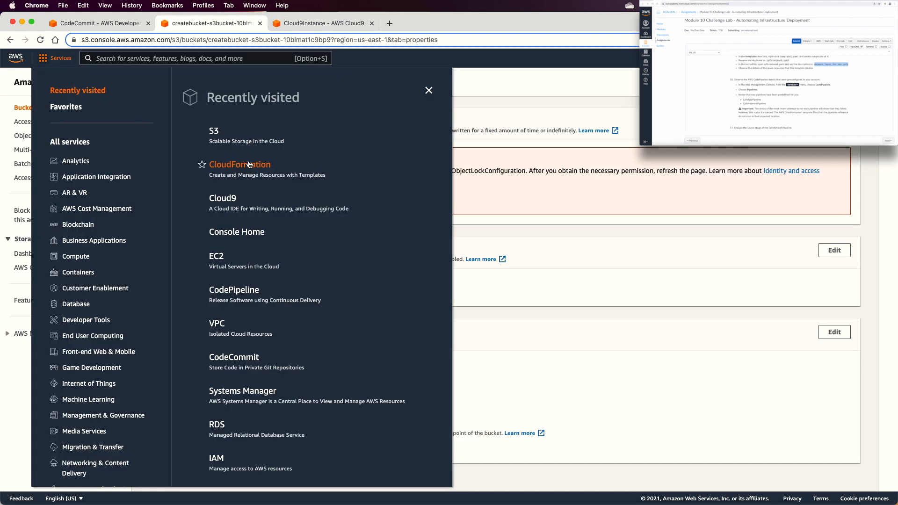
left_click(245, 293)
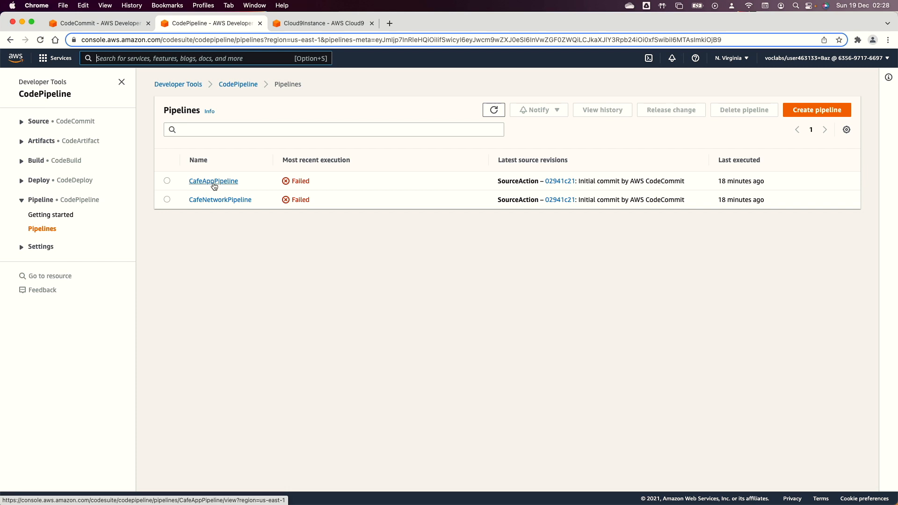
left_click(220, 200)
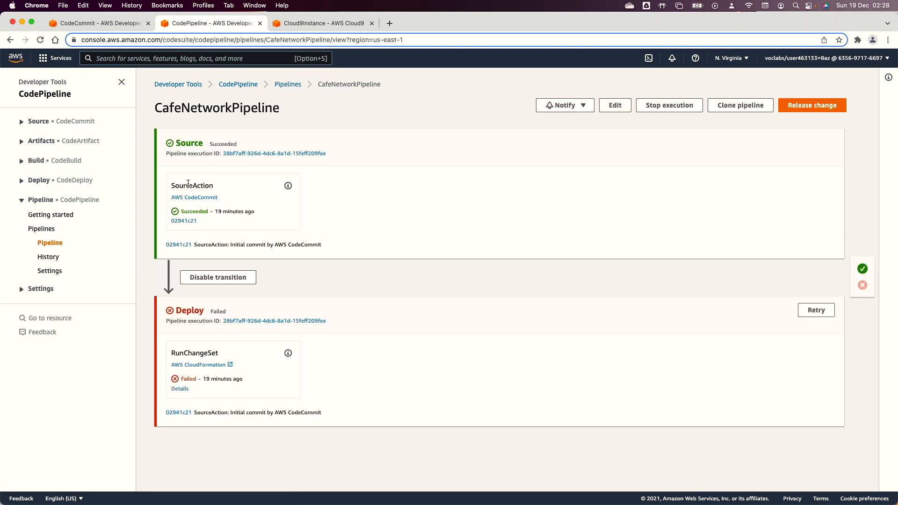
Step: Examine the output artifact and repository name in the configuration of the Source stage's SourceAction
left_click(288, 187)
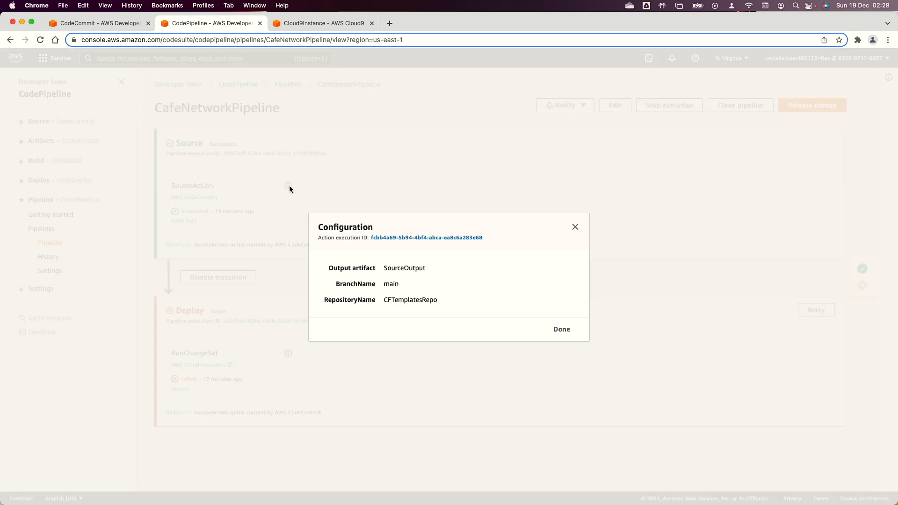
double_click(397, 269)
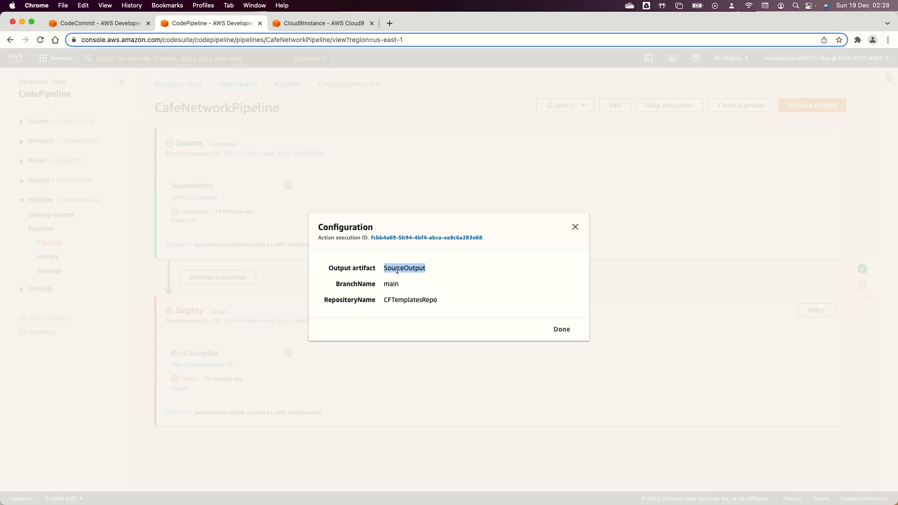
left_click(407, 302)
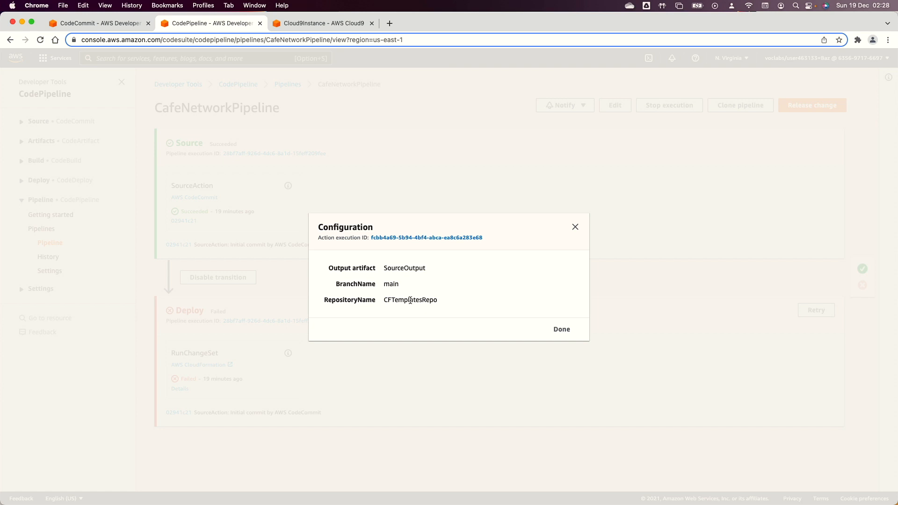
double_click(409, 300)
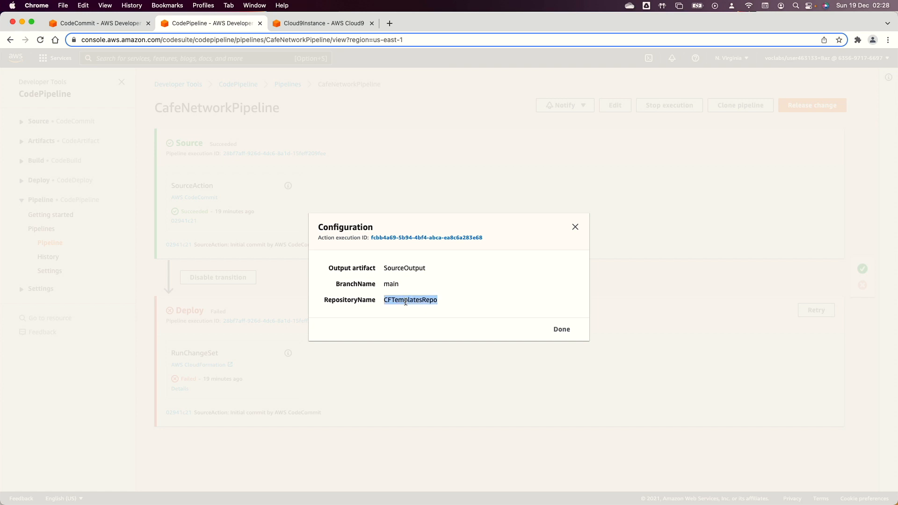
left_click(563, 330)
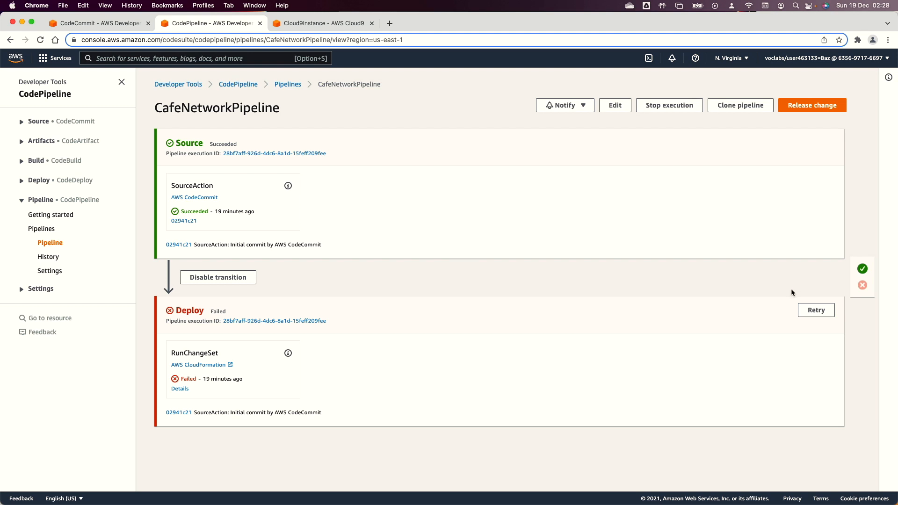
Step: Examine the capabilities, role, stack name and template path in the configuration of the Deploy stage's RunChangeSet action
left_click(288, 353)
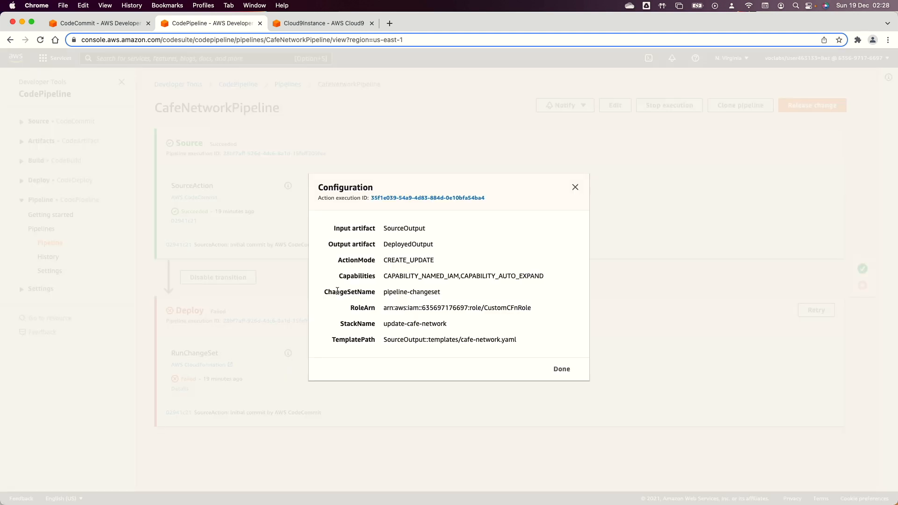
left_click_drag(384, 276, 544, 275)
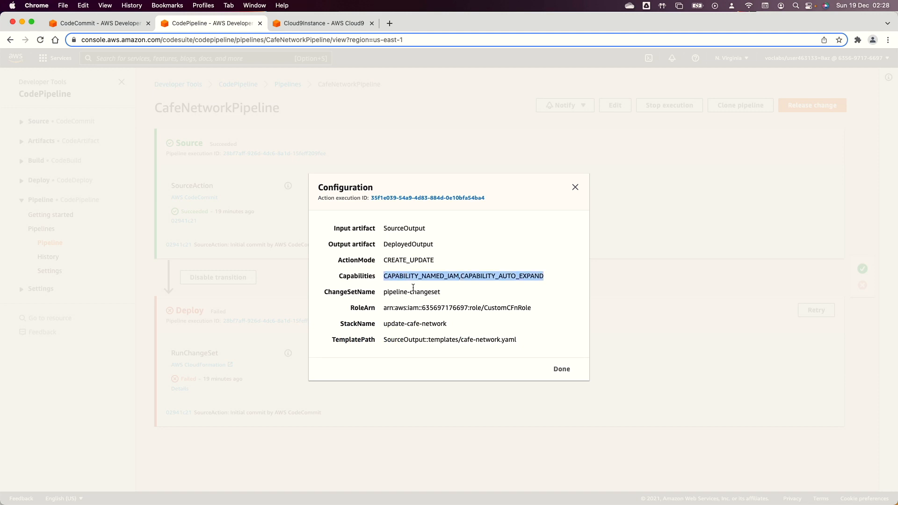
left_click(479, 307)
double_click(479, 307)
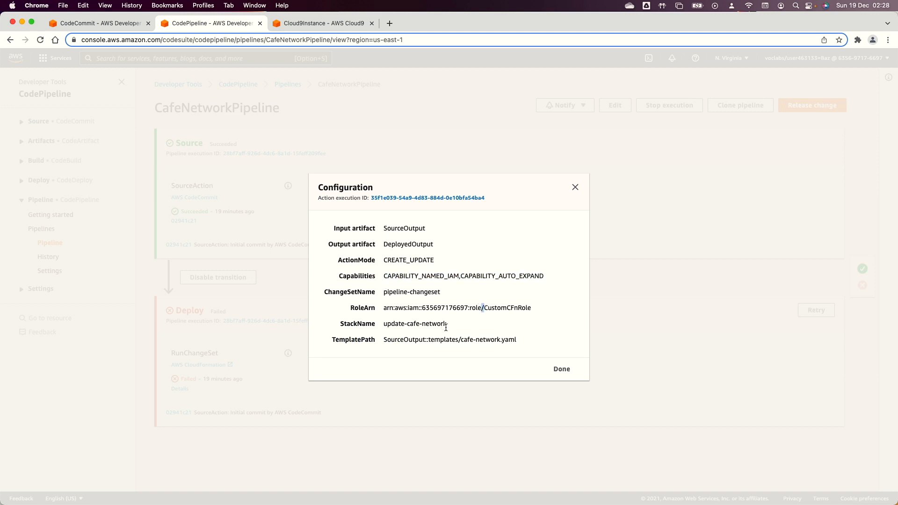
triple_click(393, 322)
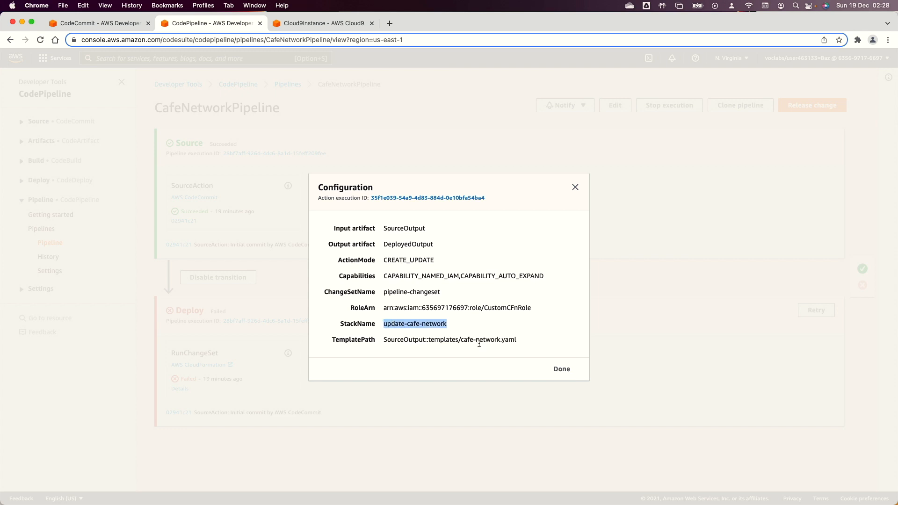
left_click_drag(464, 340, 538, 340)
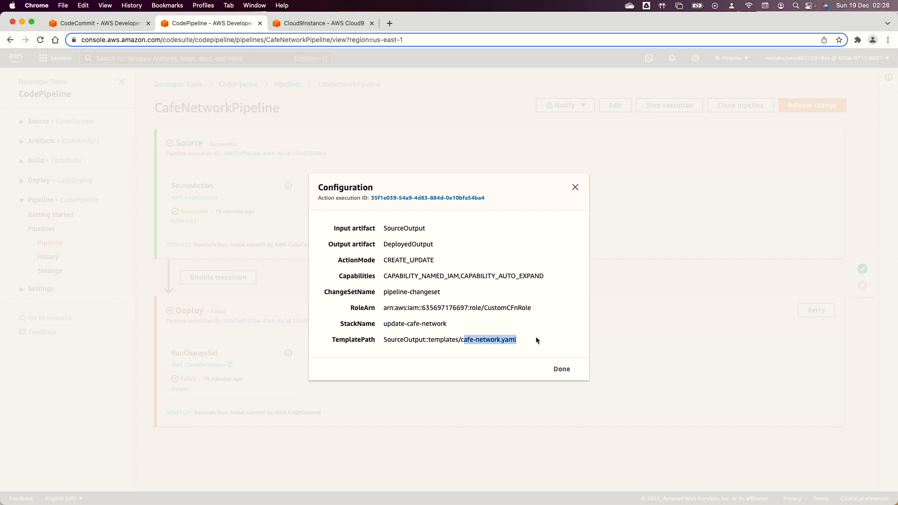
left_click(562, 369)
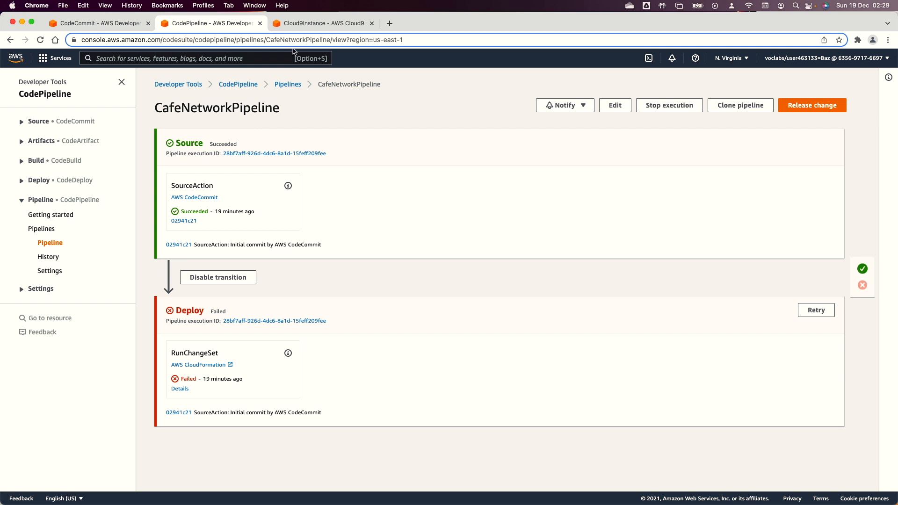
Step: Switch back to the Cloud9 IDE and run git status in the CFTemplatesRepo directory
left_click(290, 23)
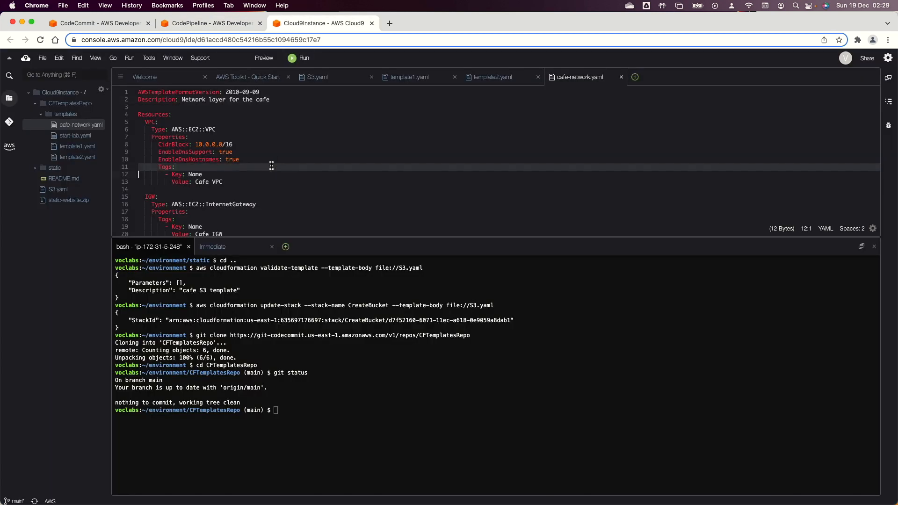
left_click(215, 23)
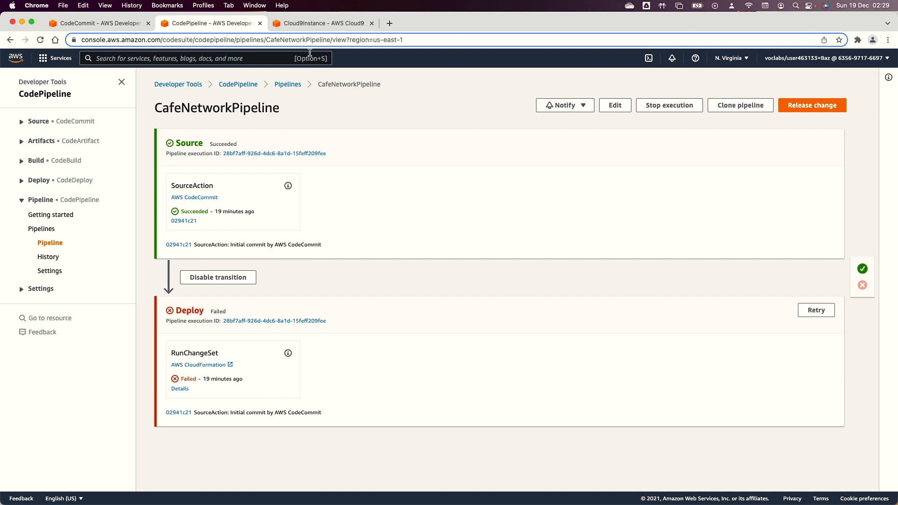
left_click(309, 27)
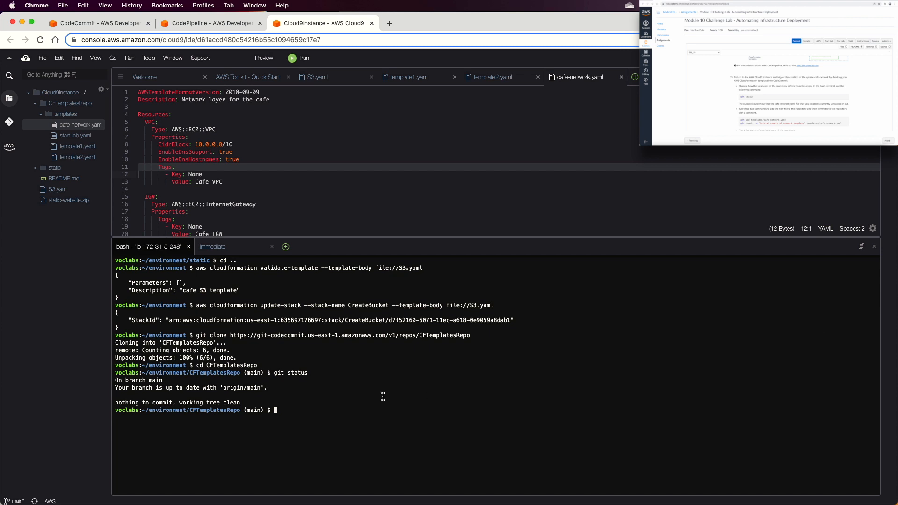
type("git status")
key("Return")
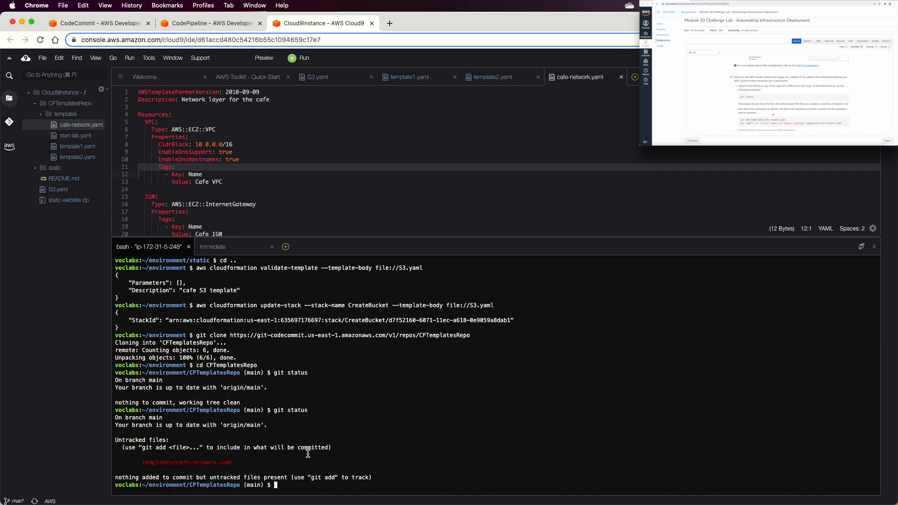
Step: Stage the new template in the terminal with git add templates/cafe-network.yaml, copied from the lab instructions
left_click_drag(741, 105, 801, 104)
key("super+c")
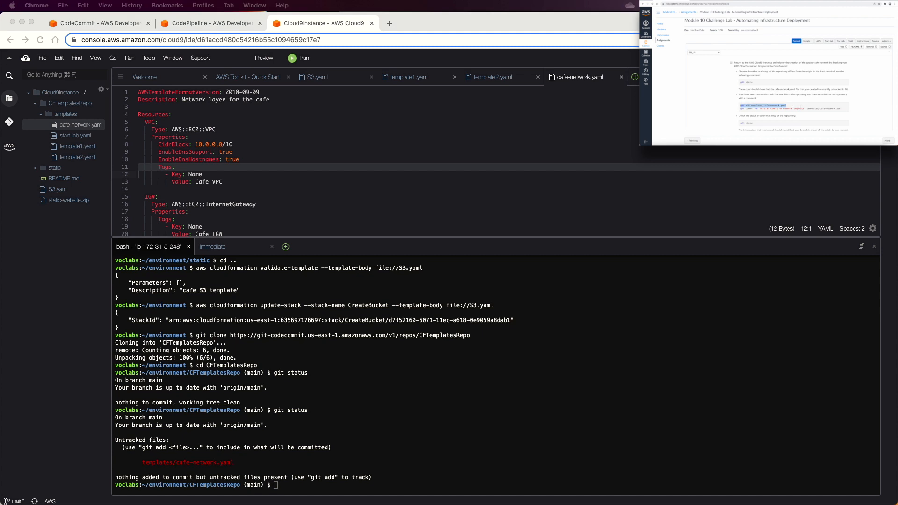
left_click(300, 482)
key("super+v")
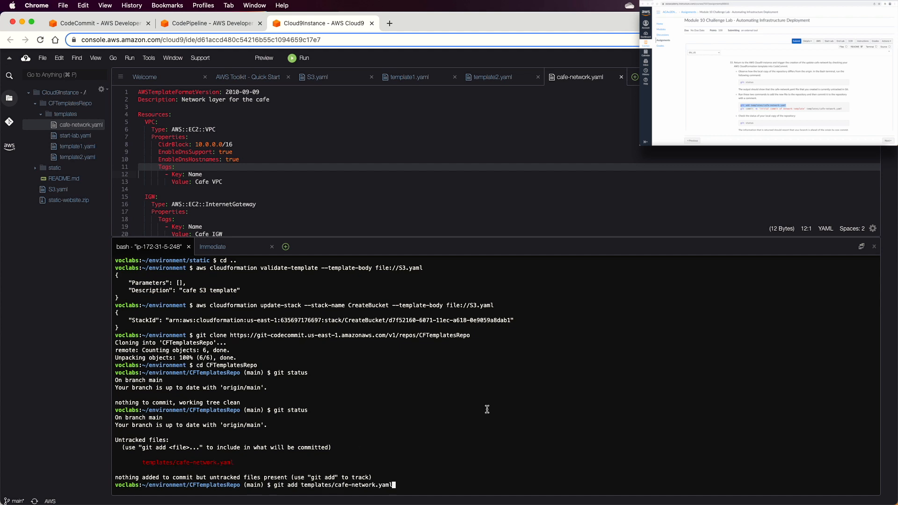
key("Return")
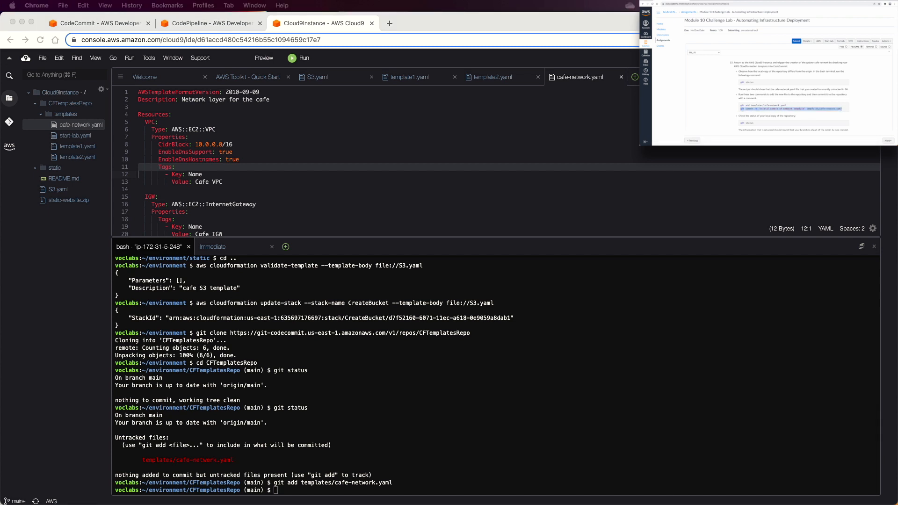
mouse_move(320, 496)
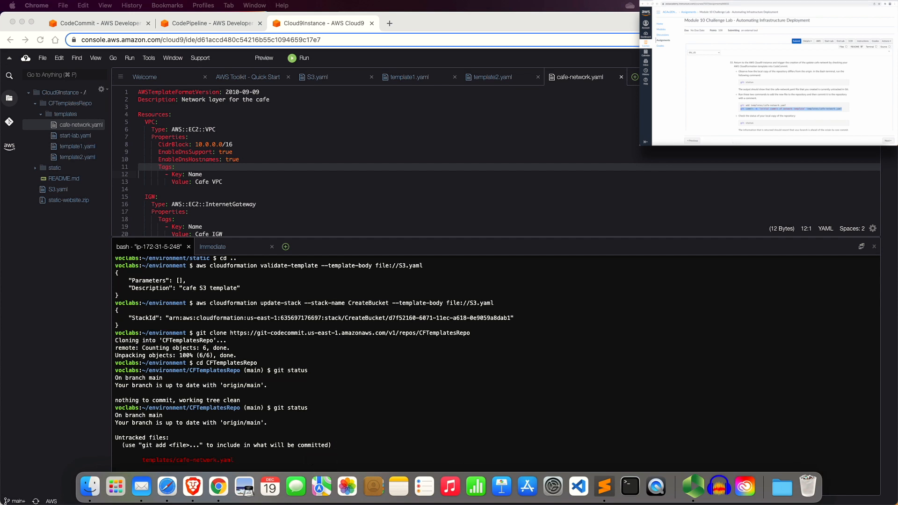
Step: Commit the staged template with git commit -m 'initial commit of network template' templates/cafe-network.yaml
left_click(346, 482)
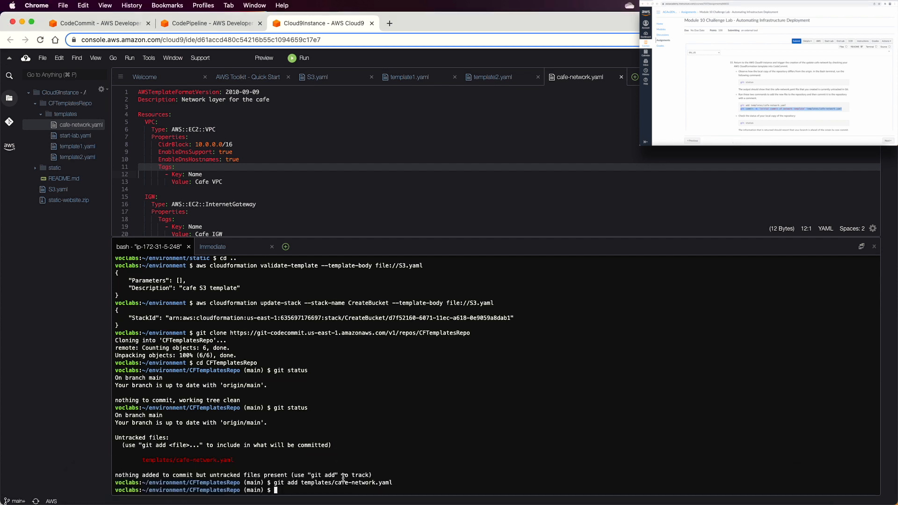
type("git commit -m 'initial commit of network template' templates/cafe-network.yaml")
key("Return")
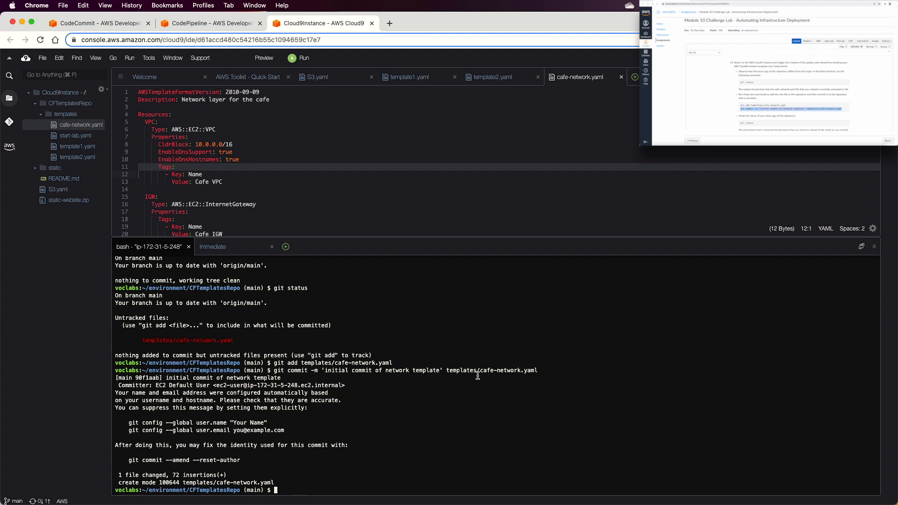
Step: Run git status again to check the local repository after the commit
double_click(496, 371)
left_click(443, 454)
key("Up")
key("Up")
key("Up")
key("Return")
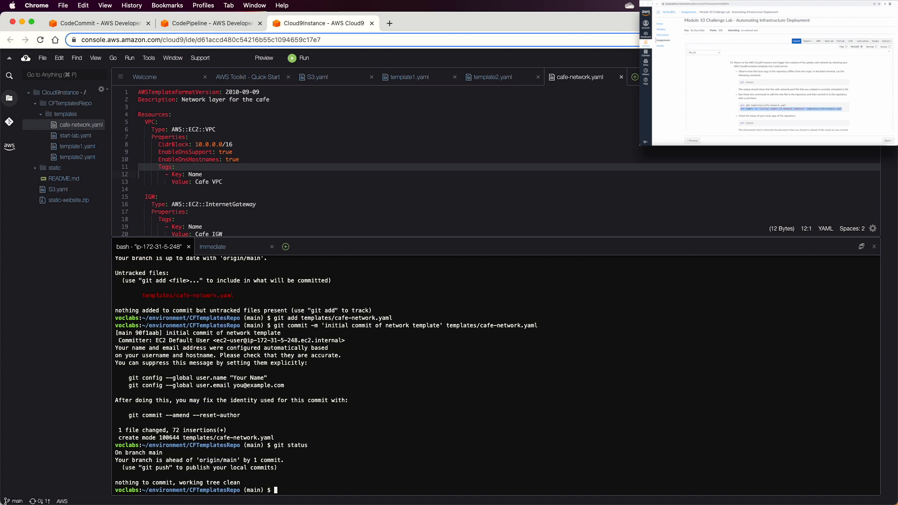
Step: Publish the initial template commit to the remote CodeCommit repository with git push
scroll(737, 139, "down", 5)
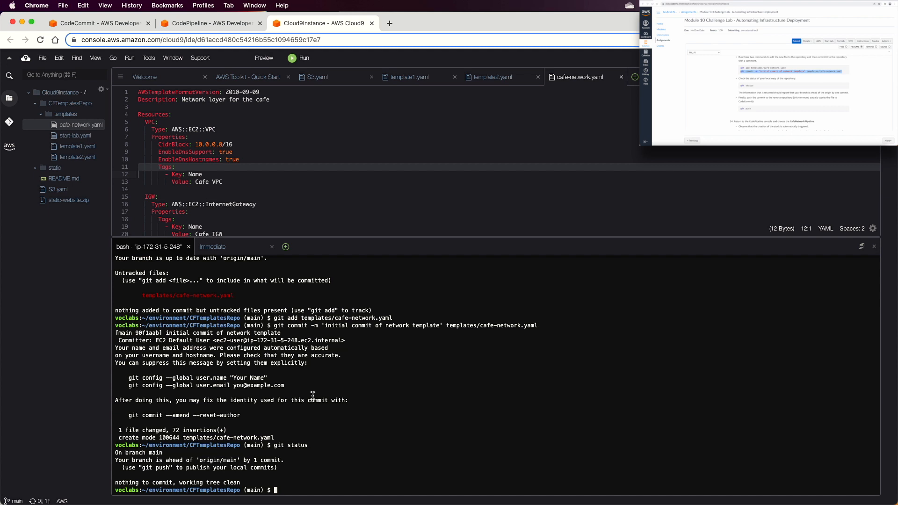
type("git push")
key("Return")
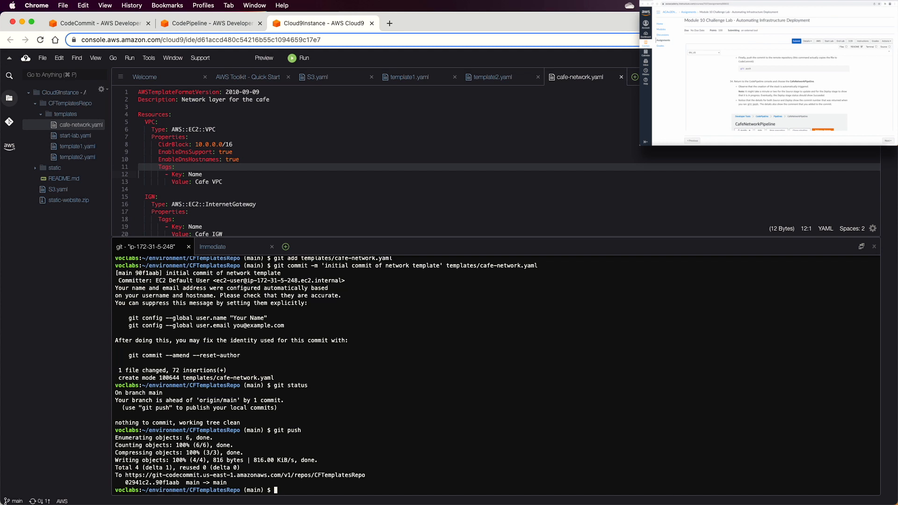
Step: Switch to CodePipeline, refresh the pipelines list and open CafeNetworkPipeline to check its Source and Deploy stages
left_click(239, 23)
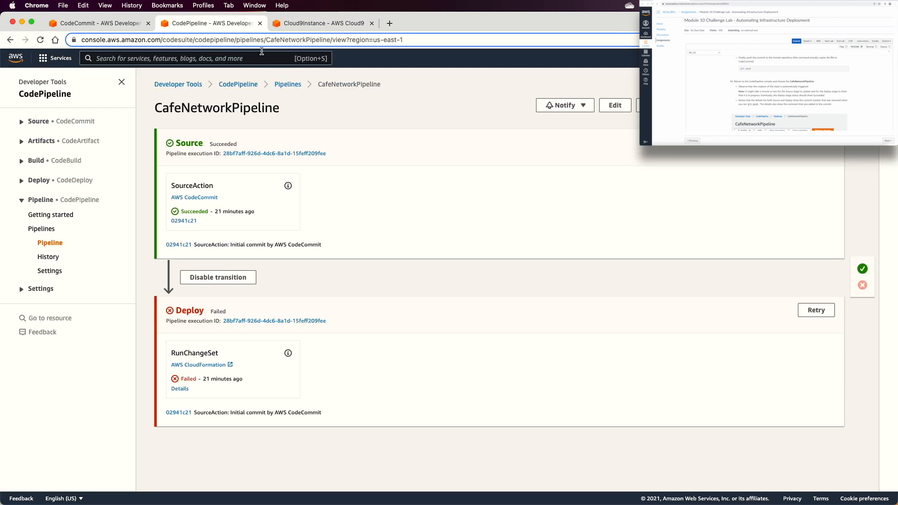
left_click(287, 84)
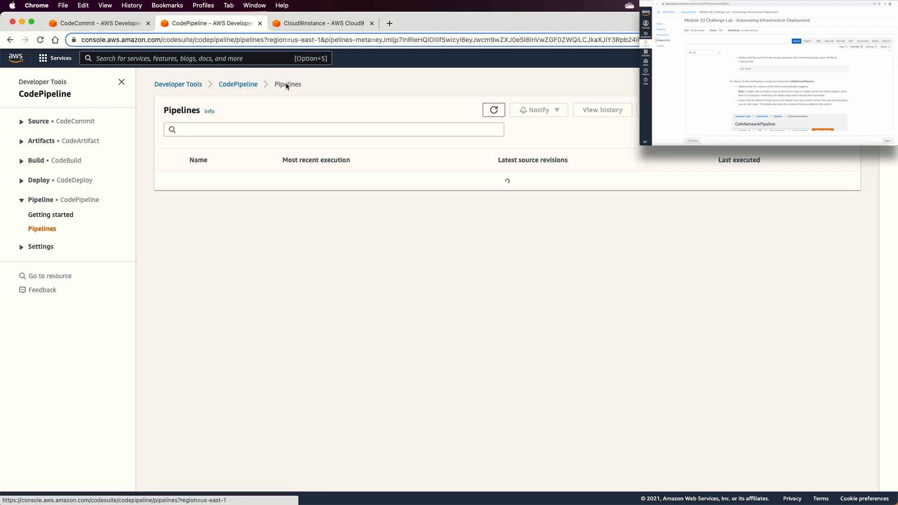
left_click(496, 109)
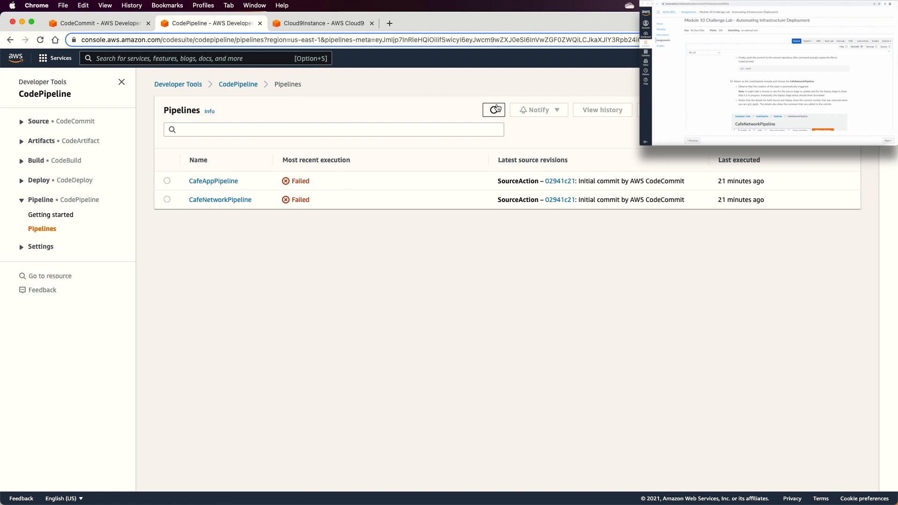
left_click(495, 109)
left_click(235, 200)
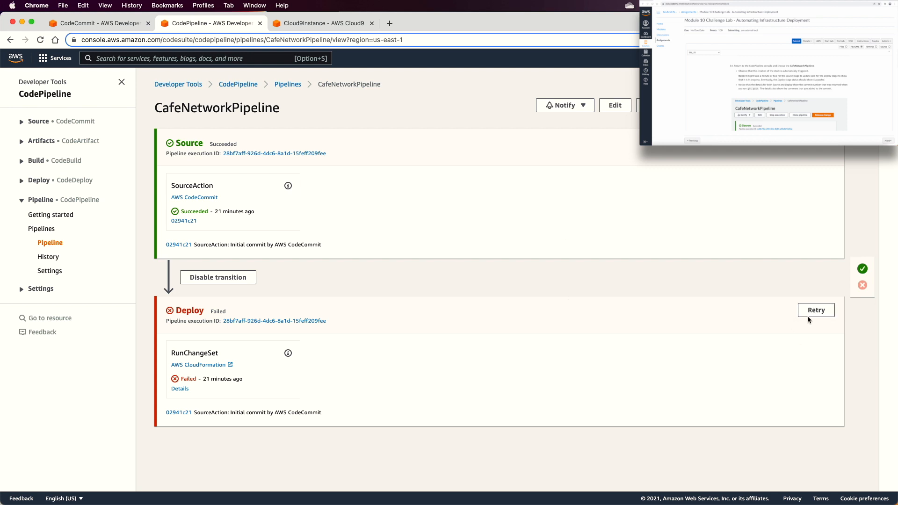
left_click(280, 85)
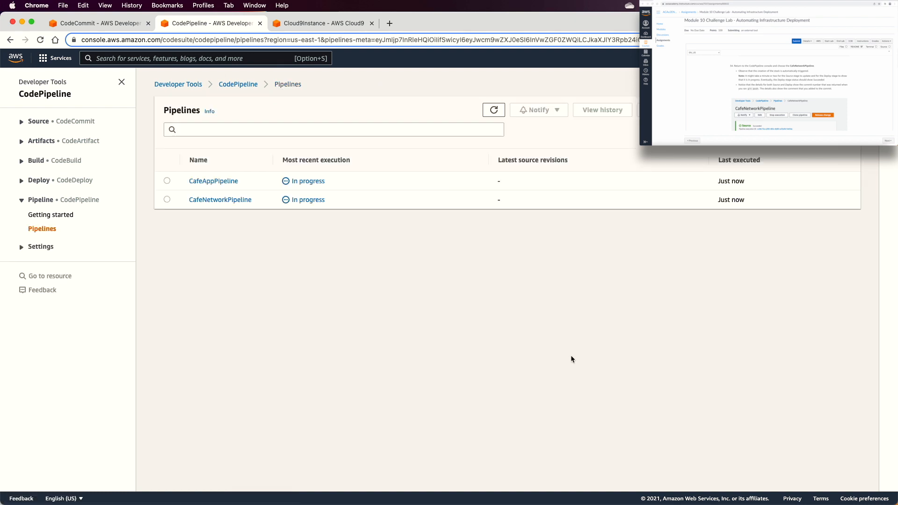
left_click(221, 200)
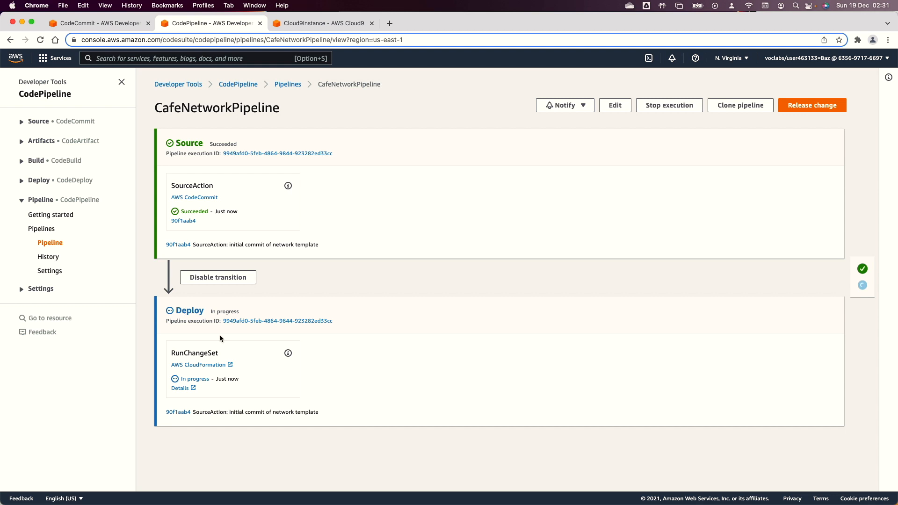
Step: Open CloudFormation from the RunChangeSet action and examine the update-cafe-network stack's outputs and the IGW and VPC creation events
left_click(192, 366)
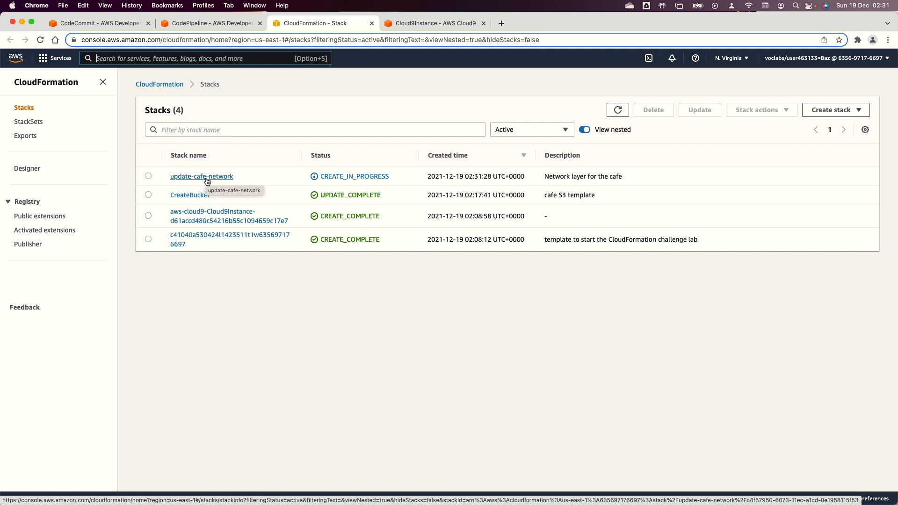
left_click(206, 179)
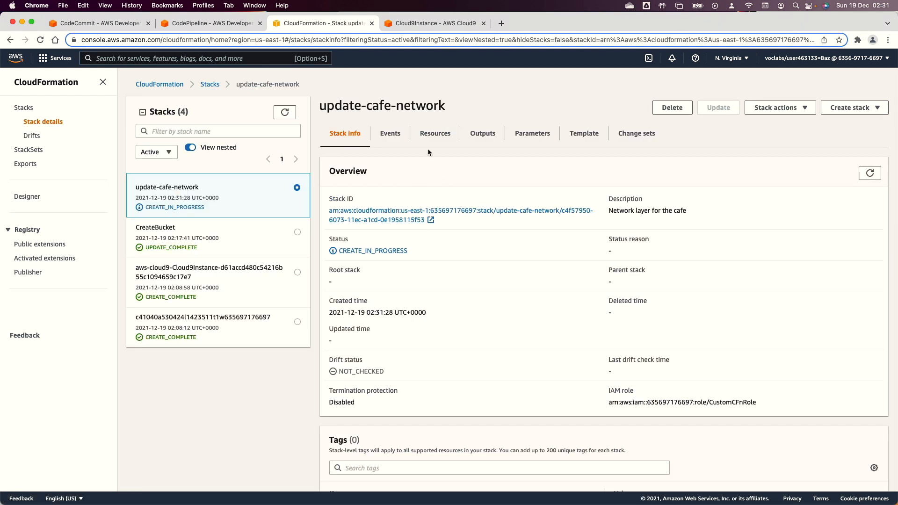
left_click(482, 133)
left_click(416, 133)
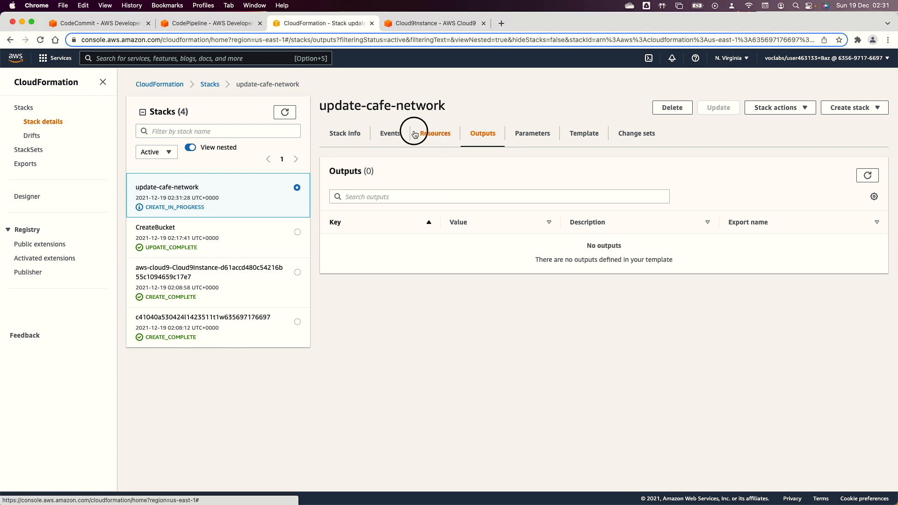
left_click(395, 135)
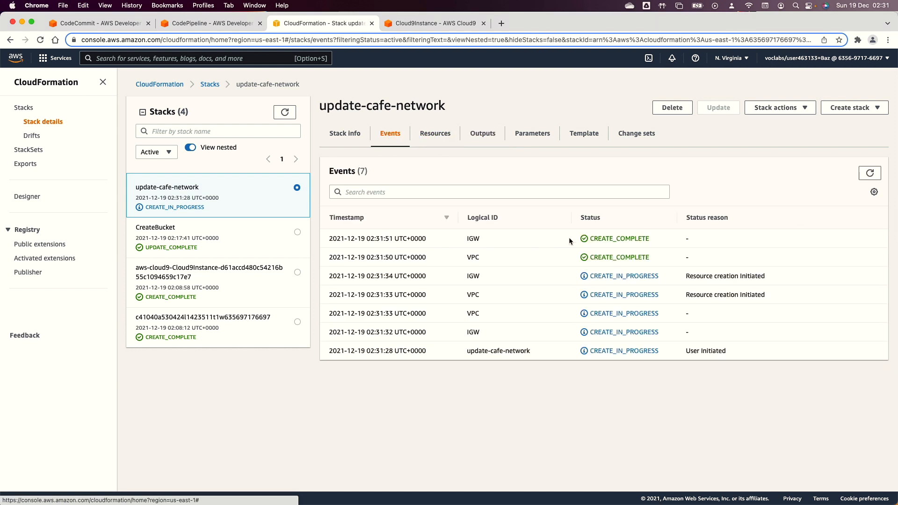
double_click(469, 239)
double_click(473, 257)
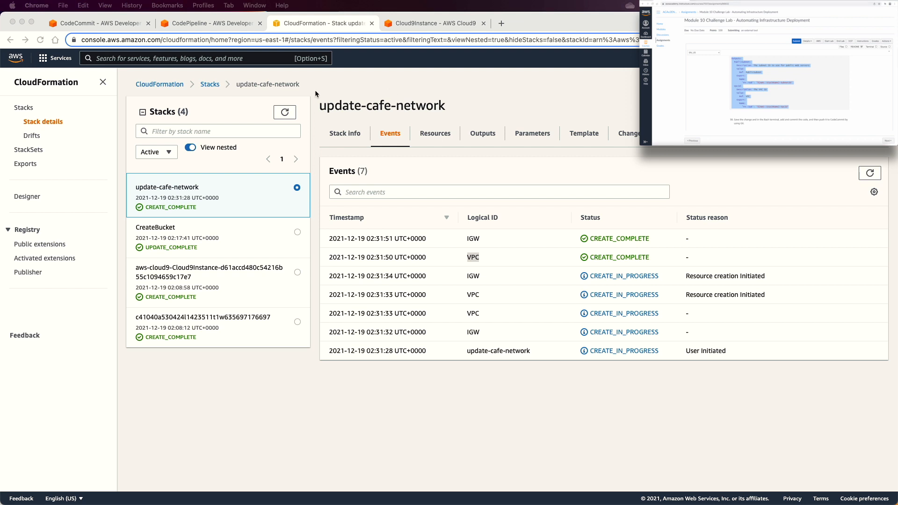
Step: In Cloud9, append an Outputs section to cafe-network.yaml exporting PublicSubnet as '${AWS::StackName}-SubnetID' and VpcId as '${AWS::StackName}-VpcID', and save the file
left_click(427, 25)
scroll(347, 149, "down", 20)
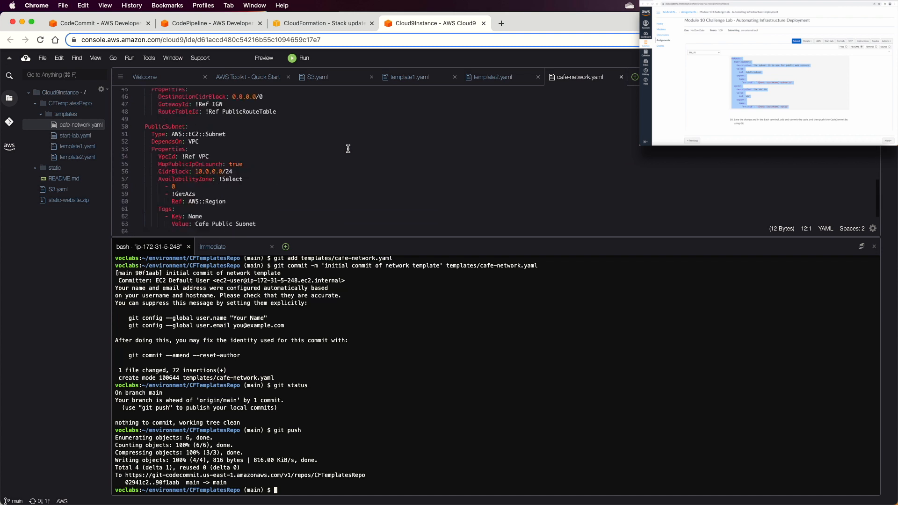
left_click(310, 174)
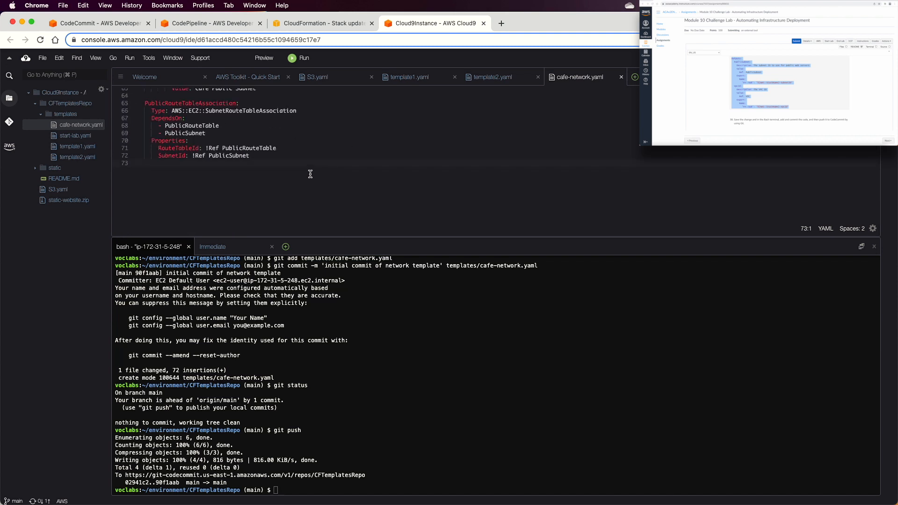
type("Outputs:   PublicSubnet:     Description: The subnet ID to use for public web servers     Value:       Ref: PublicSubnet     Export:       Name:         'Fn::Sub': '${AWS::StackName}-SubnetID'   VpcId:     Description: The VPC ID     Value:       Ref: VPC     Export:       Name:         'Fn::Sub': '${AWS::StackName}-VpcID'")
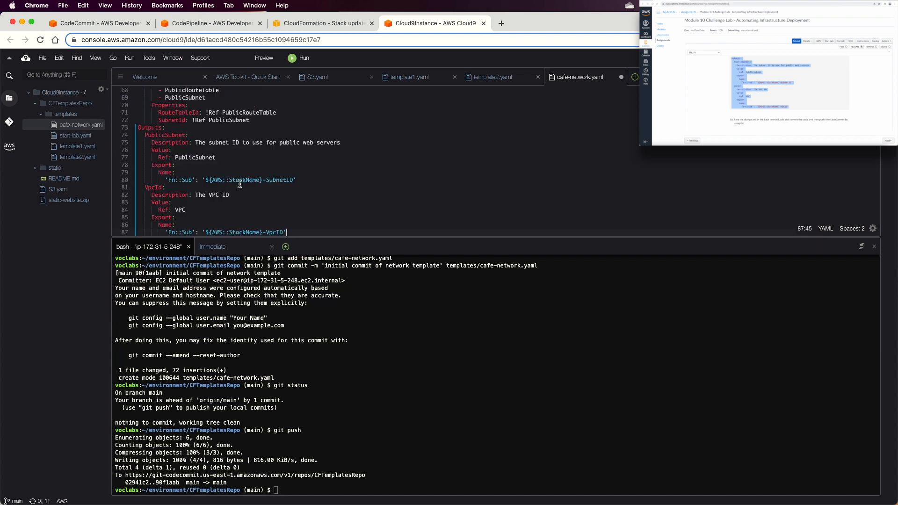
left_click(274, 181)
left_click(272, 232)
left_click(294, 154)
key("super+s")
Step: Commit templates/cafe-network.yaml in the terminal with the message "Add new output section" and push it to the remote repository
type("git c")
left_click(391, 425)
type("ommit -m \"Add ")
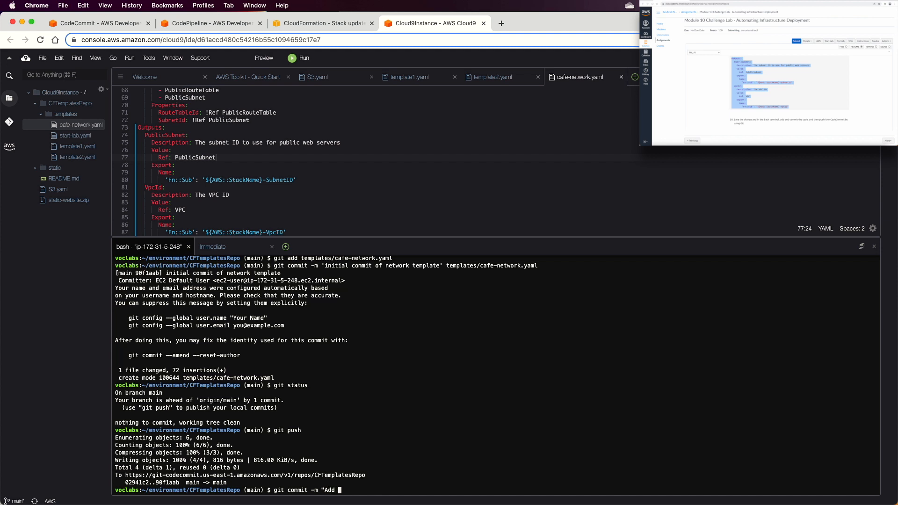
type("new output section\" tem")
key("Tab")
type("cafe")
key("Tab")
key("Return")
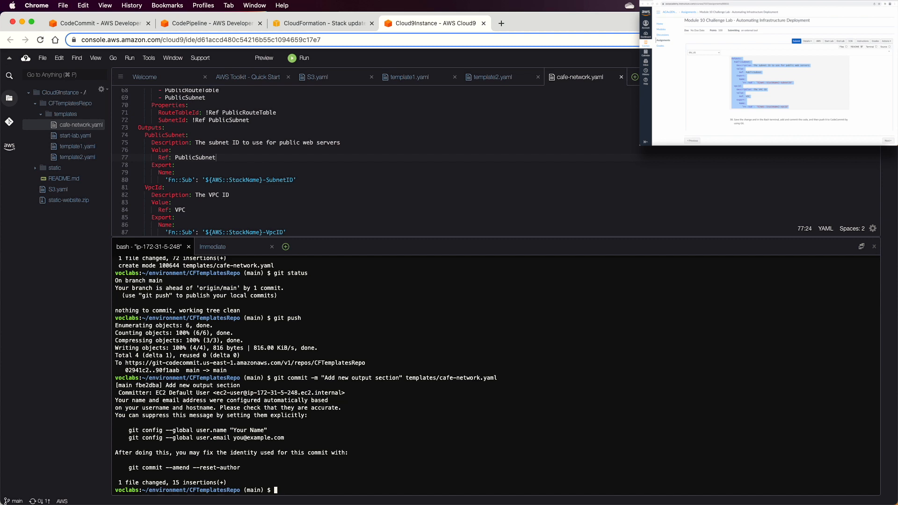
type("git push")
key("Return")
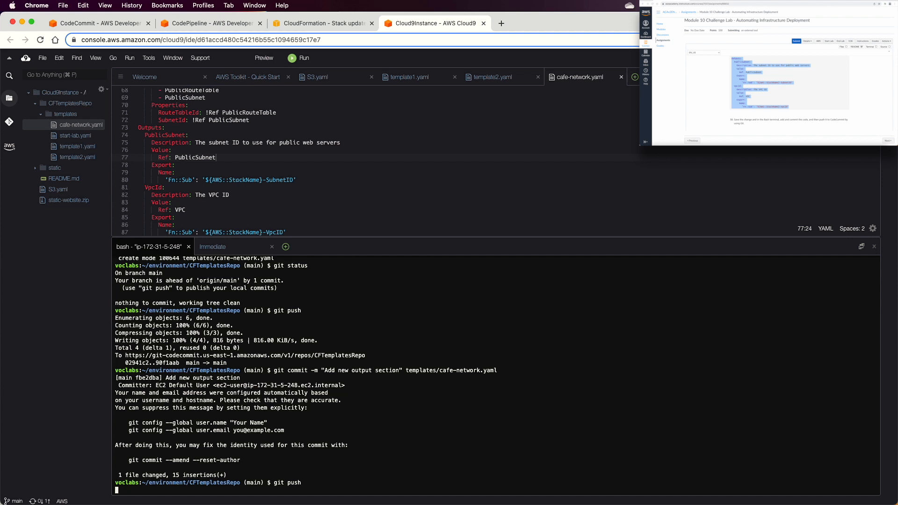
Step: Switch to CafeNetworkPipeline and compare the stage statuses and commit messages of its Source and Deploy stages as the execution runs
left_click(220, 26)
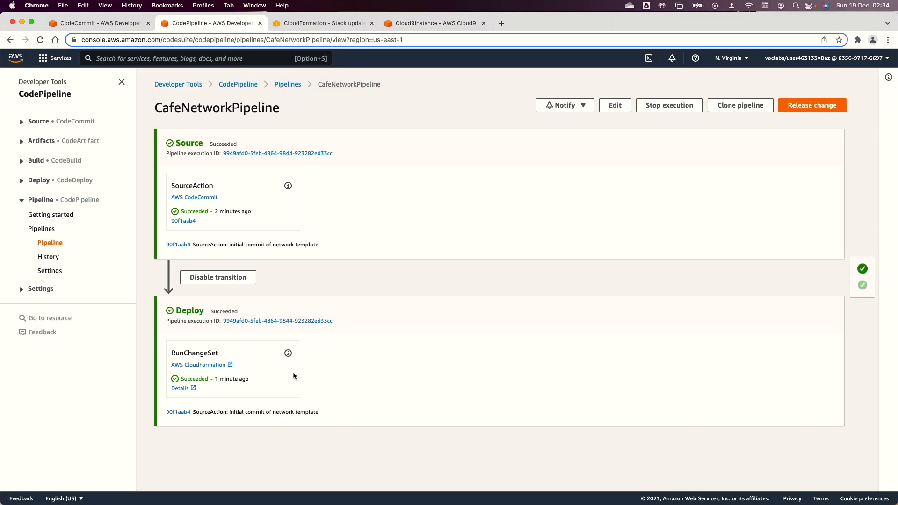
triple_click(274, 414)
triple_click(286, 414)
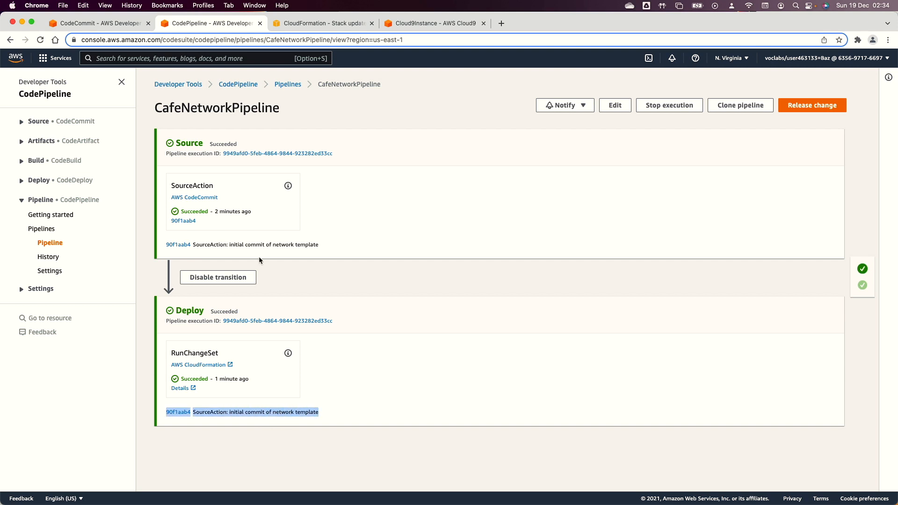
triple_click(262, 414)
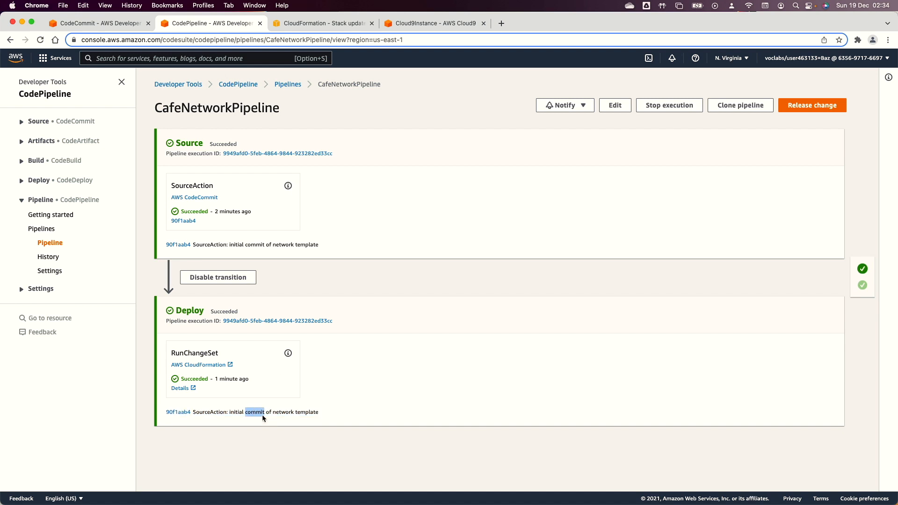
double_click(265, 412)
triple_click(247, 245)
triple_click(242, 247)
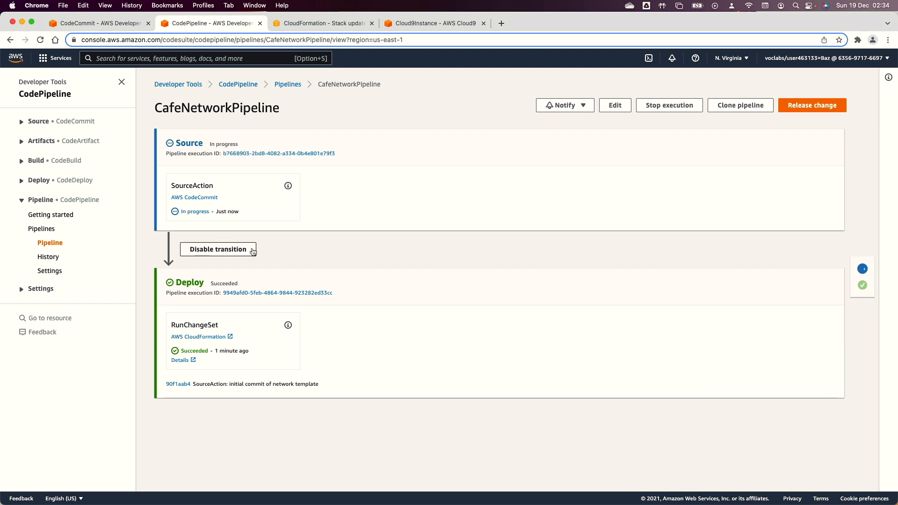
double_click(224, 384)
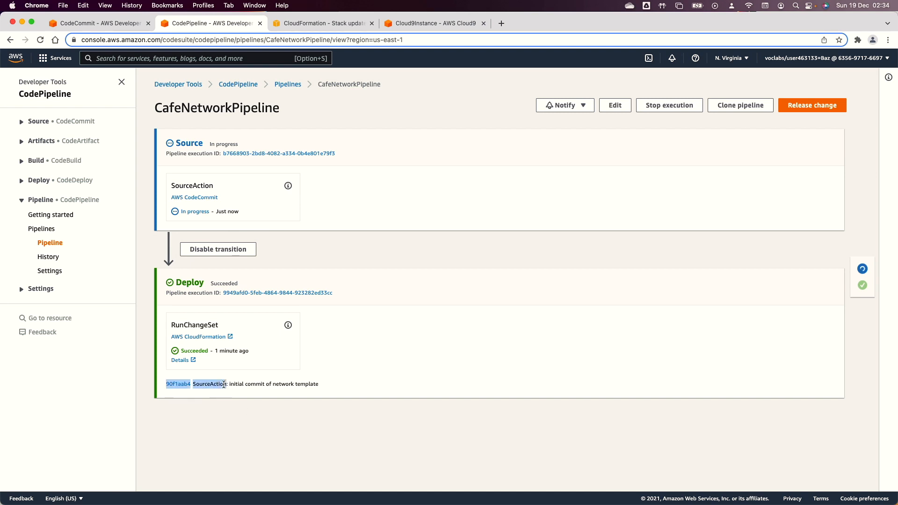
triple_click(245, 384)
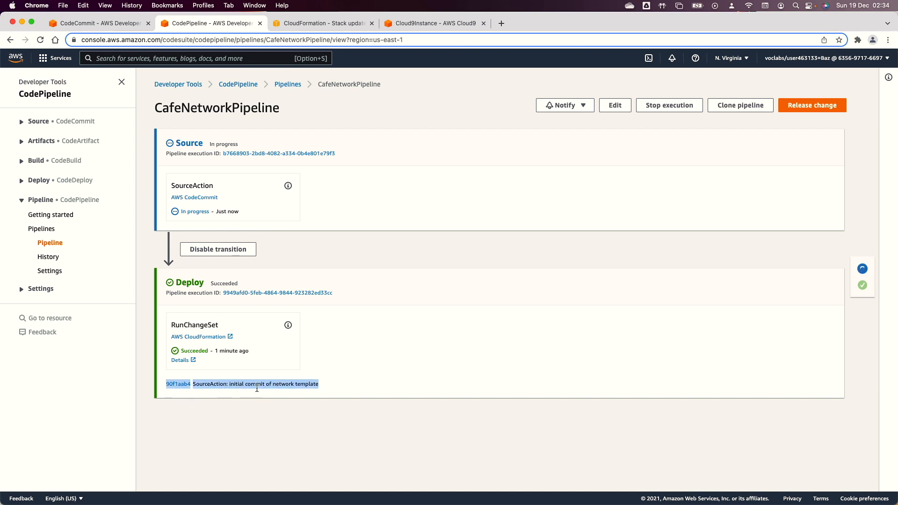
double_click(260, 385)
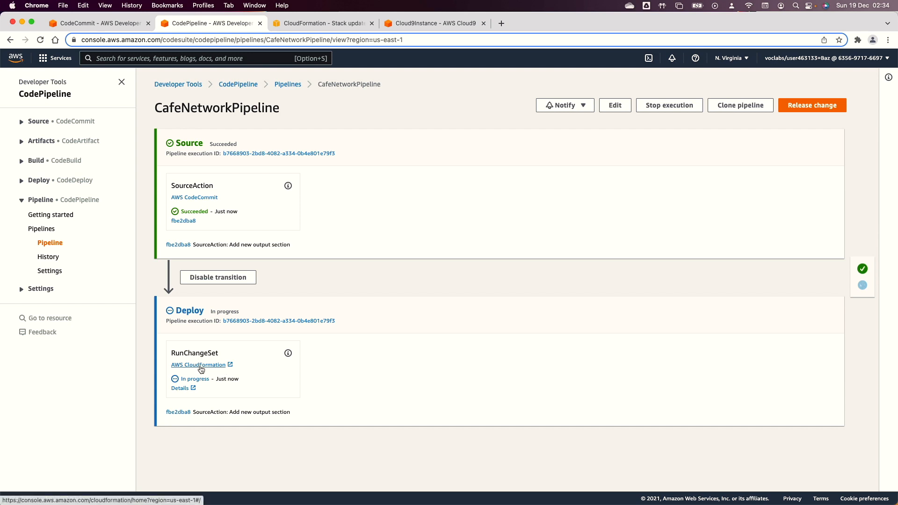
triple_click(248, 414)
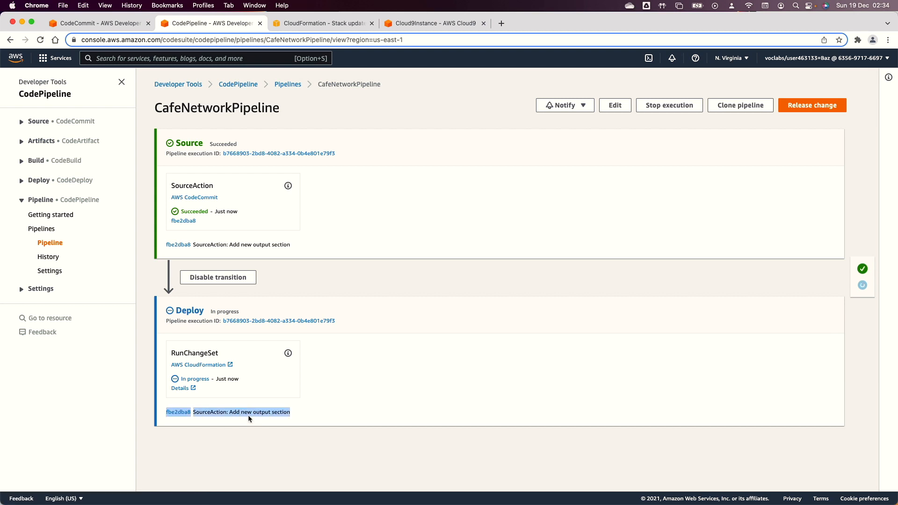
Step: Switch to CloudFormation and refresh the stack list and the events of the update-cafe-network stack
left_click(301, 25)
left_click(284, 115)
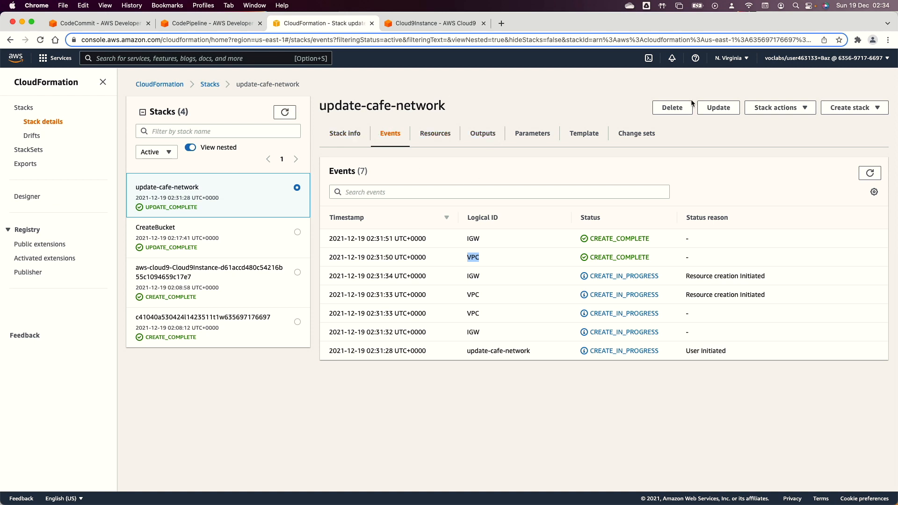
left_click(869, 173)
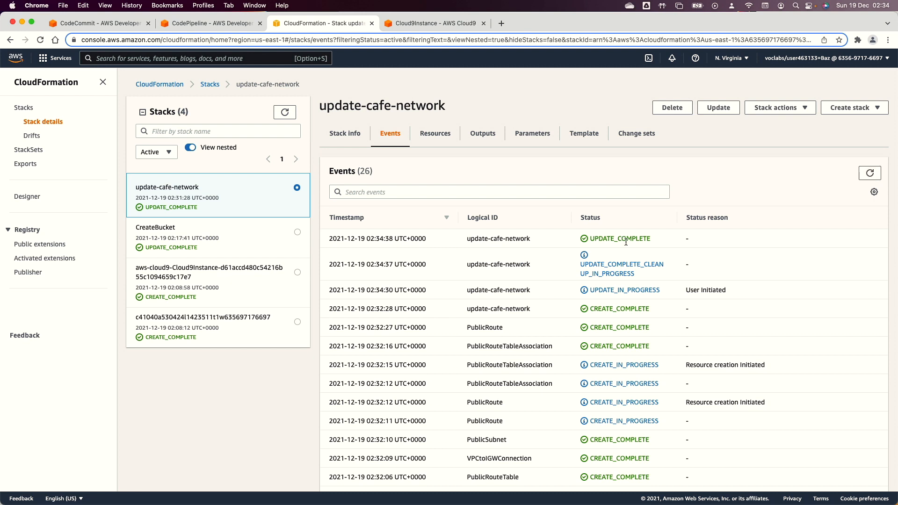
Step: Examine the PublicSubnet and VpcId entries in the update-cafe-network stack's outputs
left_click(483, 135)
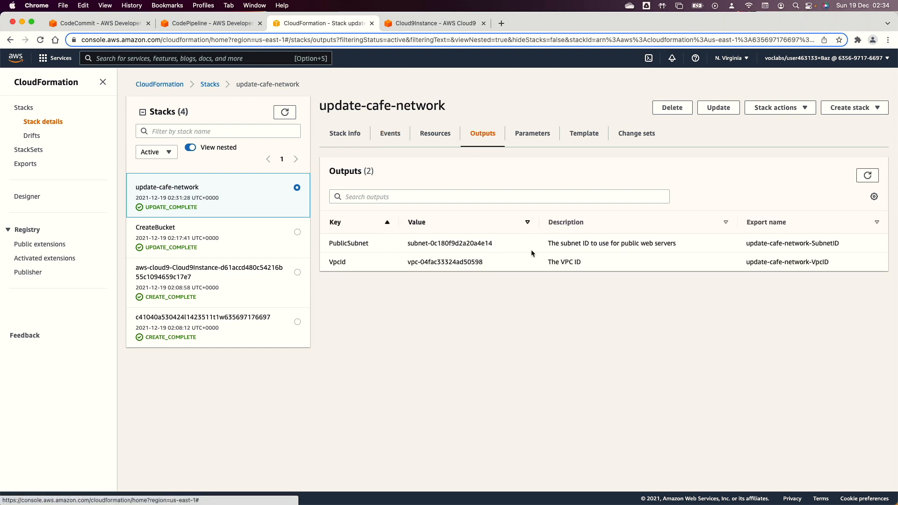
triple_click(472, 262)
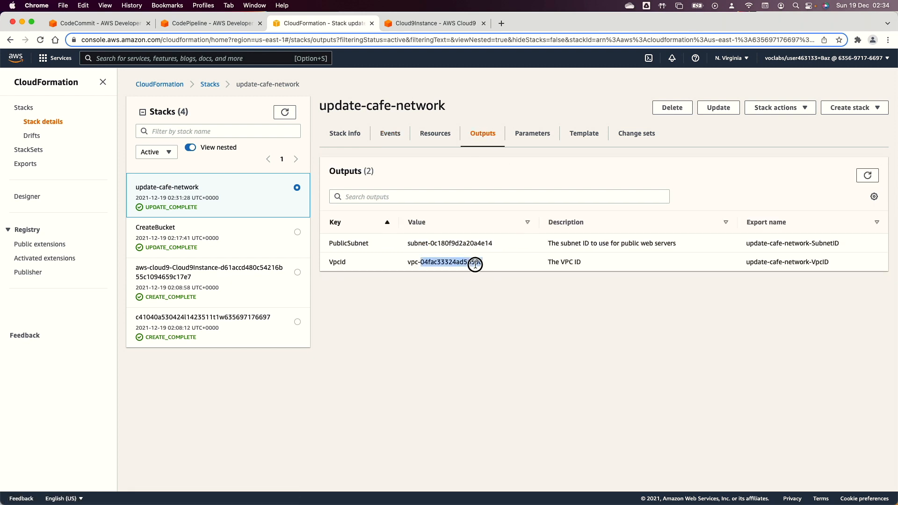
left_click(344, 247)
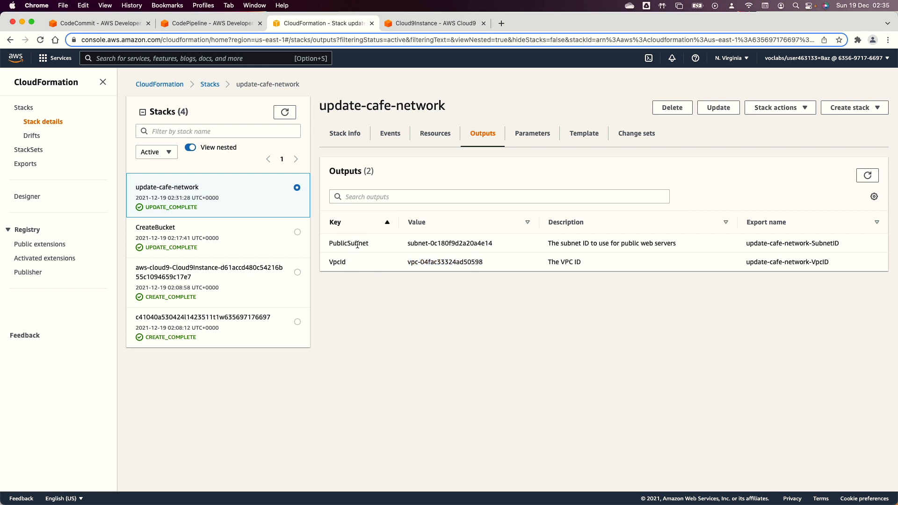
double_click(355, 243)
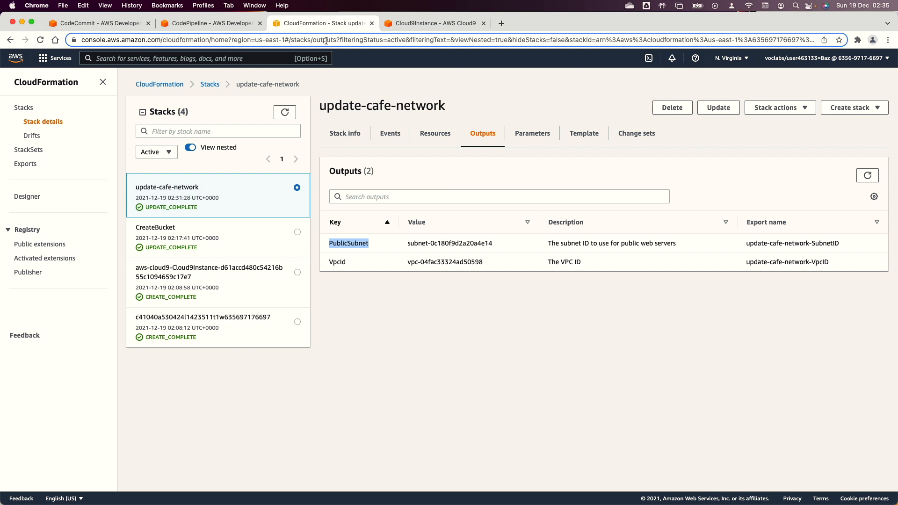
Step: Open template2.yaml from the templates folder in the Cloud9 IDE and enlarge the editor area above the terminal
left_click(98, 23)
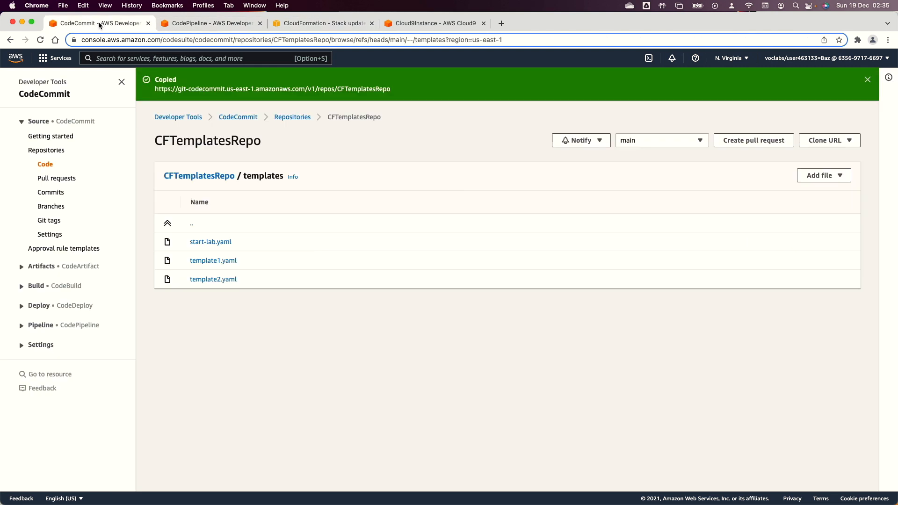
left_click(197, 22)
left_click(443, 24)
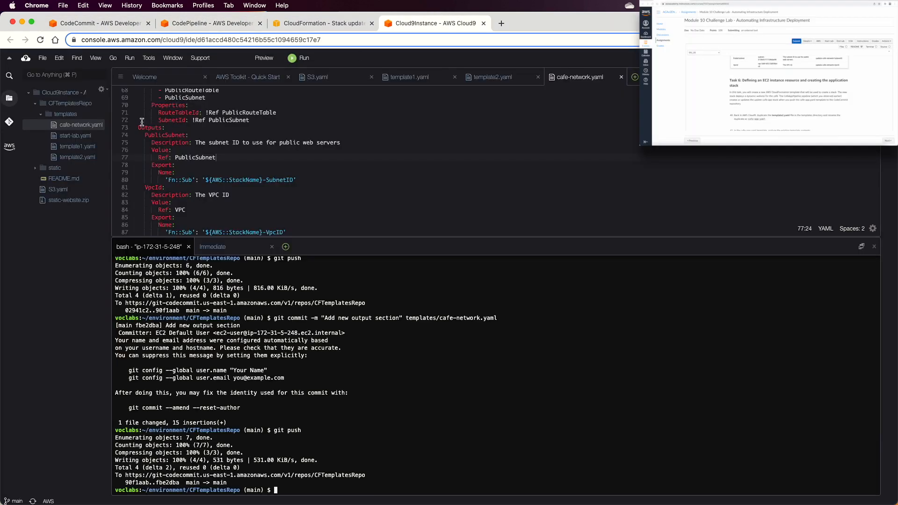
left_click(76, 158)
double_click(75, 160)
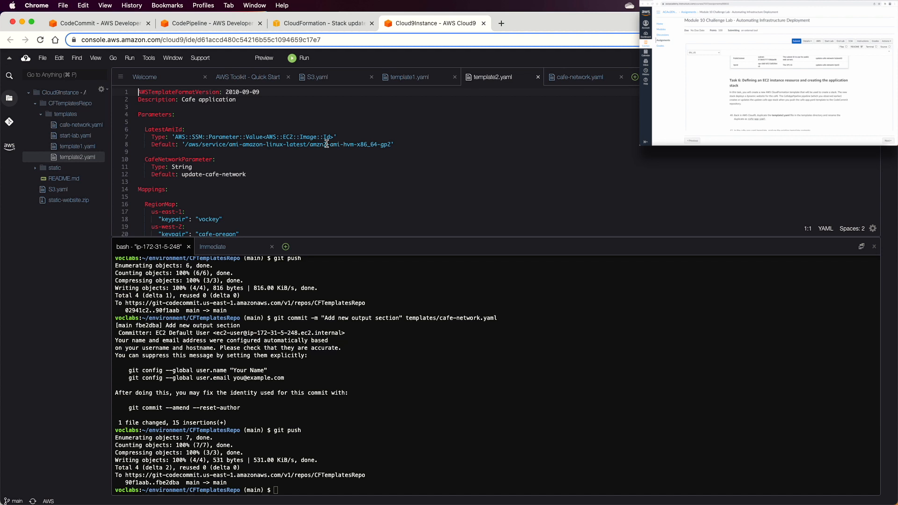
left_click_drag(370, 236, 370, 420)
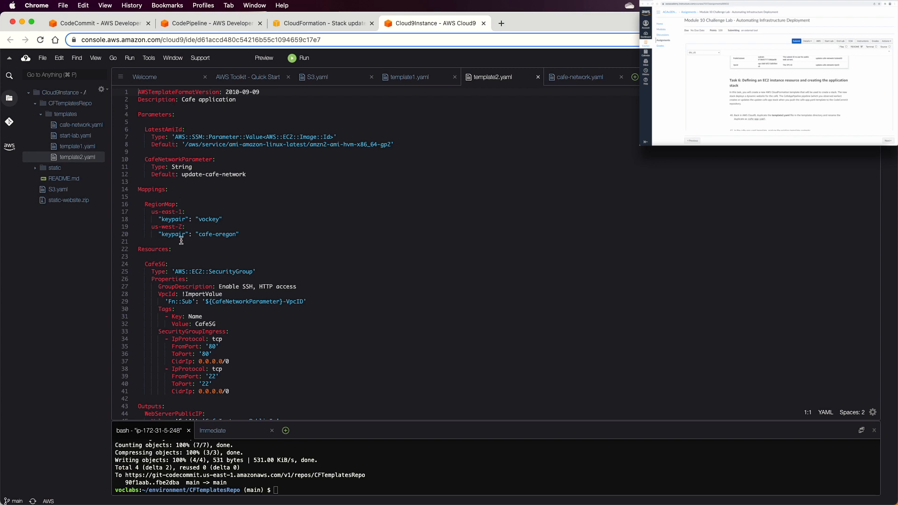
Step: Examine the LatestAmiId and CafeNetworkParameter definitions in the Parameters section of template2.yaml
left_click(189, 316)
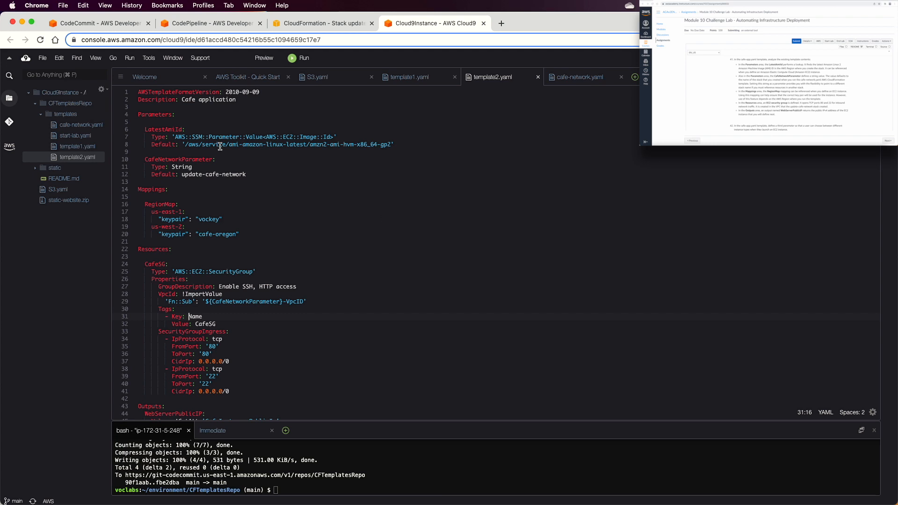
double_click(169, 130)
double_click(208, 145)
left_click(249, 136)
double_click(165, 160)
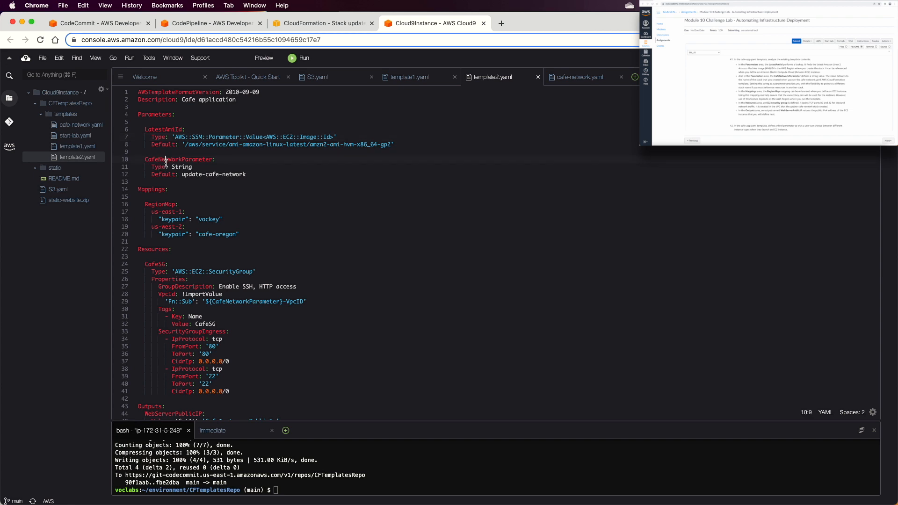
double_click(196, 174)
double_click(230, 175)
left_click(206, 166)
triple_click(206, 166)
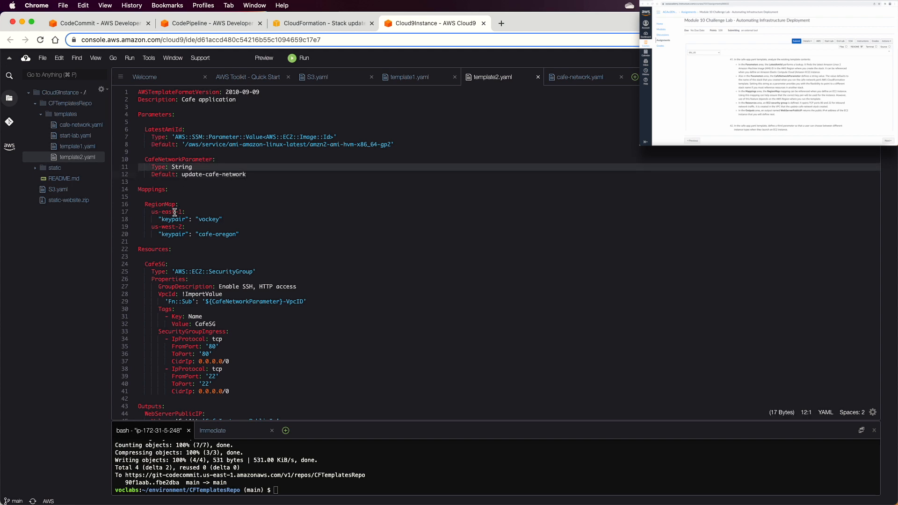
Step: Review the RegionMap mappings, the CafeSG security group with its ingress ports, and the WebServerPublicIP output in template2.yaml
left_click(227, 219)
triple_click(227, 219)
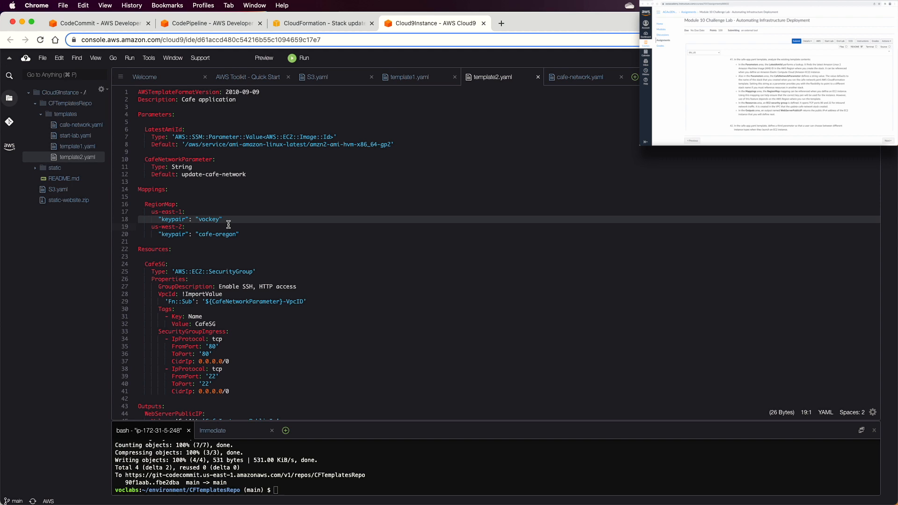
left_click(161, 228)
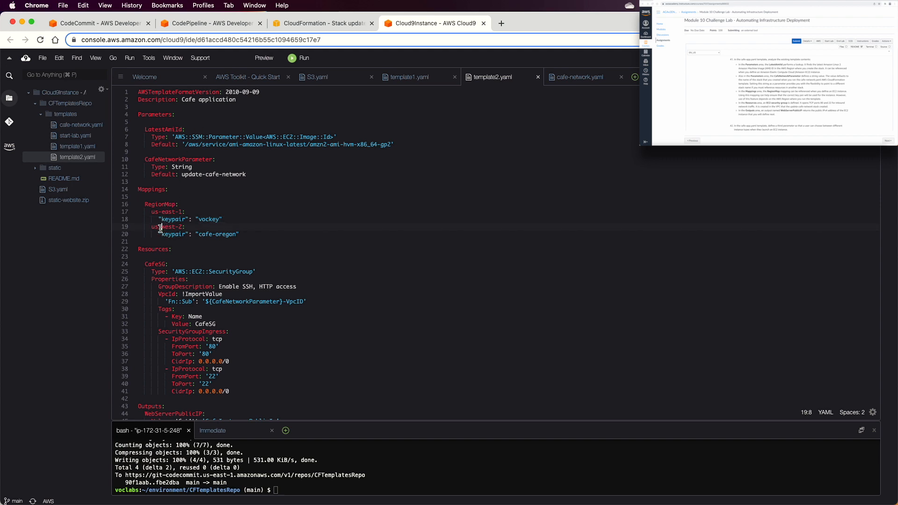
triple_click(222, 274)
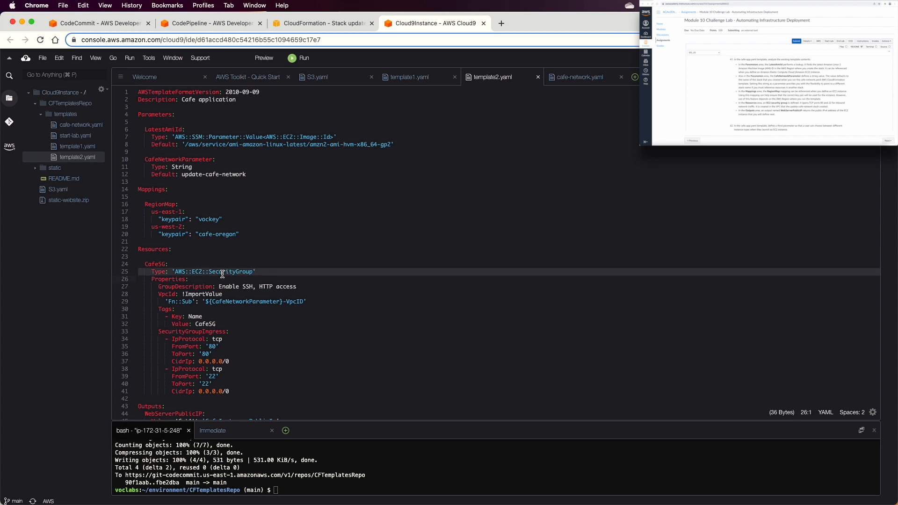
double_click(209, 346)
scroll(208, 346, "down", 1)
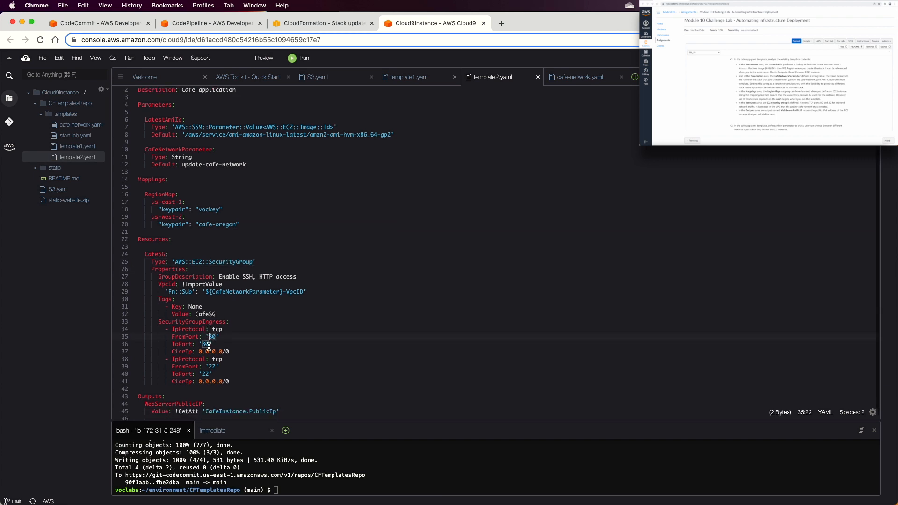
scroll(208, 346, "down", 3)
double_click(206, 317)
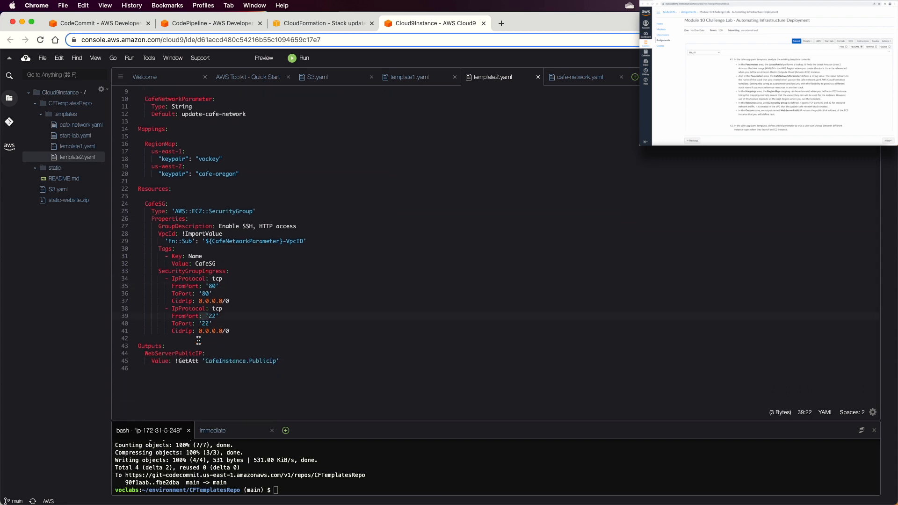
double_click(186, 361)
Step: Duplicate template2.yaml in the templates folder and rename the copy cafe-app.yaml
right_click(76, 158)
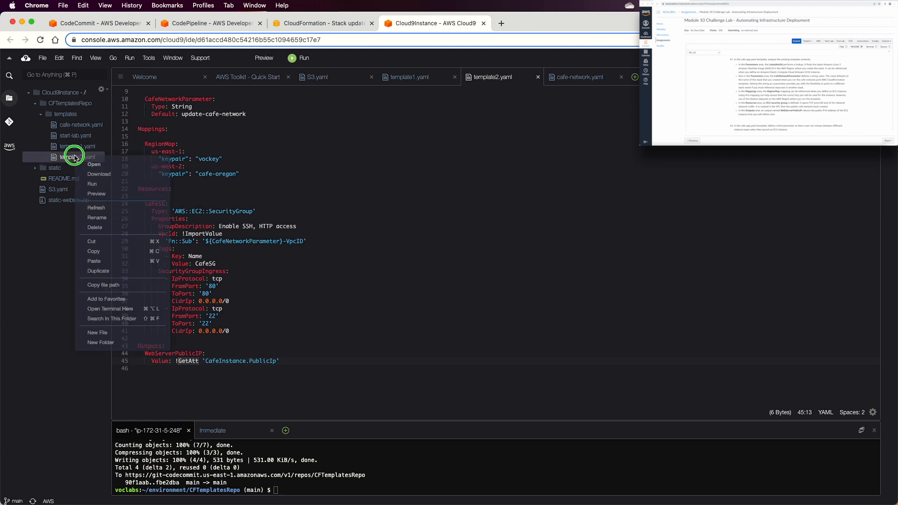
left_click(116, 271)
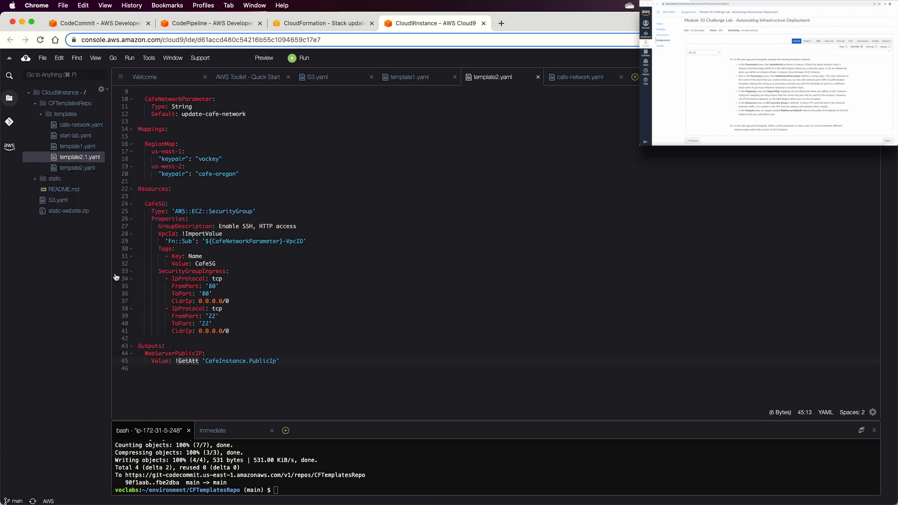
right_click(89, 161)
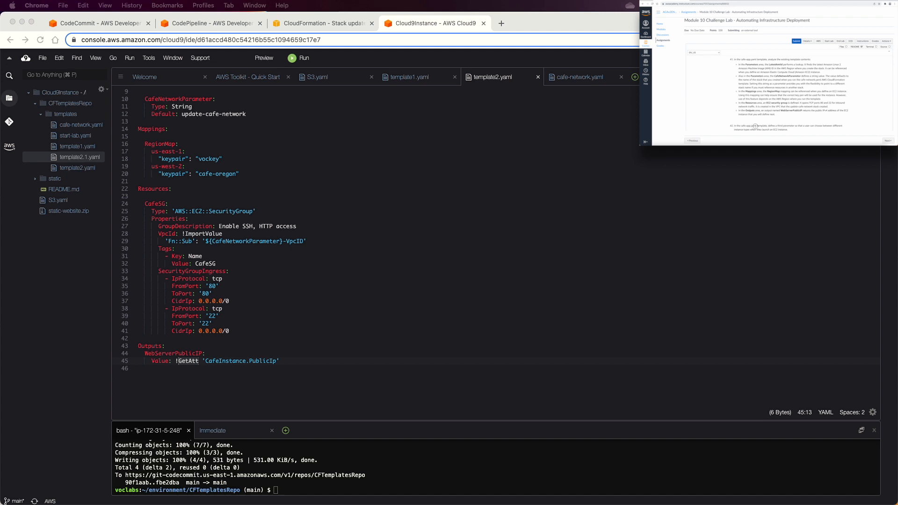
left_click(79, 160)
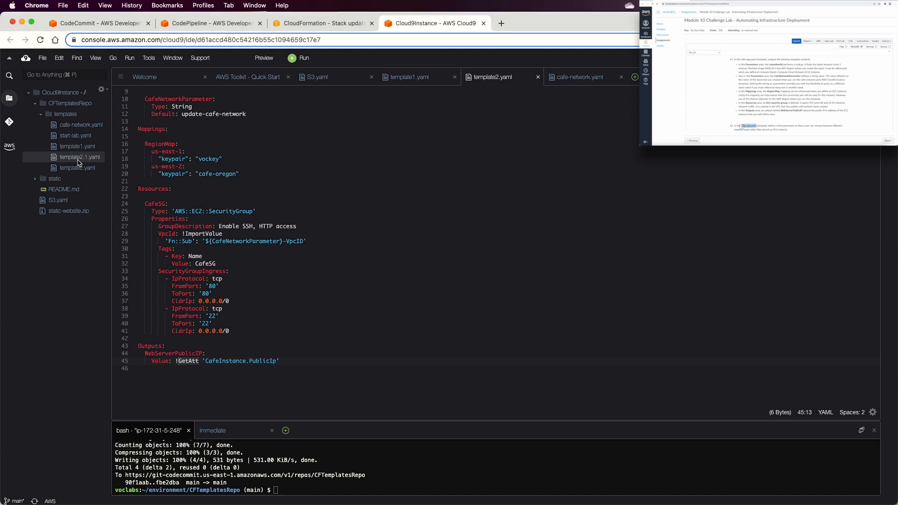
right_click(78, 162)
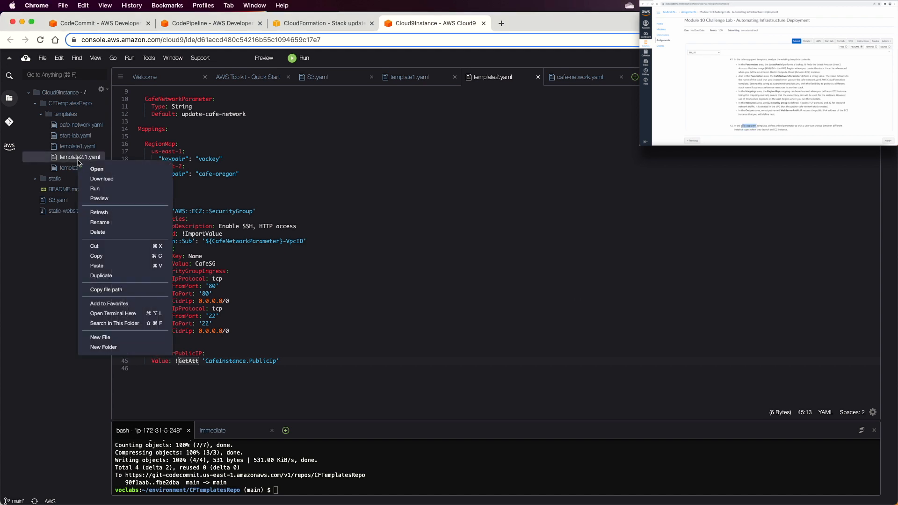
left_click(111, 225)
type("cafe-app.yaml")
key("Return")
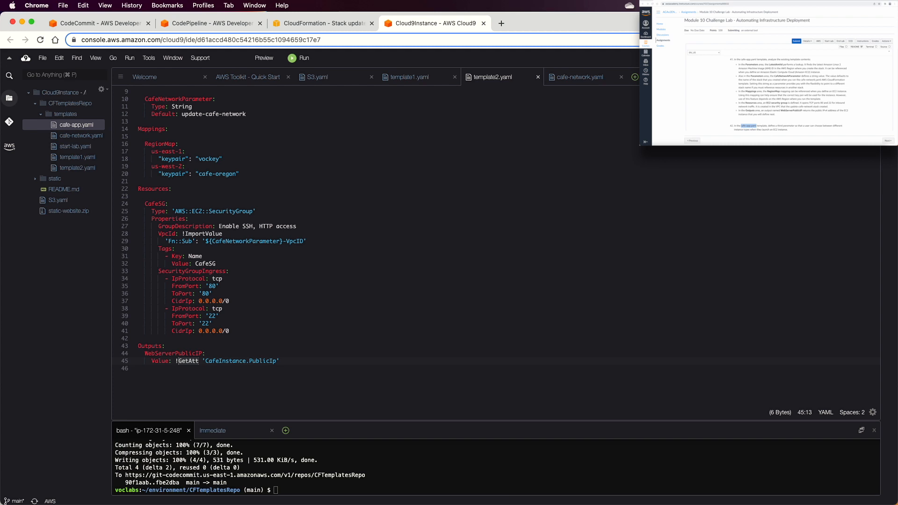
Step: Read step 42 of the lab instructions about adding an instance type parameter to the cafe-app.yaml template
scroll(766, 112, "down", 3)
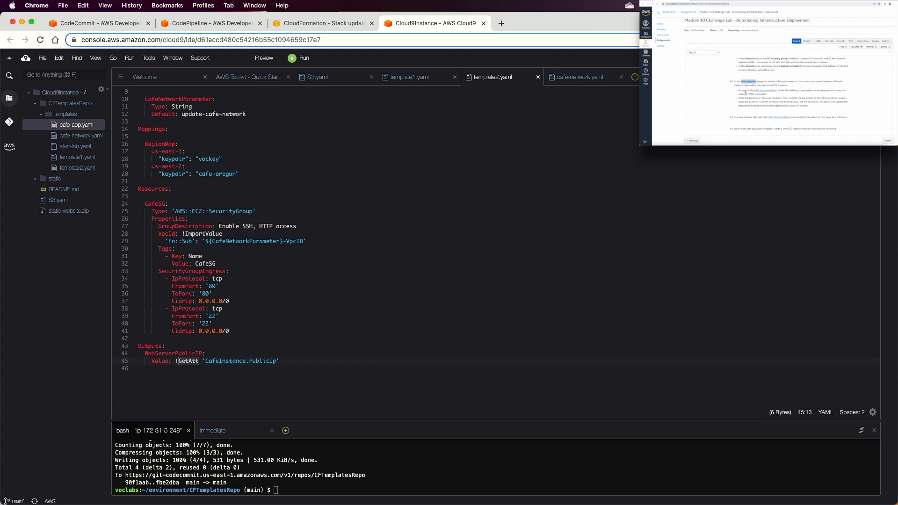
left_click(746, 92)
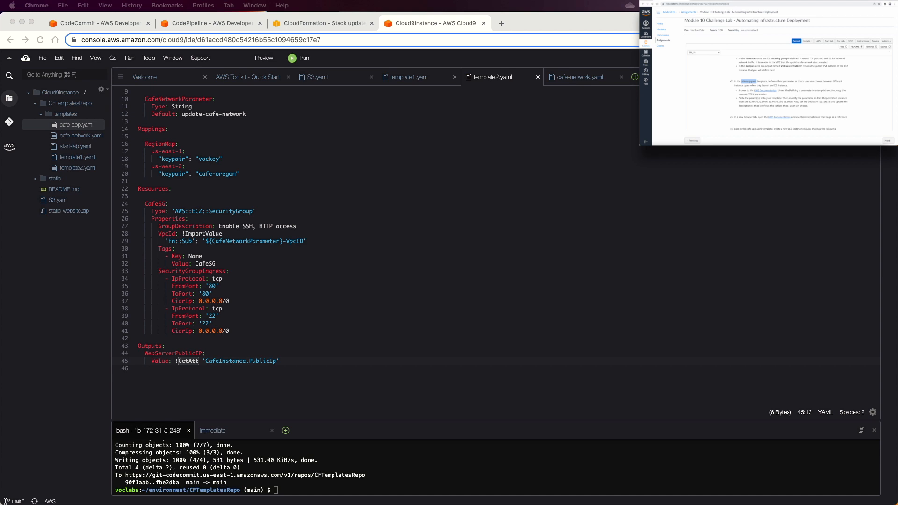
triple_click(756, 98)
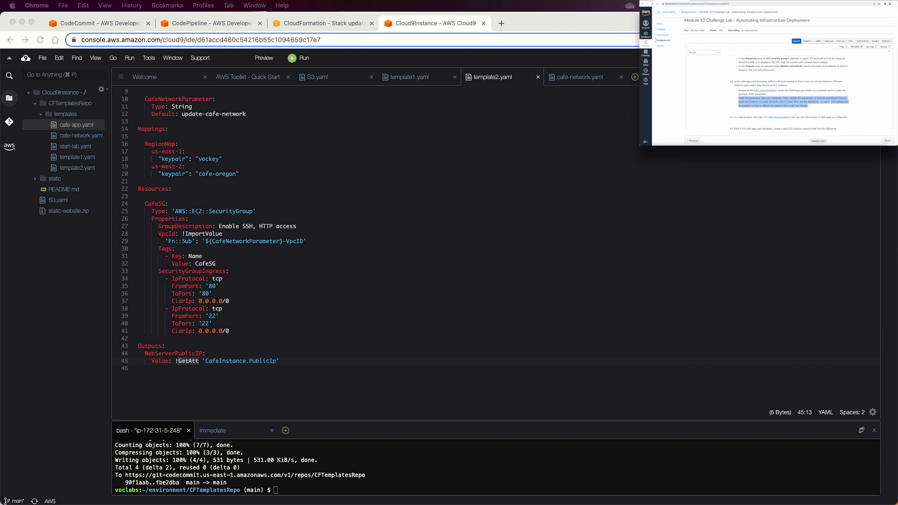
Step: Switch to Sublime Text, open the prepared cafe-app.yaml .yaml file, and maximize the window at its InstanceTypeParameter block
left_click(819, 144)
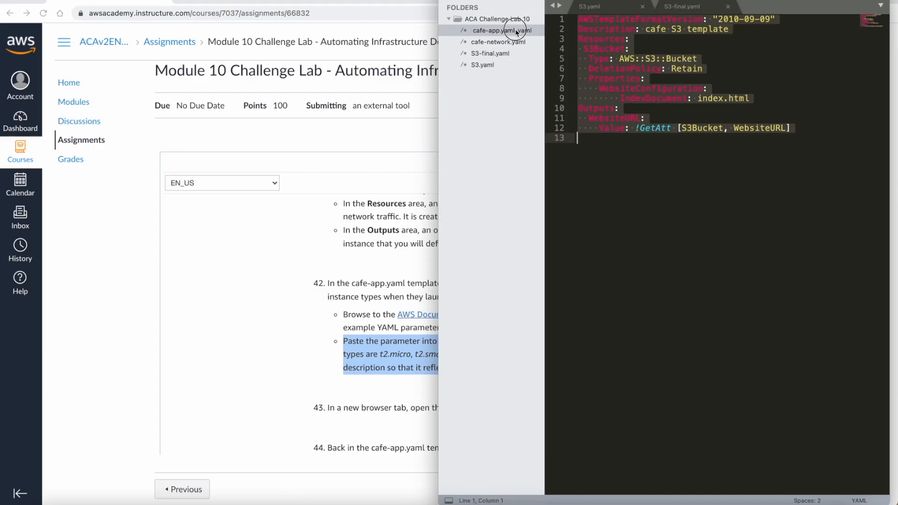
left_click(514, 30)
left_click(678, 144)
left_click(641, 148)
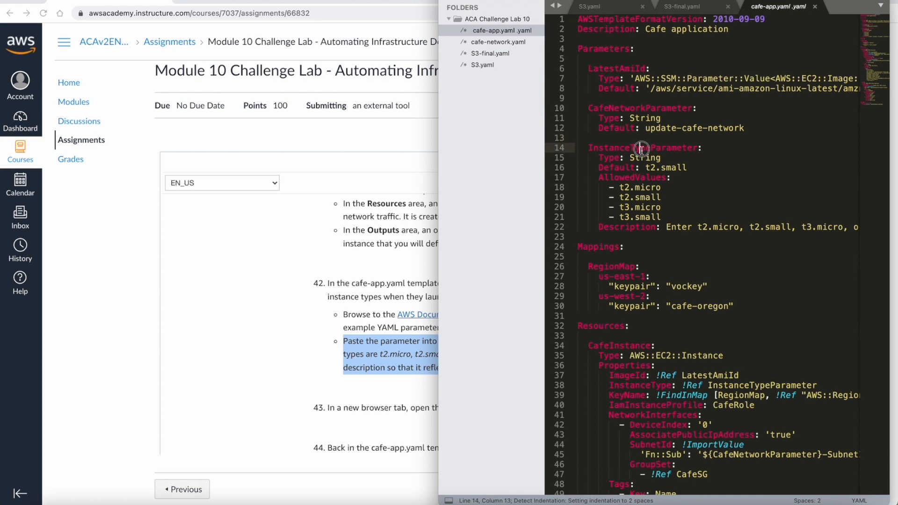
left_click(613, 157)
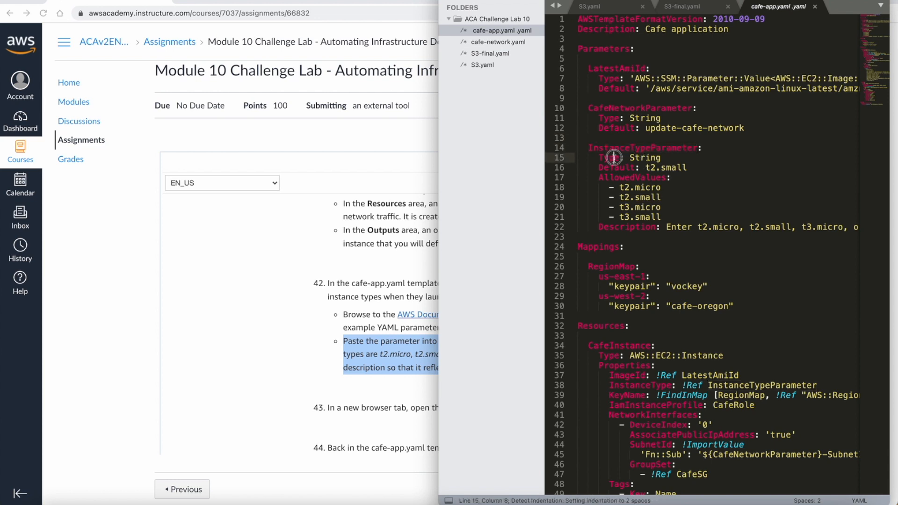
double_click(612, 169)
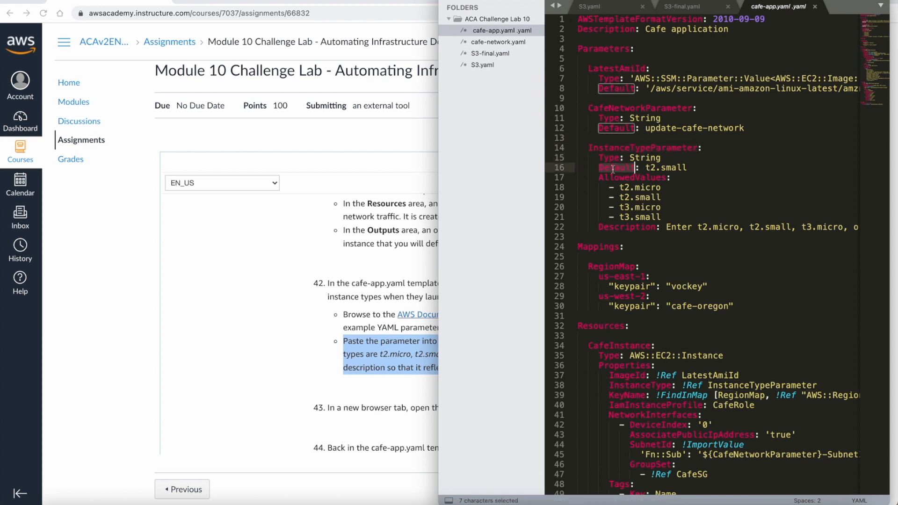
left_click(687, 168, "shift")
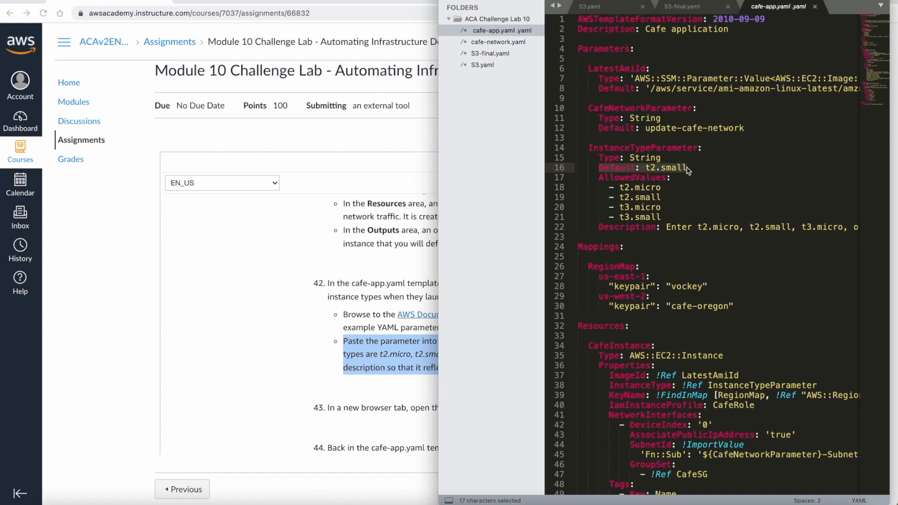
double_click(654, 0)
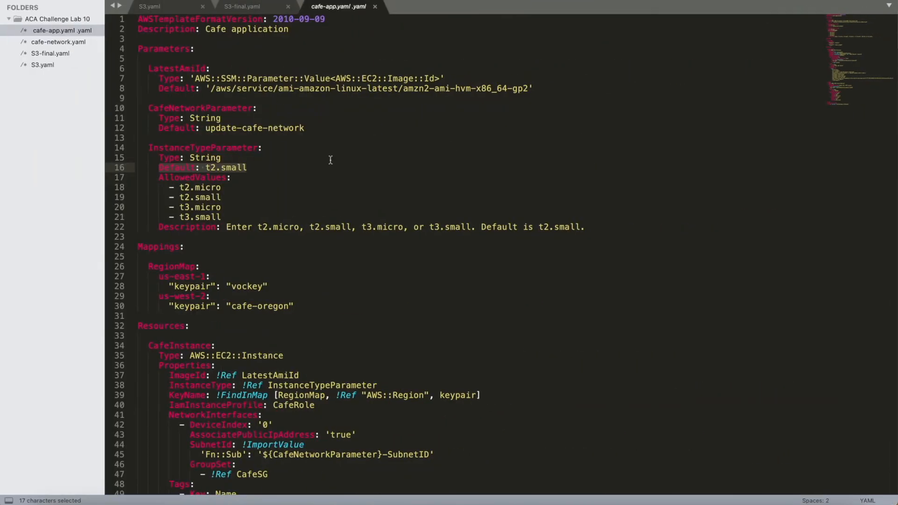
Step: Examine the default, the allowed instance types and the description of InstanceTypeParameter
double_click(223, 169)
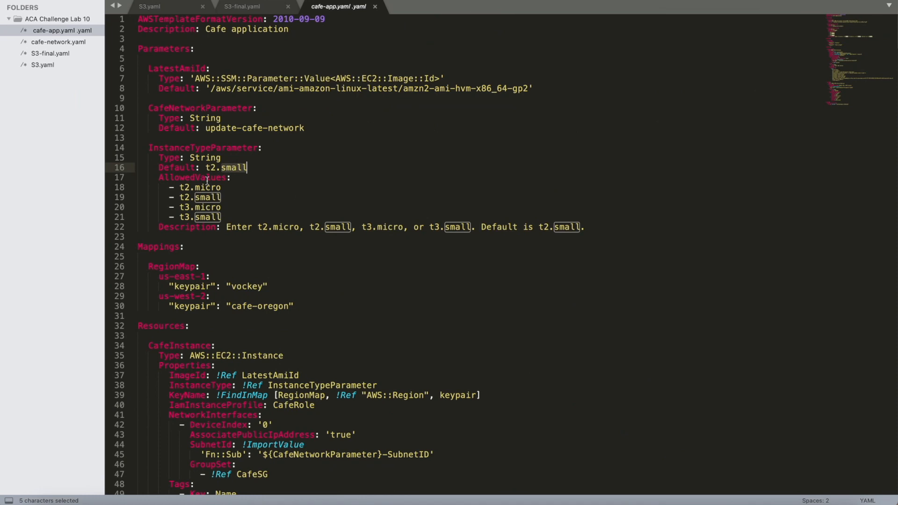
left_click(171, 181)
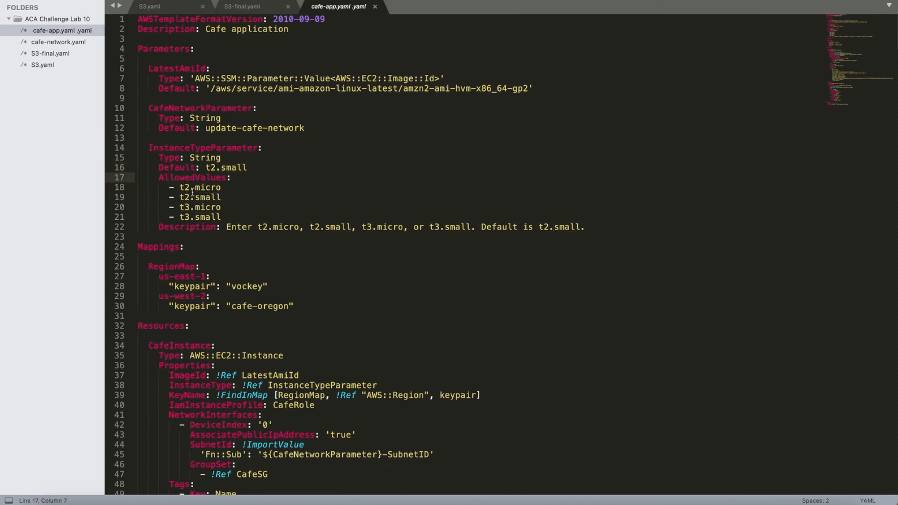
left_click(201, 188)
left_click(200, 198)
left_click(200, 208)
left_click(200, 218)
left_click(184, 188)
double_click(179, 228)
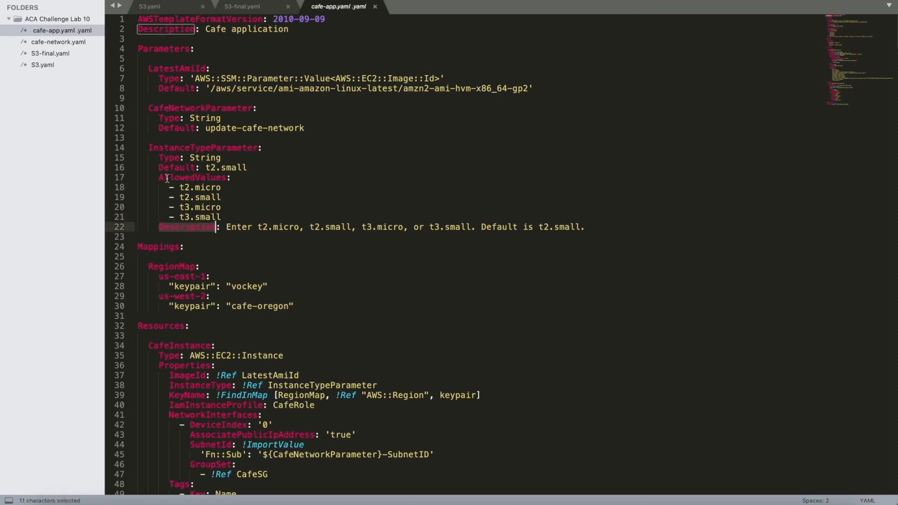
Step: Copy the whole InstanceTypeParameter block, from its name through the end of the Description line
left_click(148, 149, "shift")
key("super+c")
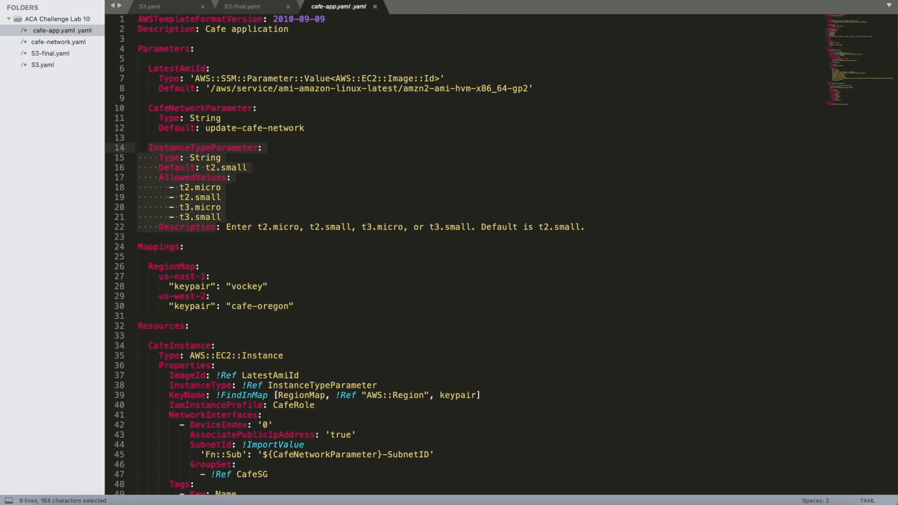
left_click(309, 296)
left_click(600, 221)
left_click(599, 229, "shift")
key("super+c")
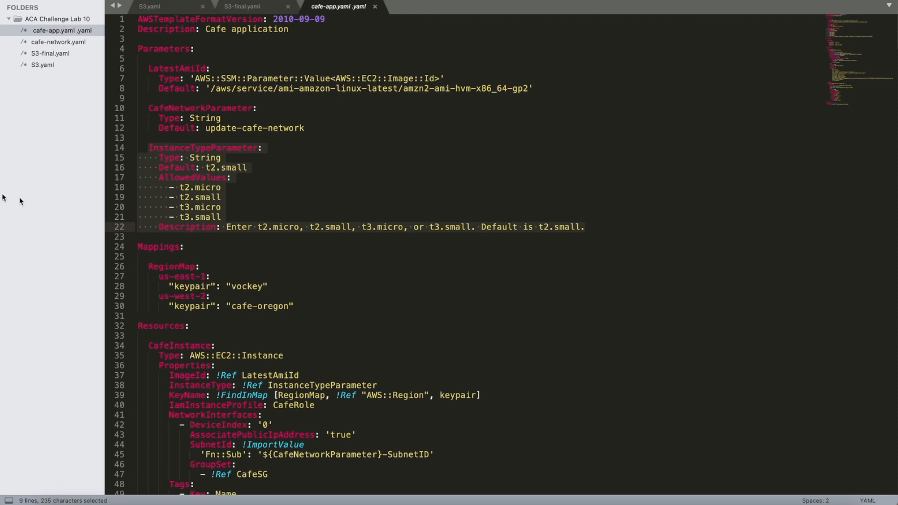
Step: Examine the resource type of CafeInstance and its ImageId reference in the Resources section
scroll(204, 307, "down", 4)
scroll(204, 307, "down", 1)
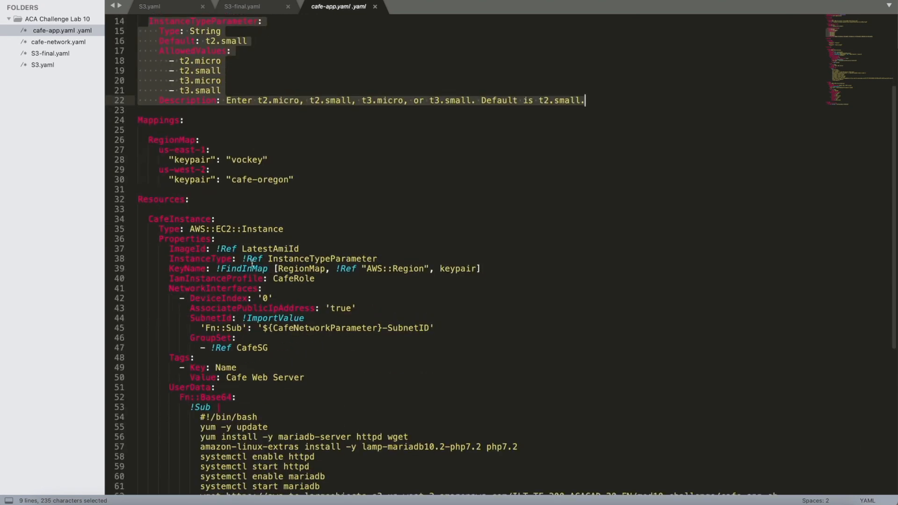
left_click(222, 238)
double_click(157, 220)
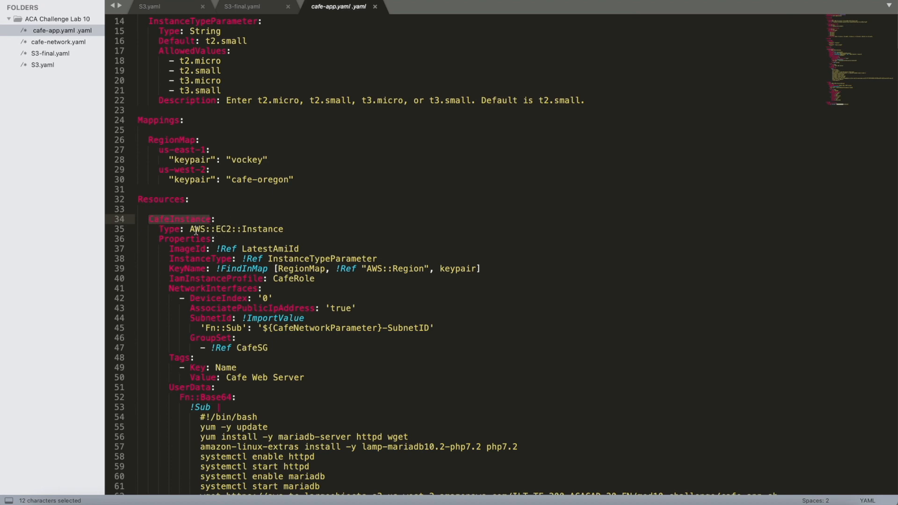
left_click(291, 233, "shift")
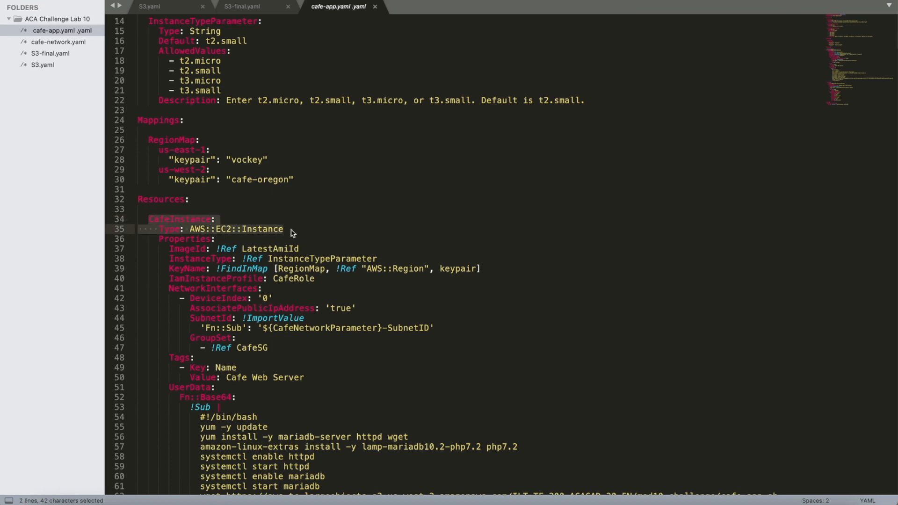
double_click(178, 250)
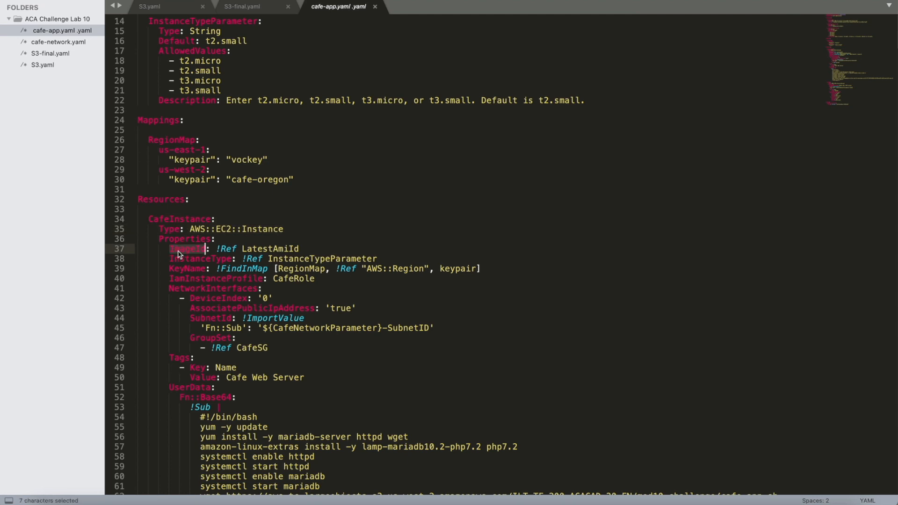
double_click(265, 251)
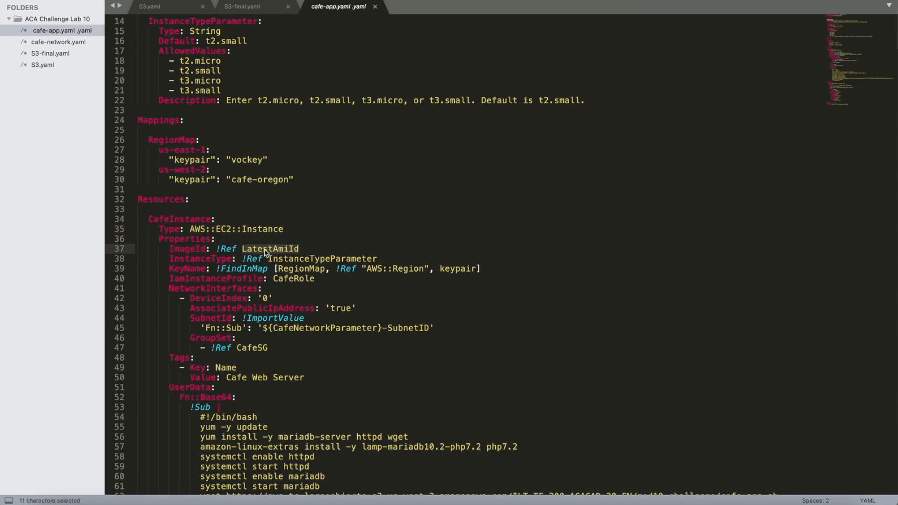
left_click_drag(216, 249, 301, 253)
Step: Examine the InstanceType, KeyName and SubnetId properties of CafeInstance and the references and functions they use
double_click(190, 263)
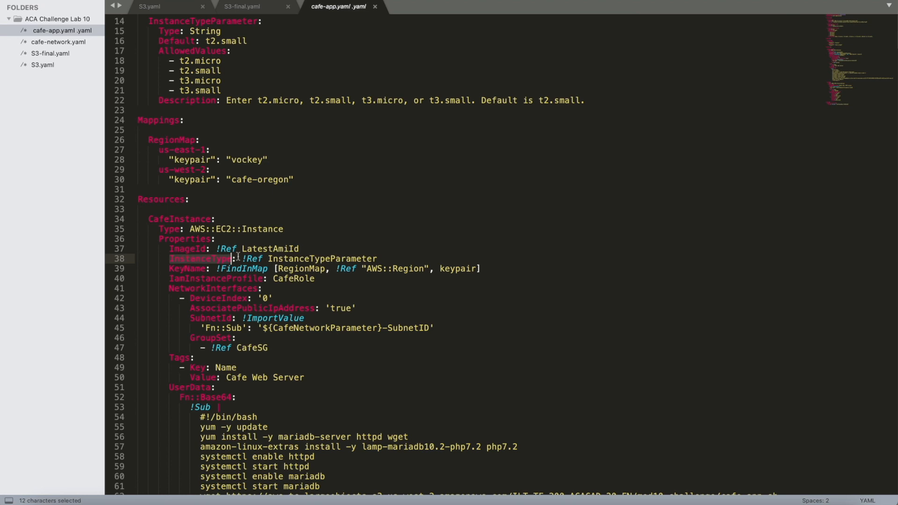
double_click(326, 260)
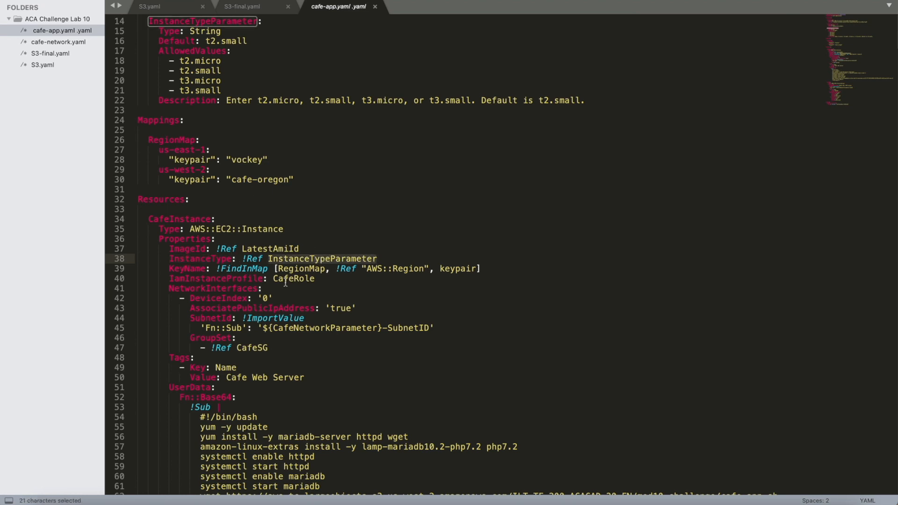
double_click(233, 268)
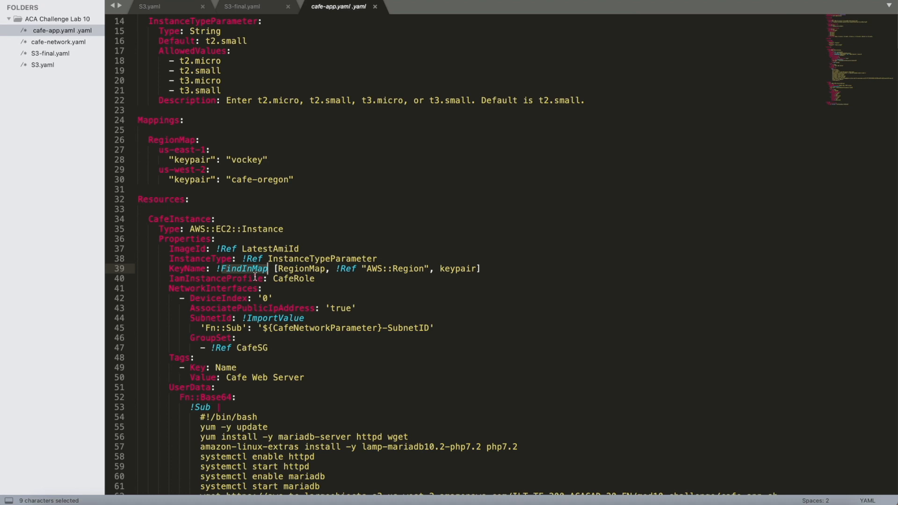
double_click(452, 270)
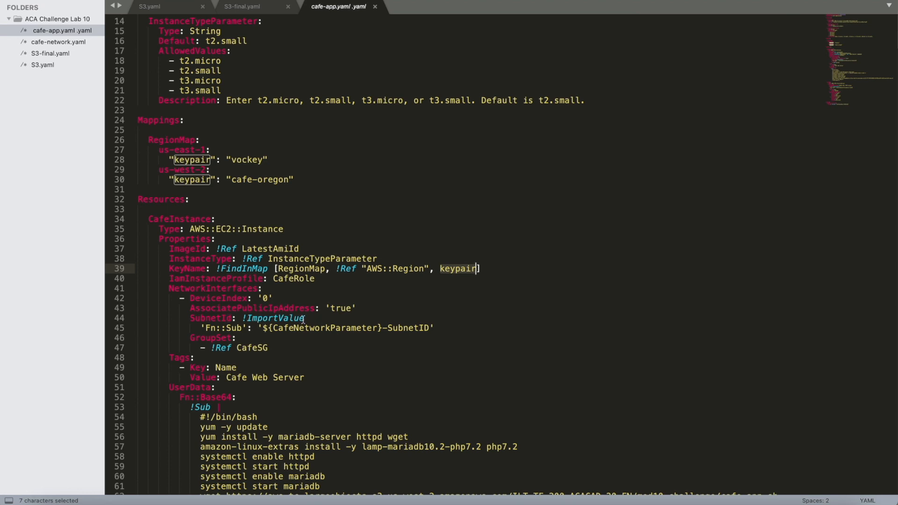
double_click(218, 318)
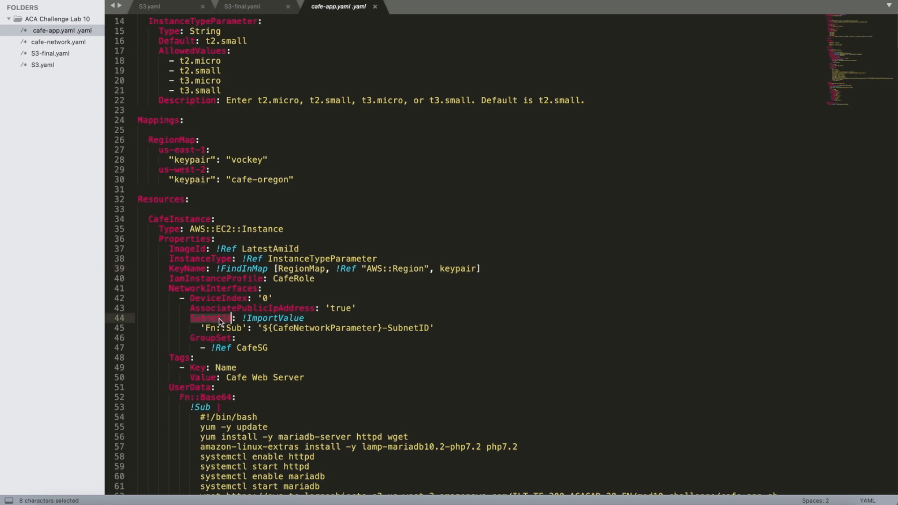
double_click(268, 319)
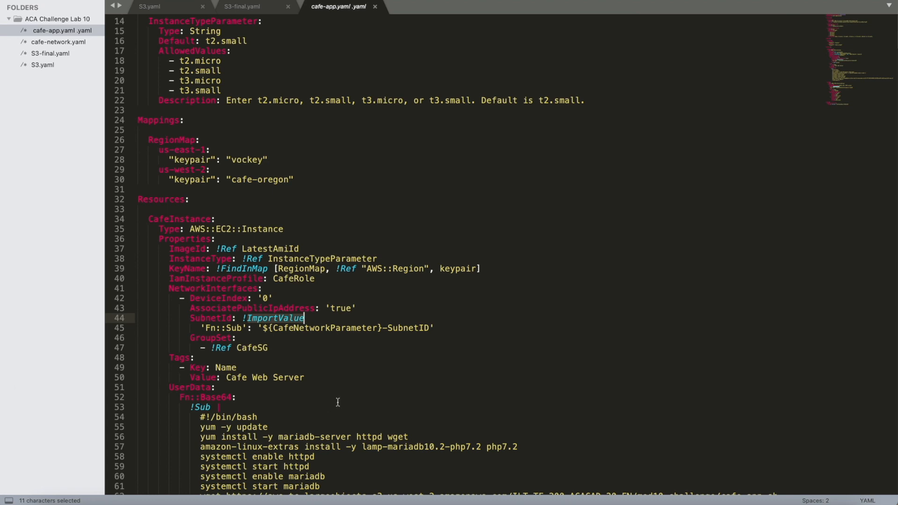
Step: Review the instance's Name tag and UserData script, the CafeSG security group and the Outputs section
left_click(323, 381)
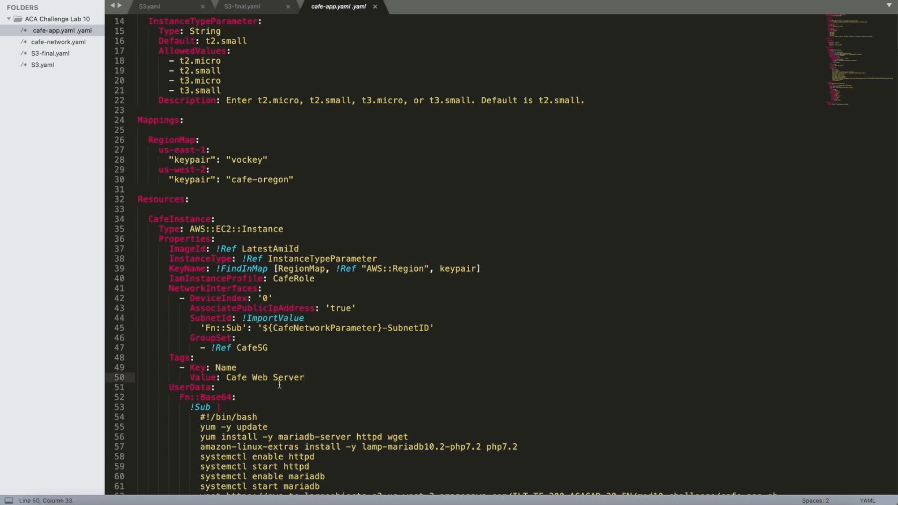
scroll(277, 382, "down", 3)
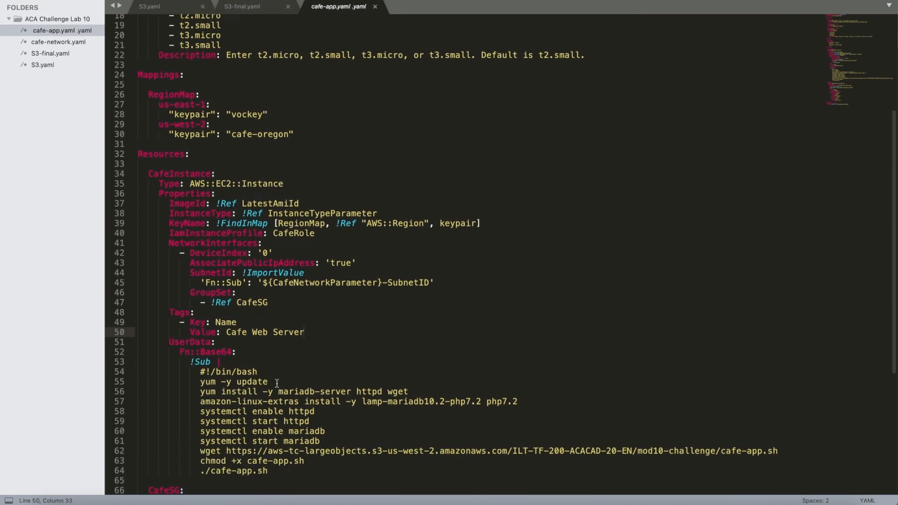
double_click(204, 317)
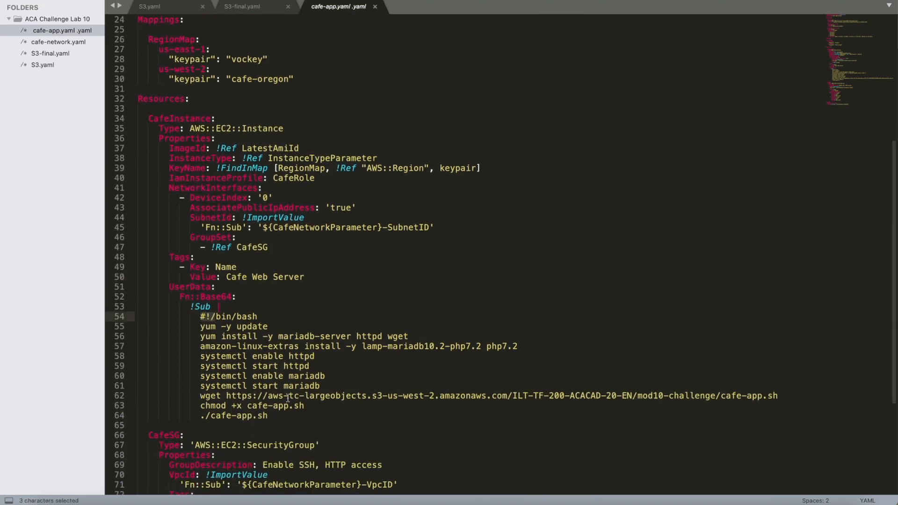
triple_click(294, 419)
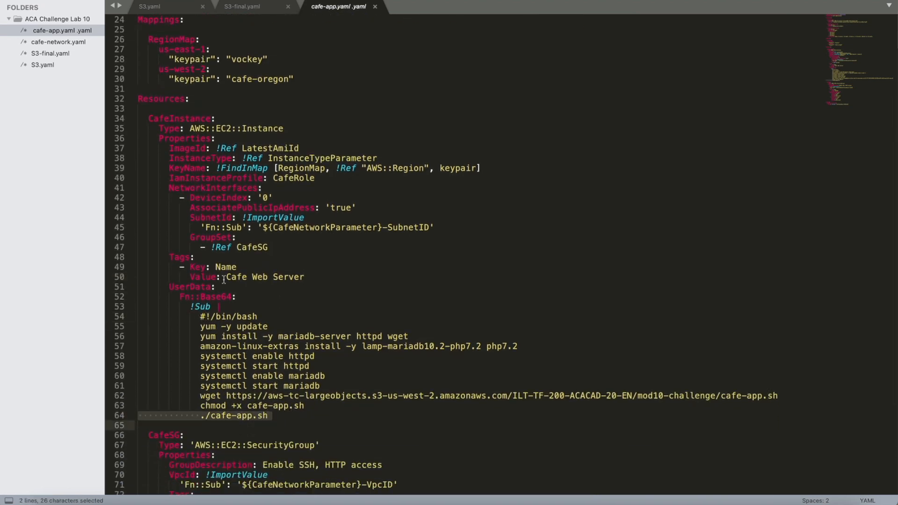
scroll(224, 280, "down", 3)
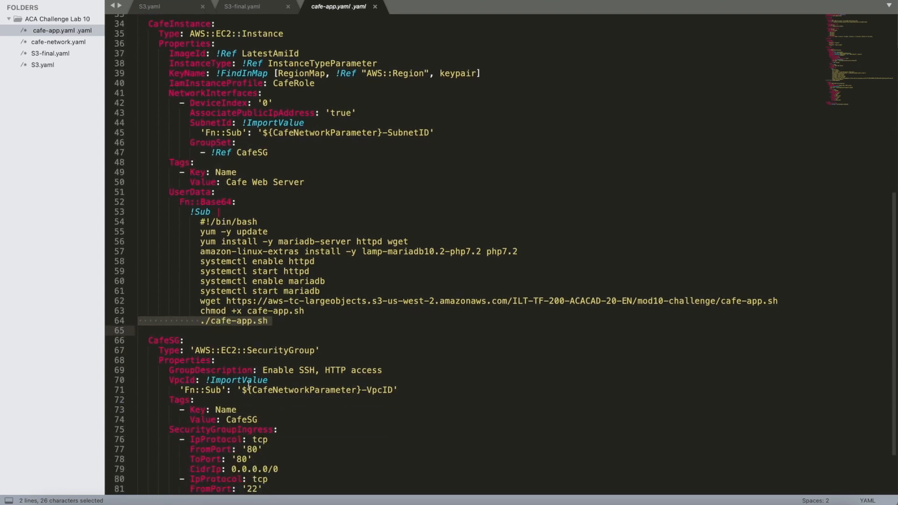
double_click(208, 341)
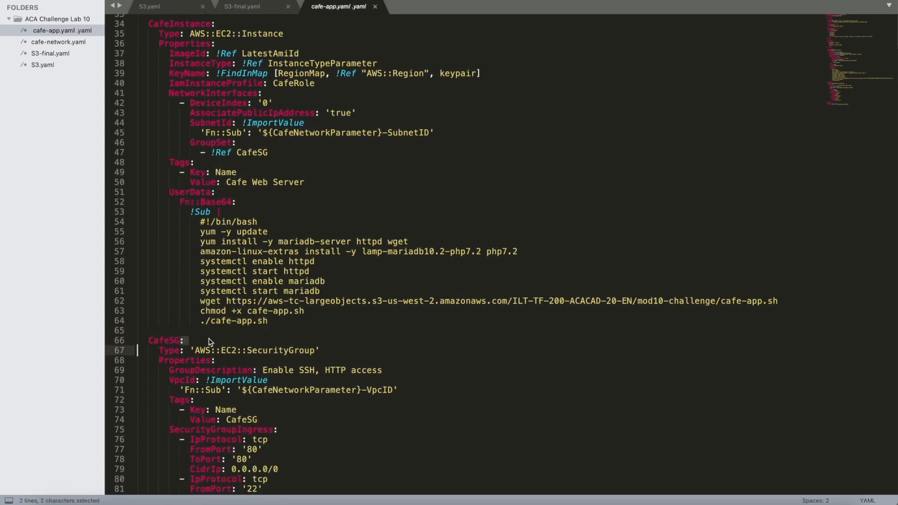
scroll(273, 370, "down", 3)
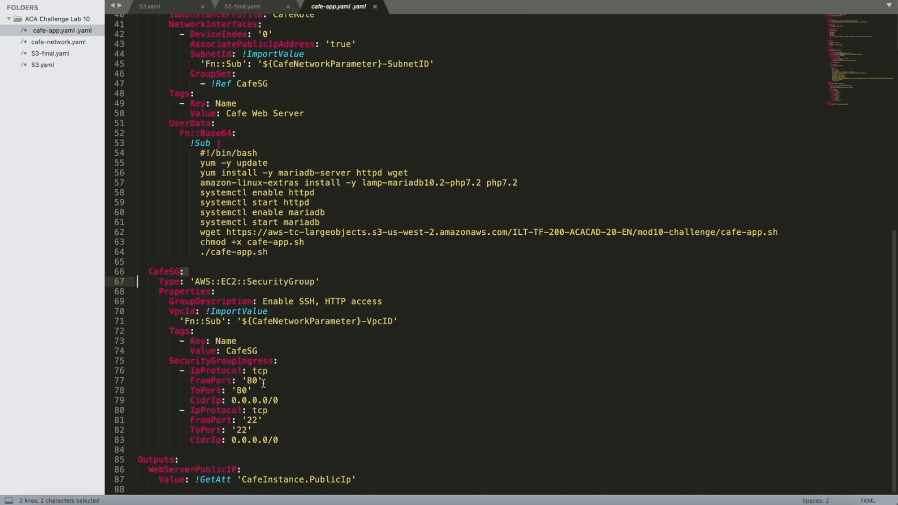
Step: Copy the entire prepared template, switch to Cloud9 in Chrome and replace the contents of template2.yaml with it
left_click(382, 480)
key("super+a")
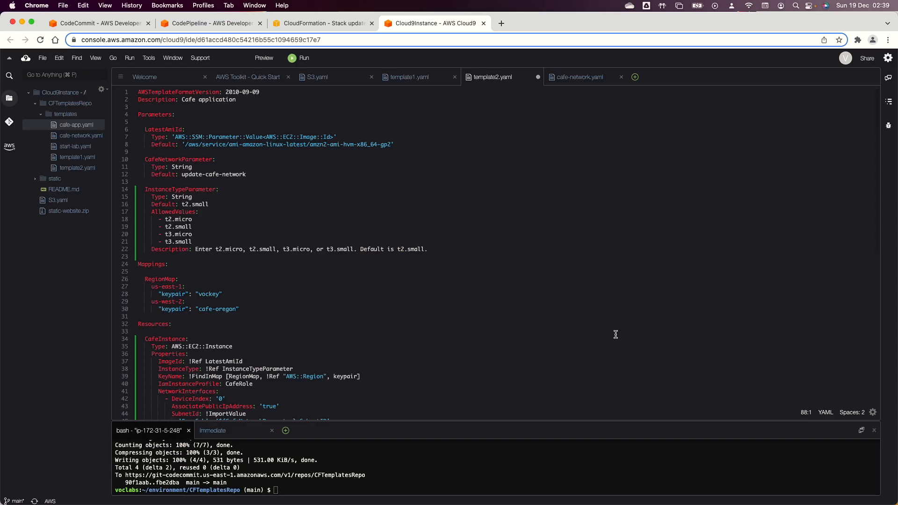
key("super+v")
scroll(615, 334, "up", 2)
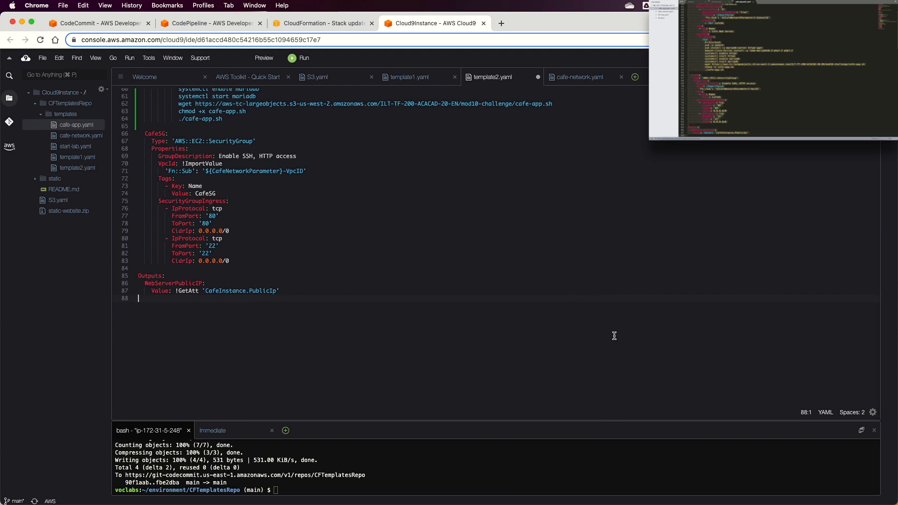
Step: Enlarge the terminal pane, open cafe-app.yaml from the templates folder and replace its whole content with the copied template
left_click_drag(561, 424, 561, 317)
double_click(71, 125)
left_click(267, 185)
key("super+a")
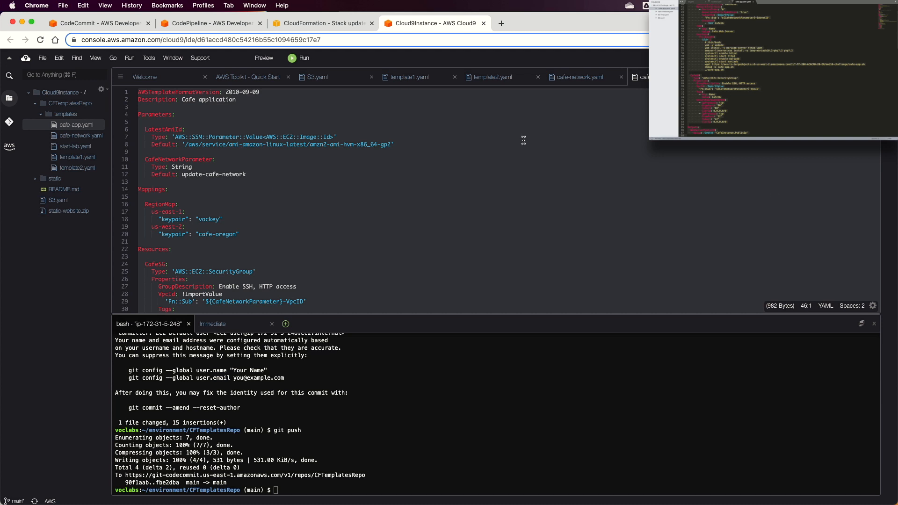
key("super+Tab")
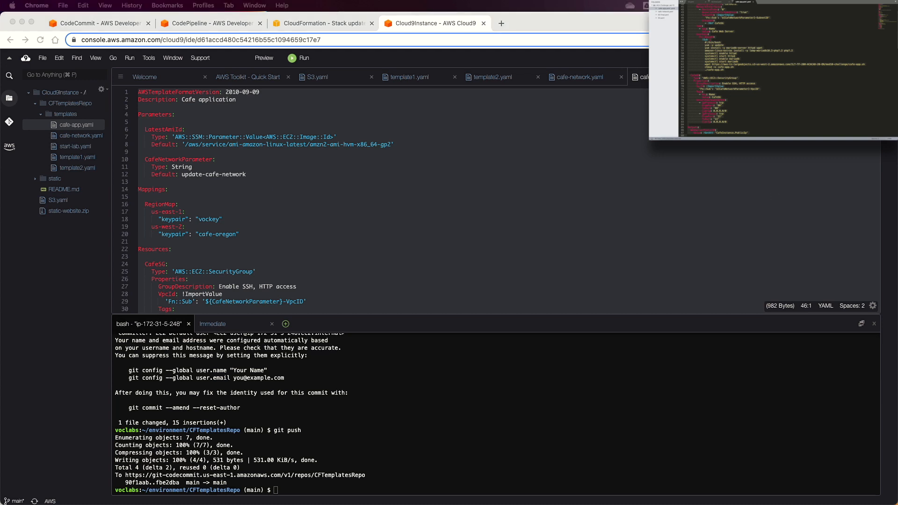
key("super+Tab")
left_click(401, 209)
key("super+a")
key("BackSpace")
key("super+v")
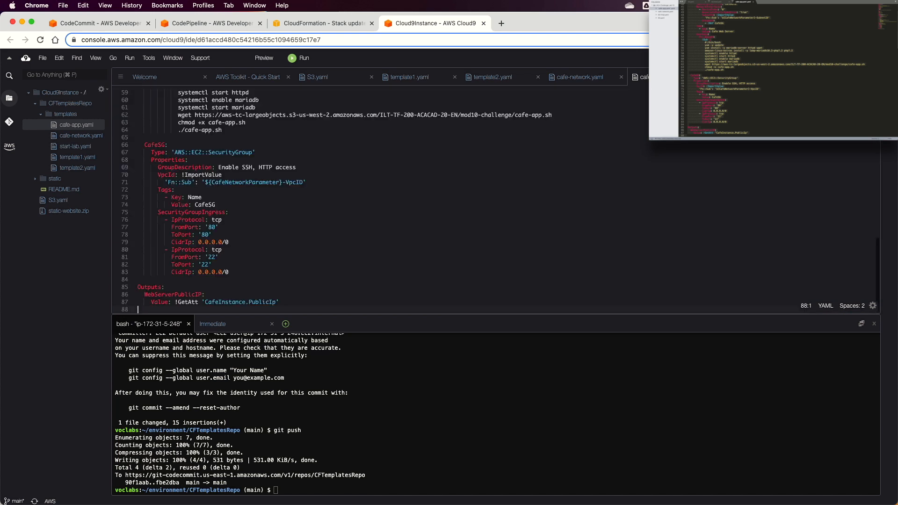
Step: Stage templates/cafe-app.yaml with git add in the terminal
left_click(339, 437)
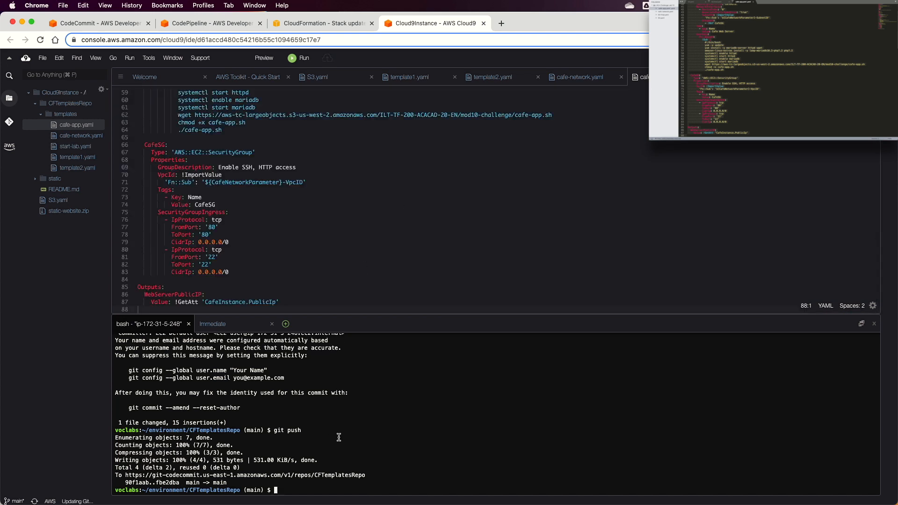
type("goi")
key("BackSpace")
key("BackSpace")
type("it add ")
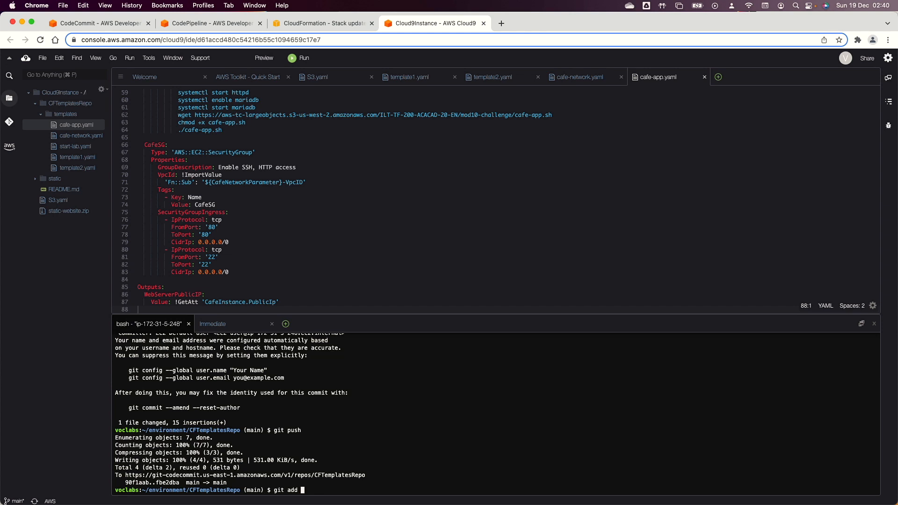
type("templ")
key("Tab")
type("ca")
type("fe-")
type("a")
key("Tab")
Step: Commit the staged template with the message "Add ec2 template" and push it to the remote repository
type("git ")
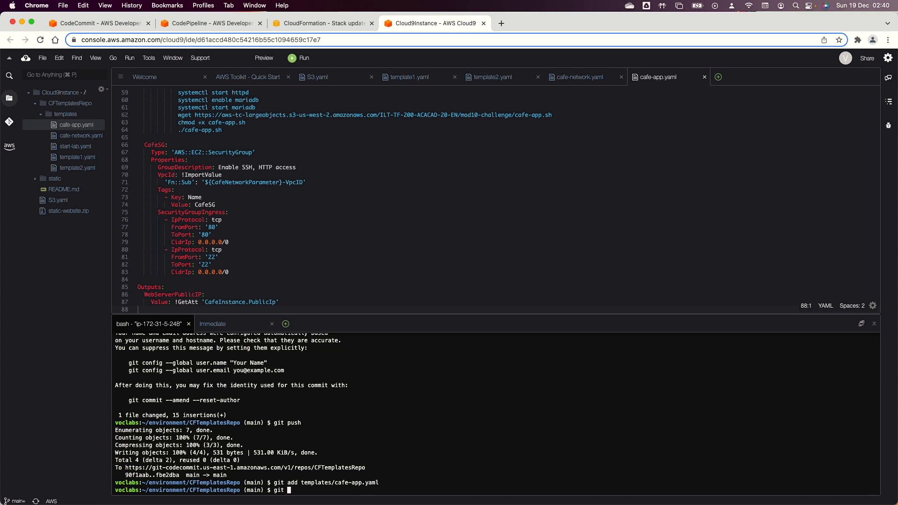
type("commit -m \"Add ec2 template")
key("BackSpace")
type("\"")
key("Return")
type("git push")
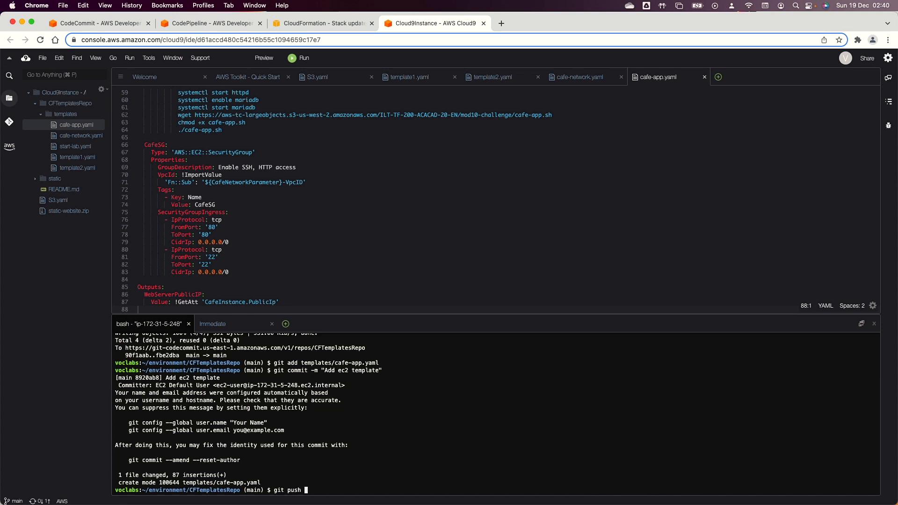
key("Return")
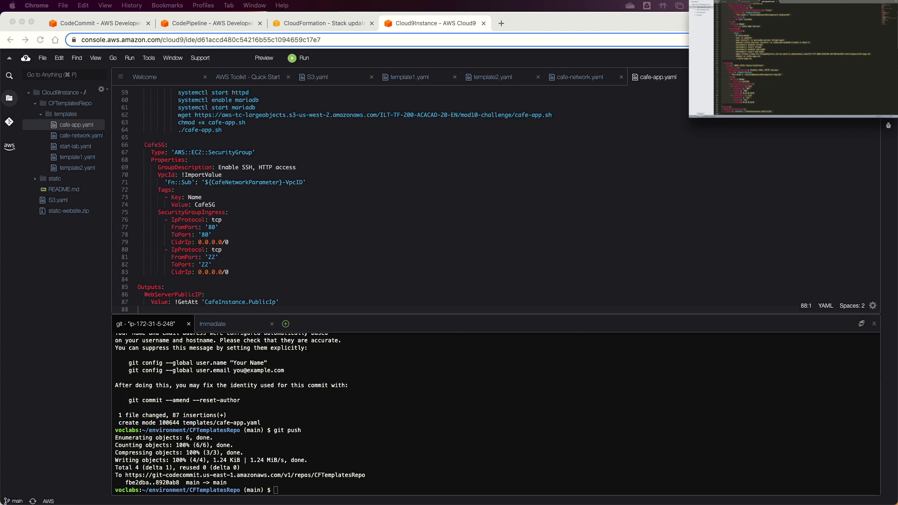
Step: Find the validation command in the lab instructions and run aws cloudformation validate-template on file:///home/ec2-user/environment/CFTemplatesRepo/templates/cafe-app.yaml
scroll(800, 95, "down", 5)
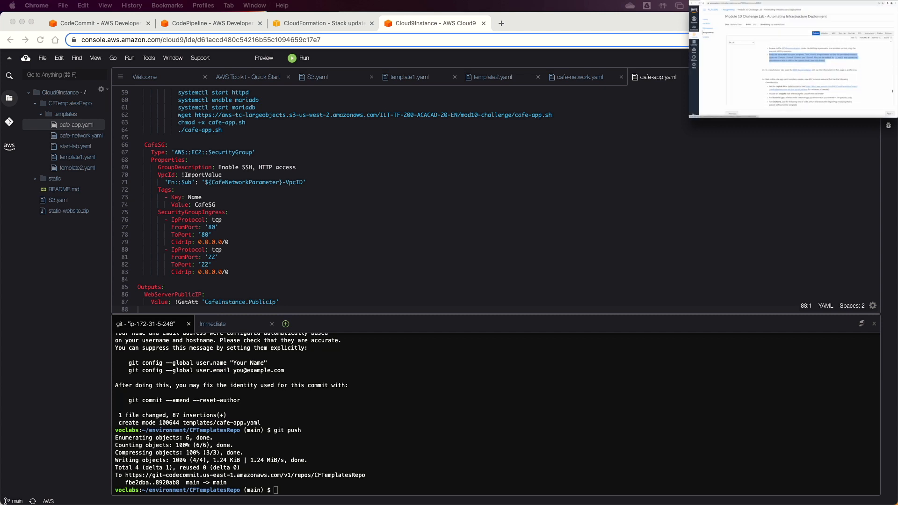
scroll(795, 81, "down", 5)
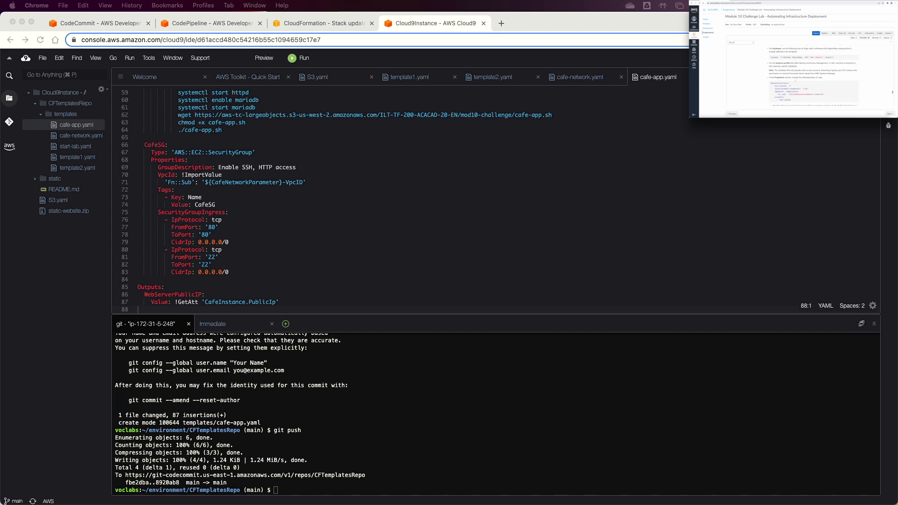
scroll(795, 75, "down", 10)
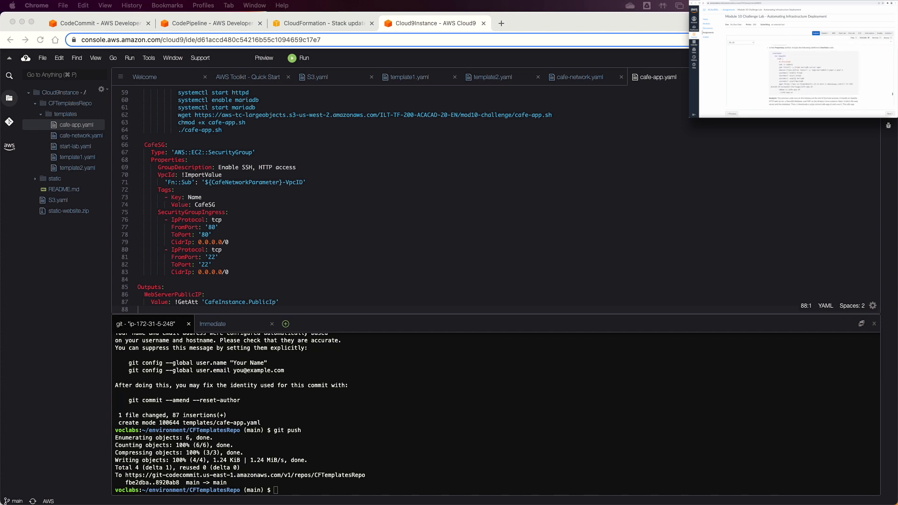
left_click(295, 442)
type("aws cloudformation validate-template --template-body file:///home/ec2-user/environment/CFTemplatesRepo/templates/cafe-app.yaml")
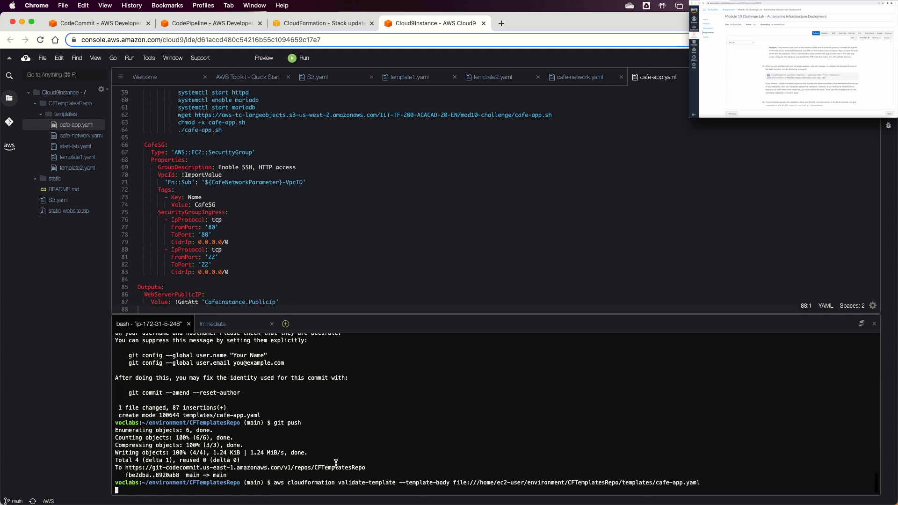
key("Return")
Step: Look over the beginning of cafe-app.yaml and bring up the CafeNetworkPipeline page in CodePipeline
left_click(317, 226)
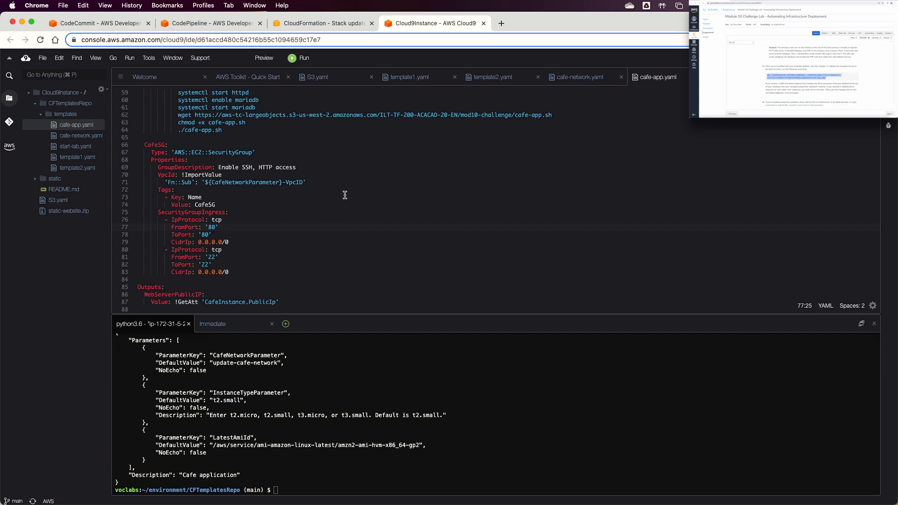
scroll(298, 205, "up", 15)
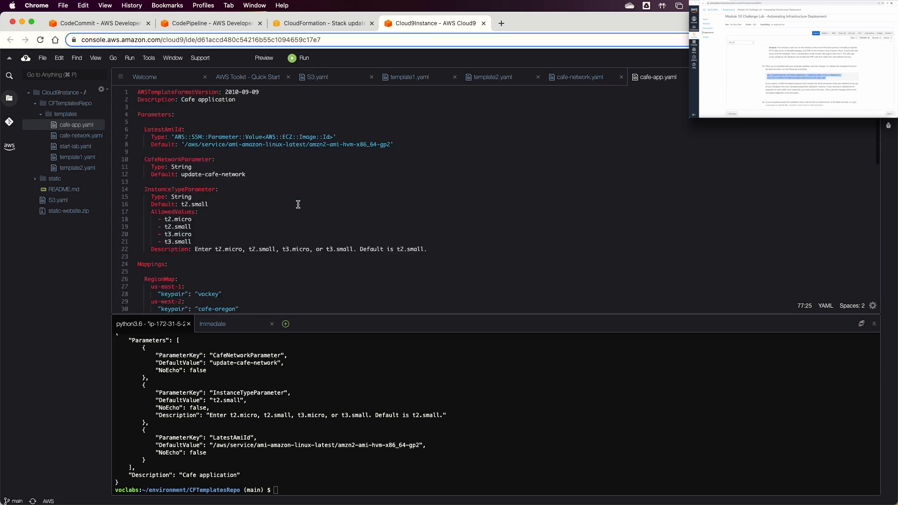
left_click(127, 30)
left_click(197, 24)
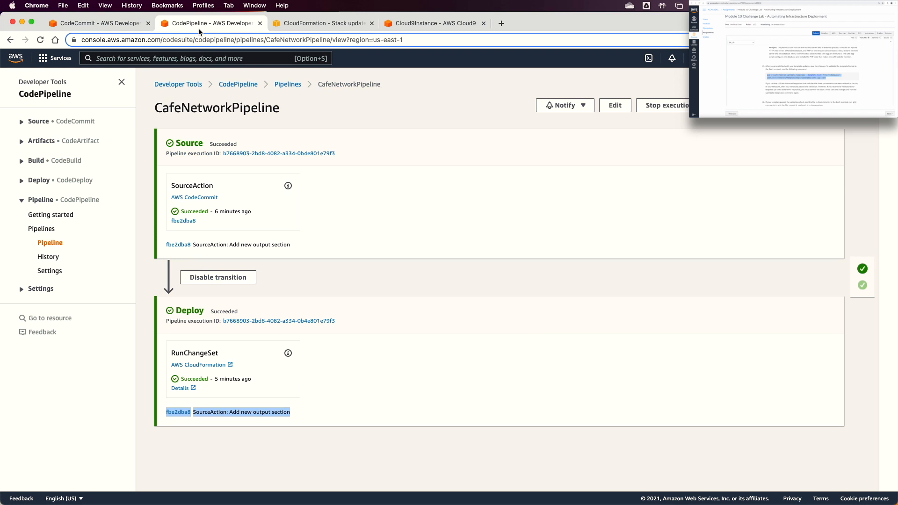
Step: Open the list of all pipelines in CodePipeline and refresh it to check the latest execution statuses
left_click(276, 83)
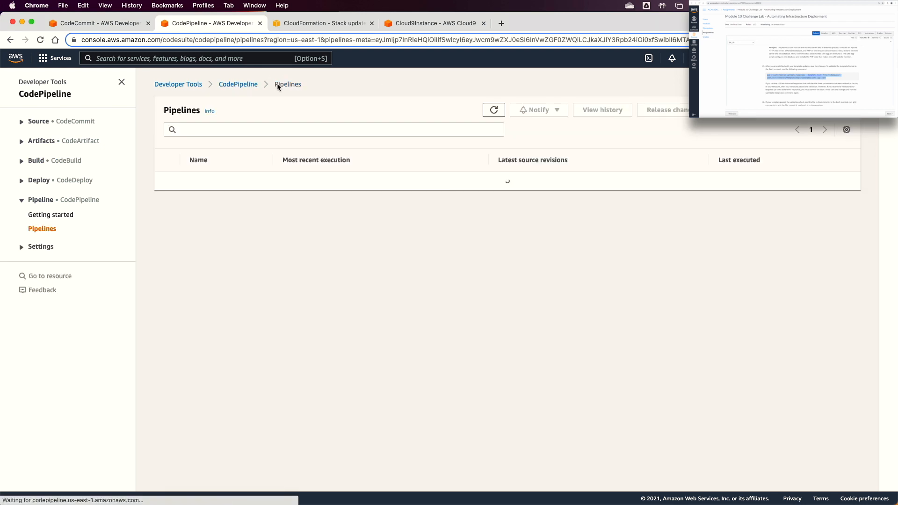
left_click(498, 112)
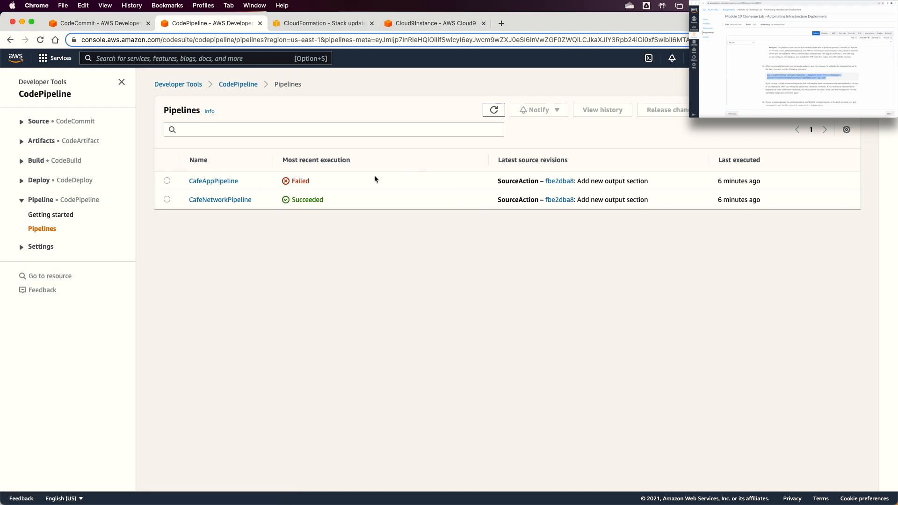
left_click(493, 111)
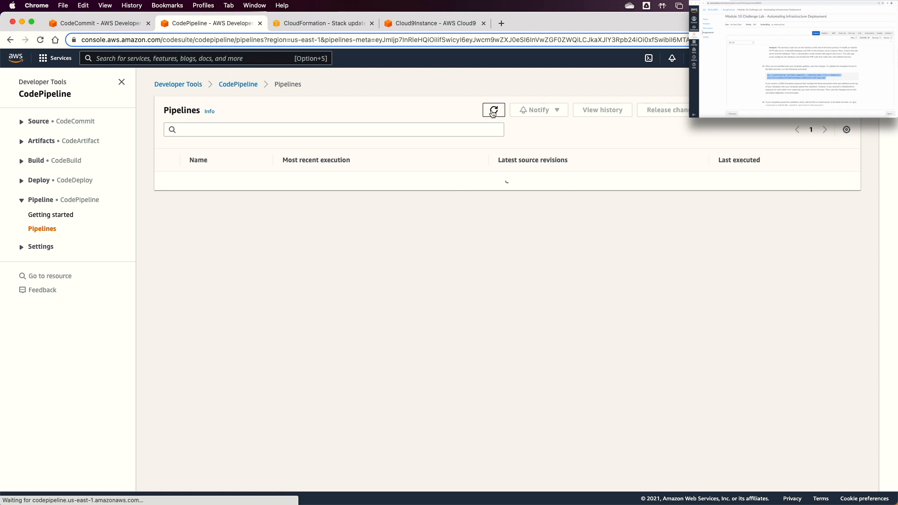
left_click(492, 112)
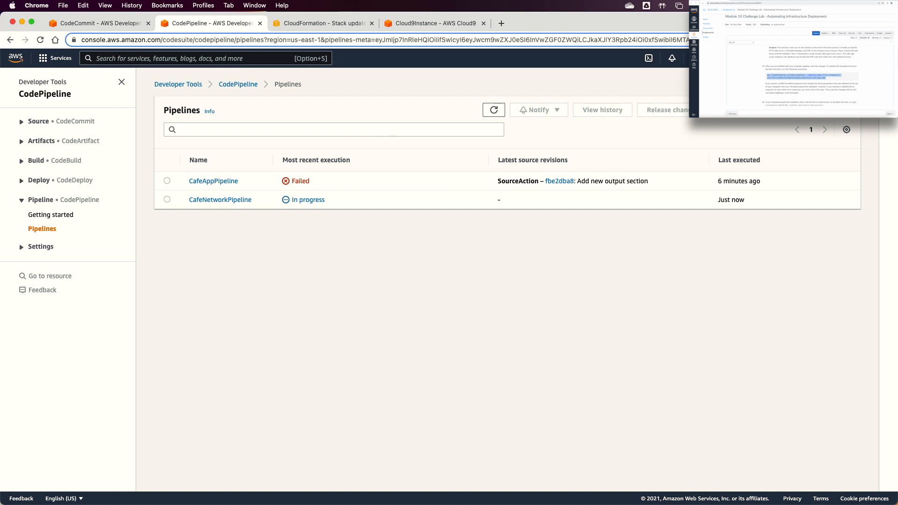
Step: Open the update-cafe-app stack in CloudFormation and refresh its events to follow the resource creation
left_click(292, 23)
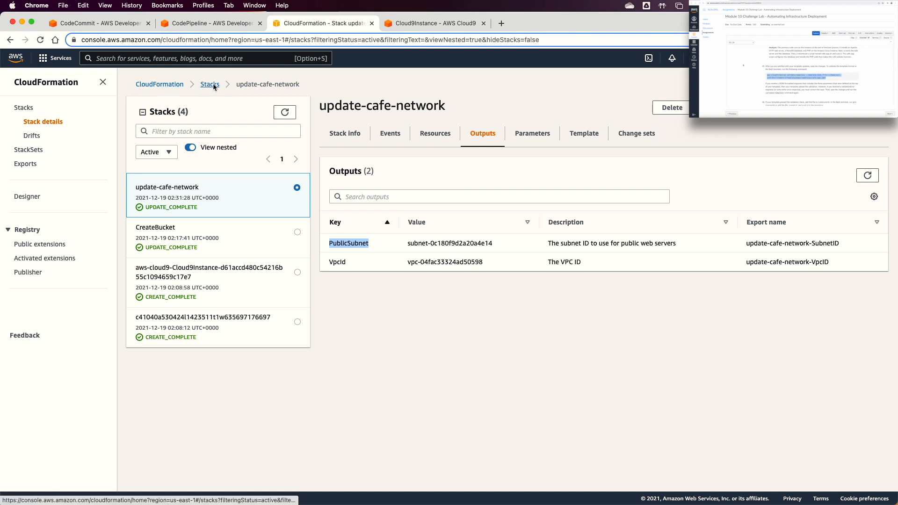
left_click(210, 84)
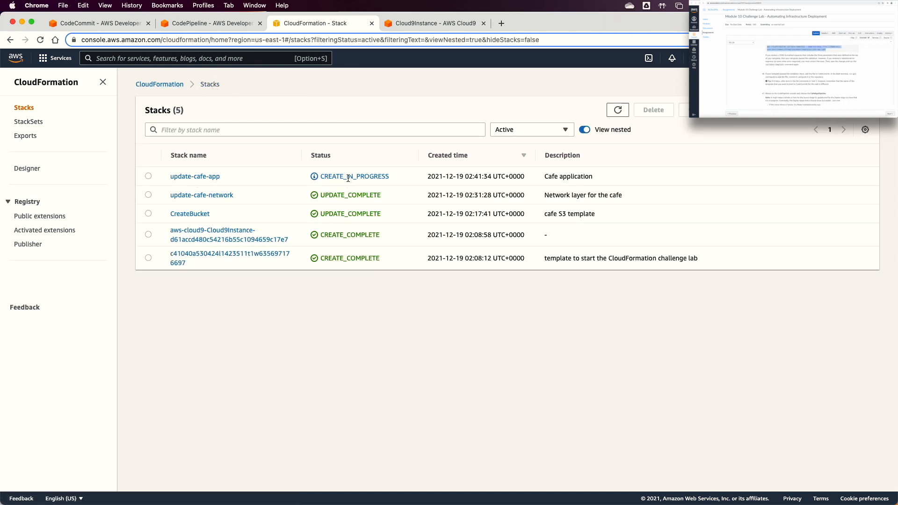
left_click(617, 110)
left_click(211, 179)
left_click(396, 139)
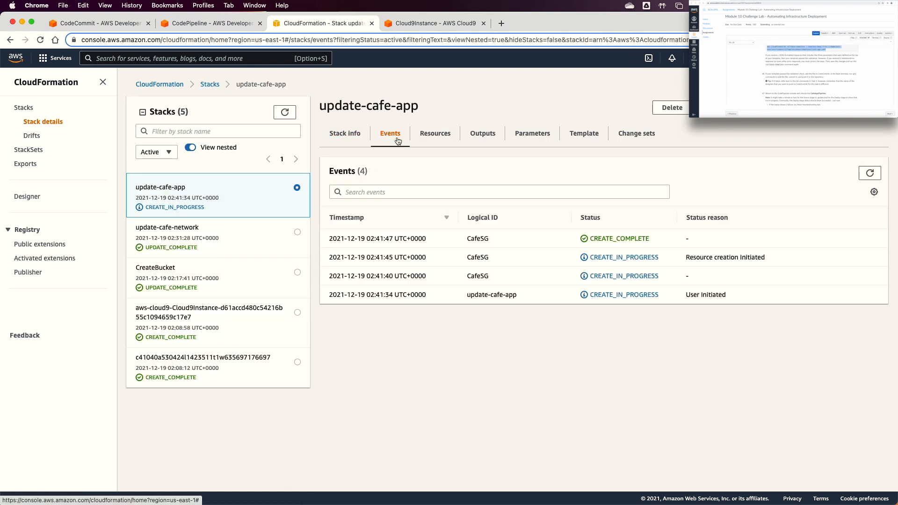
double_click(477, 240)
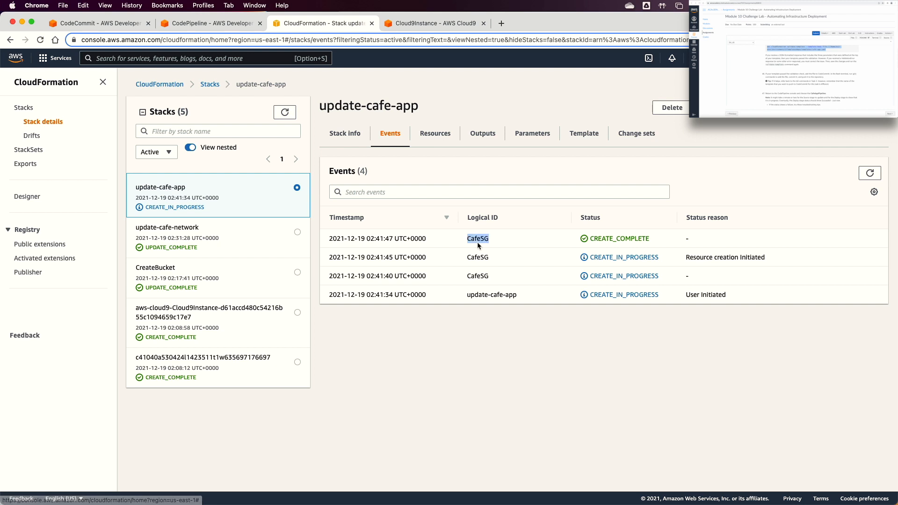
left_click(870, 173)
left_click(869, 179)
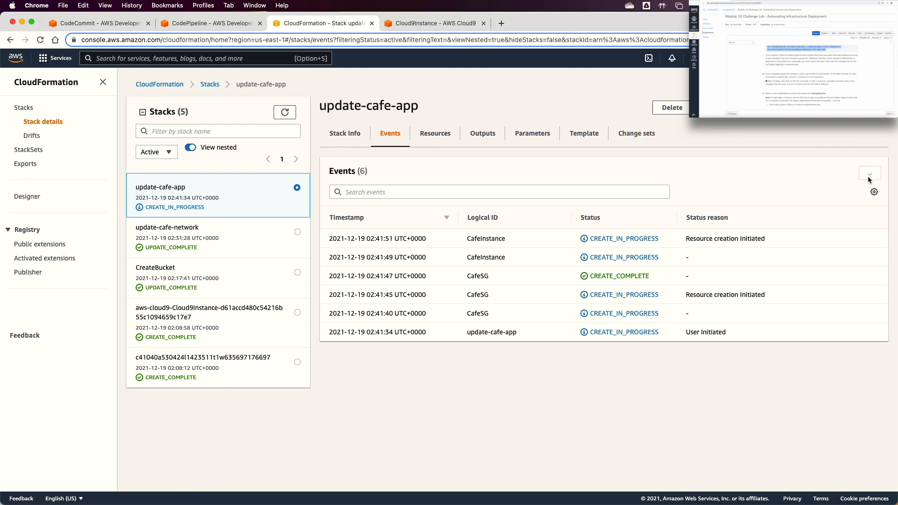
Step: Check the outputs of the update-cafe-app stack and refresh them
left_click(481, 134)
left_click(875, 176)
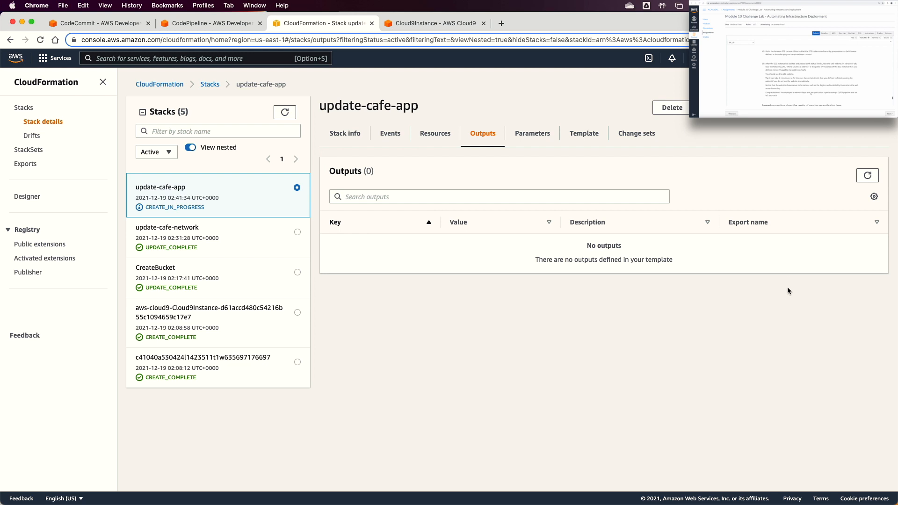
left_click(867, 175)
Step: Open the EC2 Instances page in a new browser tab, dismiss its welcome message, and close the services list on the CloudFormation page
left_click(120, 27)
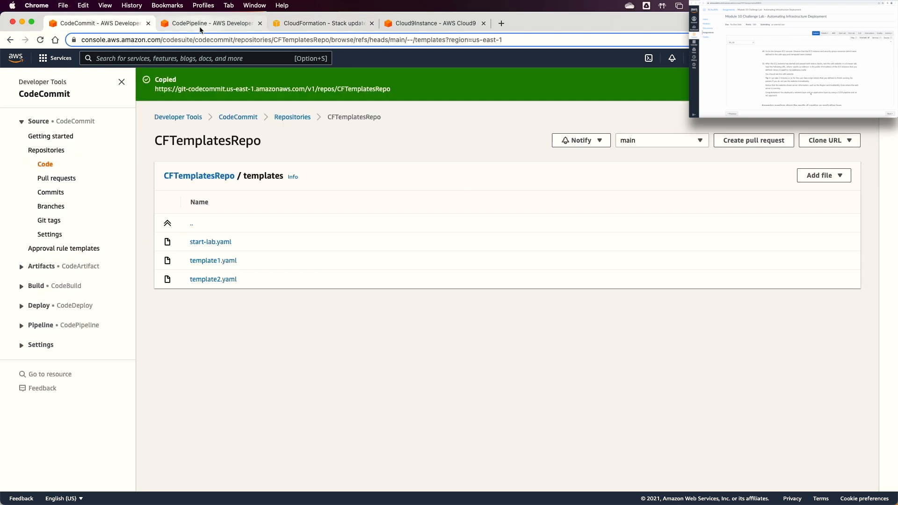
left_click(333, 25)
left_click(47, 59)
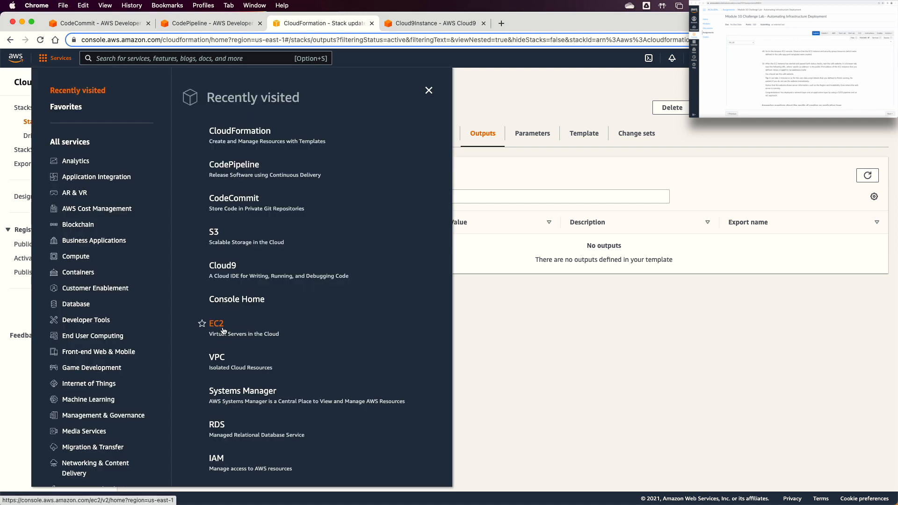
right_click(223, 330)
left_click(247, 331)
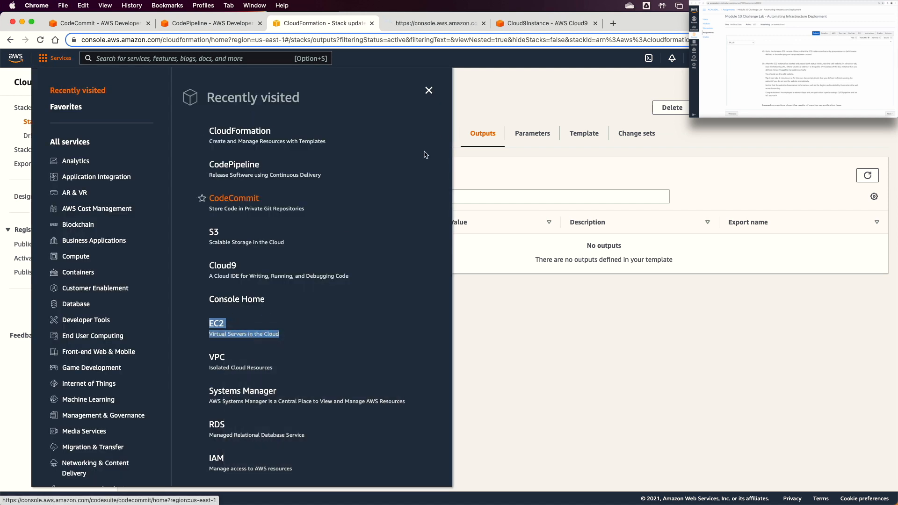
left_click(421, 23)
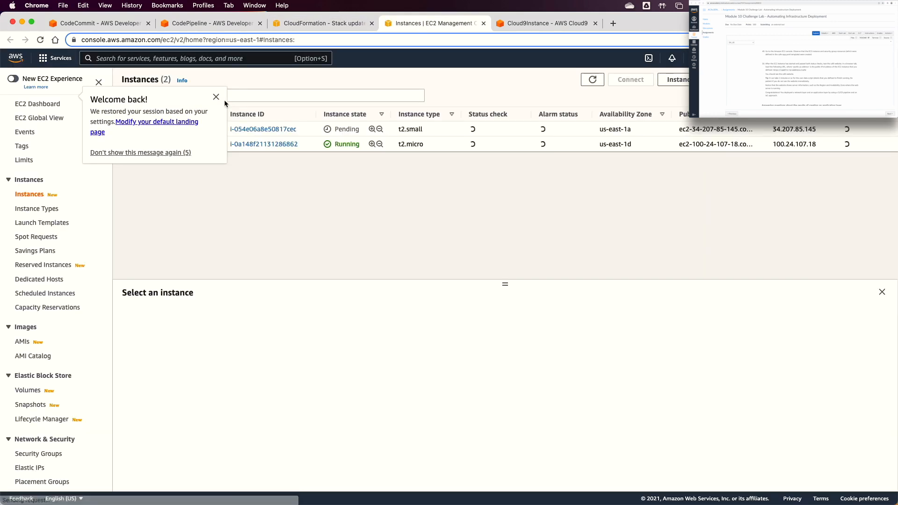
left_click(216, 97)
left_click(315, 22)
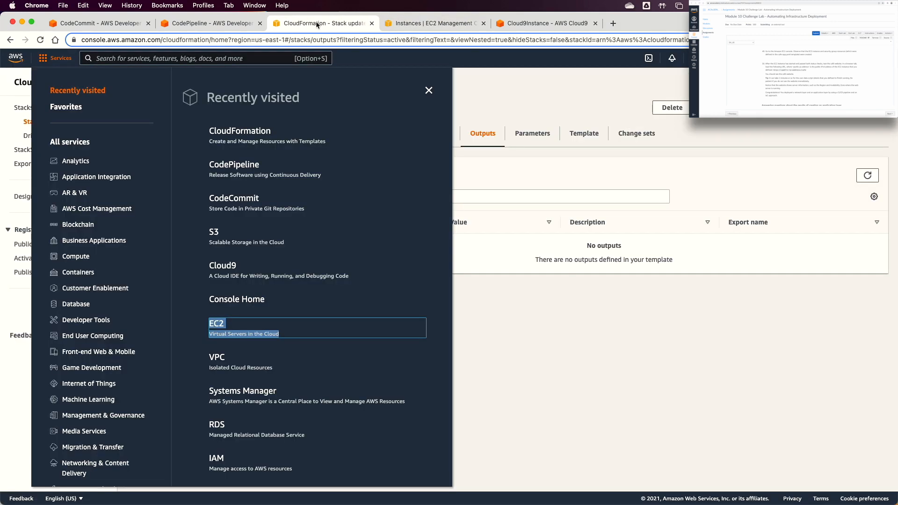
left_click(506, 105)
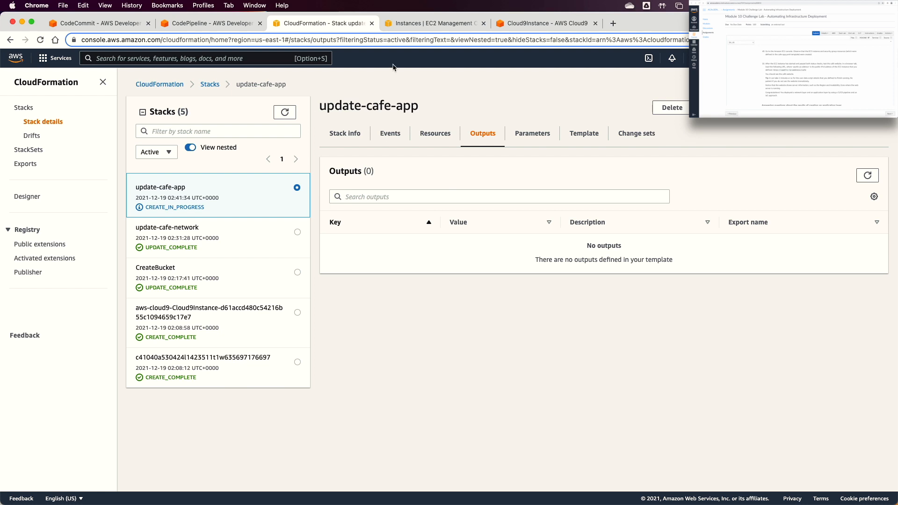
Step: Refresh the pipelines list and open CafeAppPipeline to check which commit its Deploy stage is running
left_click(193, 25)
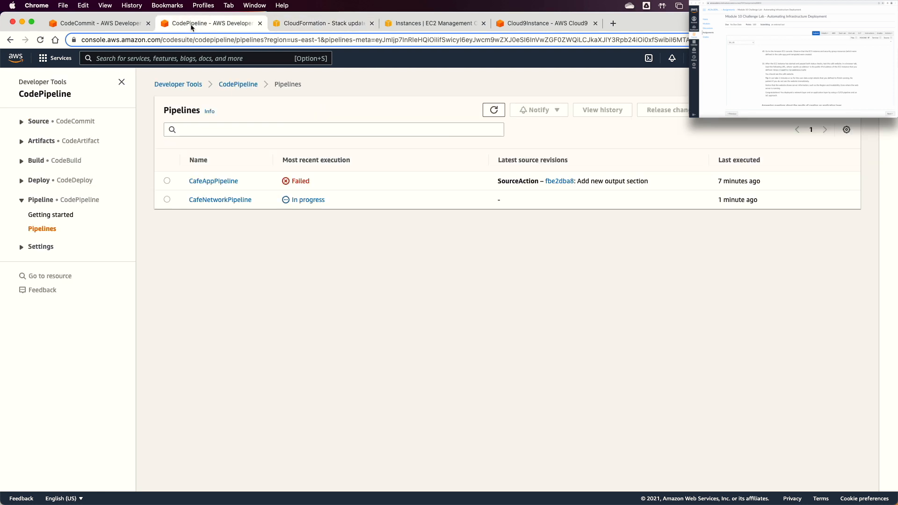
left_click(494, 110)
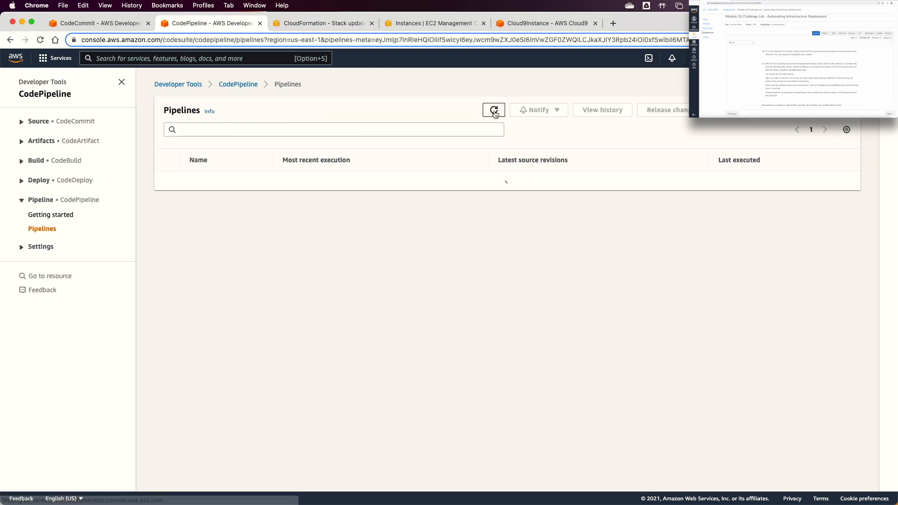
left_click(237, 182)
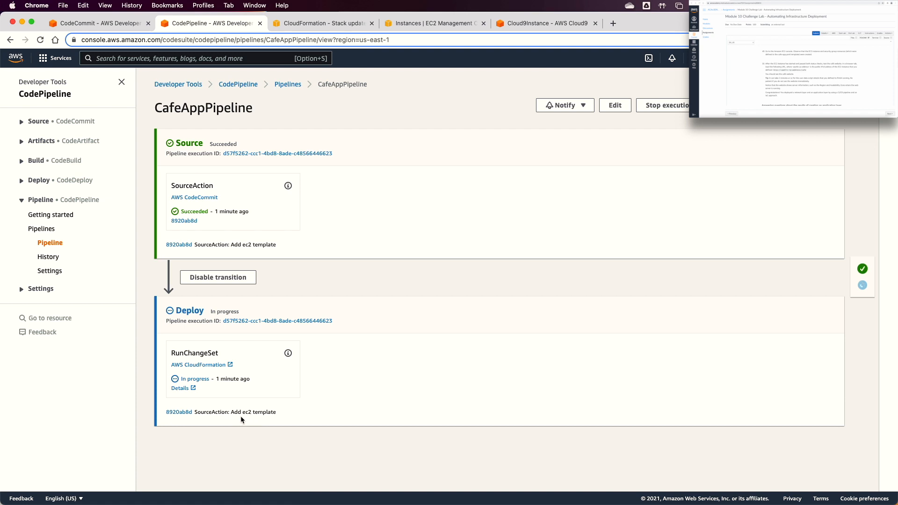
left_click_drag(231, 413, 290, 415)
Step: Check the state of the Cafe Web Server in the EC2 instances list and refresh the list
left_click(519, 24)
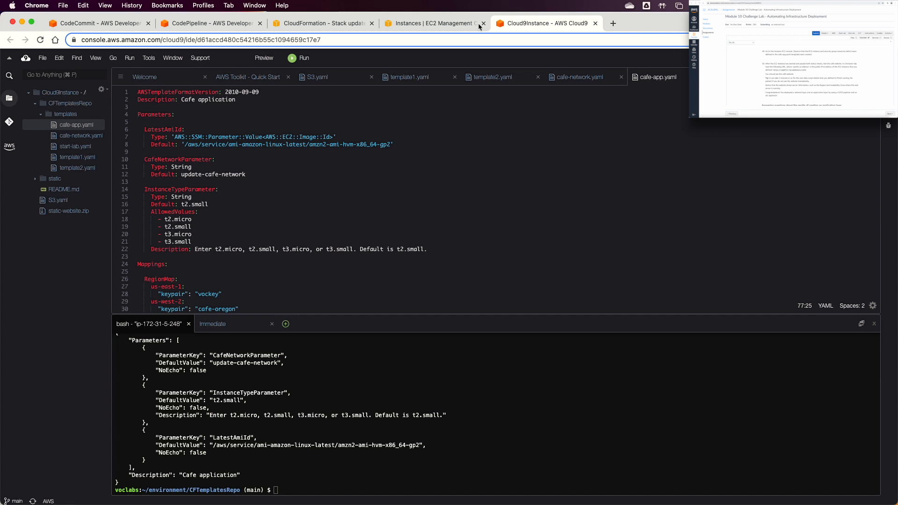
left_click(480, 27)
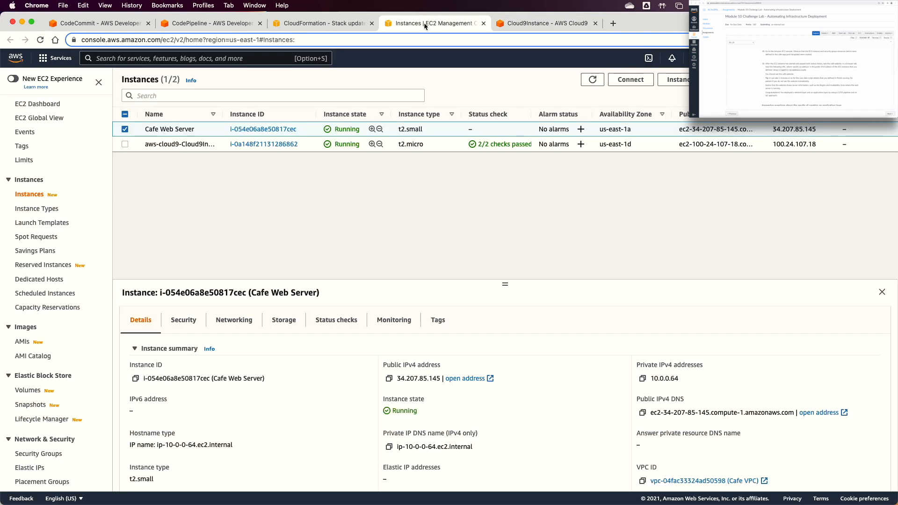
left_click(586, 84)
Step: Refresh the update-cafe-app stack outputs and copy the WebServerPublicIP value
left_click(312, 24)
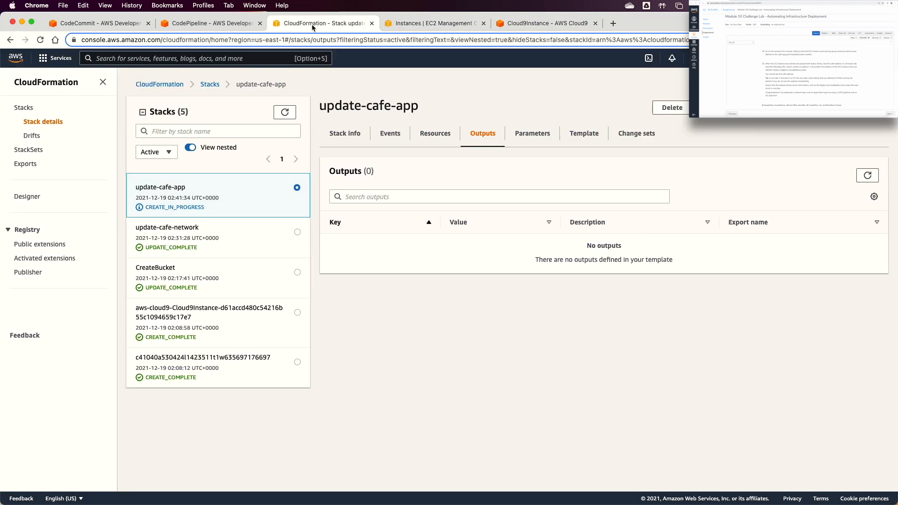
left_click(867, 175)
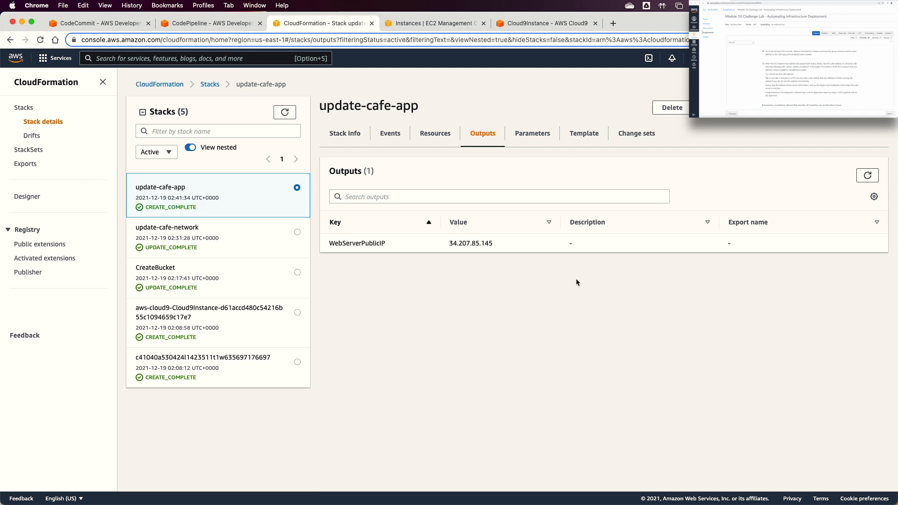
left_click_drag(444, 245, 507, 239)
key("super+c")
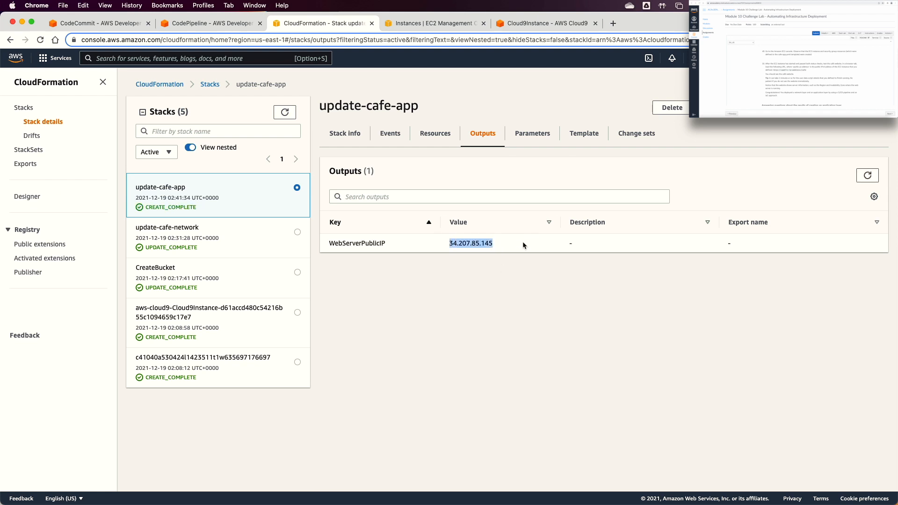
Step: Load the café website in a new browser tab at 34.207.85.145/cafe and reload the page
left_click(613, 23)
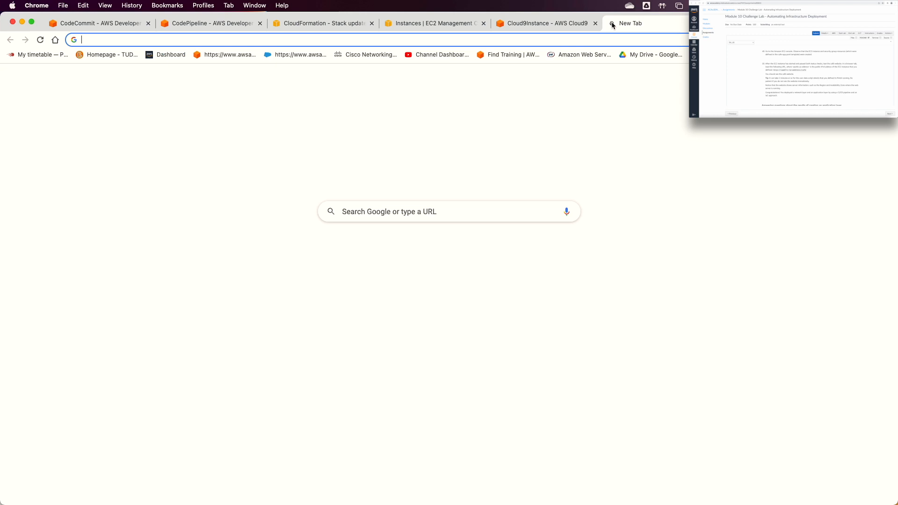
key("super+v")
type("/cafe")
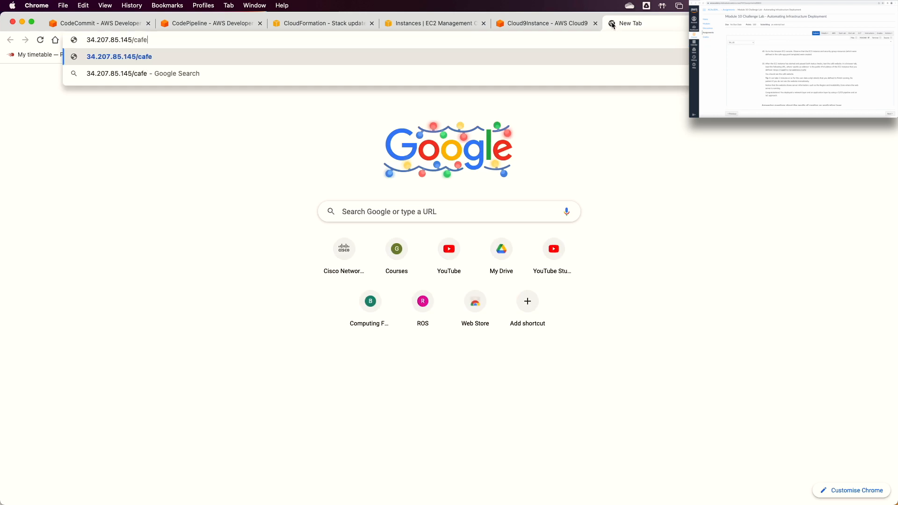
key("Return")
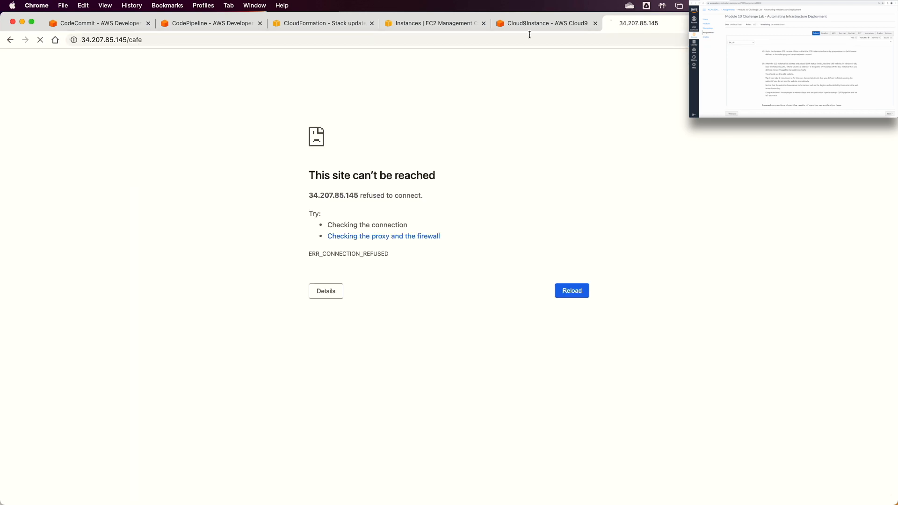
left_click(41, 40)
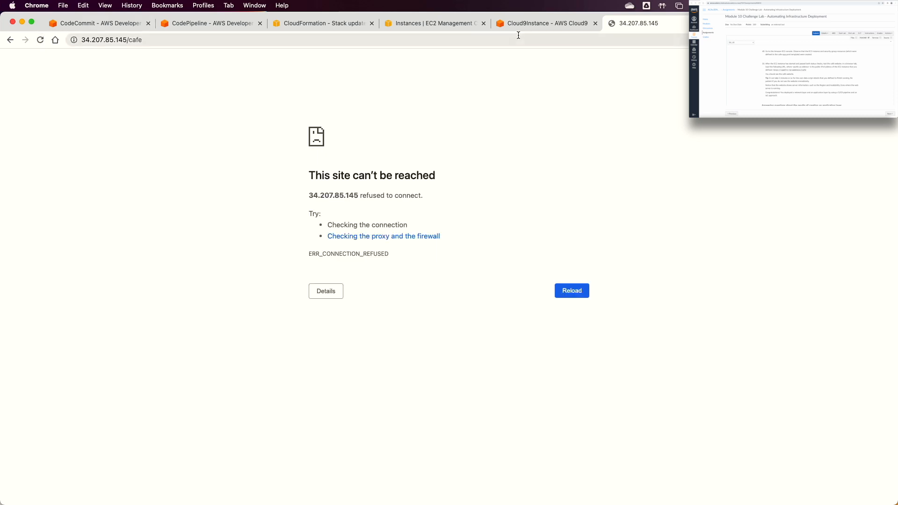
Step: Review the UserData script in cafe-app.yaml in Cloud9, from the package updates to the cafe-app.sh download and execution
left_click(519, 30)
scroll(390, 173, "down", 10)
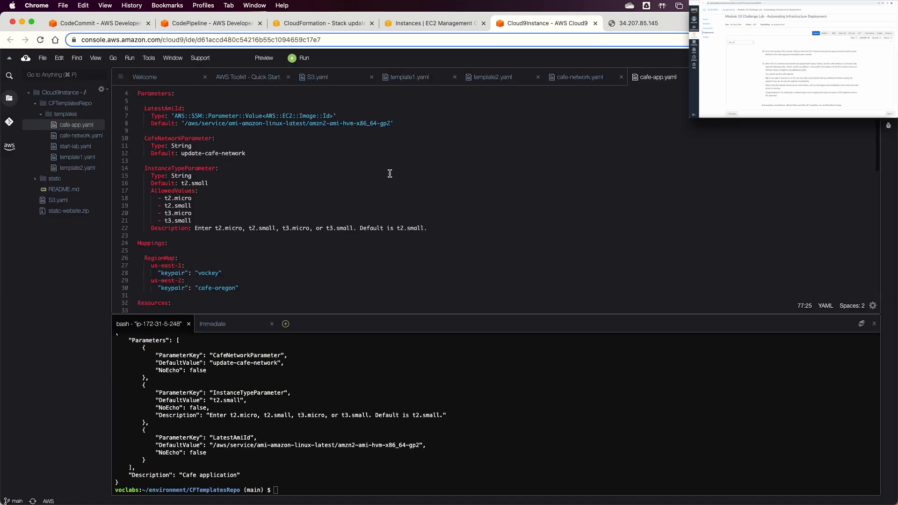
scroll(390, 173, "up", 1)
double_click(184, 167)
double_click(218, 204)
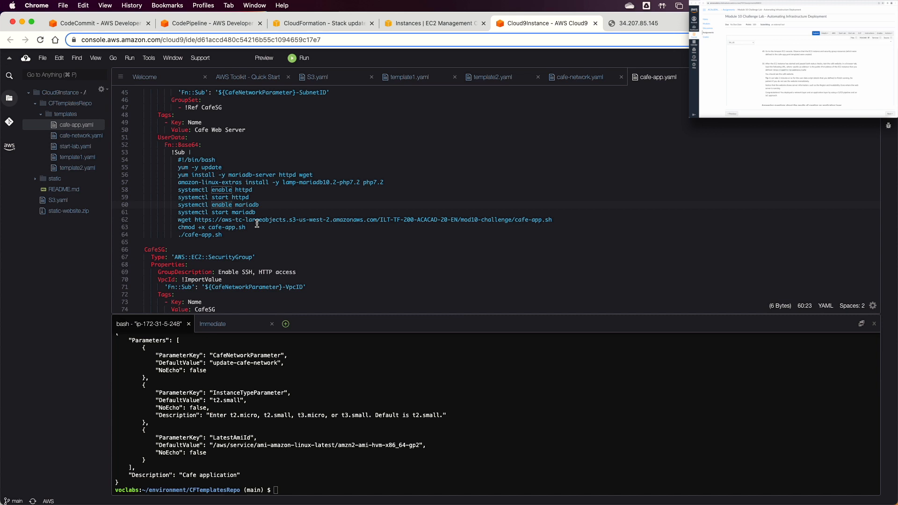
double_click(242, 227)
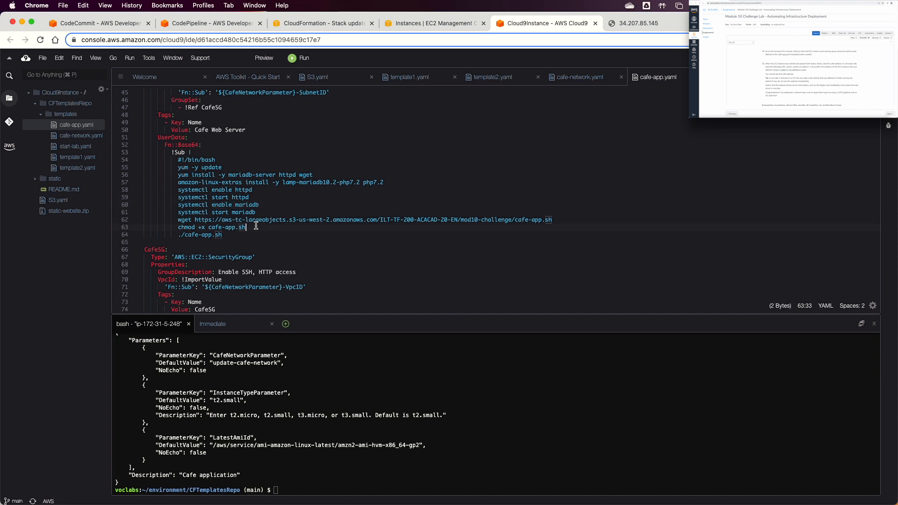
left_click(220, 234)
double_click(221, 234)
Step: Reload the café page and refresh the EC2 instances list to check the Cafe Web Server's status checks
left_click(614, 26)
left_click(41, 41)
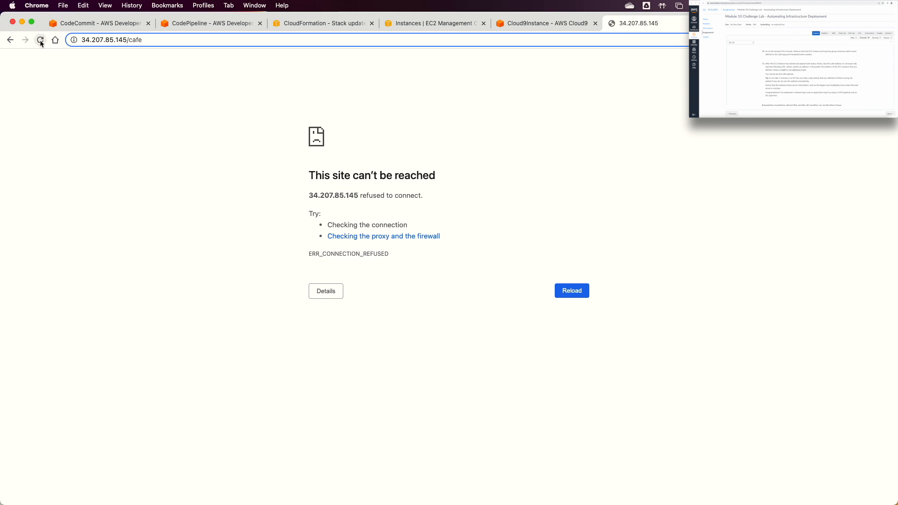
left_click(421, 23)
left_click(592, 79)
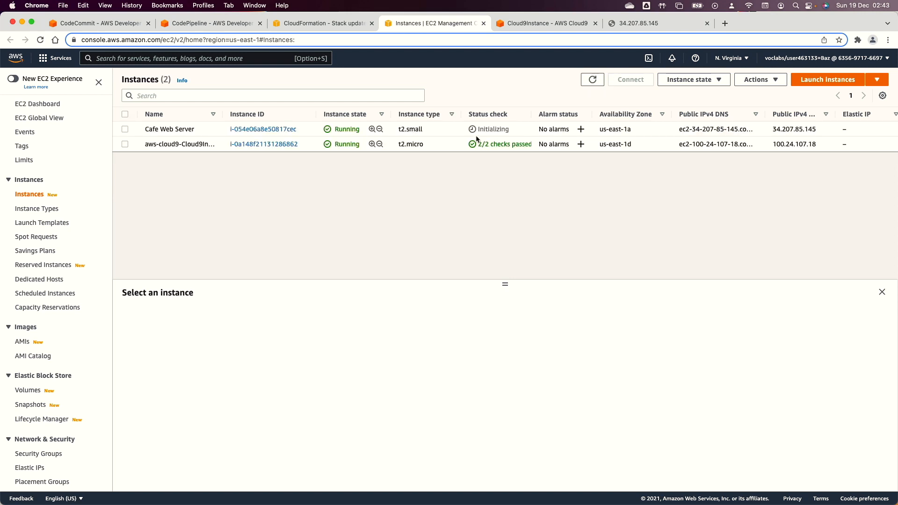
Step: Return to the café page and read the lab instructions on testing the website and the application layer questions
left_click(653, 28)
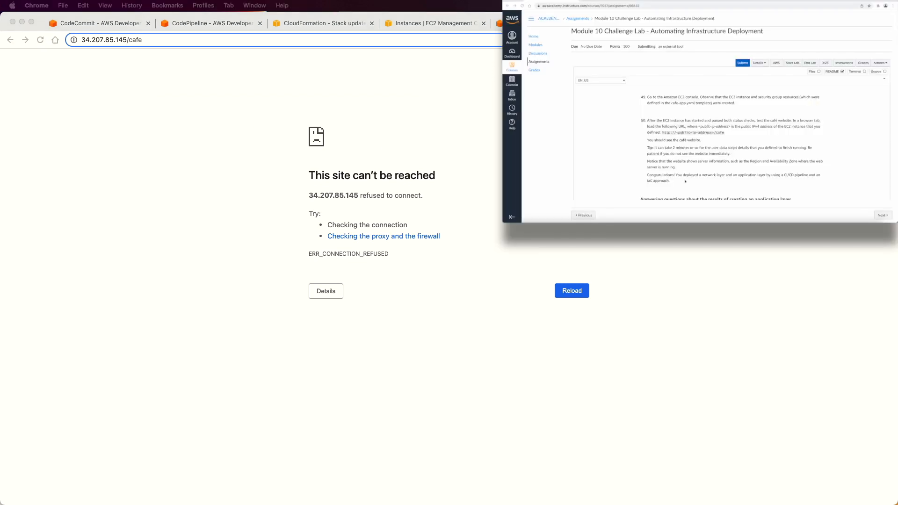
scroll(685, 181, "down", 5)
scroll(684, 181, "up", 2)
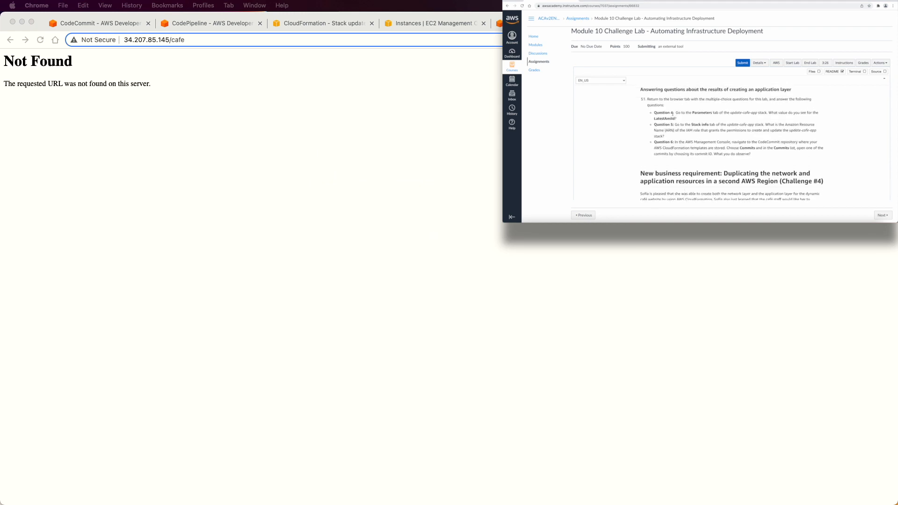
Step: Reload the café website and read the Task 7 lab instructions on duplicating the café network and website to another AWS Region
left_click(294, 347)
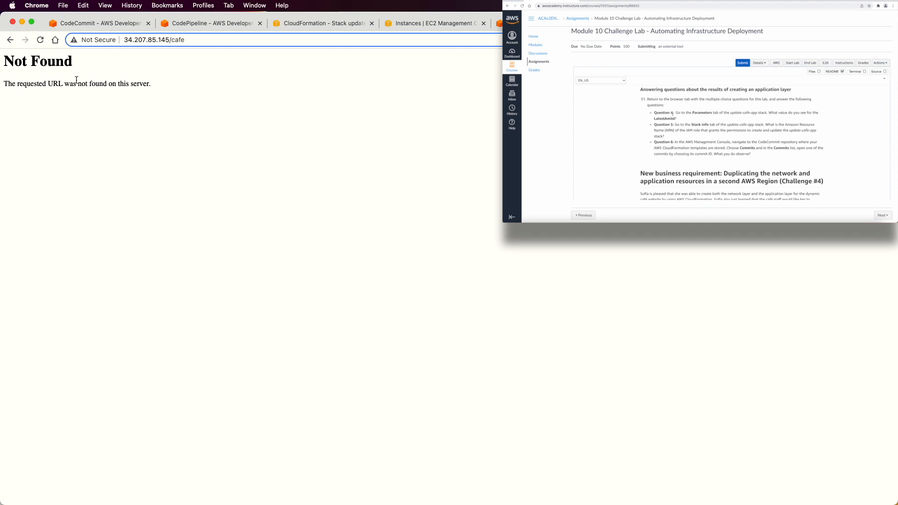
left_click(40, 40)
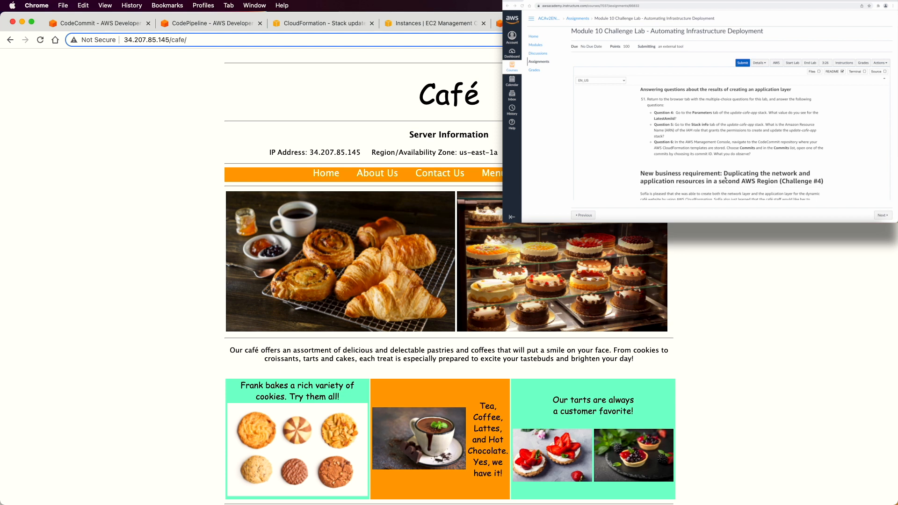
scroll(725, 179, "down", 10)
left_click(725, 179)
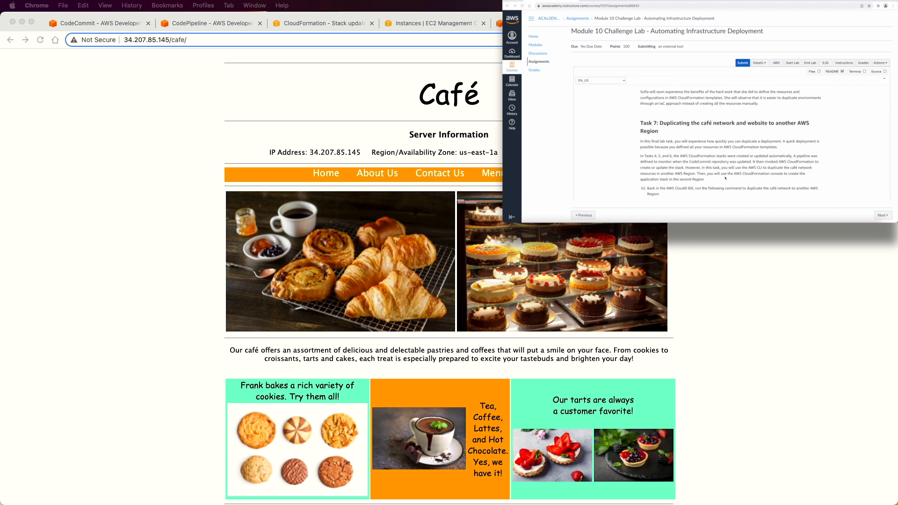
triple_click(652, 126)
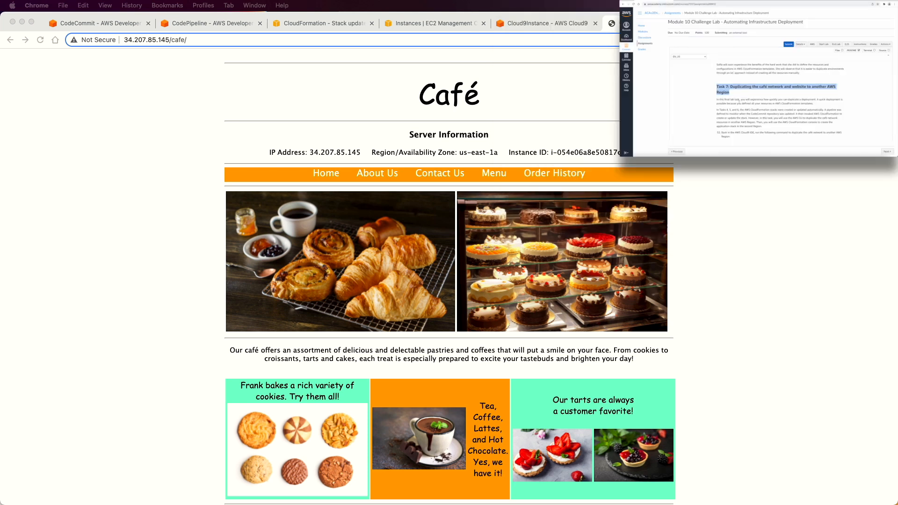
scroll(795, 113, "down", 2)
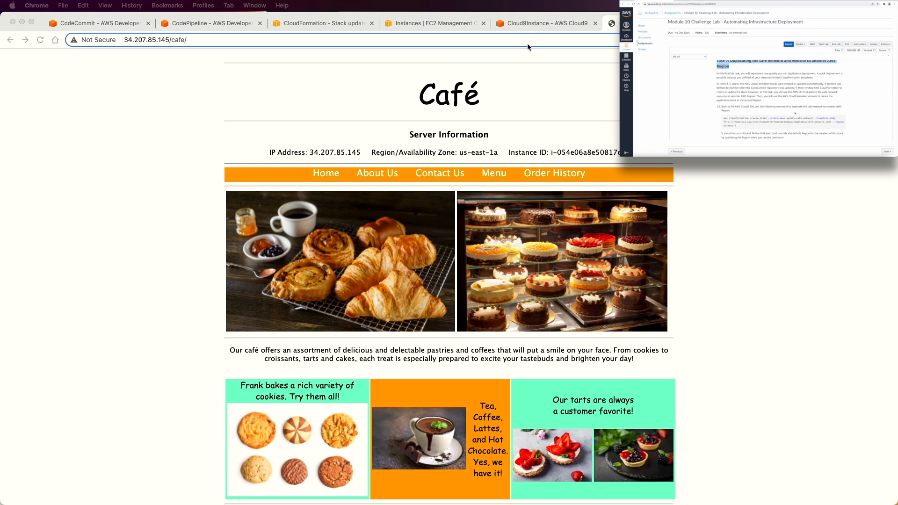
Step: Bring up the Cloud9 IDE and copy the full aws cloudformation create-stack command from the Task 7 instructions
left_click(527, 25)
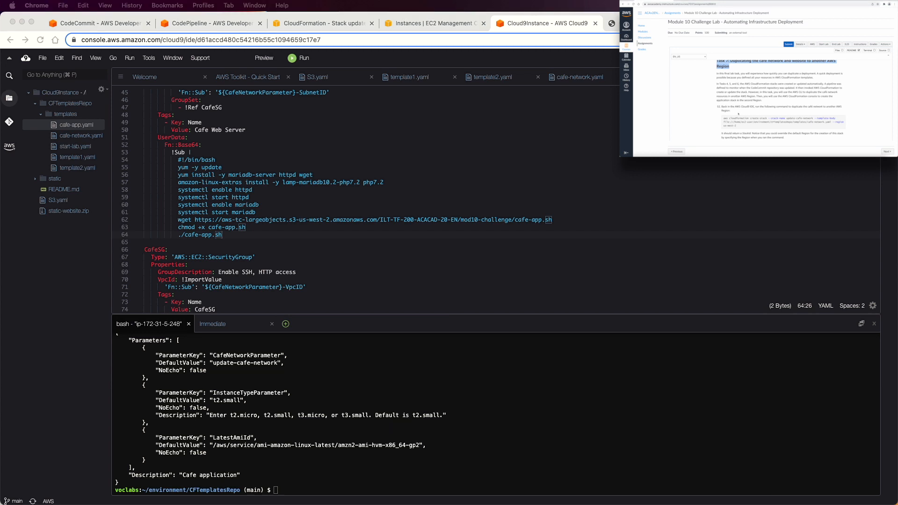
double_click(753, 118)
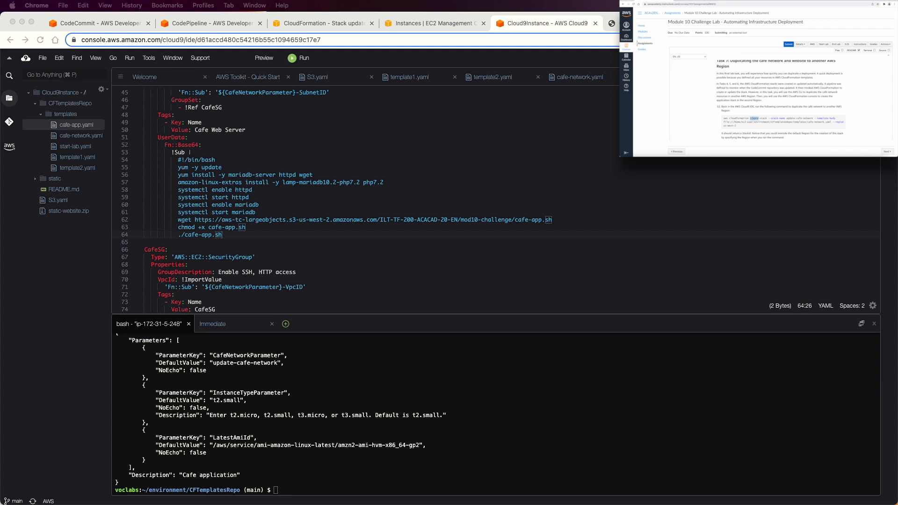
double_click(791, 119)
left_click(731, 122)
left_click_drag(737, 125, 722, 118)
key("super+c")
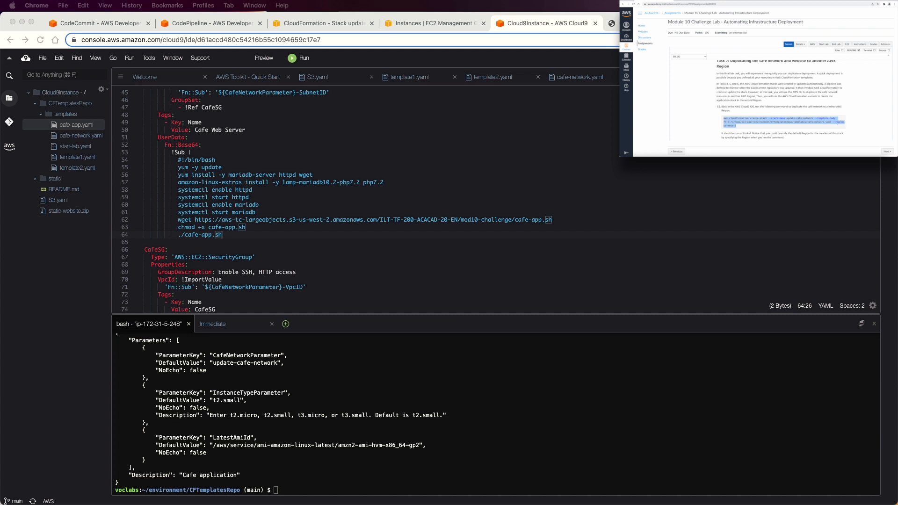
Step: Move the Cloud9 terminal up one directory from CFTemplatesRepo with cd .
left_click(402, 447)
type("cd")
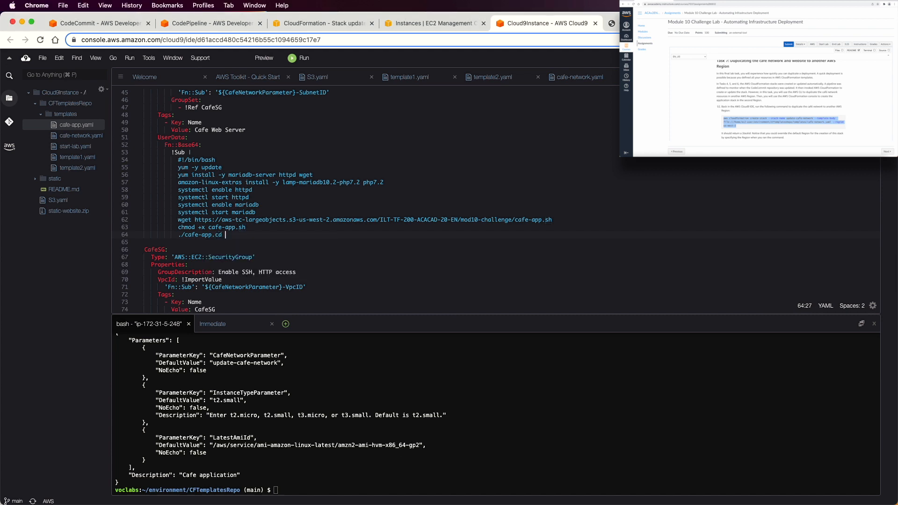
left_click(296, 456)
type("cd ..")
key("BackSpace")
key("BackSpace")
type("..")
key("Return")
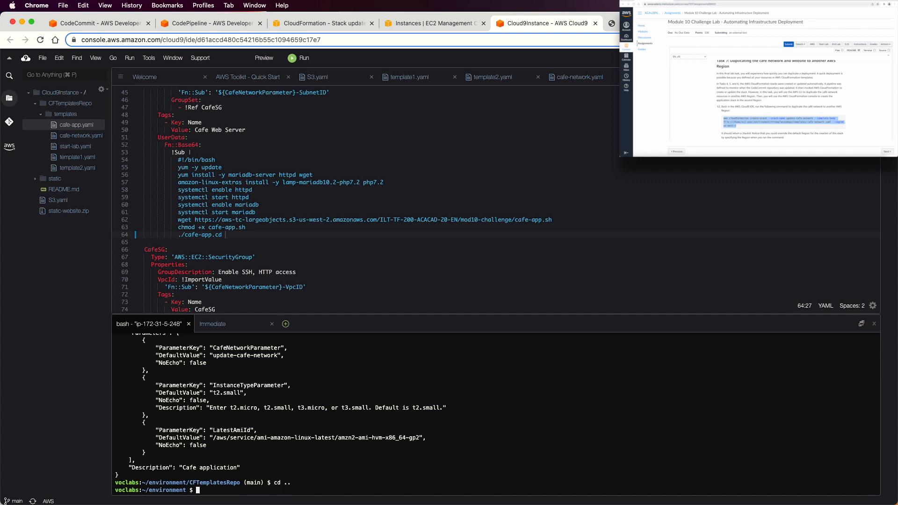
Step: Run the copied create-stack command in the terminal to create update-cafe-network from cafe-network.yaml in region us-west-2
key("super+v")
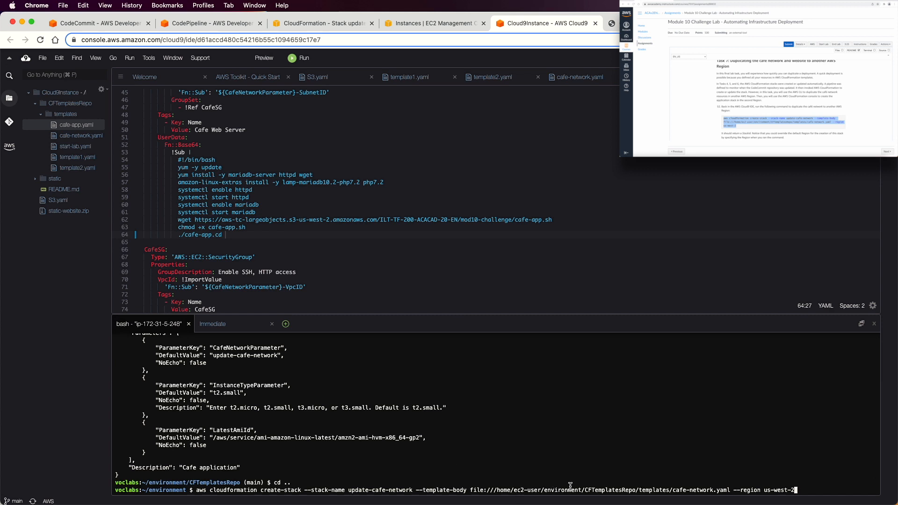
double_click(608, 490)
triple_click(689, 491)
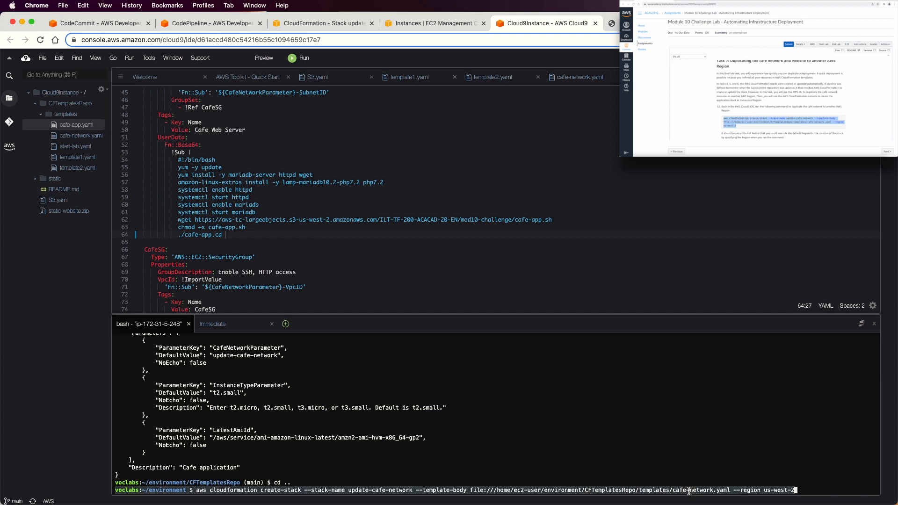
double_click(746, 490)
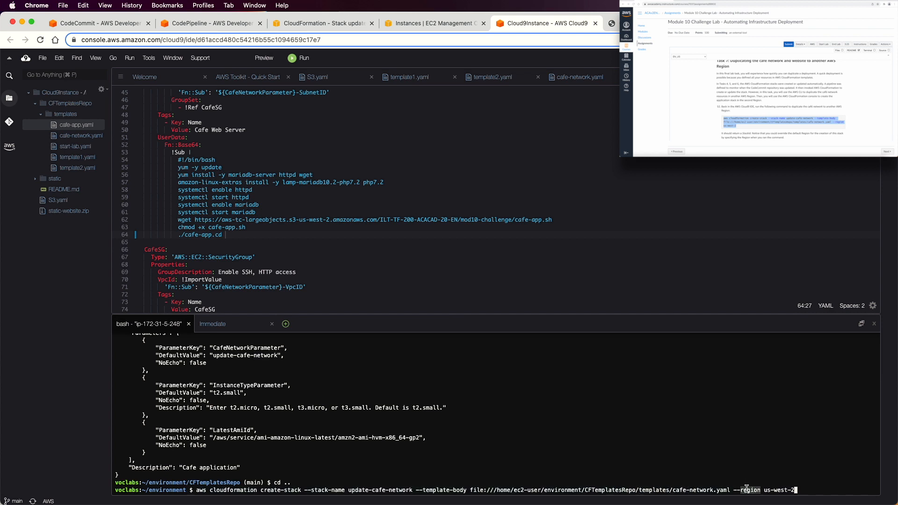
left_click(810, 488)
key("Return")
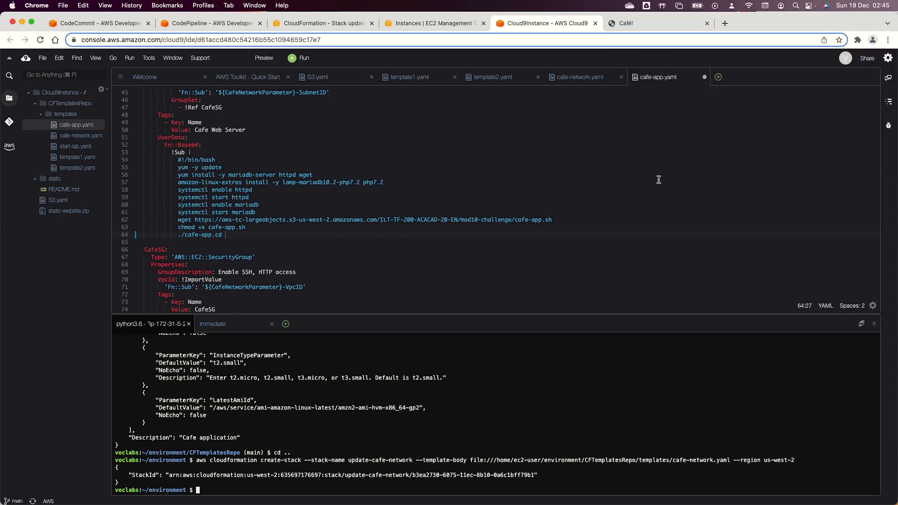
Step: Refresh the CloudFormation stacks list and switch the console to the US West (Oregon) us-west-2 Region
left_click(321, 23)
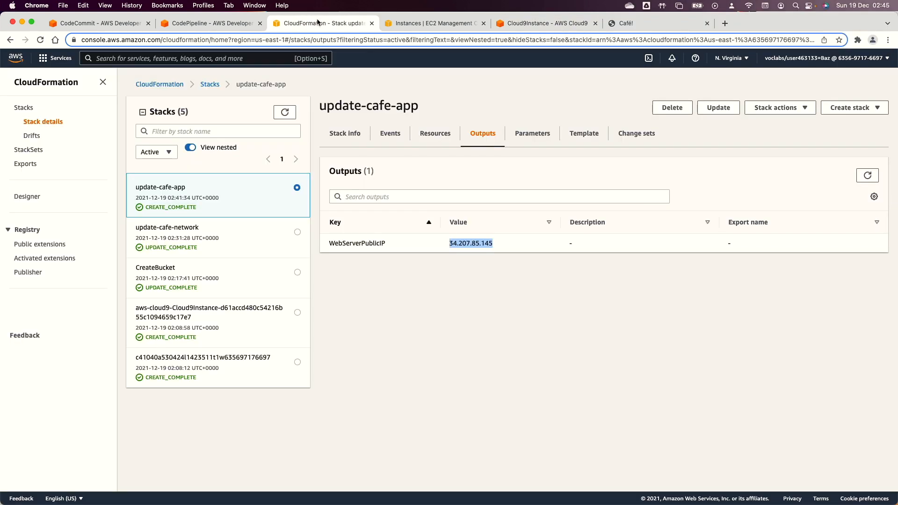
left_click(209, 85)
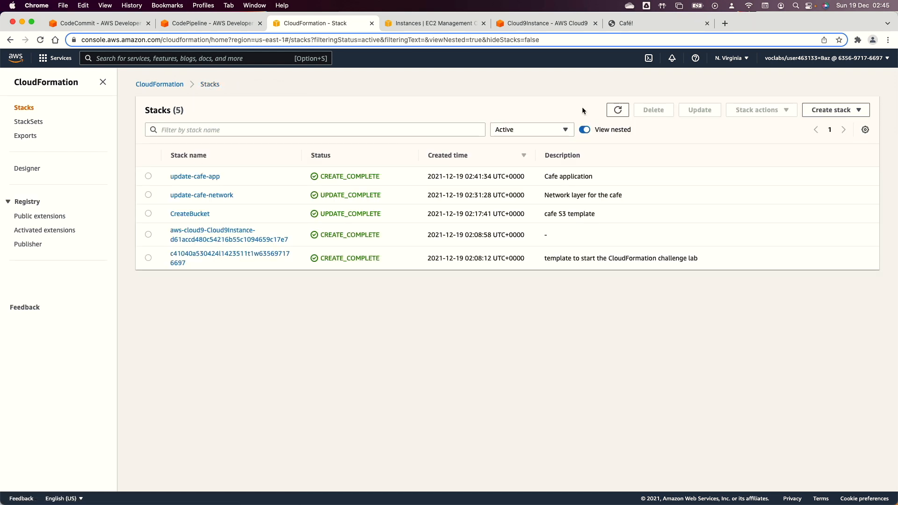
left_click(618, 112)
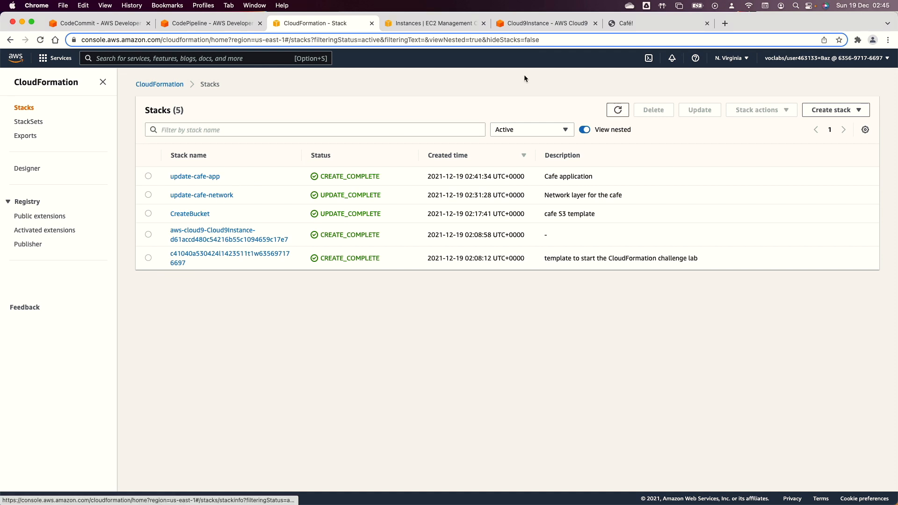
left_click(725, 58)
left_click(653, 140)
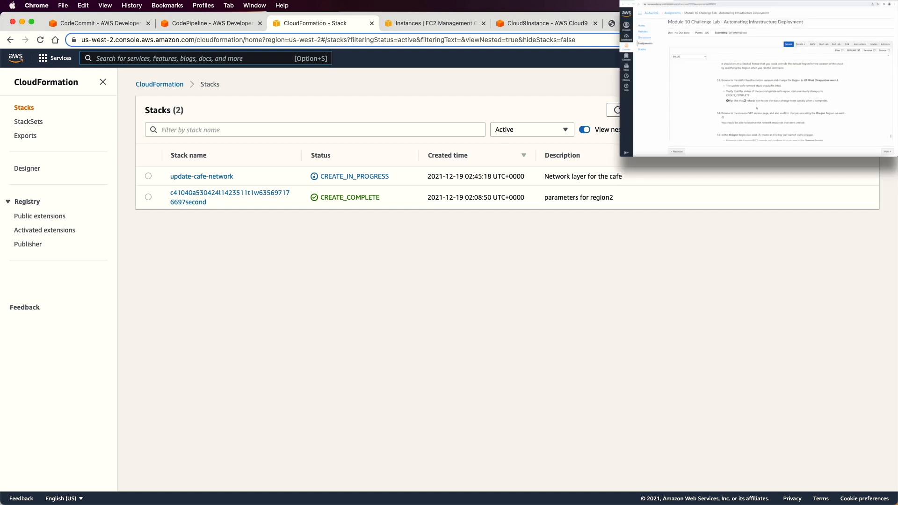
Step: Copy the key pair name cafe-oregon from the lab instructions and open the EC2 console in us-west-2
scroll(759, 102, "down", 3)
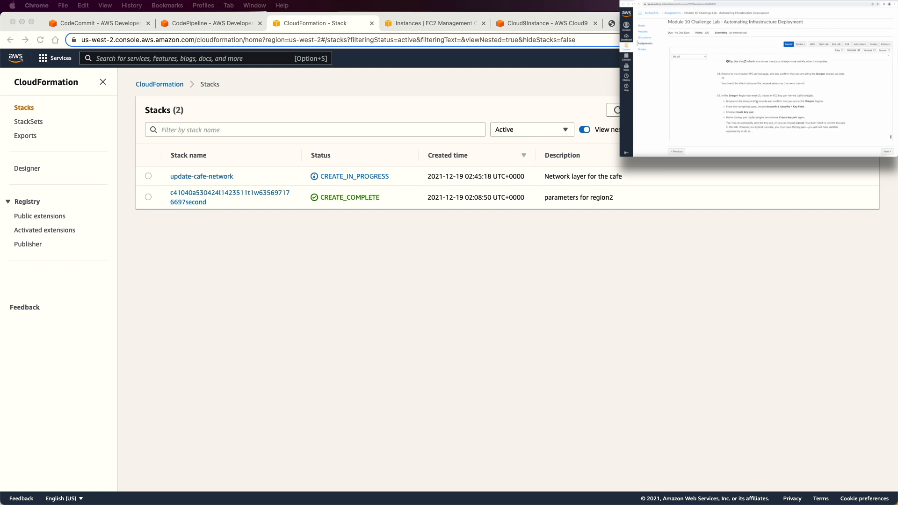
double_click(800, 95)
left_click_drag(798, 96, 812, 96)
key("super+c")
left_click(58, 61)
left_click(59, 61)
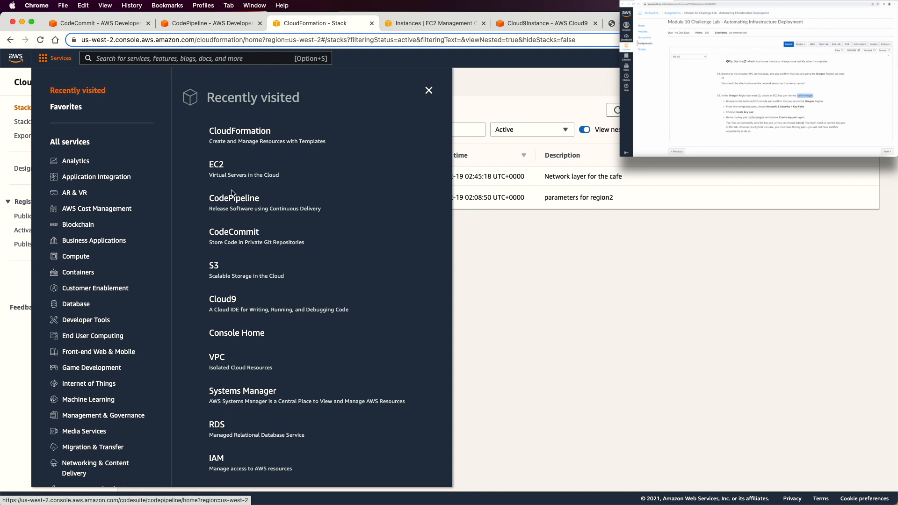
left_click(218, 164)
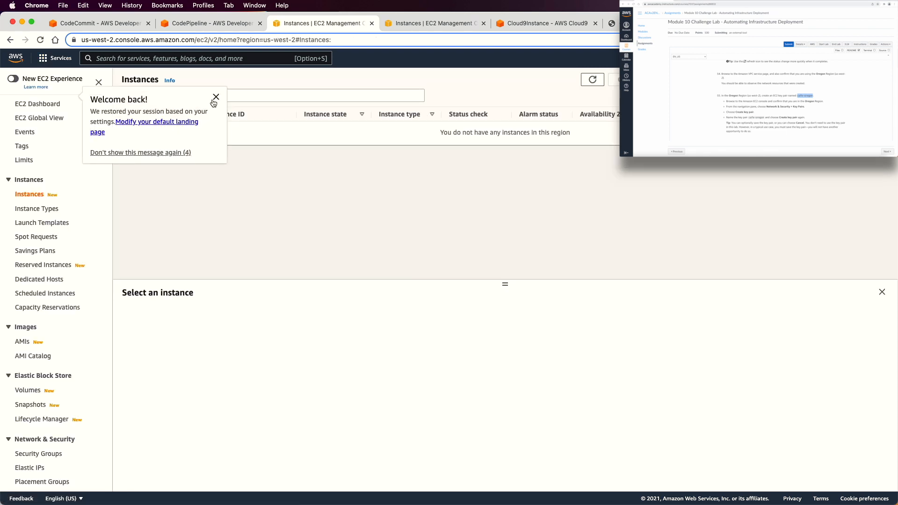
left_click(215, 98)
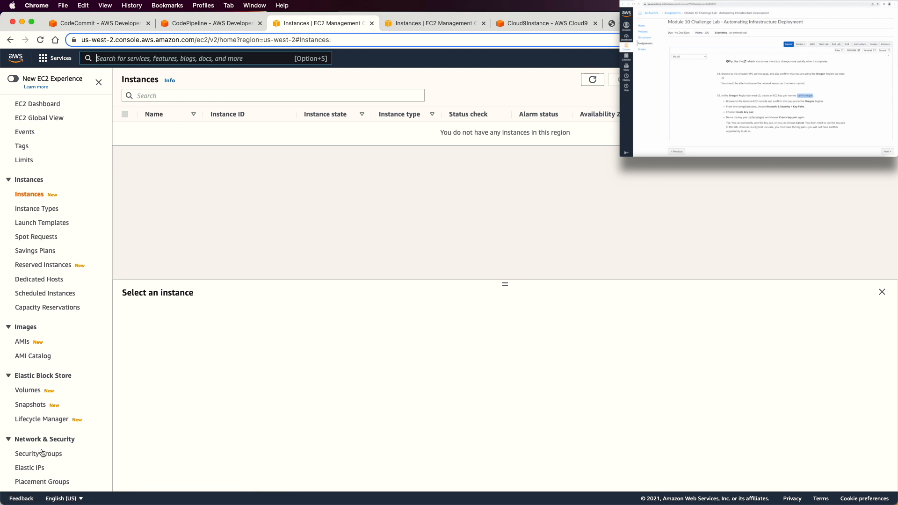
Step: Create an EC2 key pair named cafe-oregon in the Oregon Region, with type RSA and the .pem file format
scroll(48, 417, "down", 3)
left_click(37, 422)
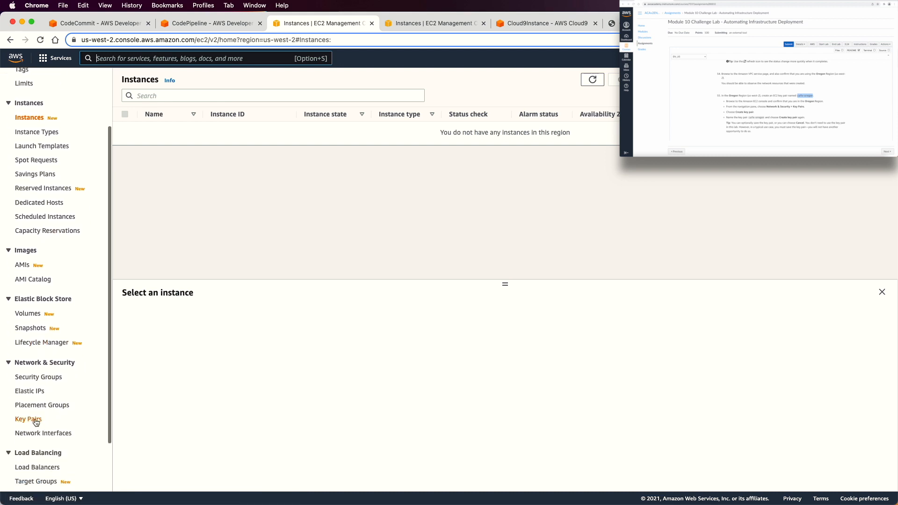
left_click(853, 83)
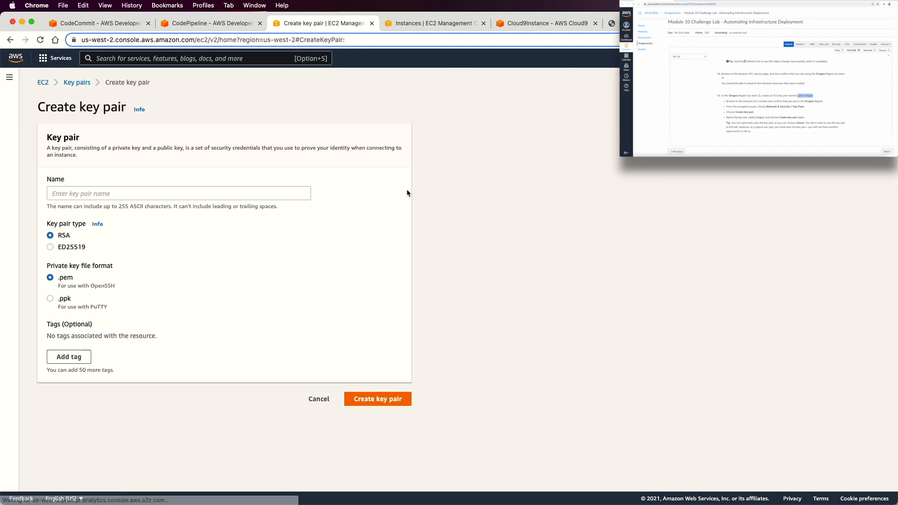
left_click(146, 194)
key("super+v")
left_click(380, 399)
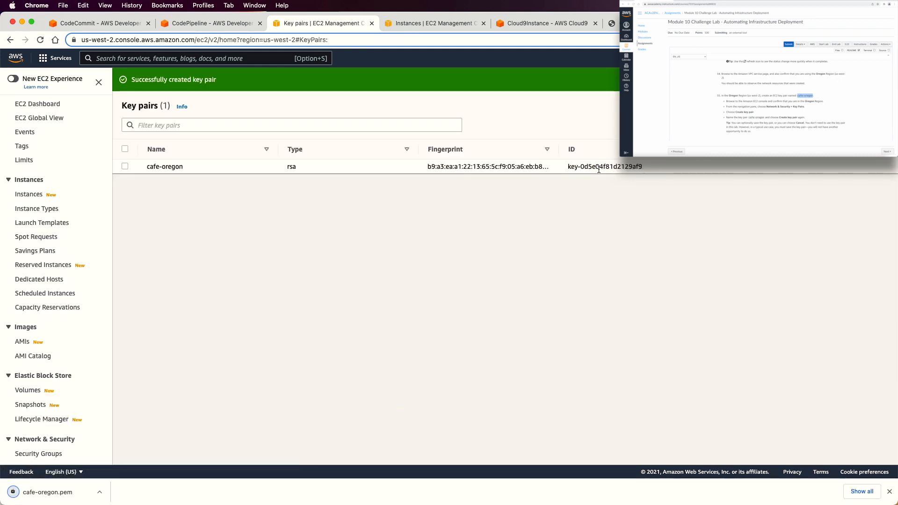
Step: Return to Cloud9 and look through the Parameters and Mappings sections of cafe-app.yaml
left_click(532, 26)
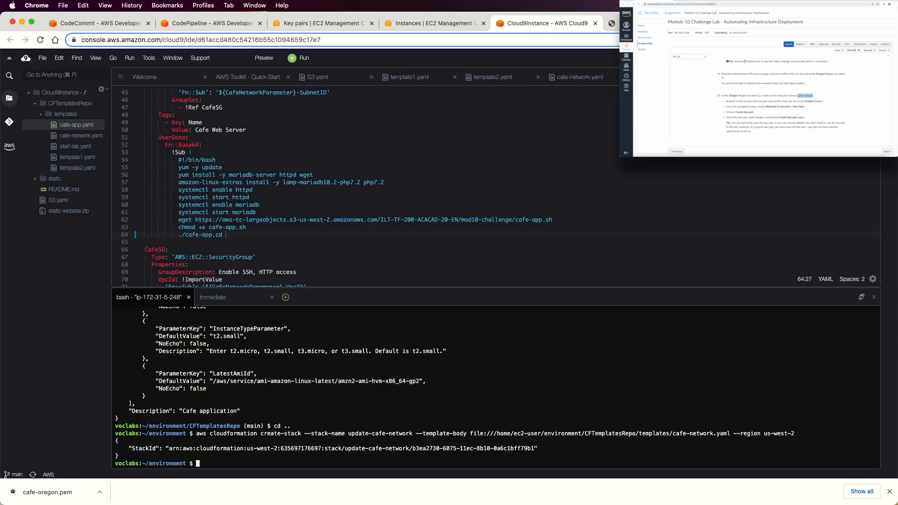
left_click(357, 217)
scroll(357, 217, "up", 10)
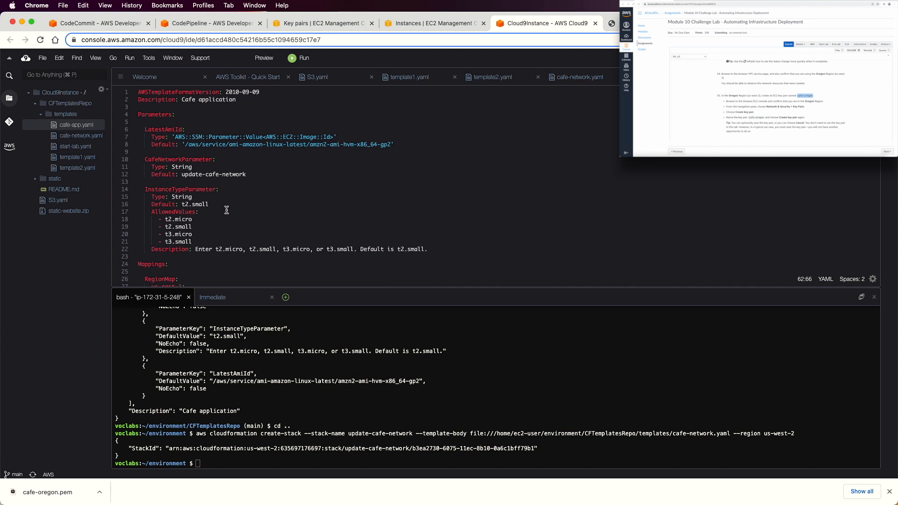
scroll(226, 210, "down", 4)
scroll(227, 210, "up", 4)
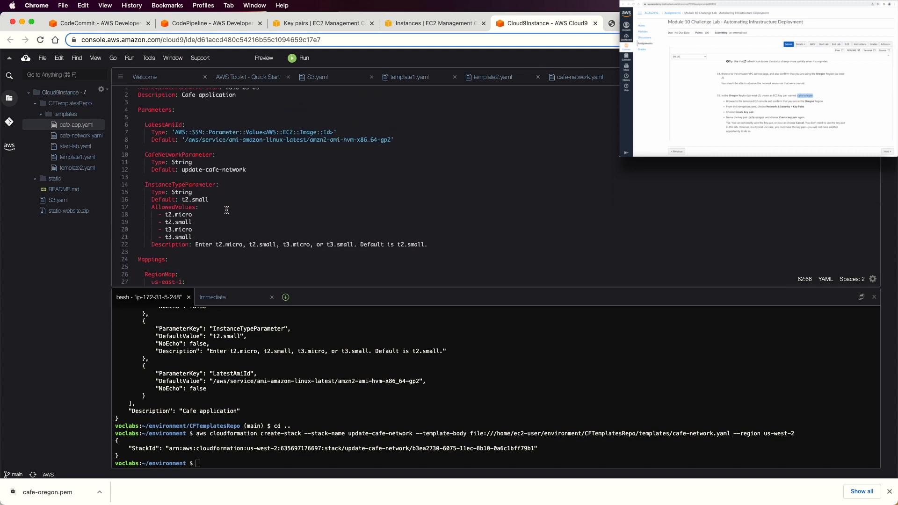
scroll(209, 139, "down", 4)
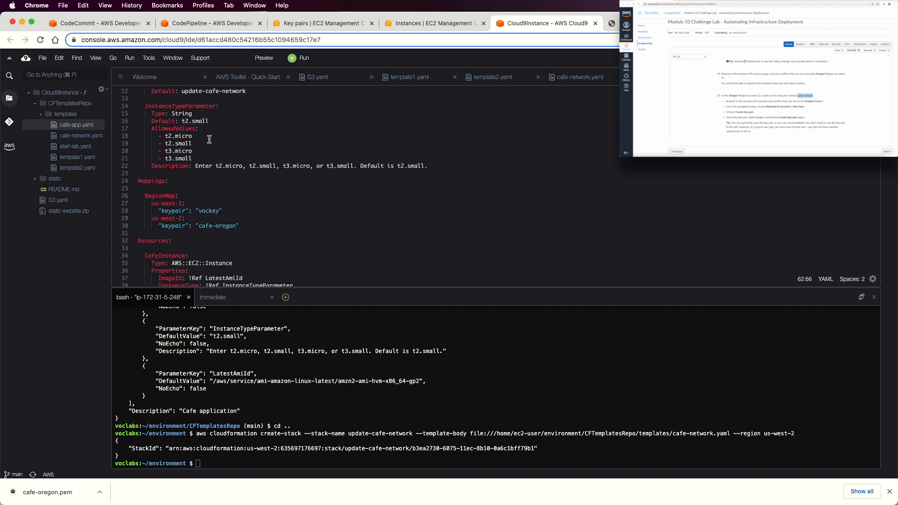
scroll(209, 140, "up", 1)
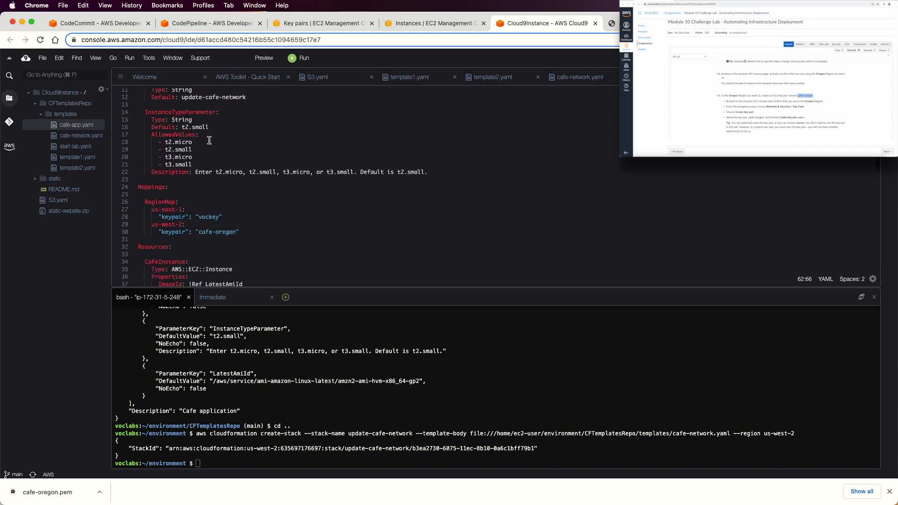
Step: Examine the RegionMap key pair entries for us-east-1 and us-west-2 in cafe-app.yaml
triple_click(227, 231)
left_click(138, 187)
left_click_drag(138, 187, 270, 241)
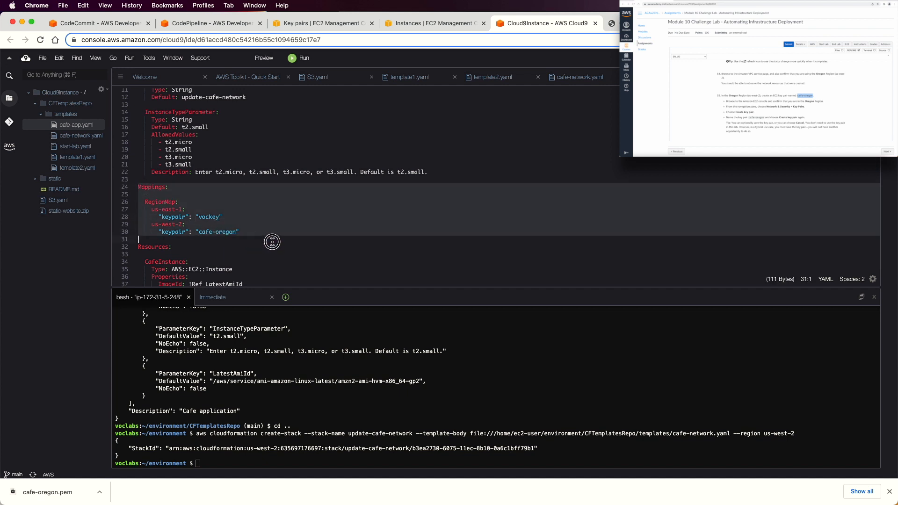
left_click(161, 208)
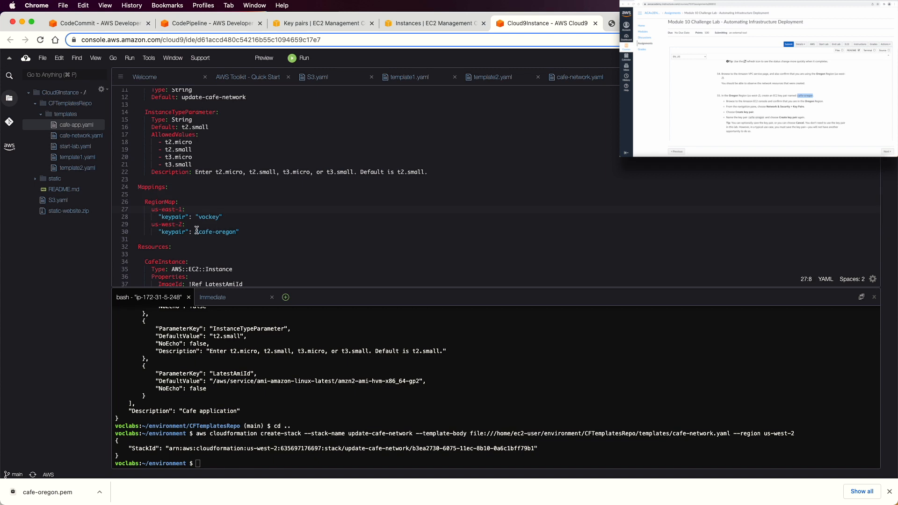
double_click(159, 225)
triple_click(203, 231)
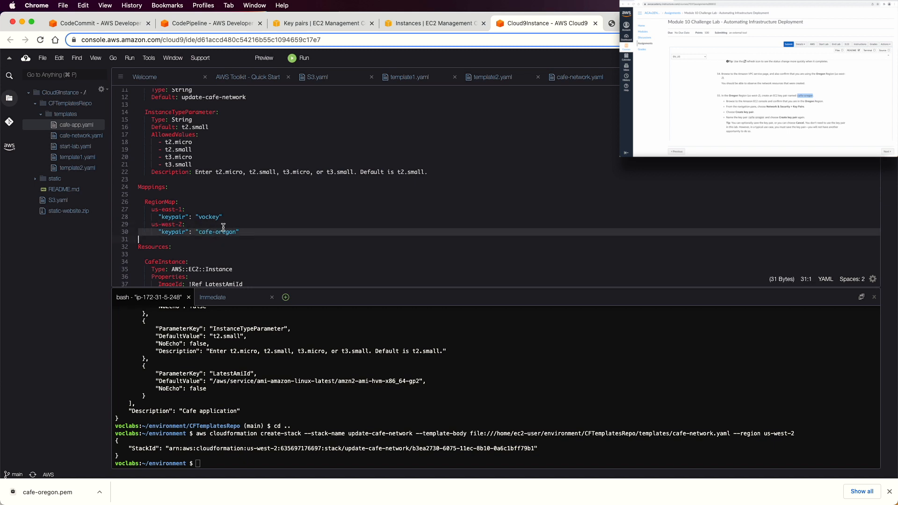
double_click(165, 210)
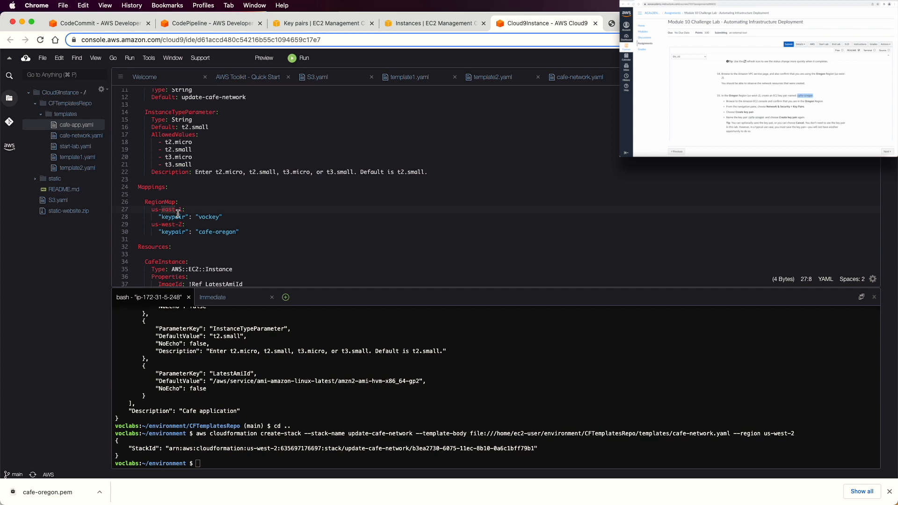
double_click(202, 217)
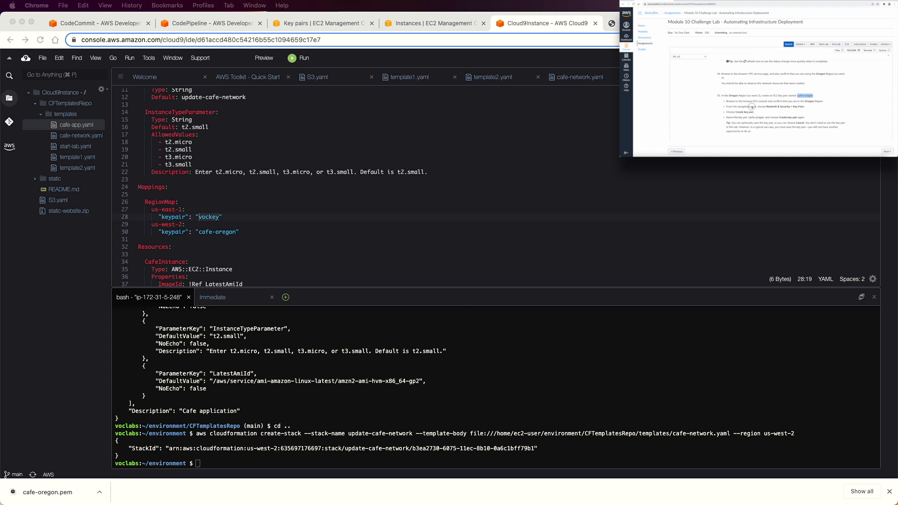
Step: Read the lab instructions on the template's InstanceTypeParameter and AllowedValues and on copying cafe-app.yaml to an S3 bucket
scroll(752, 107, "down", 3)
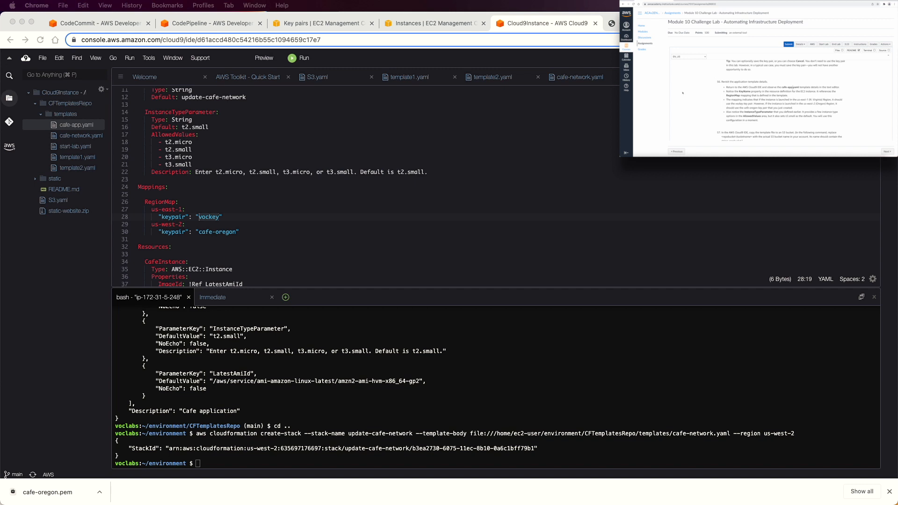
double_click(743, 91)
double_click(758, 112)
scroll(758, 112, "down", 1)
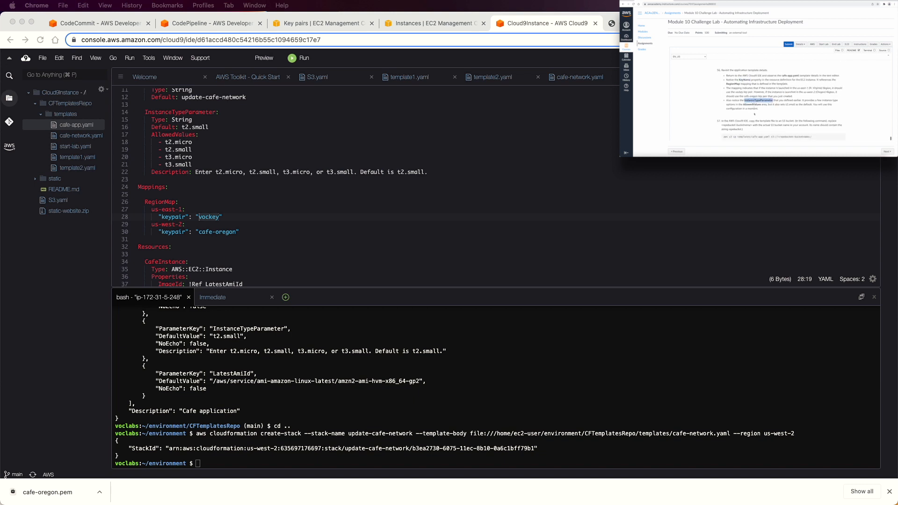
double_click(753, 104)
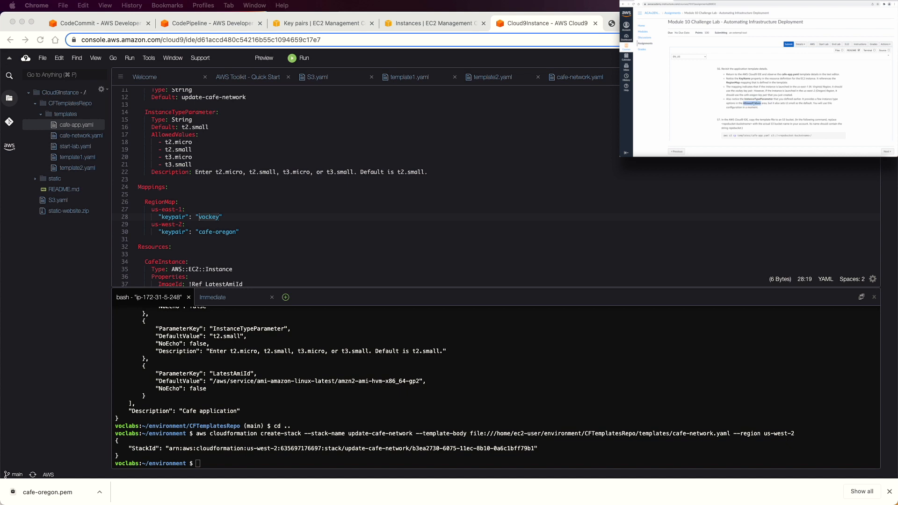
left_click(789, 104)
scroll(790, 105, "down", 3)
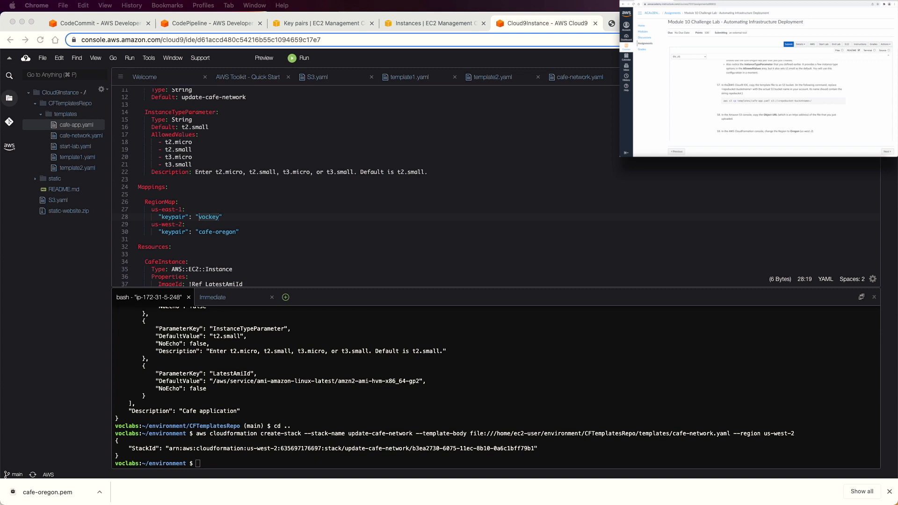
double_click(718, 85)
left_click_drag(751, 101, 769, 100)
Step: Open the S3 console and copy the full name of the repobucket bucket
left_click(189, 25)
left_click(190, 25)
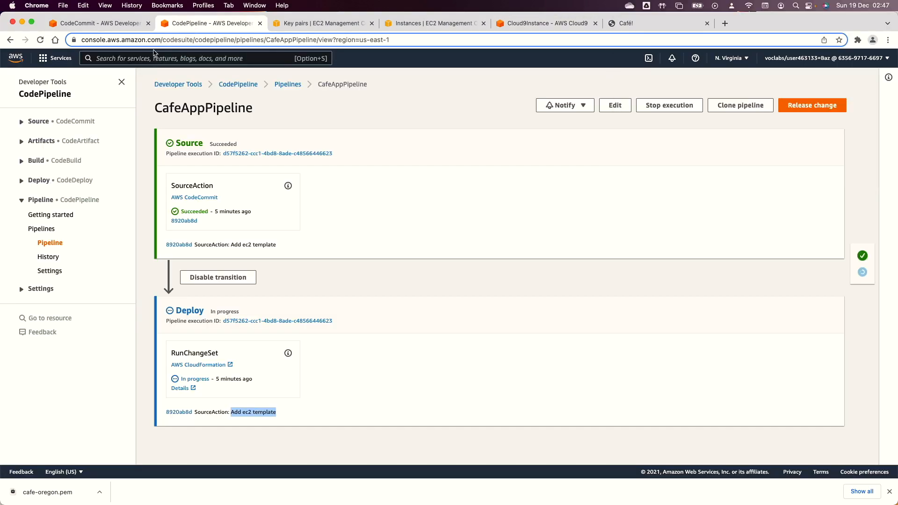
left_click(56, 58)
left_click(214, 234)
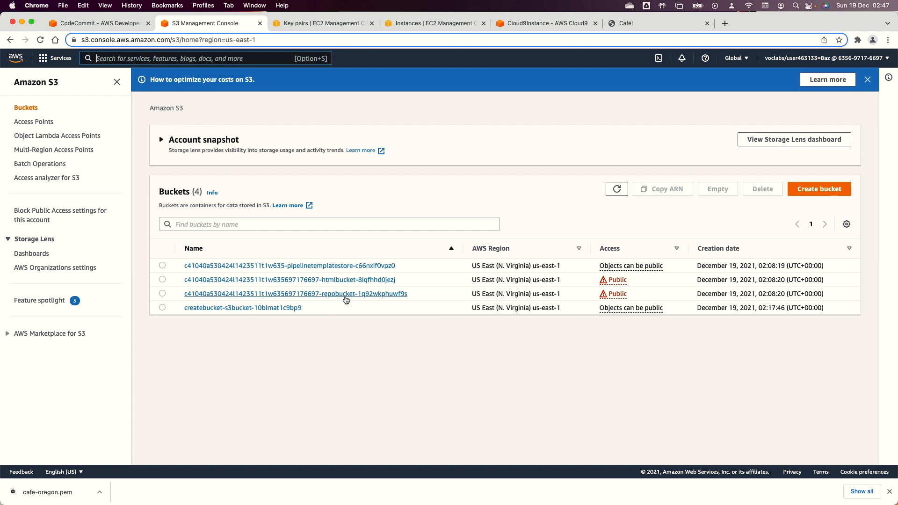
left_click_drag(424, 294, 167, 301)
key("super+c")
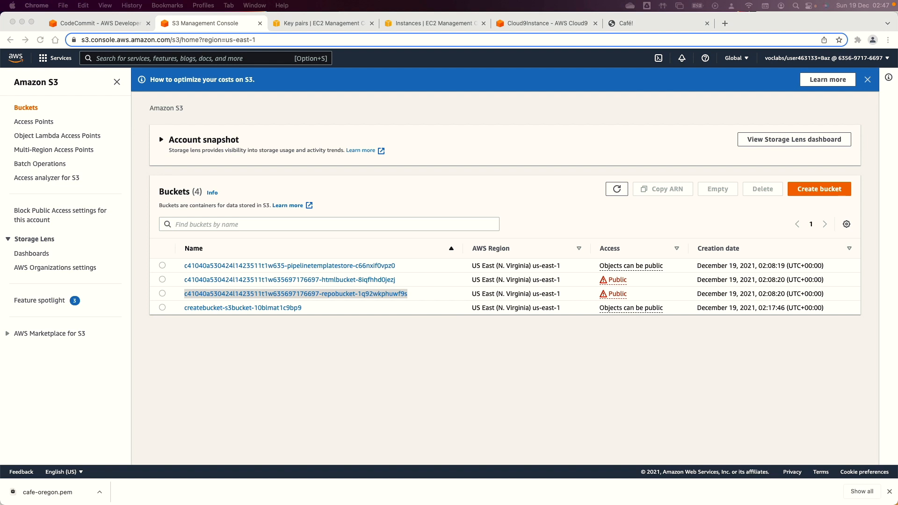
Step: Clear the Cloud9 terminal and try to run aws s3 cp templates/cafe-app.yaml s3://<repobucket-bucketname>/ from the lab instructions
left_click(545, 23)
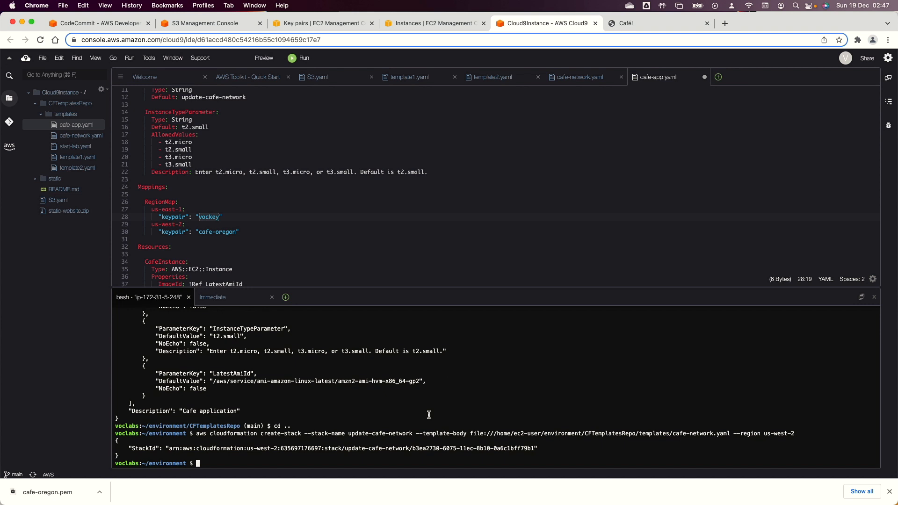
type("clear")
key("Return")
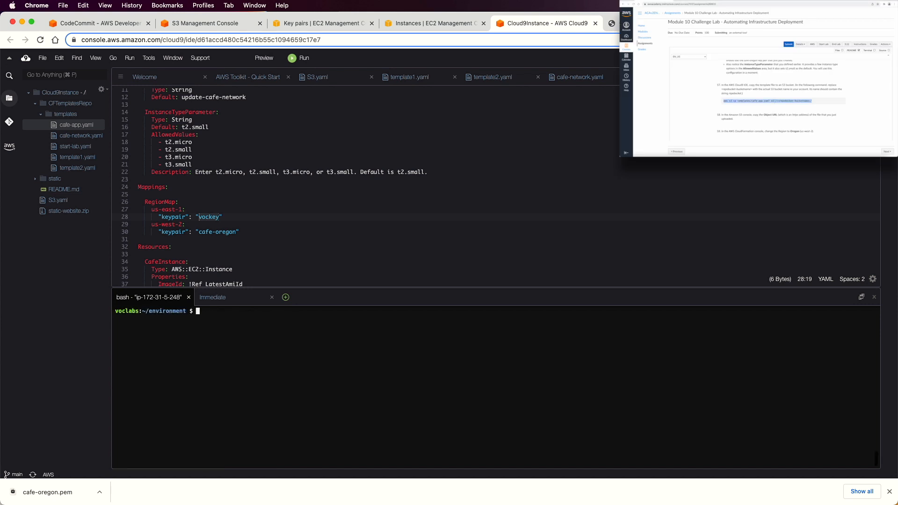
type("aws s3 cp templates/cafe-app.yaml s3://<repobucket-bucketname>/")
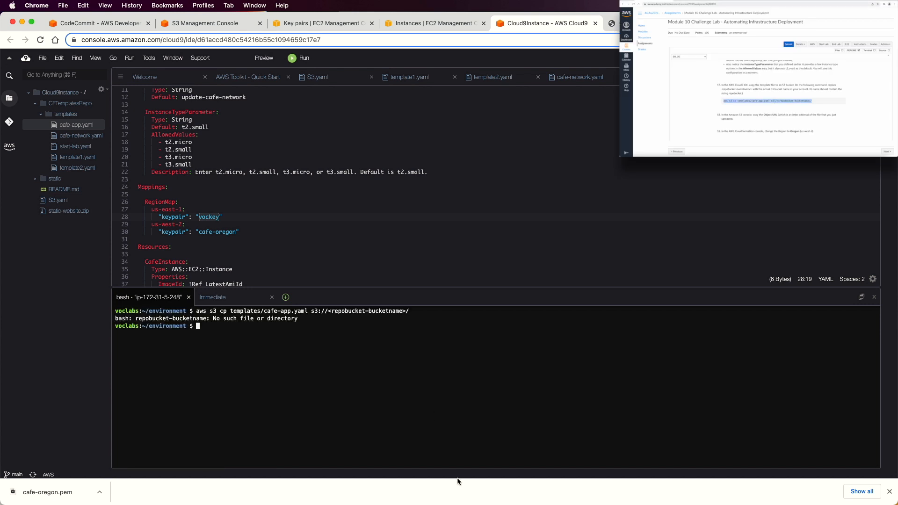
key("Up")
key("BackSpace")
key("BackSpace")
key("BackSpace")
key("BackSpace")
key("BackSpace")
key("BackSpace")
key("BackSpace")
key("BackSpace")
key("BackSpace")
key("BackSpace")
key("BackSpace")
key("BackSpace")
key("BackSpace")
key("BackSpace")
key("BackSpace")
key("BackSpace")
key("BackSpace")
key("BackSpace")
key("BackSpace")
key("BackSpace")
key("BackSpace")
key("BackSpace")
key("BackSpace")
key("BackSpace")
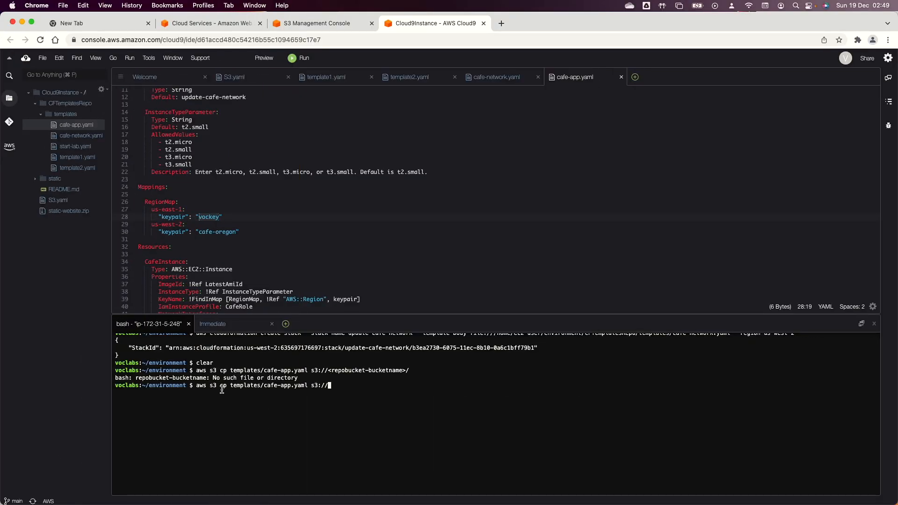
left_click(203, 389)
left_click(203, 383)
left_click(223, 385)
double_click(239, 385)
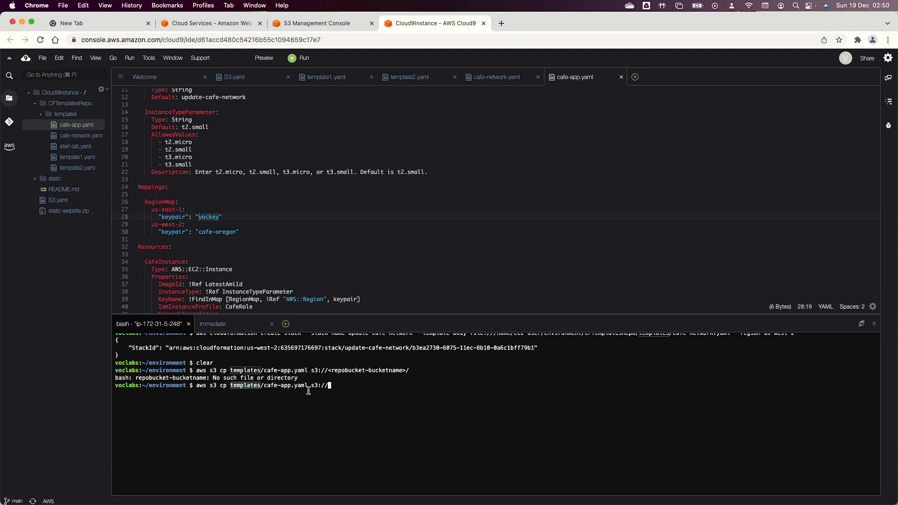
left_click(342, 387)
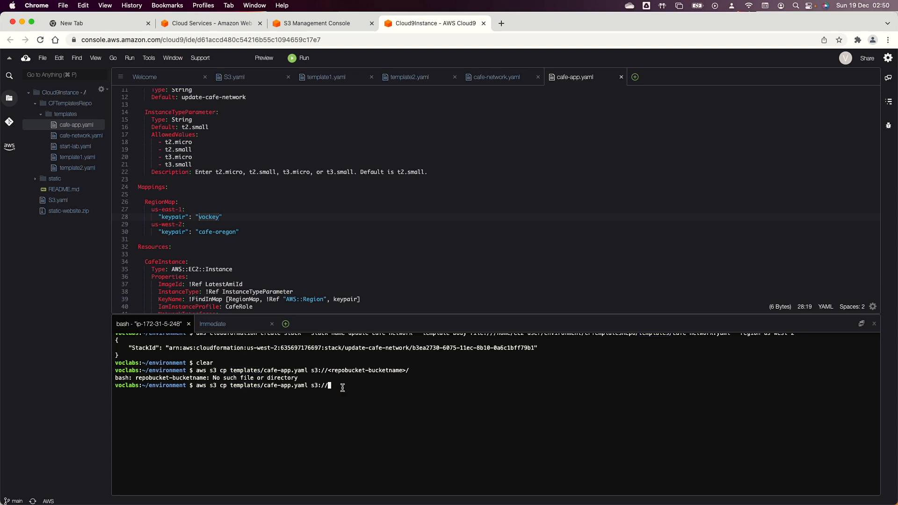
key("ctrl+u")
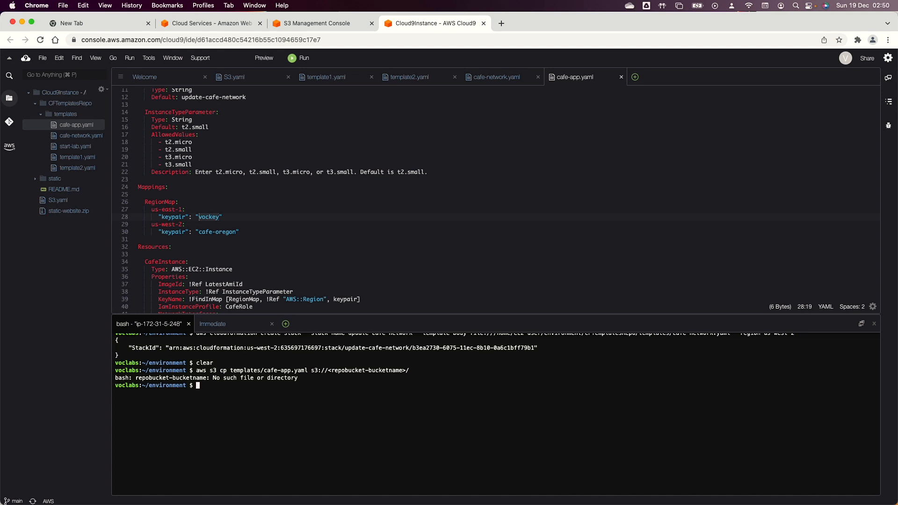
Step: Change the terminal's working directory to CFTemplatesRepo
type("cd CF")
key("Tab")
key("Return")
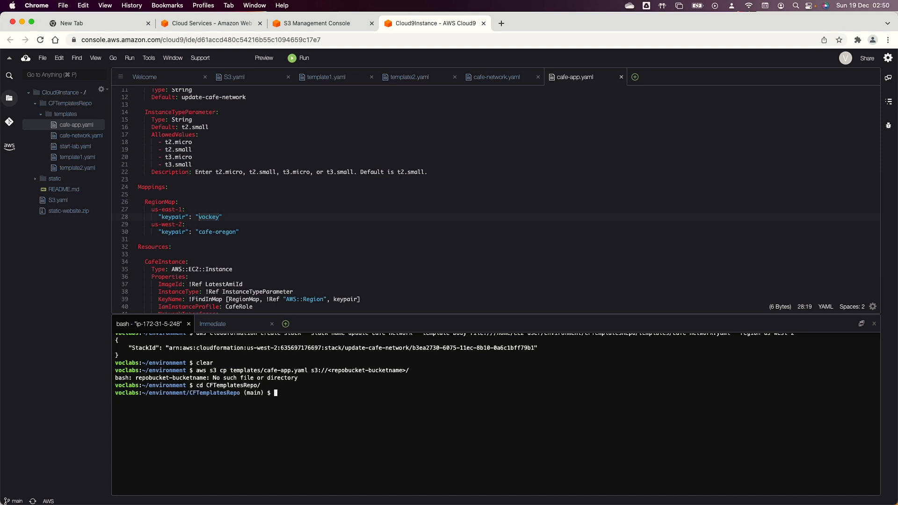
key("super+v")
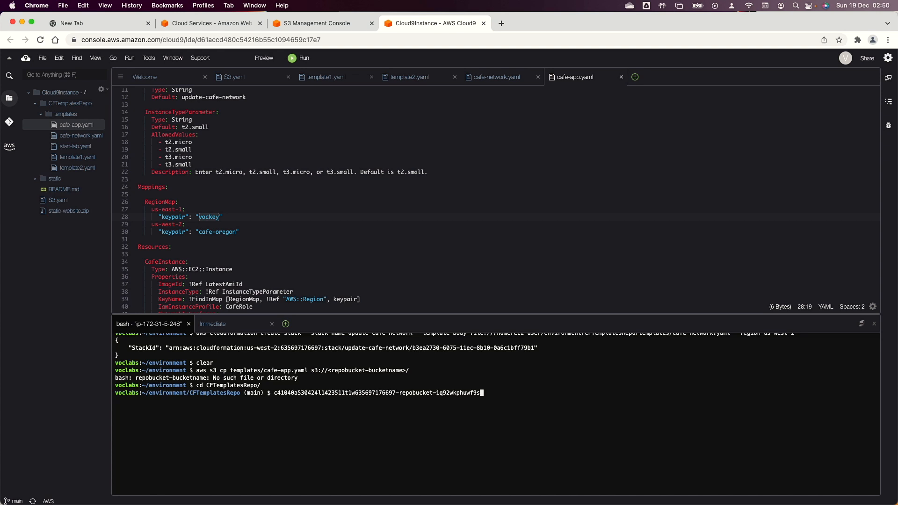
key("BackSpace")
key("BackSpace")
key("BackSpace")
key("BackSpace")
key("BackSpace")
key("BackSpace")
key("BackSpace")
key("BackSpace")
key("BackSpace")
key("BackSpace")
key("BackSpace")
key("BackSpace")
key("BackSpace")
key("BackSpace")
key("BackSpace")
key("BackSpace")
key("BackSpace")
key("BackSpace")
key("BackSpace")
key("BackSpace")
key("BackSpace")
key("BackSpace")
key("BackSpace")
key("BackSpace")
key("BackSpace")
key("BackSpace")
key("BackSpace")
key("BackSpace")
key("BackSpace")
key("BackSpace")
key("BackSpace")
key("BackSpace")
key("BackSpace")
key("BackSpace")
key("BackSpace")
key("BackSpace")
key("BackSpace")
key("BackSpace")
key("BackSpace")
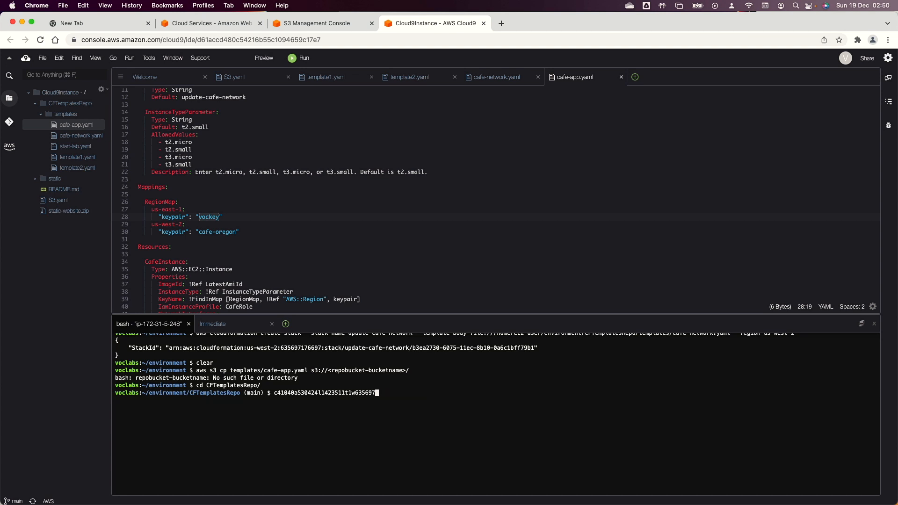
key("BackSpace")
key("BackSpace")
key("BackSpace")
key("BackSpace")
key("BackSpace")
key("BackSpace")
key("BackSpace")
key("BackSpace")
key("BackSpace")
key("BackSpace")
key("BackSpace")
key("BackSpace")
key("BackSpace")
key("BackSpace")
key("BackSpace")
key("BackSpace")
key("BackSpace")
key("BackSpace")
key("BackSpace")
key("BackSpace")
Step: Copy templates/cafe-app.yaml to the root of the repobucket bucket with the aws s3 cp command
type("aws s3 cp templates/")
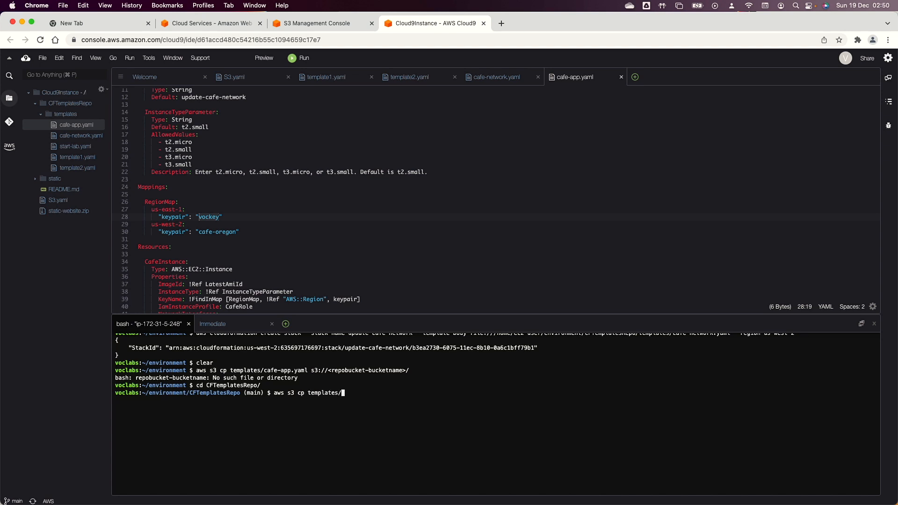
type("cafe-a")
key("Tab")
type("s3://")
left_click(331, 23)
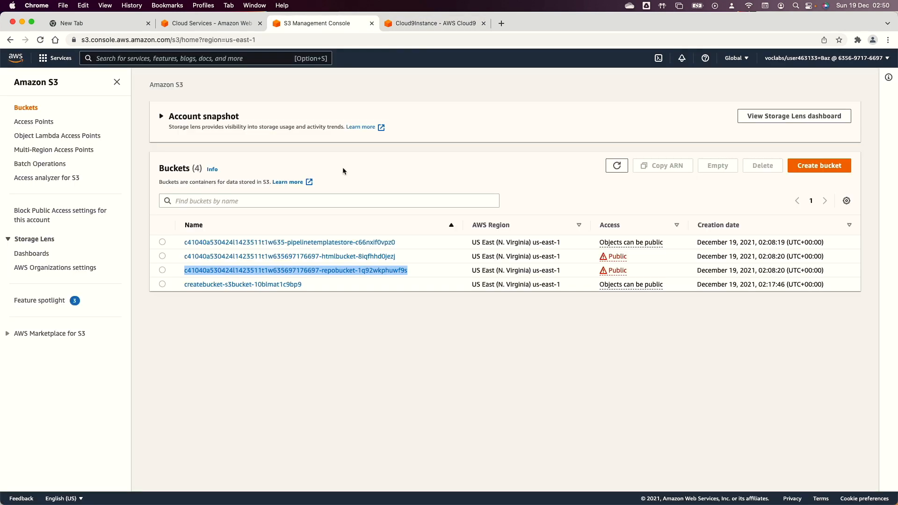
left_click(407, 24)
key("super+v")
type("/")
key("Return")
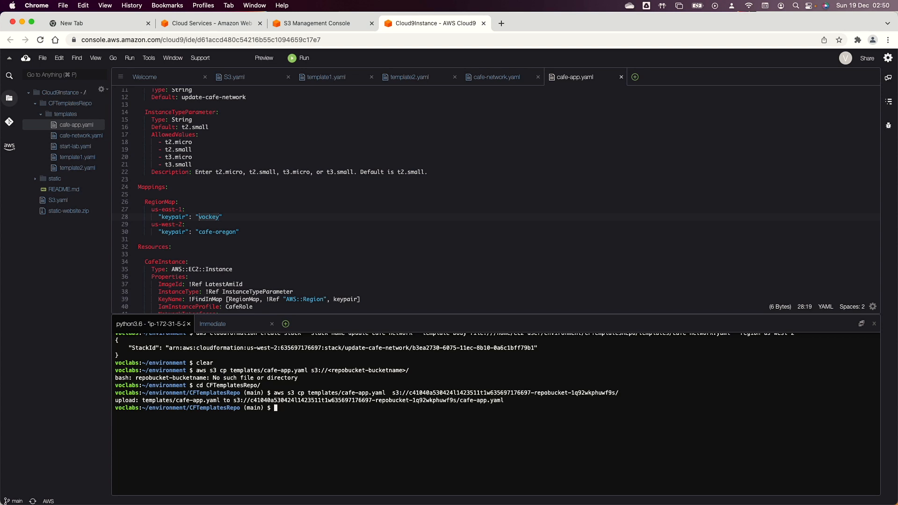
Step: Open the repobucket bucket's object list in the S3 console and close the unneeded AWS home page
left_click(350, 27)
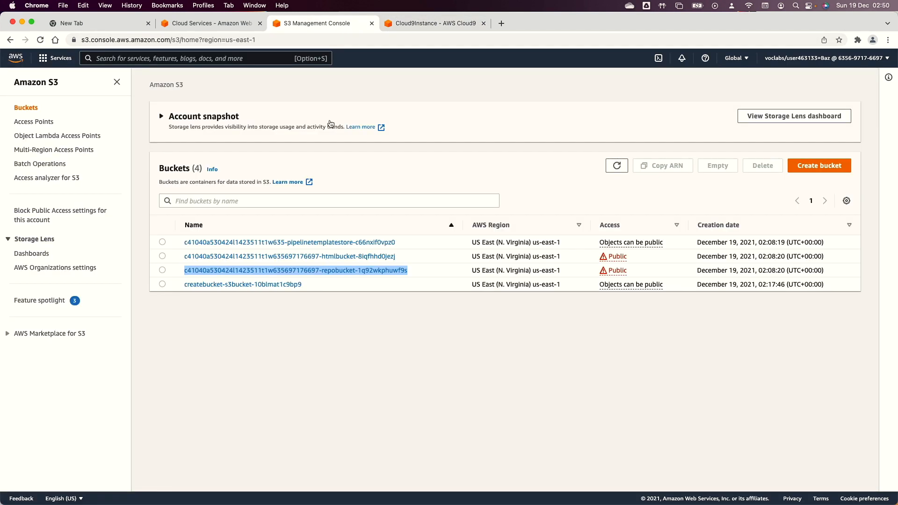
left_click(283, 270)
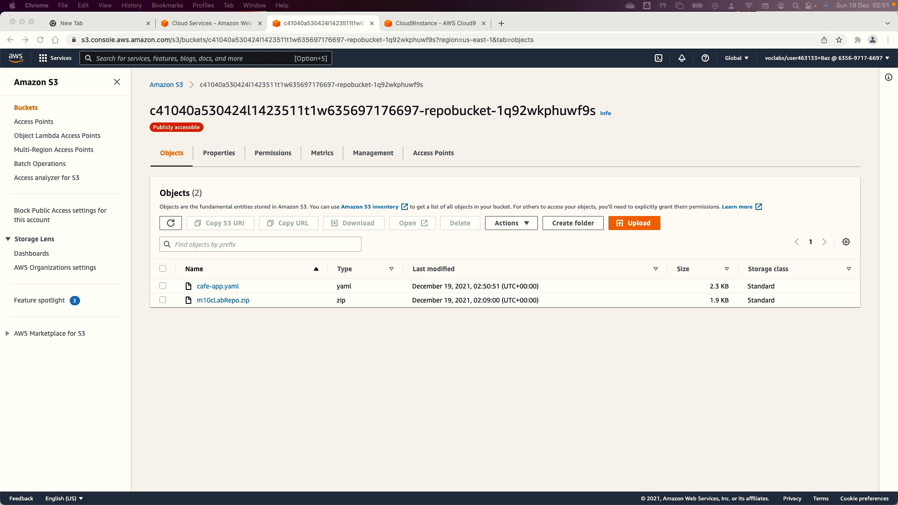
left_click(231, 23)
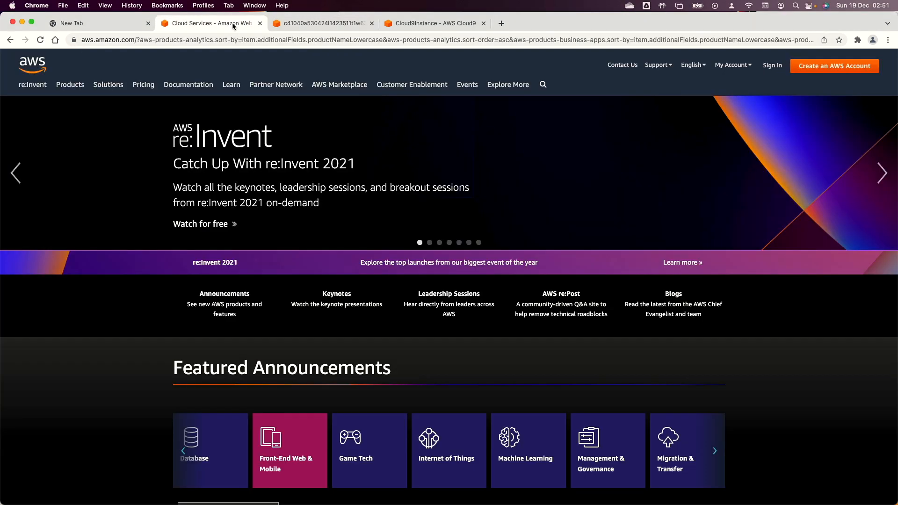
left_click(260, 23)
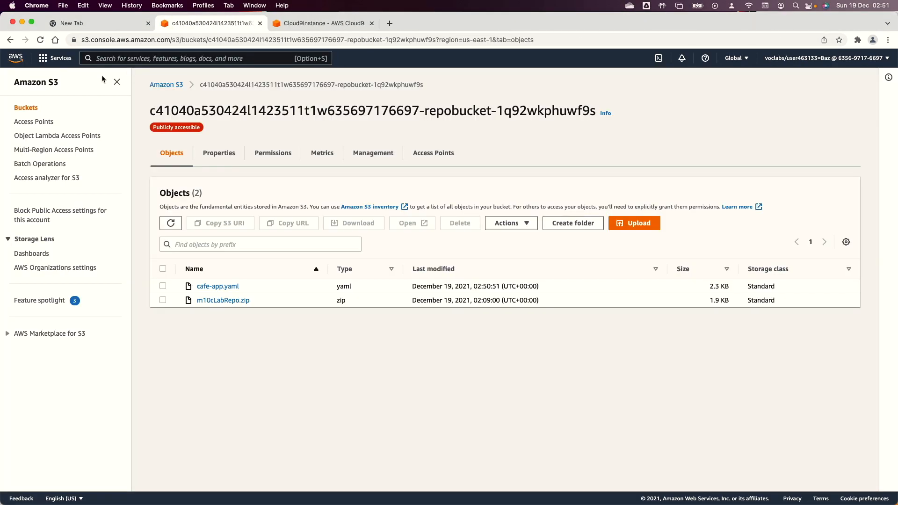
Step: Open CloudFormation in a new browser tab and switch its Region to US West (Oregon), us-west-2
left_click(55, 58)
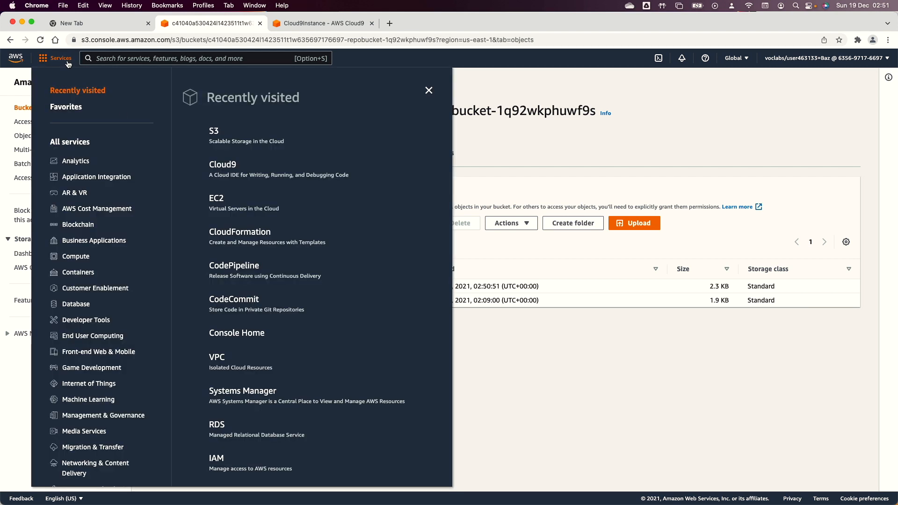
right_click(224, 239)
left_click(240, 243)
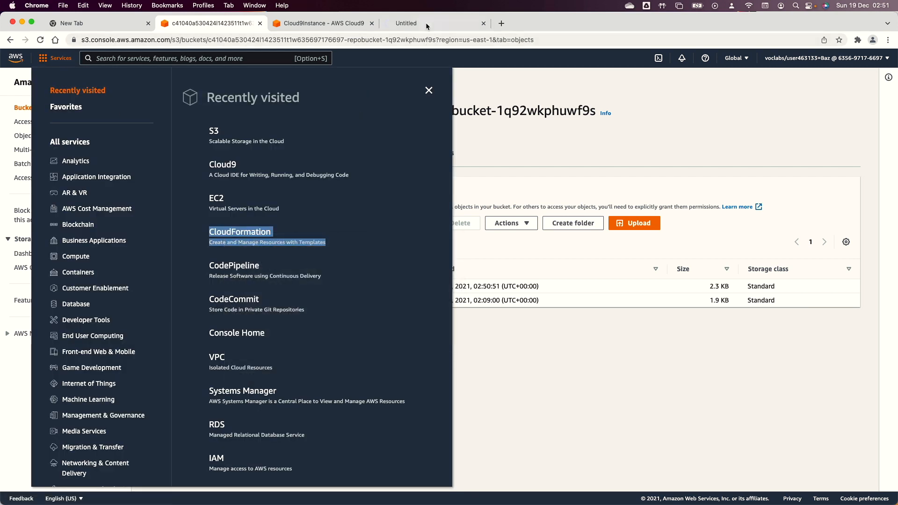
left_click(426, 24)
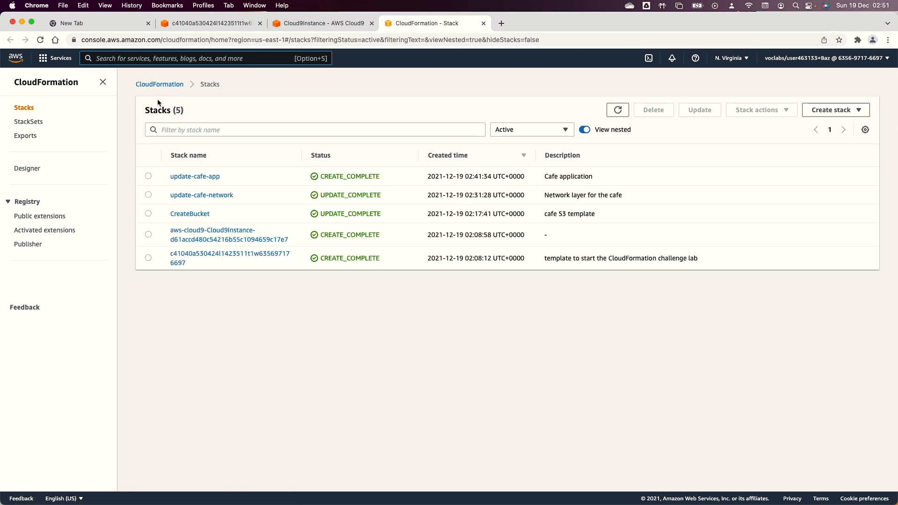
left_click(731, 58)
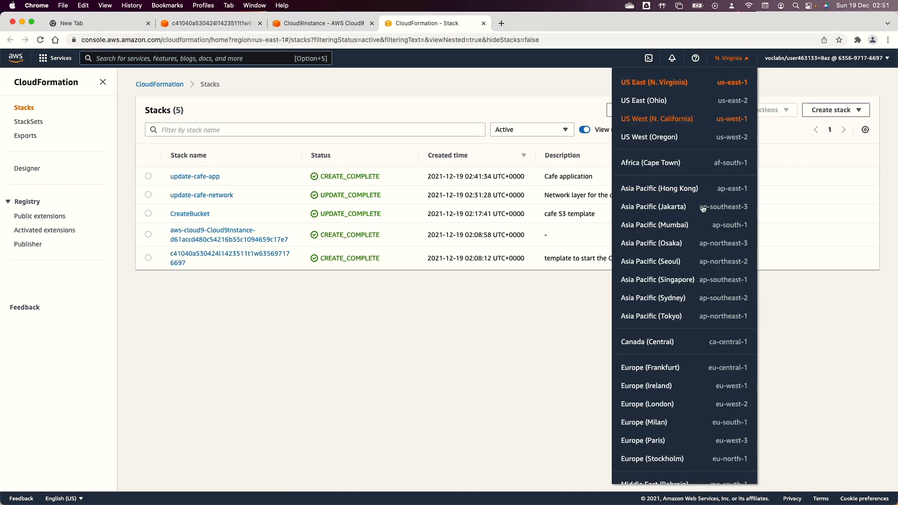
left_click(670, 140)
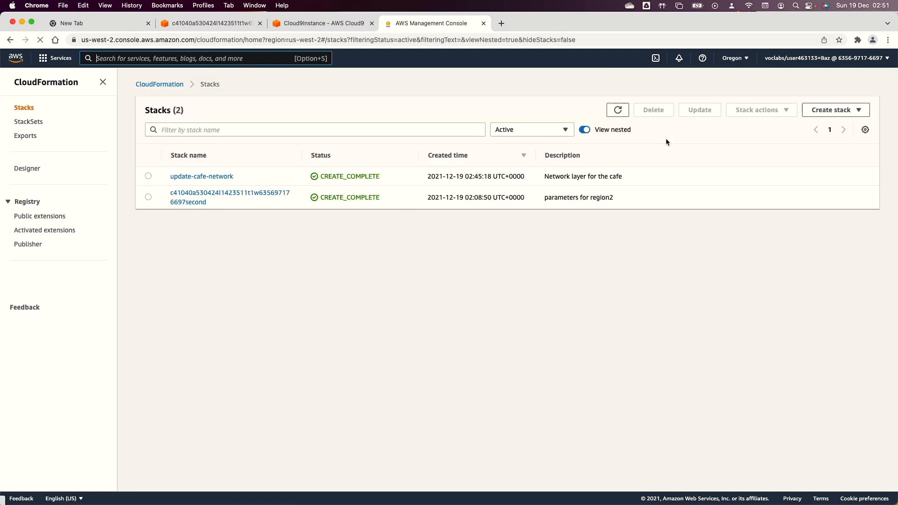
Step: Start creating a stack in the Oregon Region and copy the Object URL of cafe-app.yaml from S3 for its template source
left_click(846, 109)
left_click(806, 126)
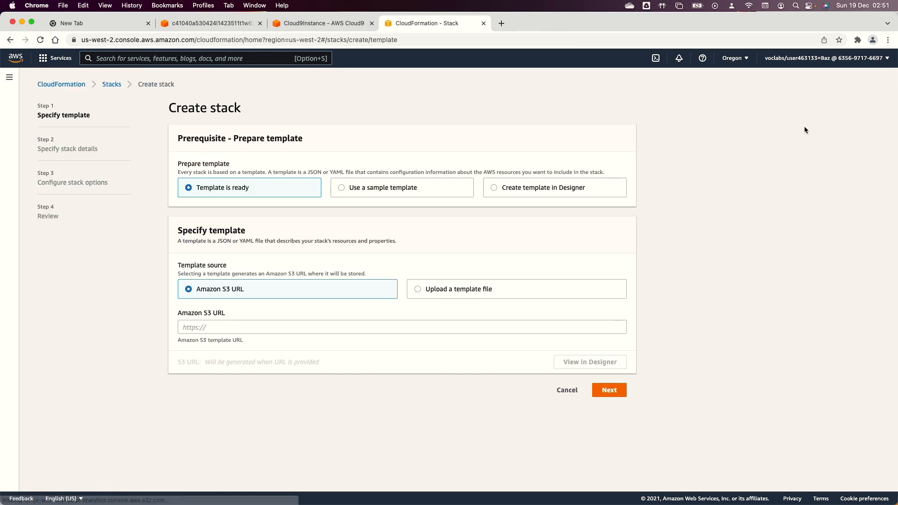
left_click(318, 27)
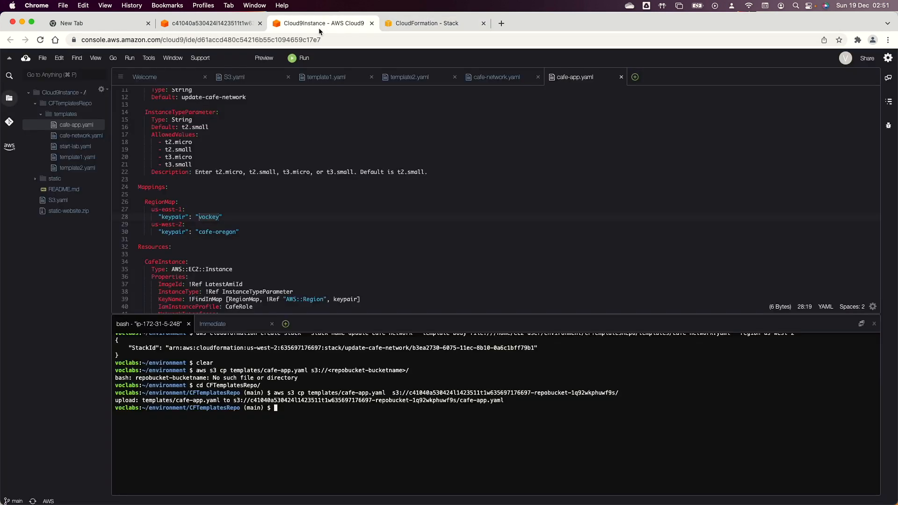
left_click(213, 23)
left_click(515, 329)
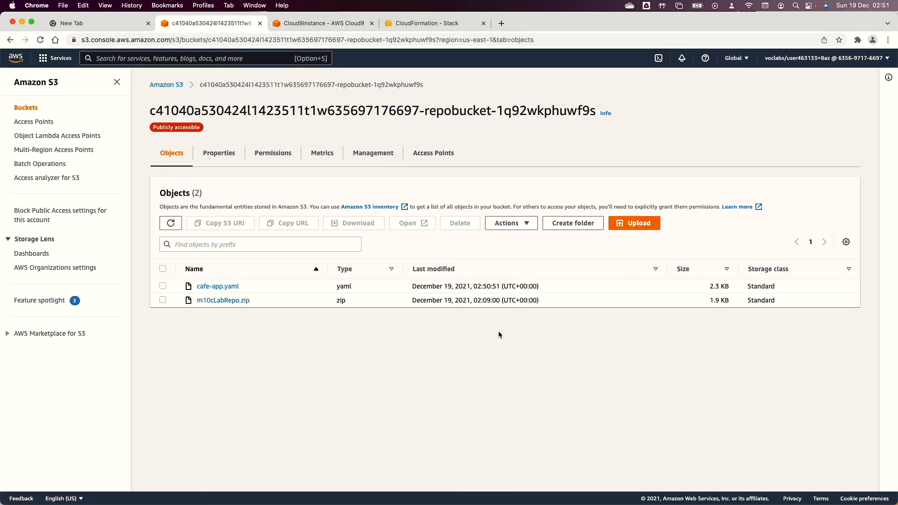
left_click(228, 288)
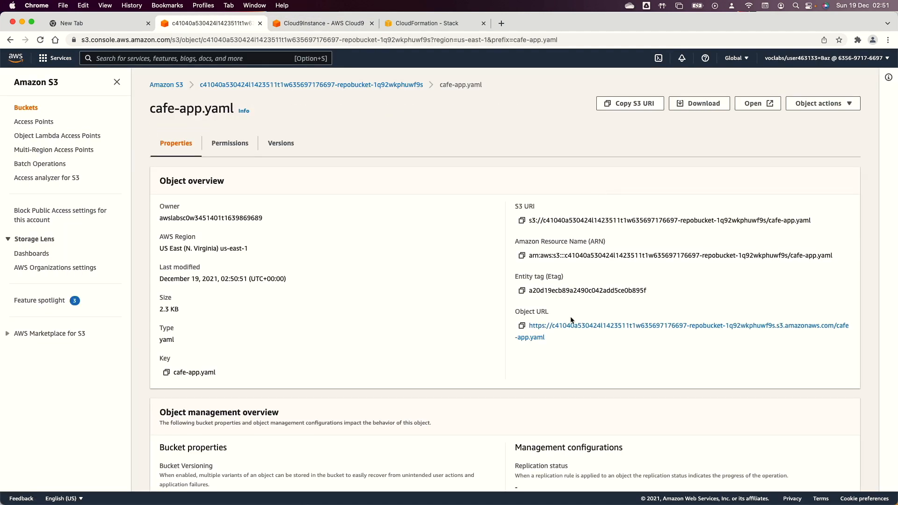
left_click(522, 327)
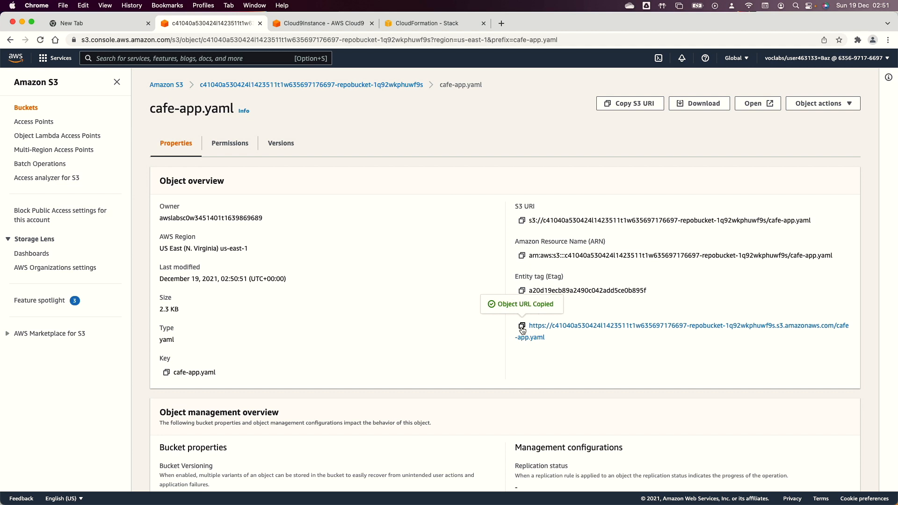
left_click(406, 23)
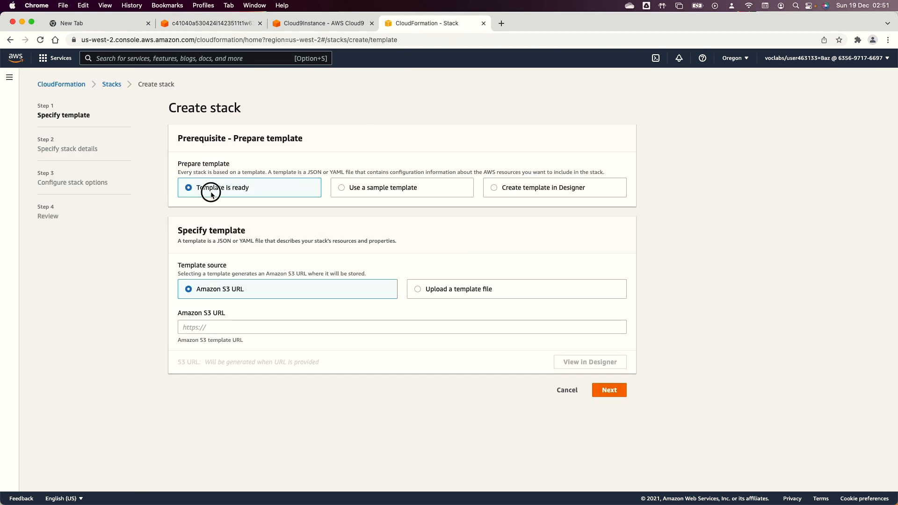
Step: Use the copied Object URL of cafe-app.yaml as the stack's Amazon S3 template URL and proceed to the stack details
left_click(210, 327)
key("super+v")
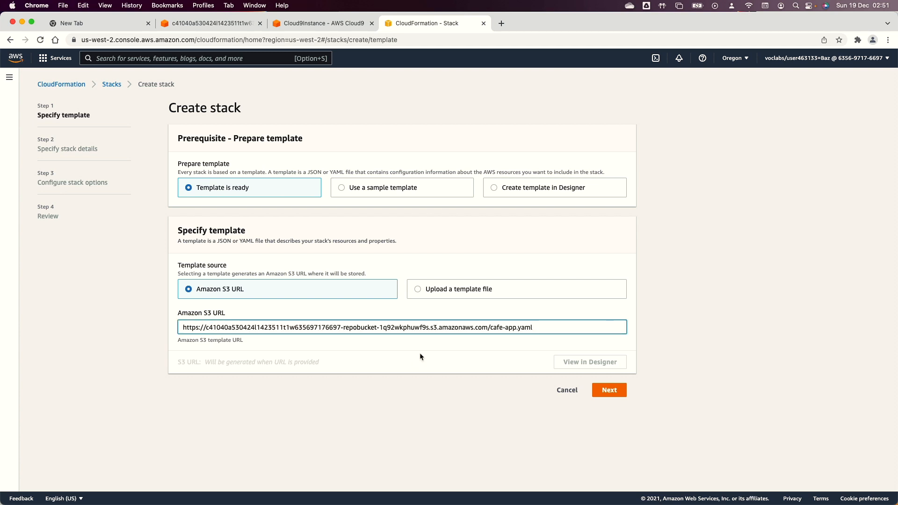
left_click(626, 396)
Step: Name the stack dev-site, set its InstanceTypeParameter to t3.micro and proceed to the stack options
left_click(195, 178)
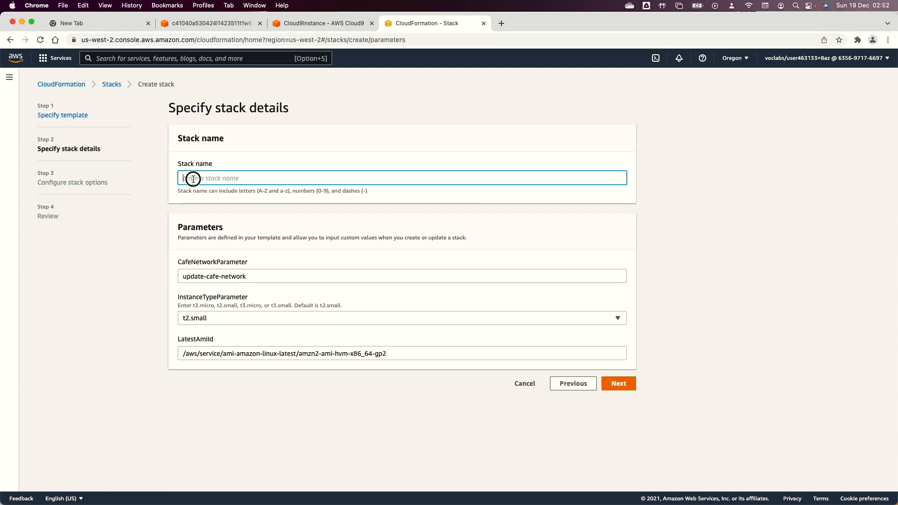
type("dev-sire")
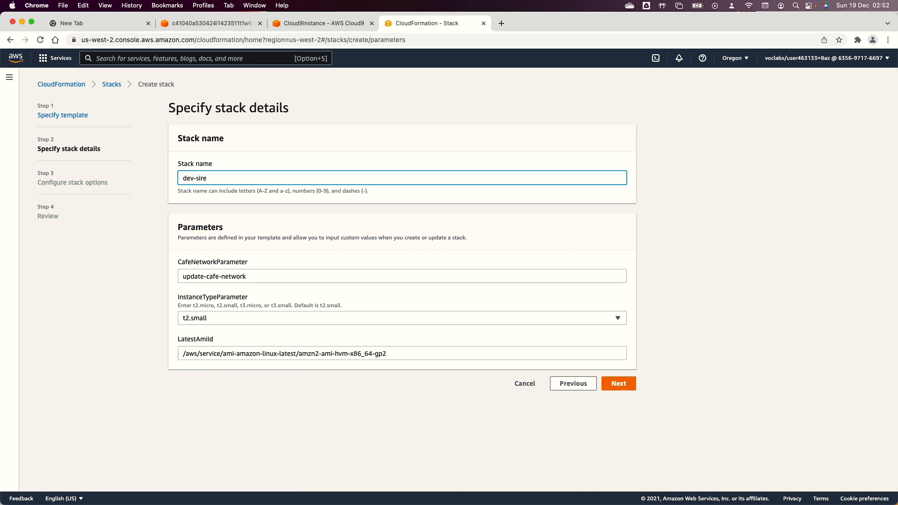
key("BackSpace")
key("BackSpace")
type("te")
left_click(287, 316)
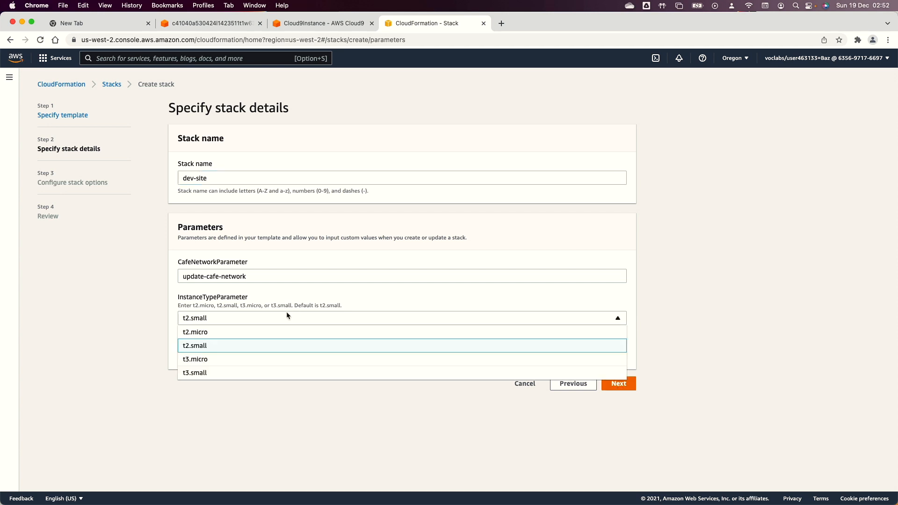
left_click(258, 362)
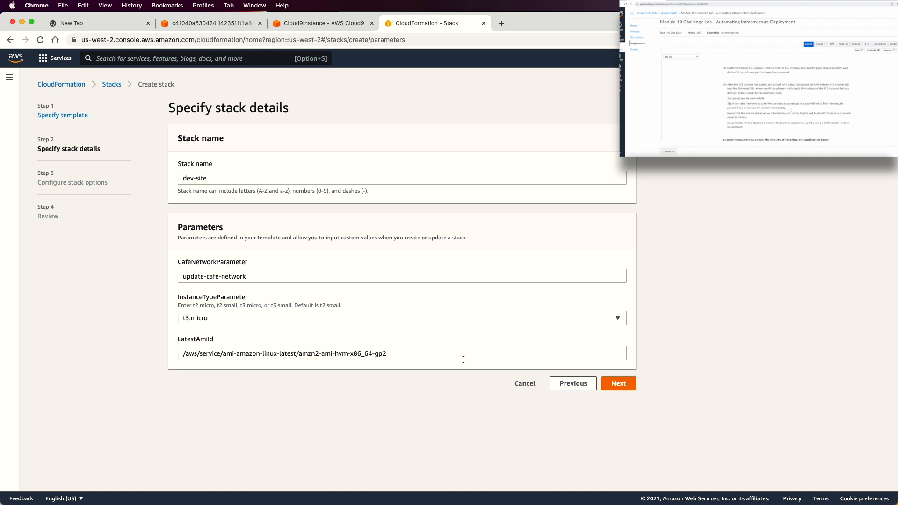
left_click(619, 384)
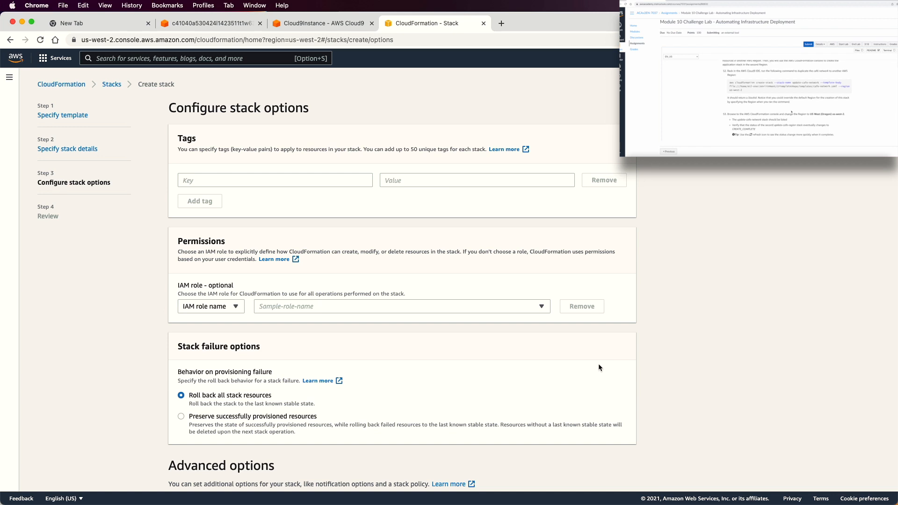
Step: Keep the default stack options and create the dev-site stack
left_click(205, 183)
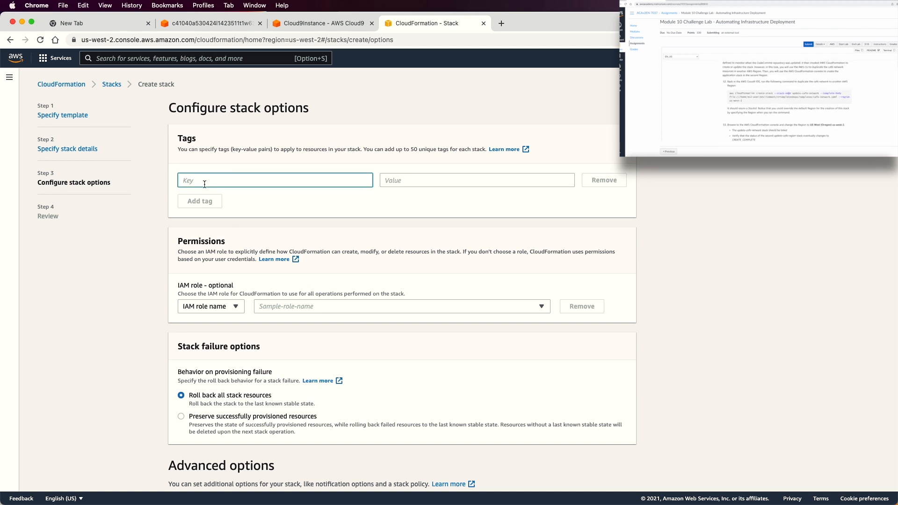
scroll(396, 378, "down", 5)
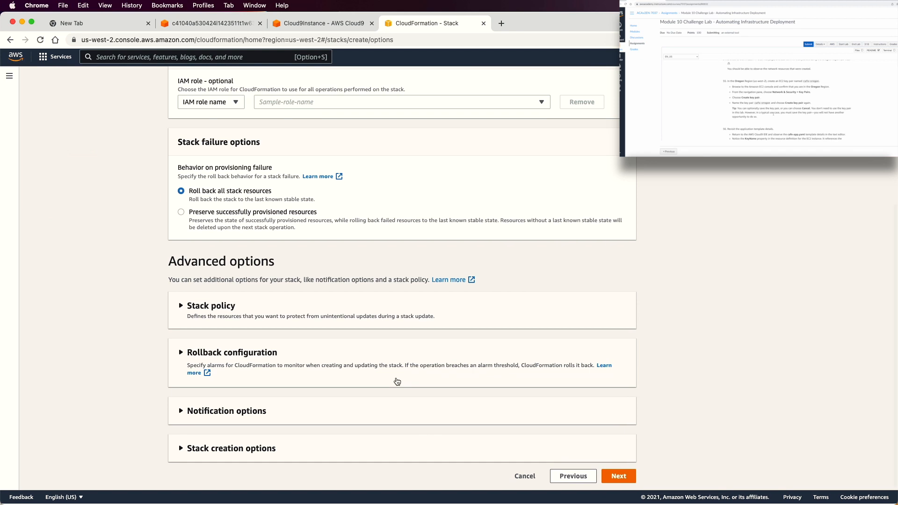
left_click(618, 476)
scroll(620, 479, "down", 15)
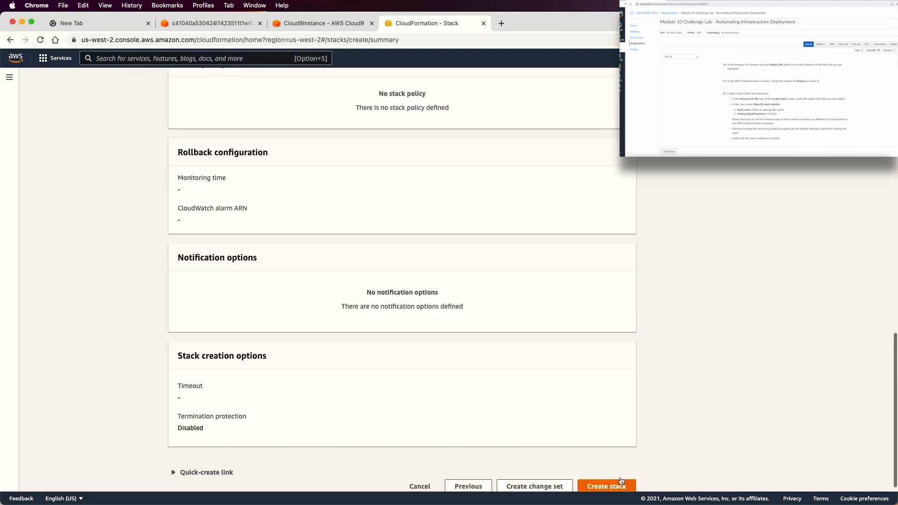
left_click(607, 477)
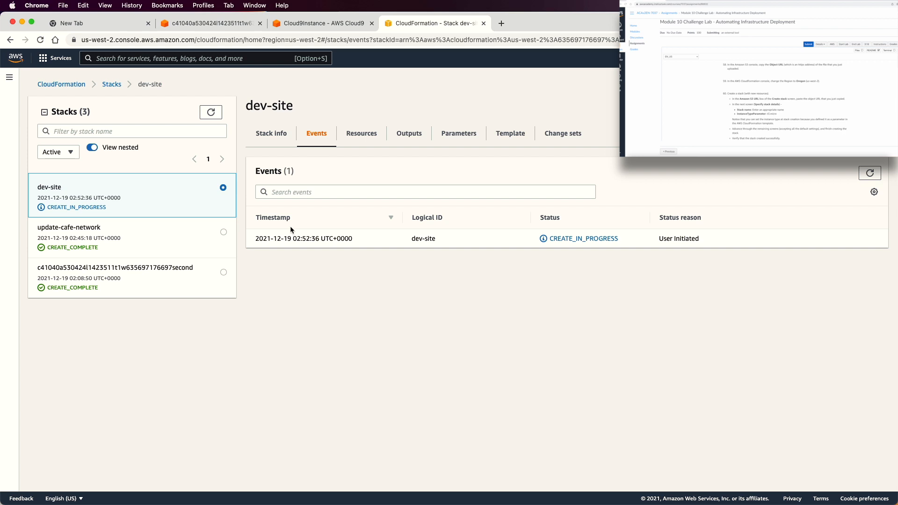
Step: Check the outputs of the dev-site stack and refresh them
left_click(409, 134)
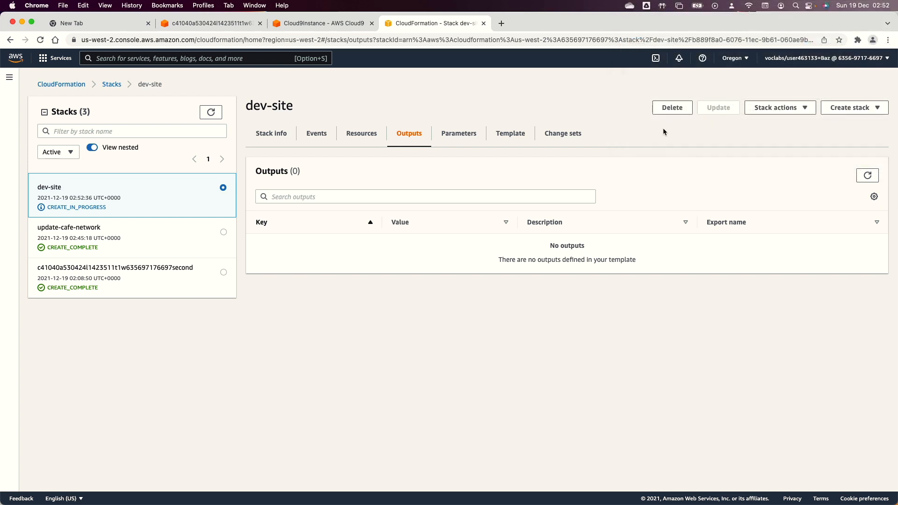
left_click(868, 176)
left_click(867, 176)
Step: Open EC2 in a new browser tab, show its instances and check that the Region is US West (Oregon), us-west-2
left_click(47, 65)
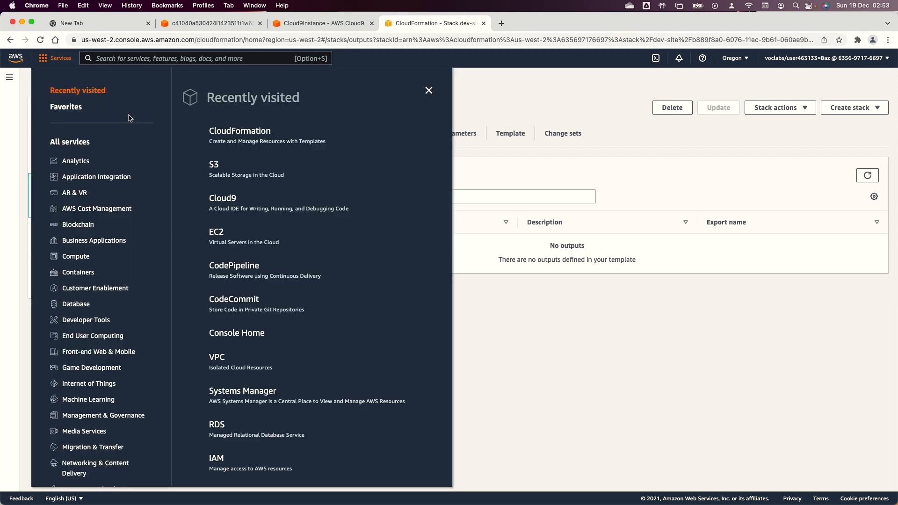
right_click(216, 232)
left_click(243, 237)
left_click(526, 29)
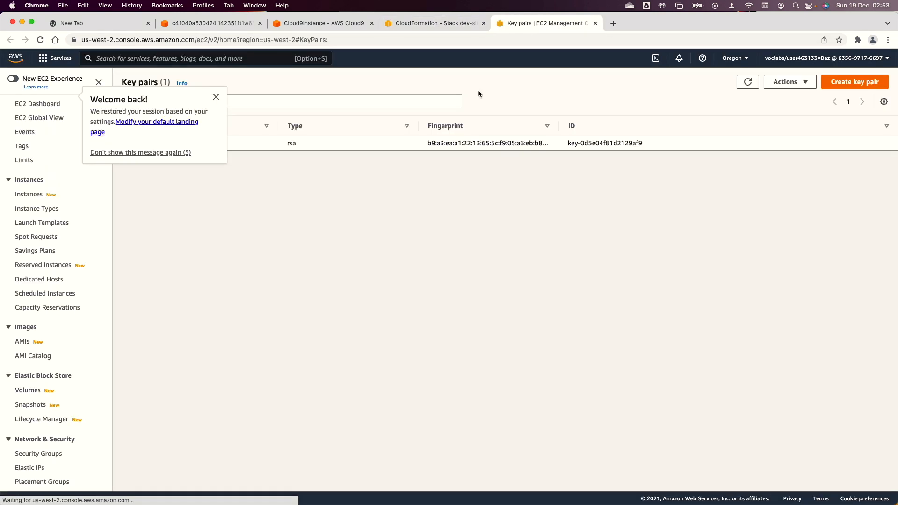
left_click(216, 97)
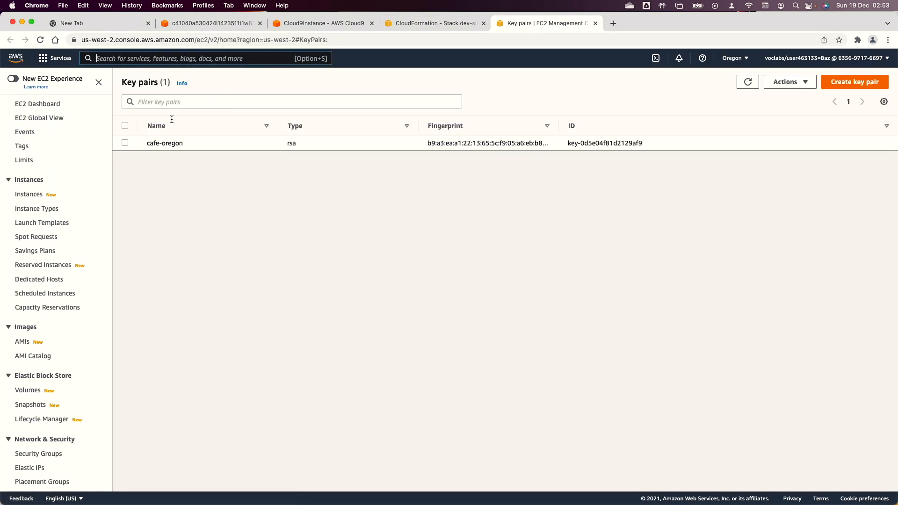
left_click(24, 196)
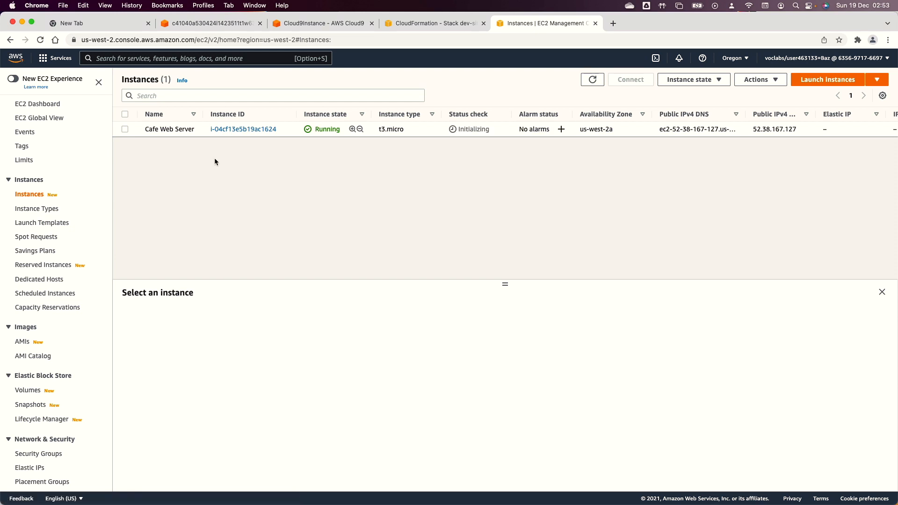
left_click(733, 59)
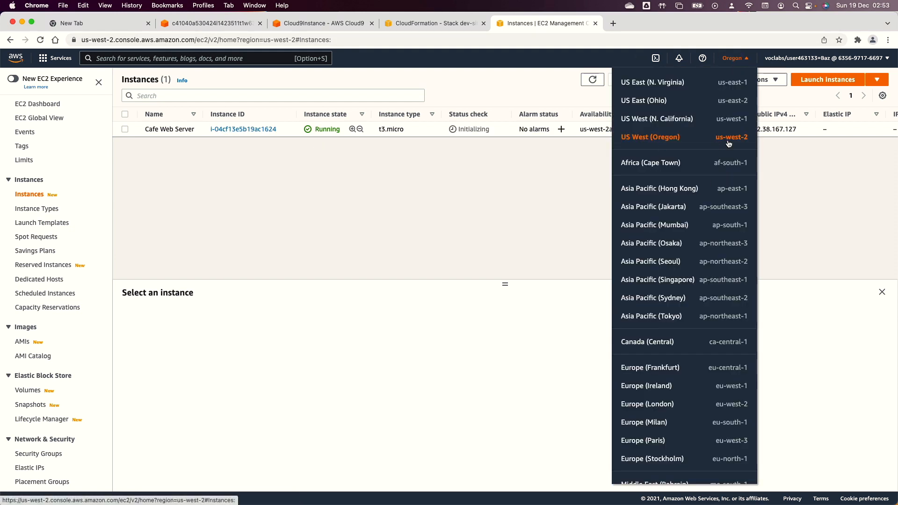
left_click(439, 163)
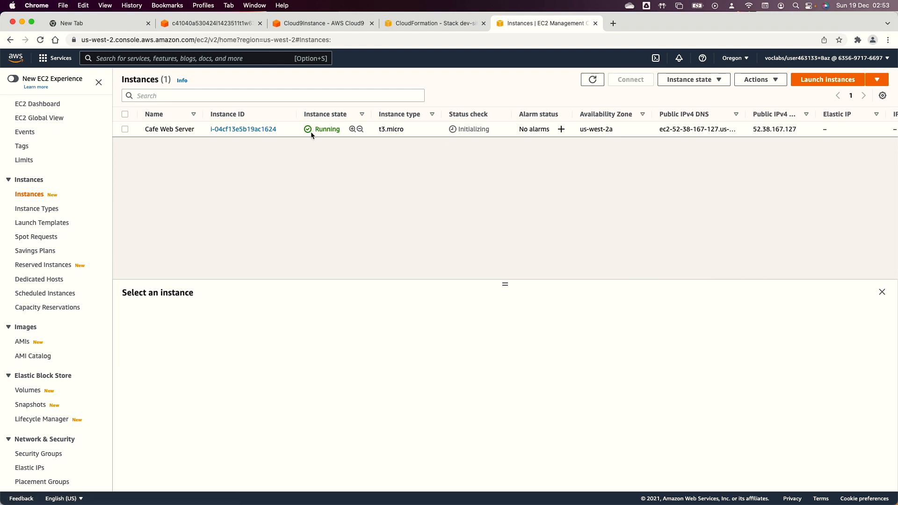
Step: Copy the public IPv4 address of the Cafe Web Server instance and load 52.38.167.127/cafe in a new browser tab
left_click(125, 129)
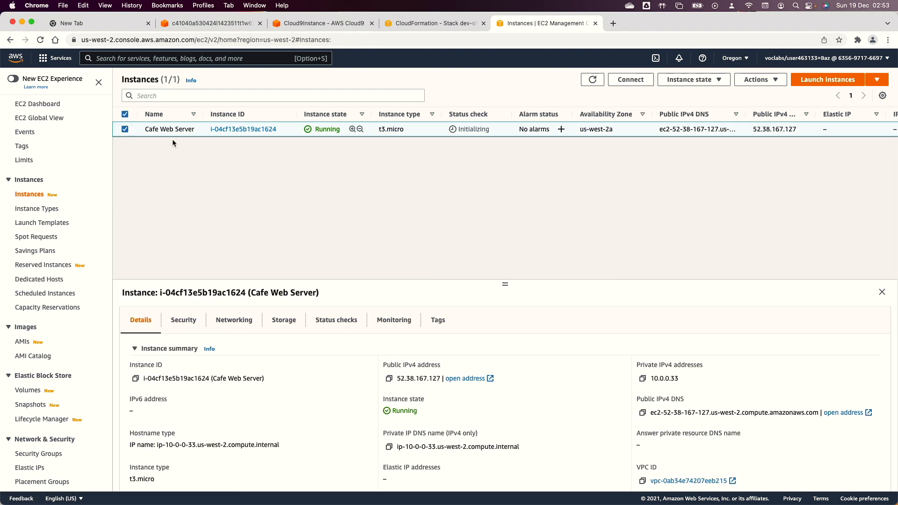
left_click(387, 380)
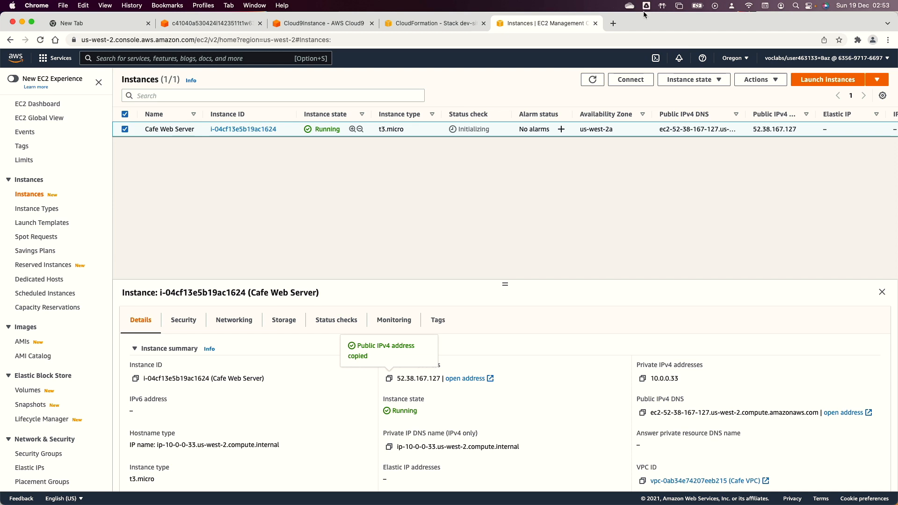
left_click(613, 24)
key("super+v")
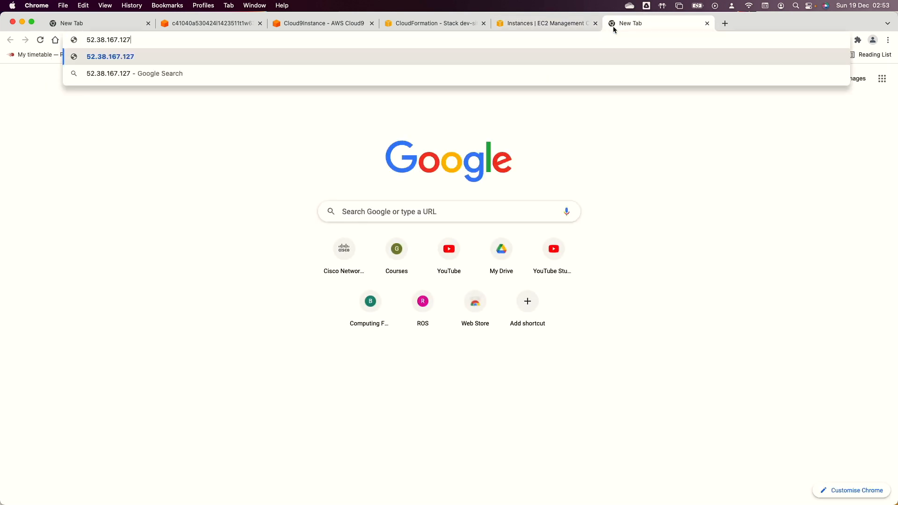
type("/cafe")
key("Return")
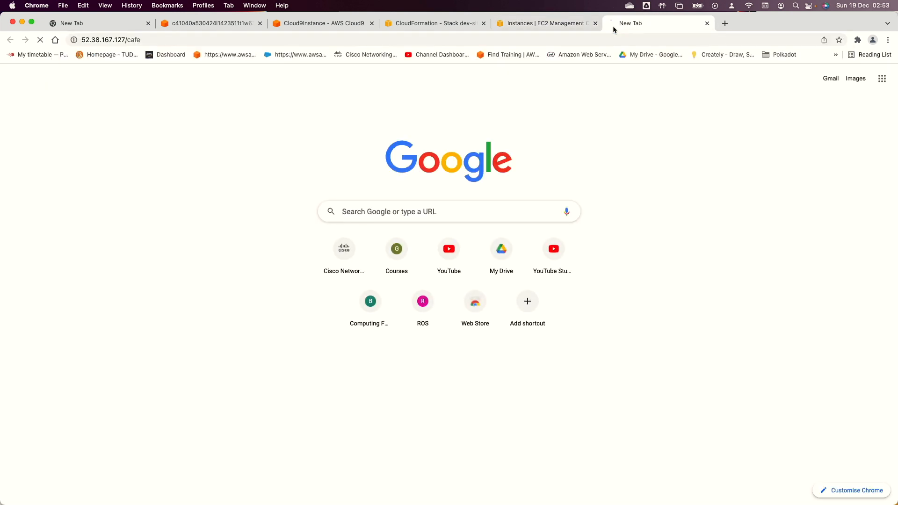
Step: Return to the dev-site stack in CloudFormation and dismiss the open services list
left_click(559, 28)
left_click(434, 26)
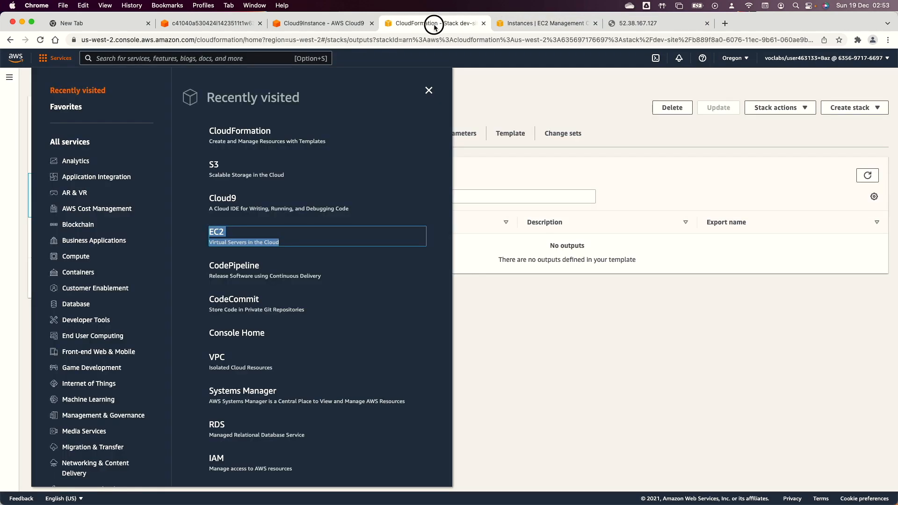
left_click(499, 92)
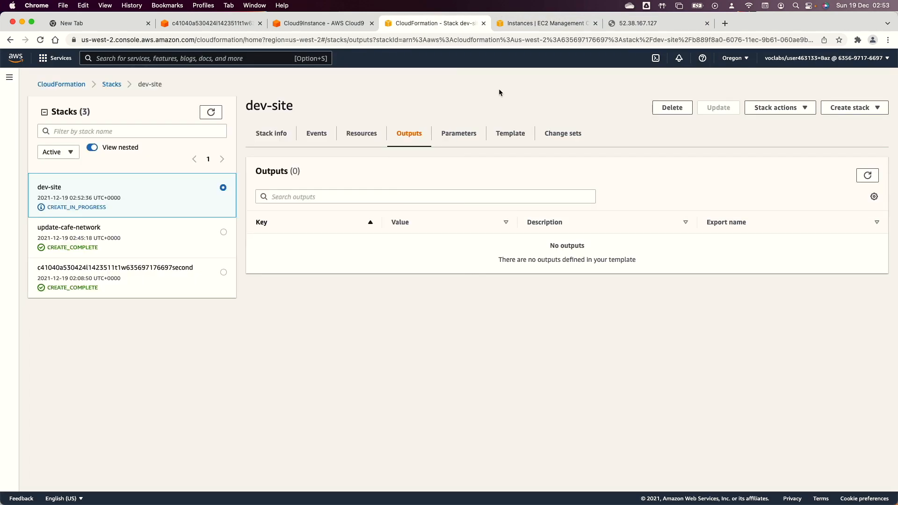
left_click(327, 26)
left_click(190, 26)
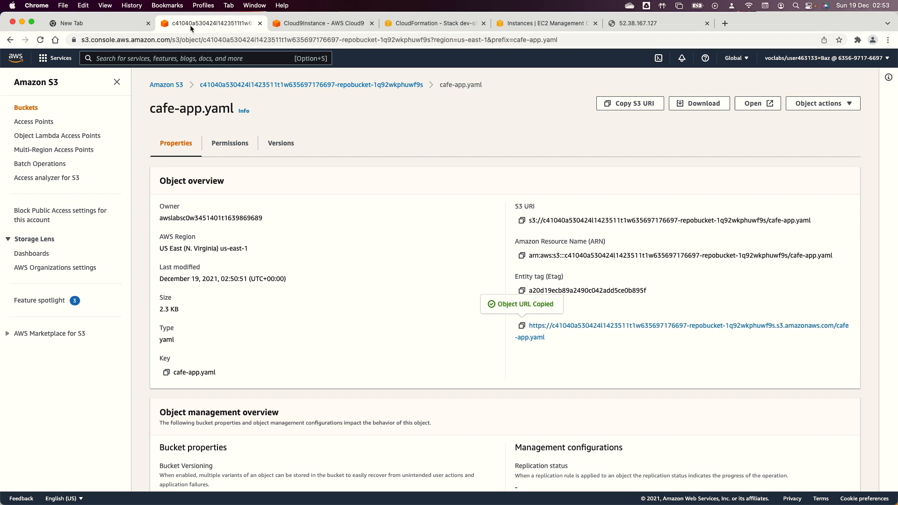
left_click(323, 23)
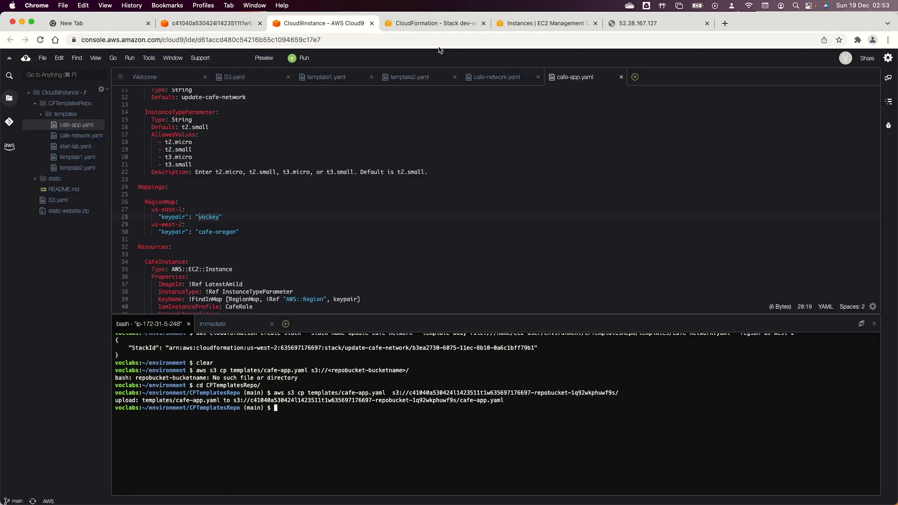
Step: Refresh the dev-site stack's outputs in CloudFormation and examine the WebServerPublicIP key and its value
left_click(462, 26)
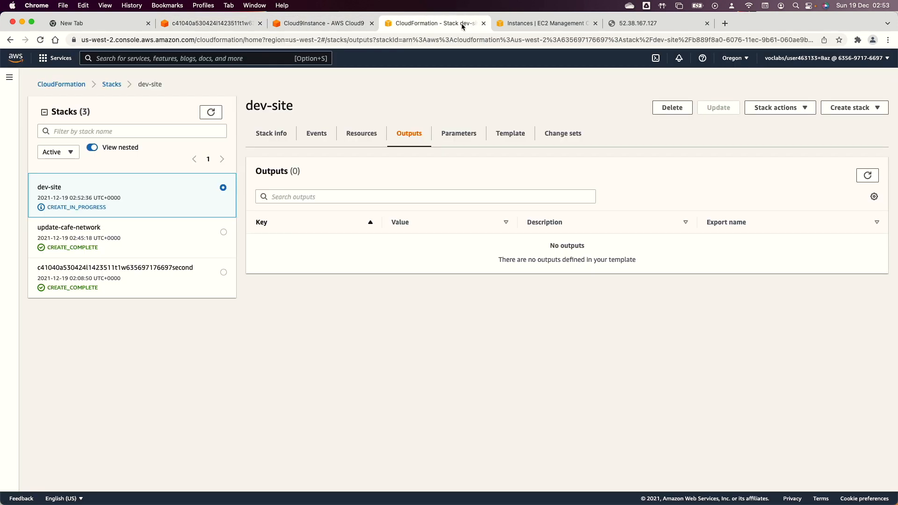
left_click(868, 176)
double_click(406, 242)
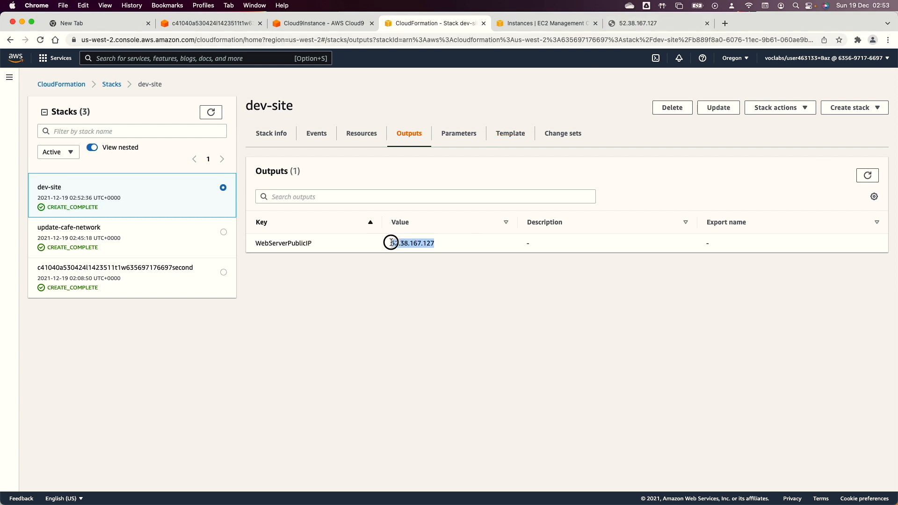
double_click(299, 243)
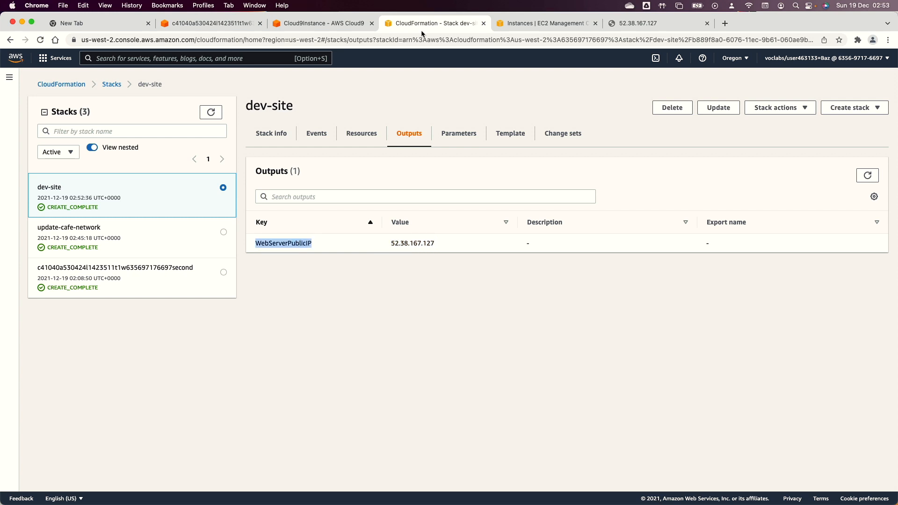
Step: Review the dev-site stack's resources, events and general information, and return to the list of all stacks
left_click(362, 132)
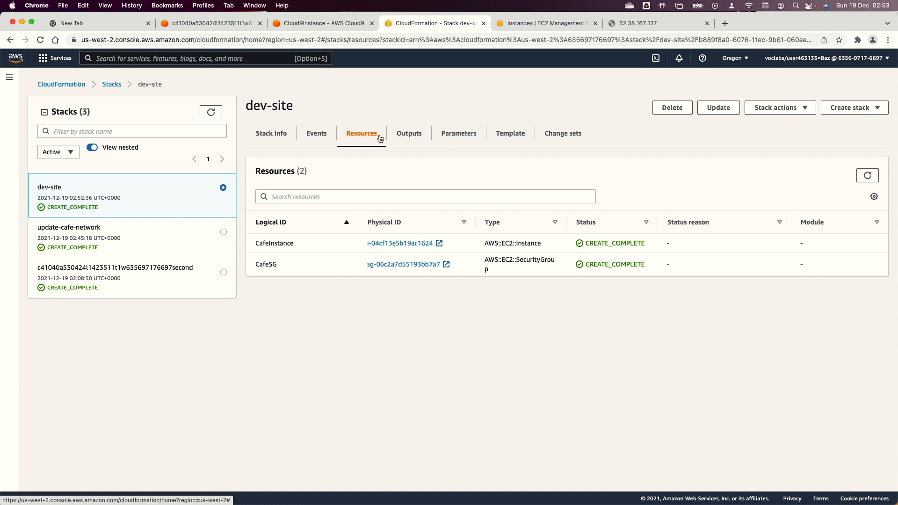
left_click(321, 137)
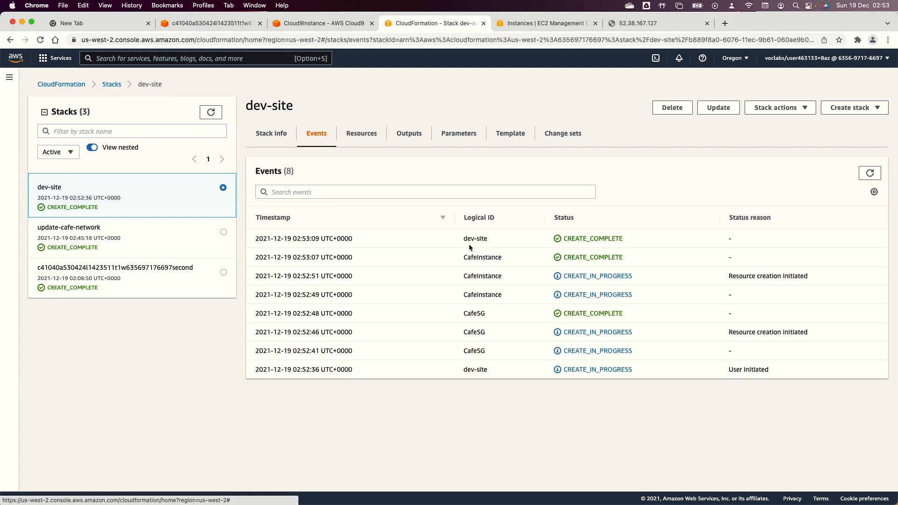
left_click(256, 137)
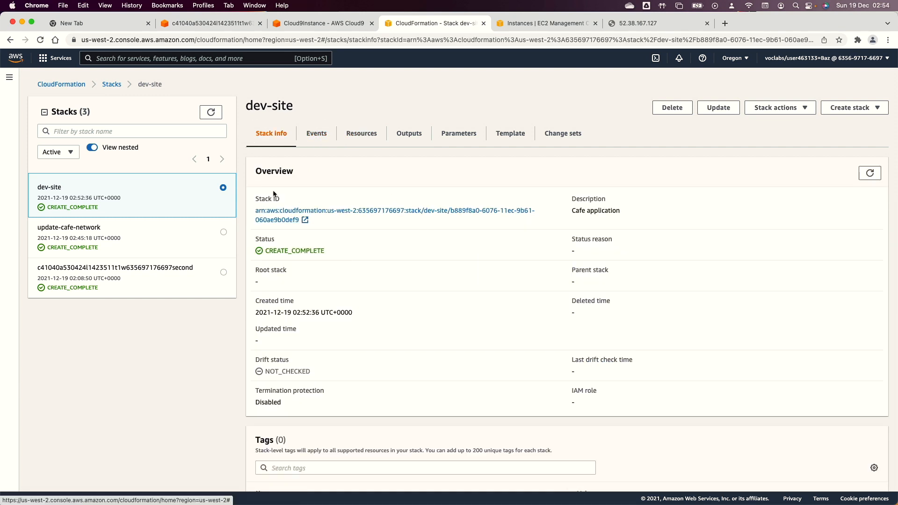
left_click(111, 84)
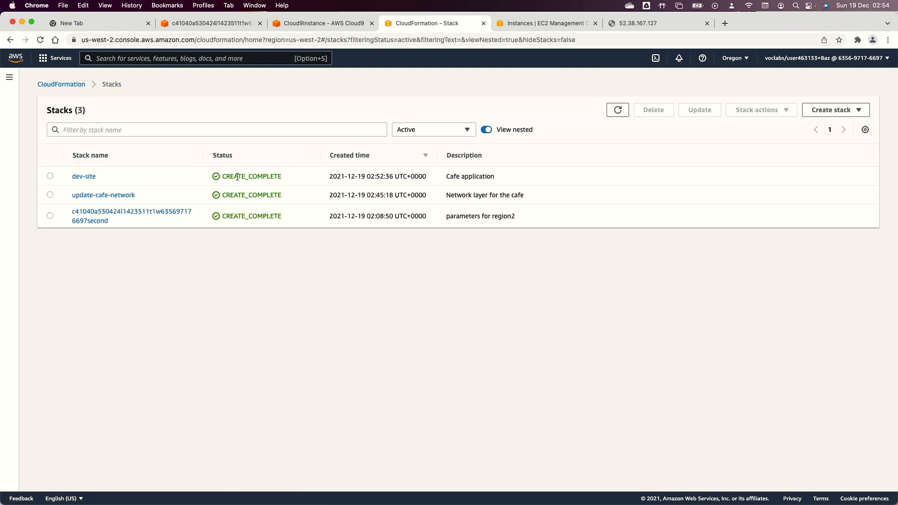
Step: Reload the café website at 52.38.167.127/cafe to check whether the web server responds
left_click(627, 27)
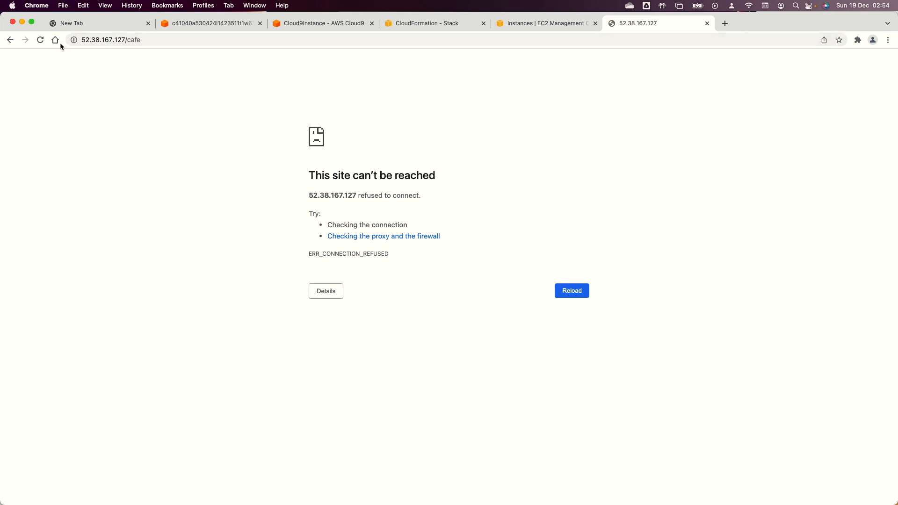
left_click(40, 40)
left_click(40, 41)
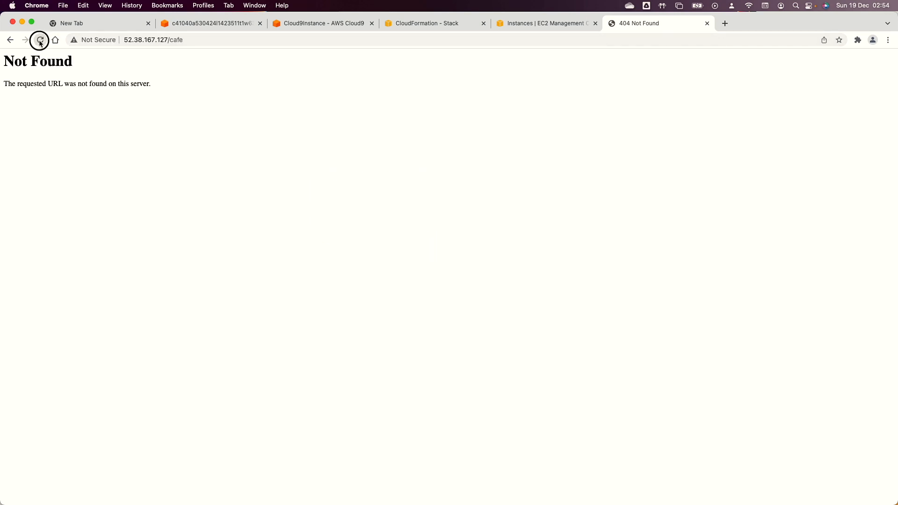
left_click(40, 41)
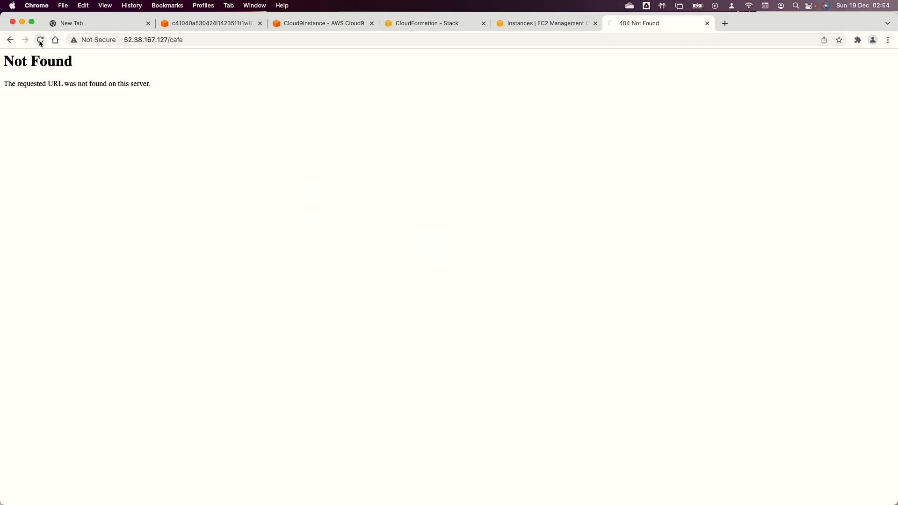